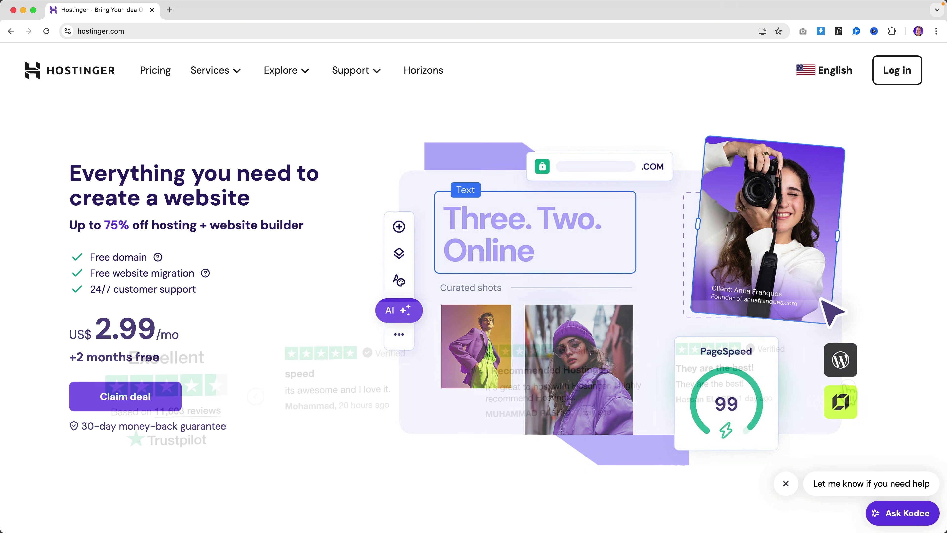
Step: Browse two more sets of customer reviews, then jump down to the pricing plans and scroll through them
click(852, 391)
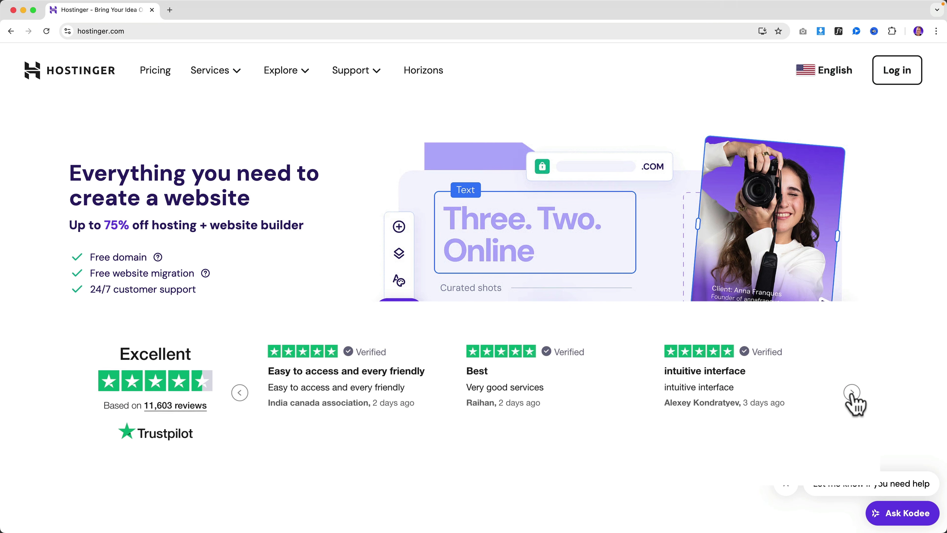
click(852, 392)
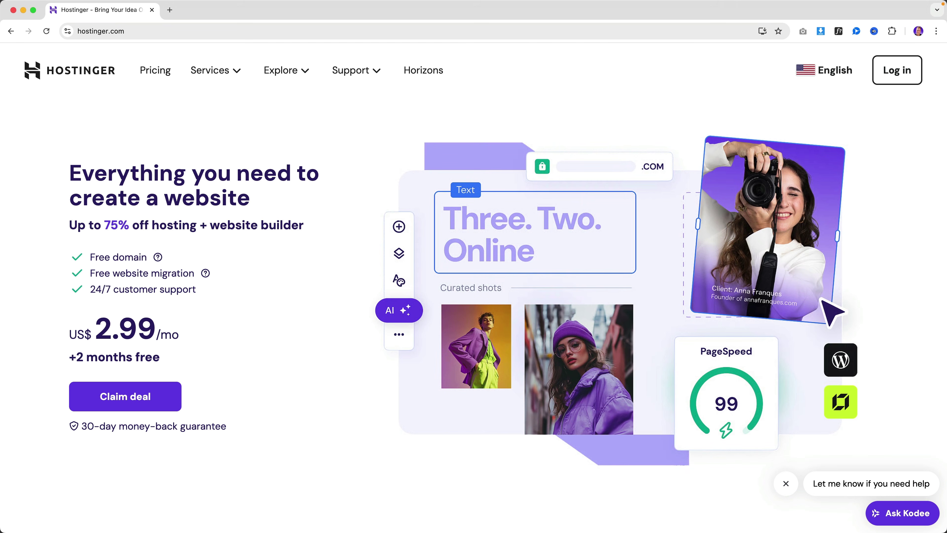
click(141, 399)
scroll(343, 308, down, 2)
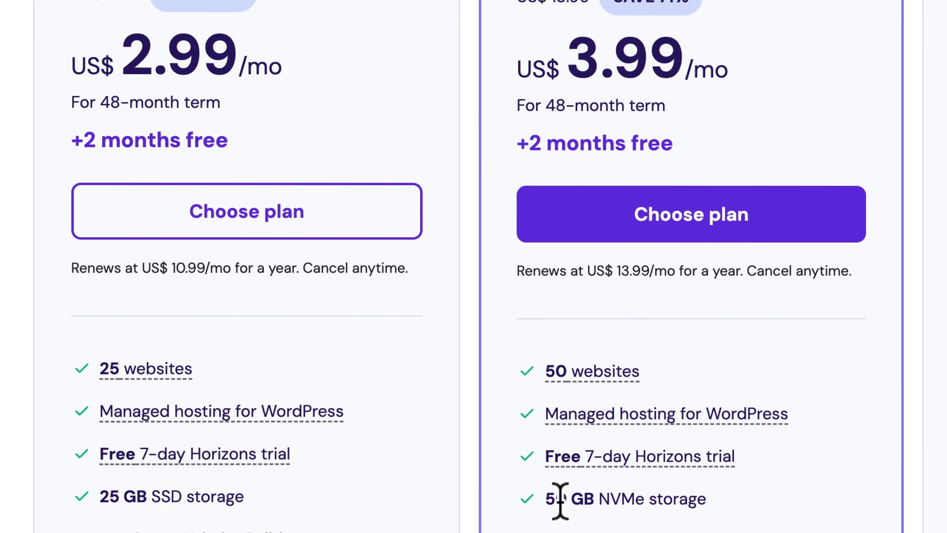
drag(601, 502, 642, 501)
Step: Scroll through the plan features and back up to review the 30-day money-back guarantee
click(643, 500)
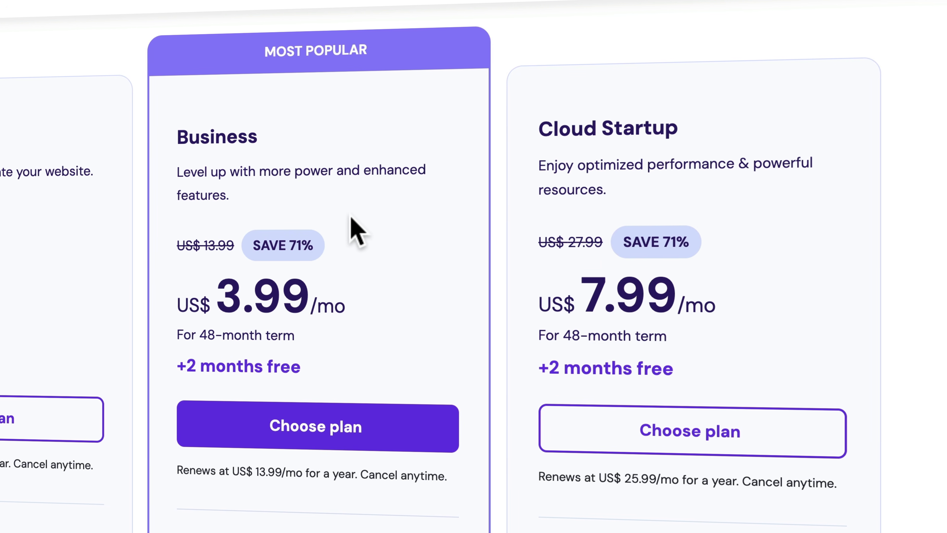
scroll(356, 229, down, 5)
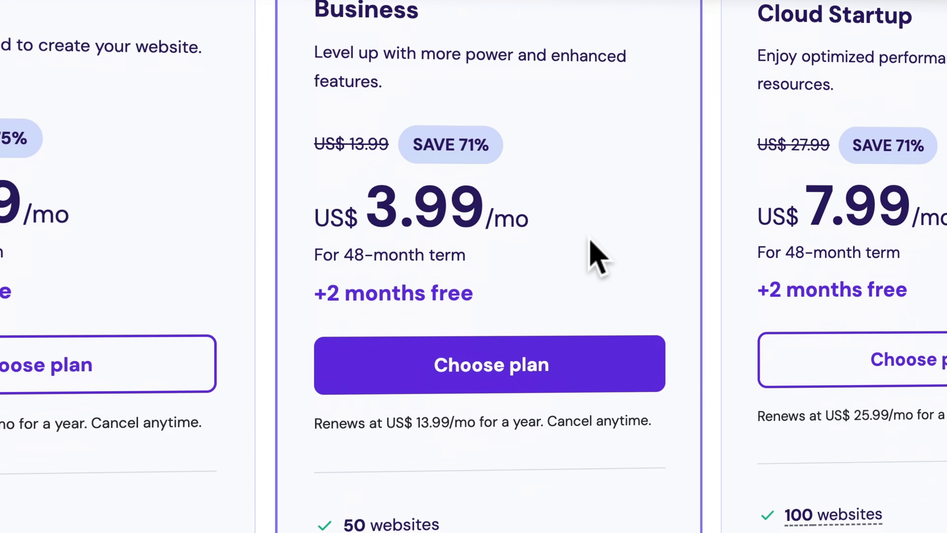
scroll(591, 246, down, 5)
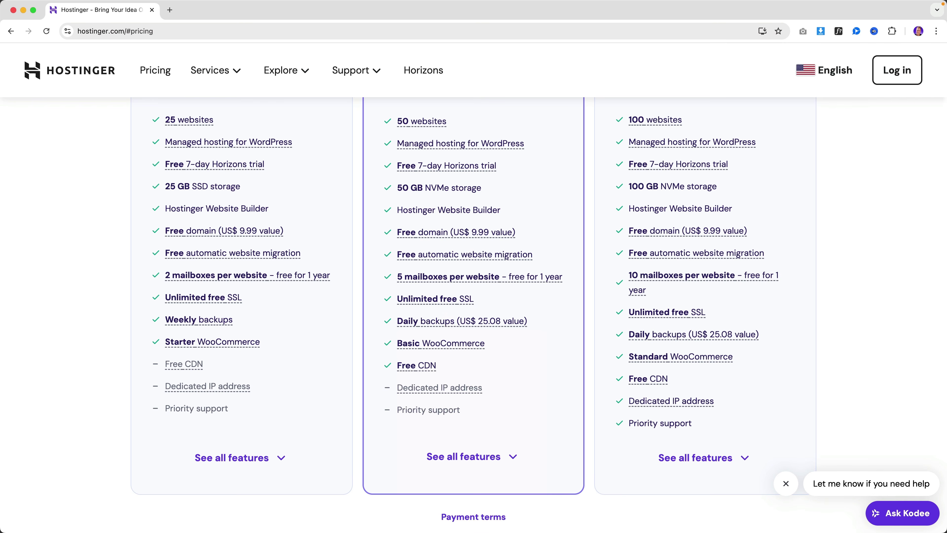
scroll(499, 354, up, 8)
scroll(496, 341, up, 5)
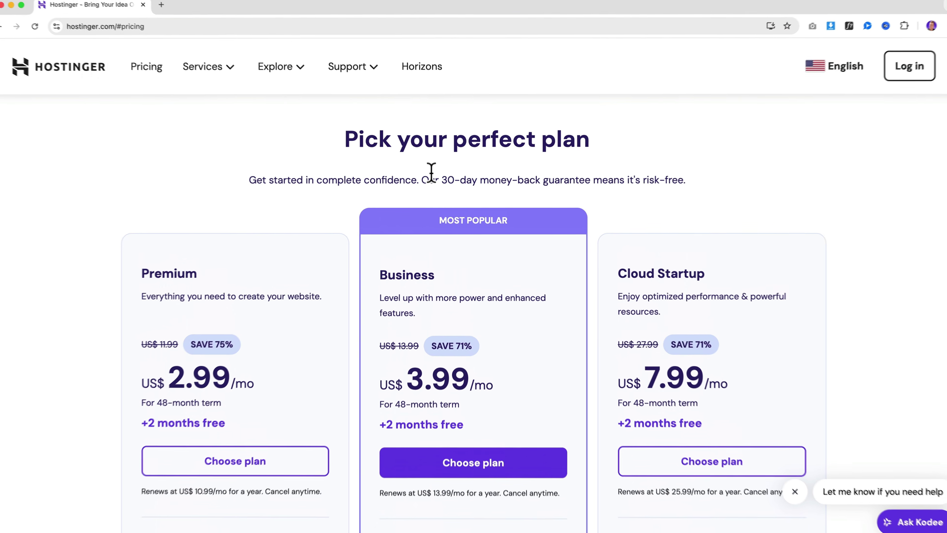
drag(434, 169, 554, 169)
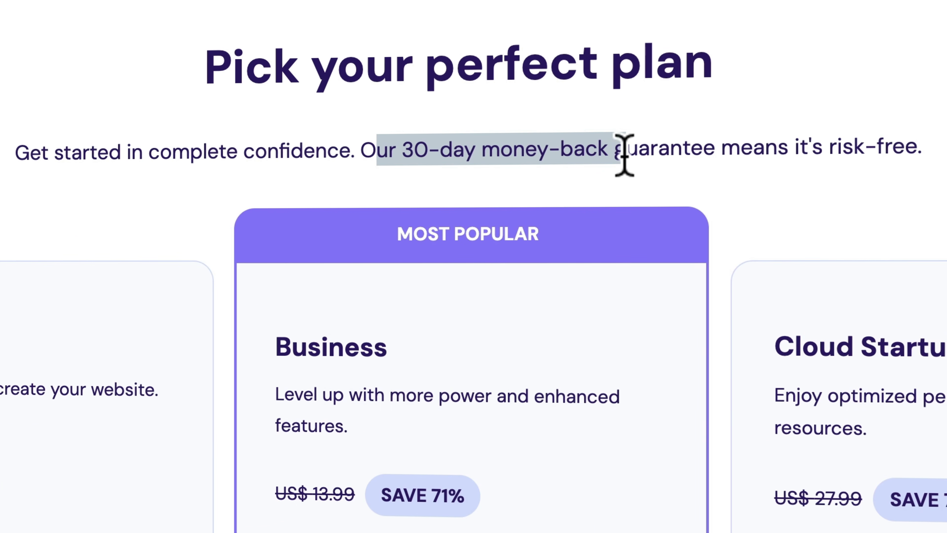
drag(624, 155, 698, 152)
click(709, 153)
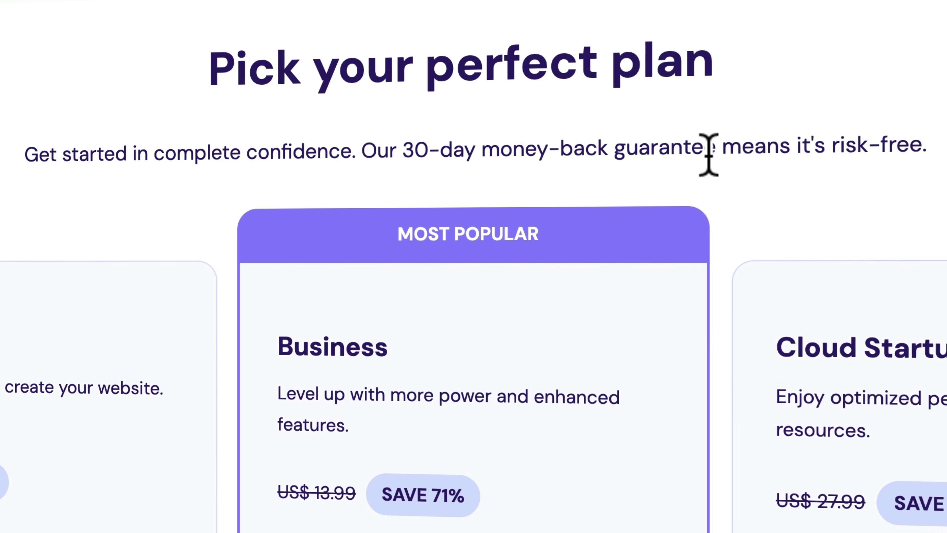
scroll(645, 159, down, 5)
scroll(644, 158, down, 4)
Step: Choose the Business plan and apply the coupon code FER to the order
click(492, 366)
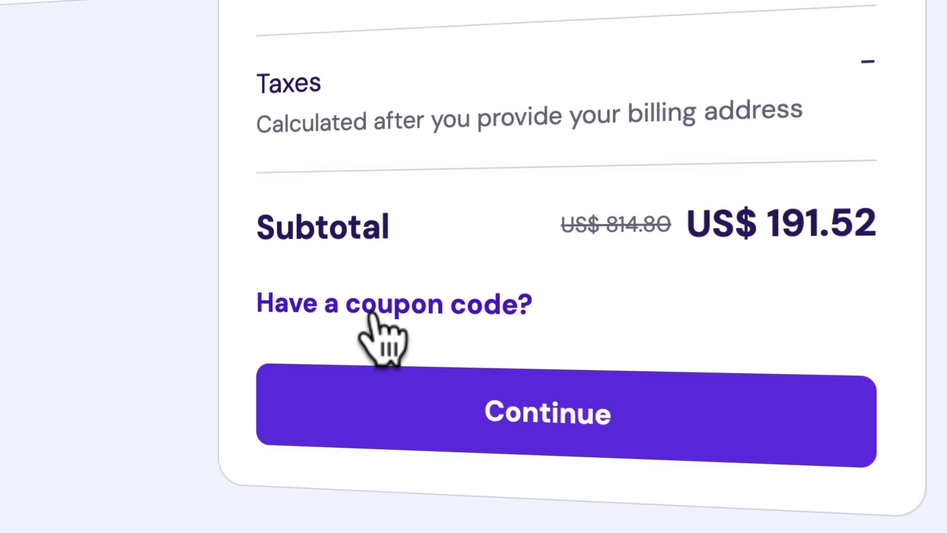
click(371, 315)
click(380, 451)
text(FERDY)
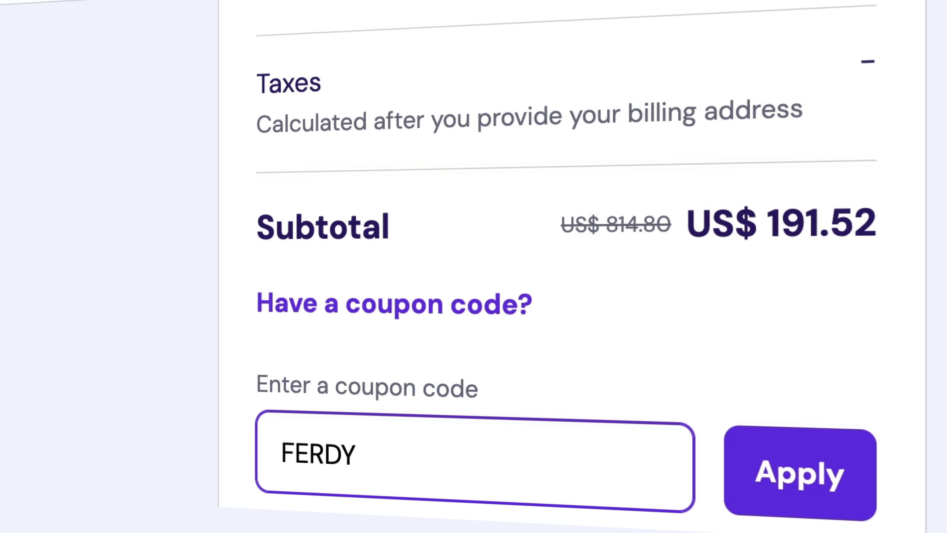
click(801, 472)
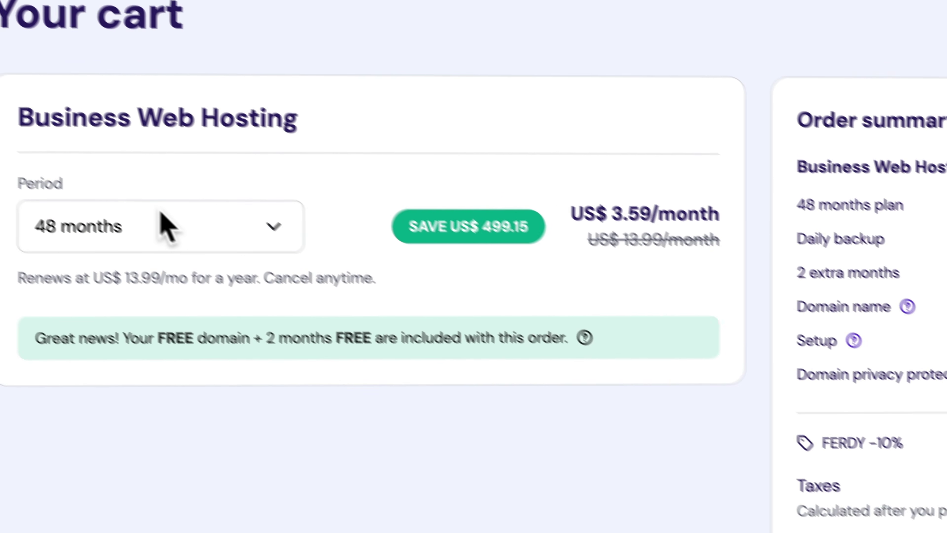
Step: Switch the billing period to 12 months and check the US$ 4.49 monthly price
click(15, 52)
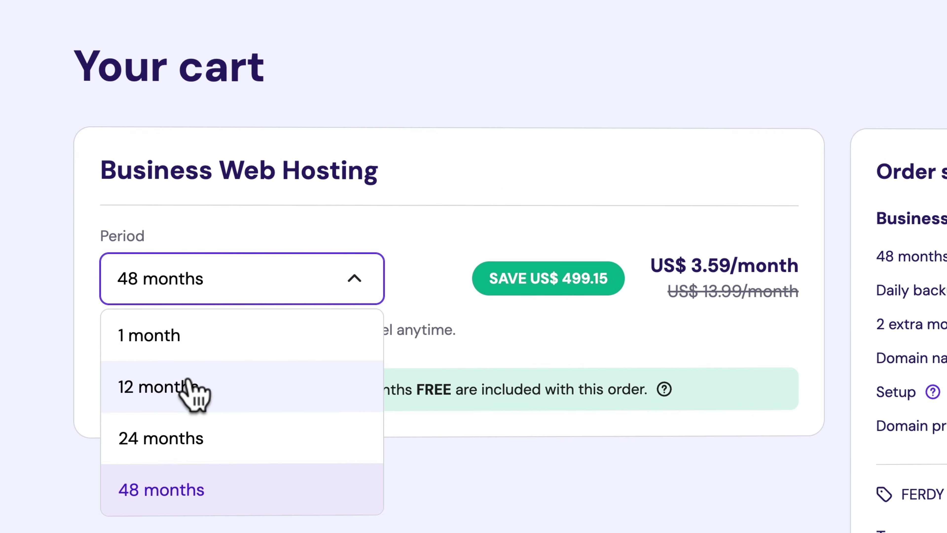
click(190, 388)
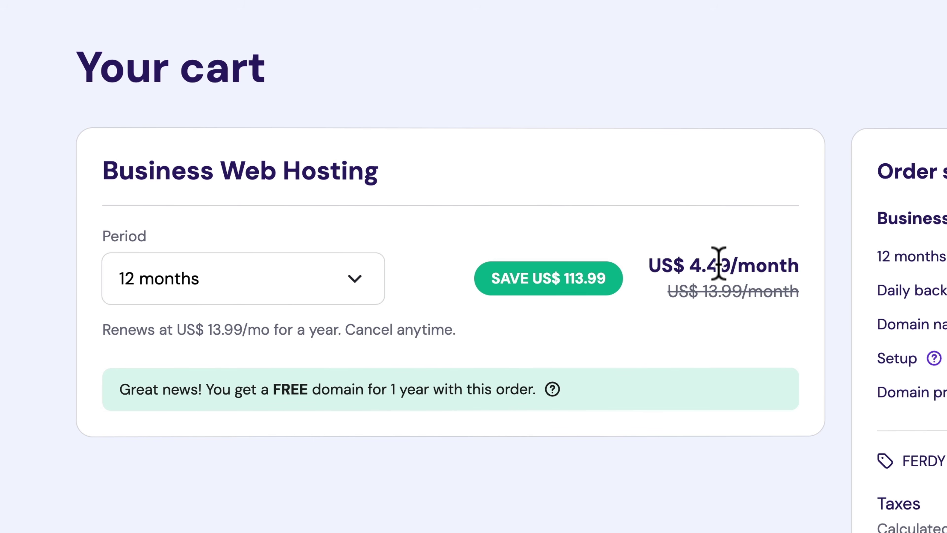
click(283, 283)
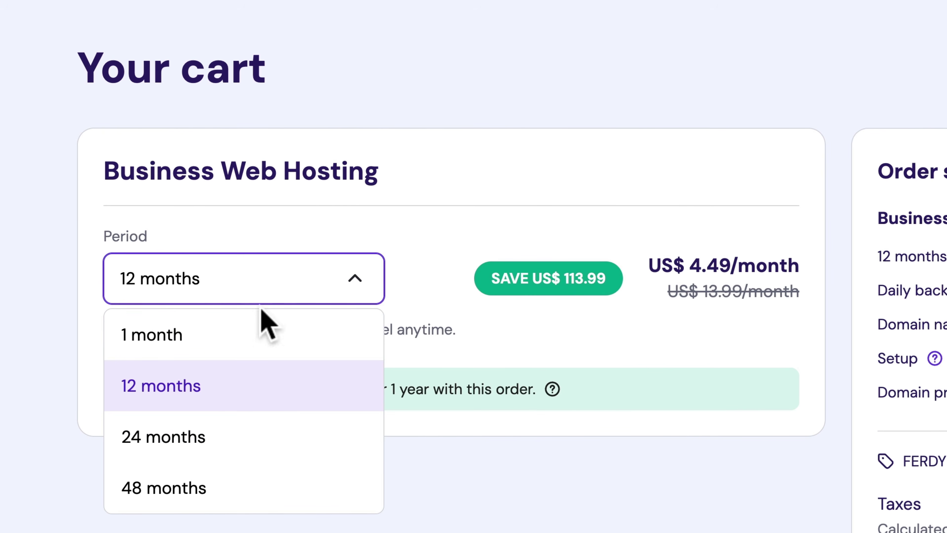
click(415, 487)
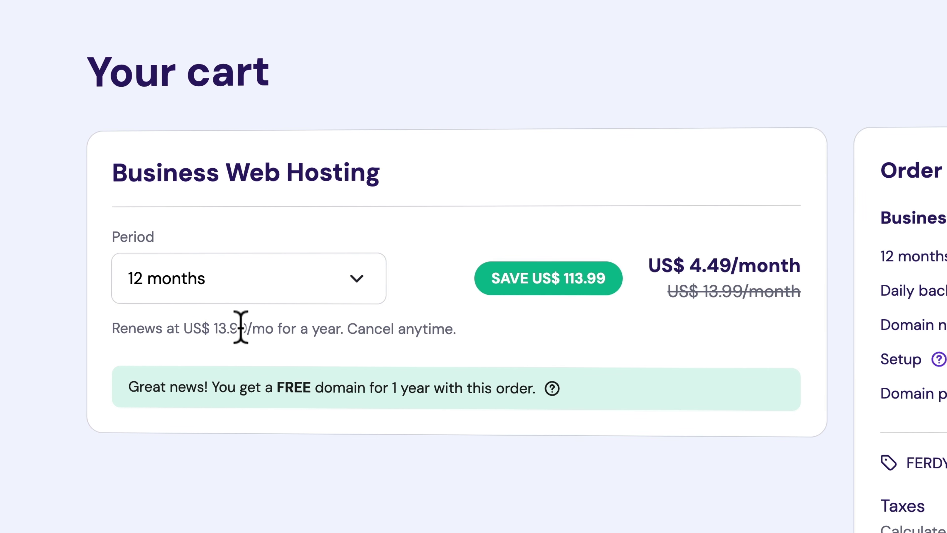
drag(693, 264, 742, 265)
click(742, 265)
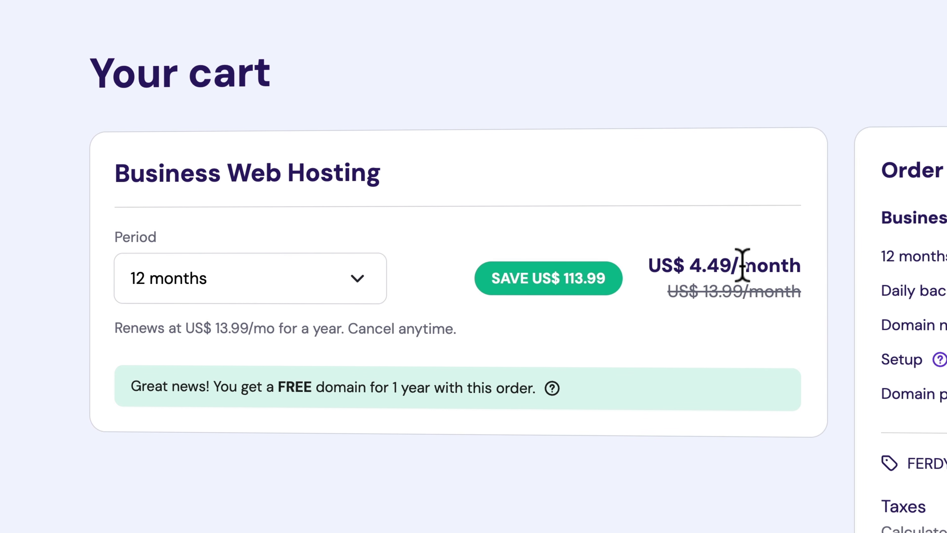
Step: Compare the 48-month billing period, then return the period to 12 months
click(234, 273)
click(190, 483)
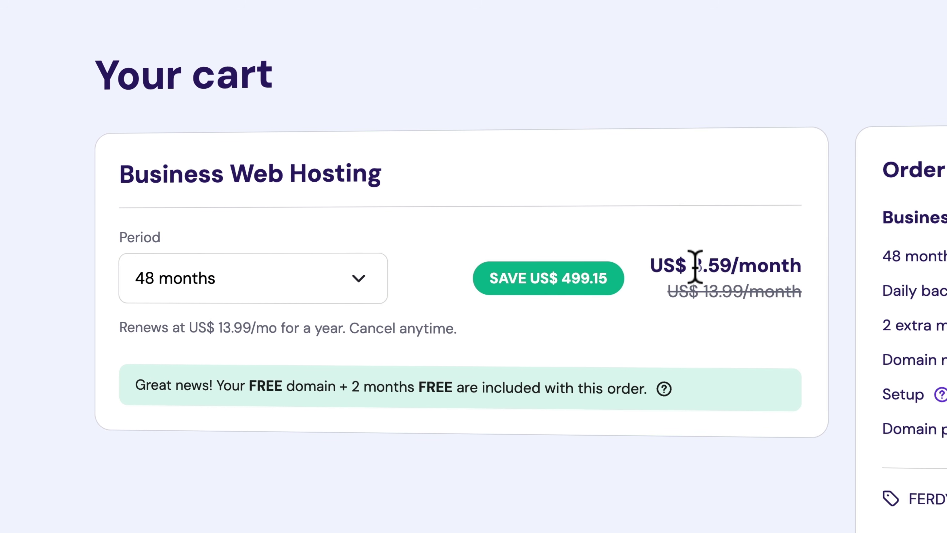
click(223, 277)
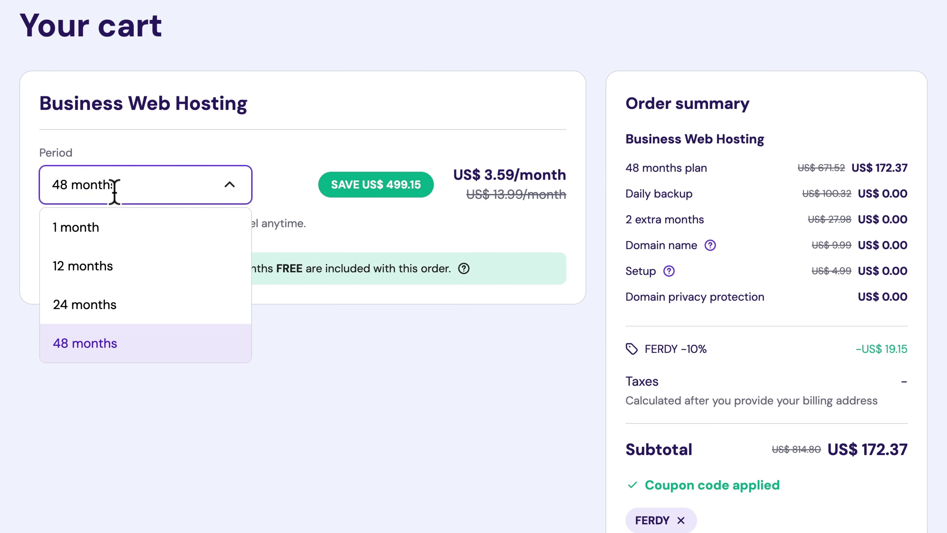
click(115, 191)
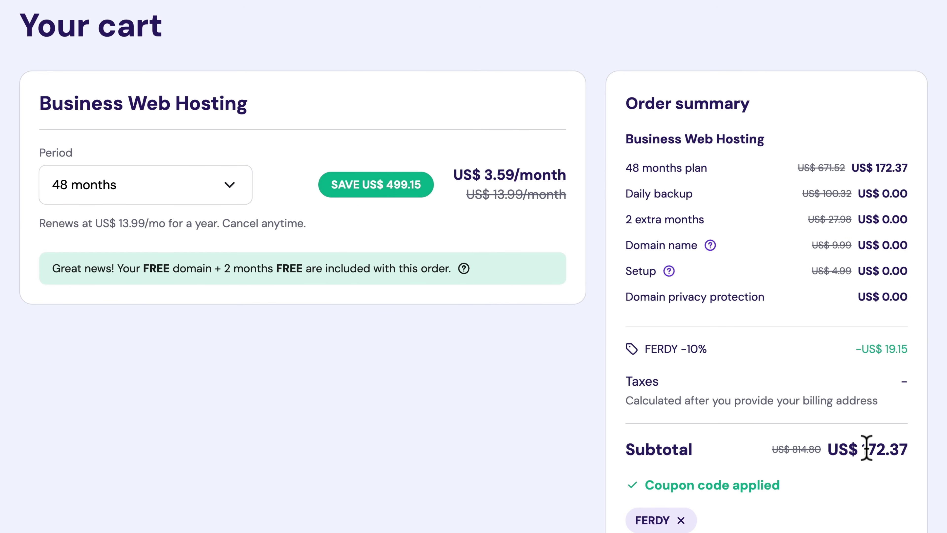
click(122, 181)
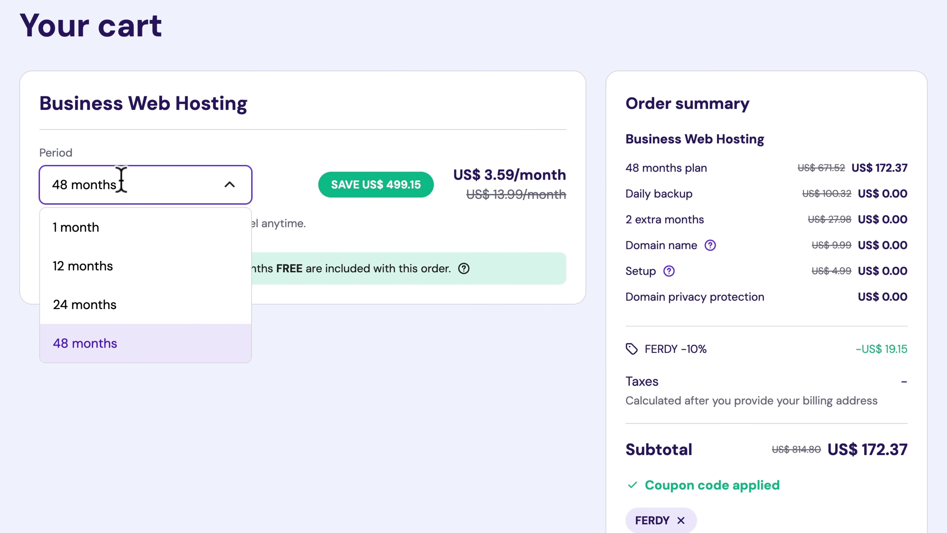
click(105, 274)
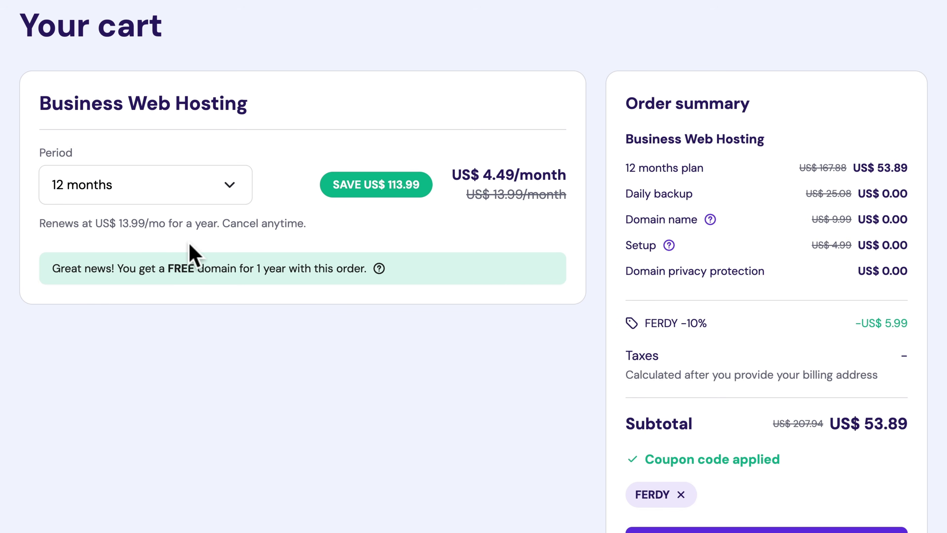
scroll(755, 313, down, 3)
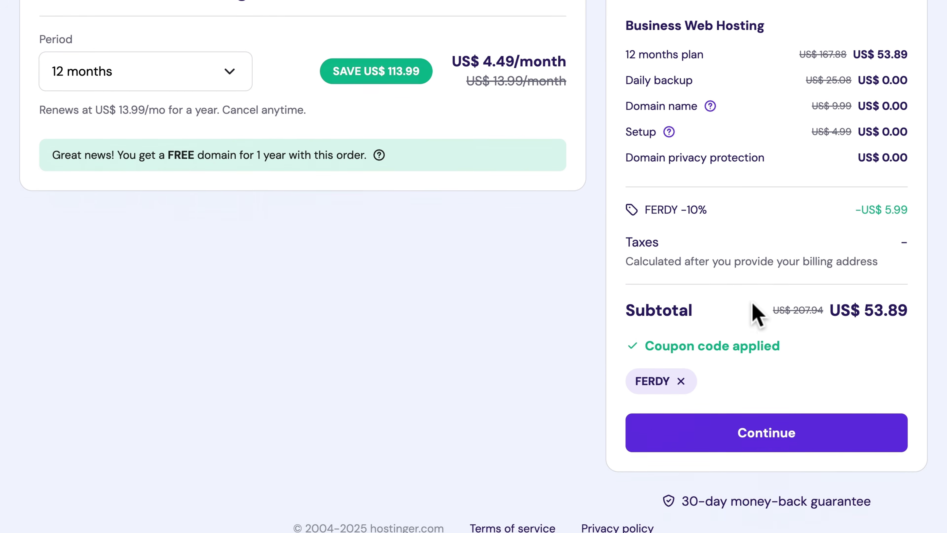
Step: Register the Hostinger account with the user's e-mail address and a password
click(794, 434)
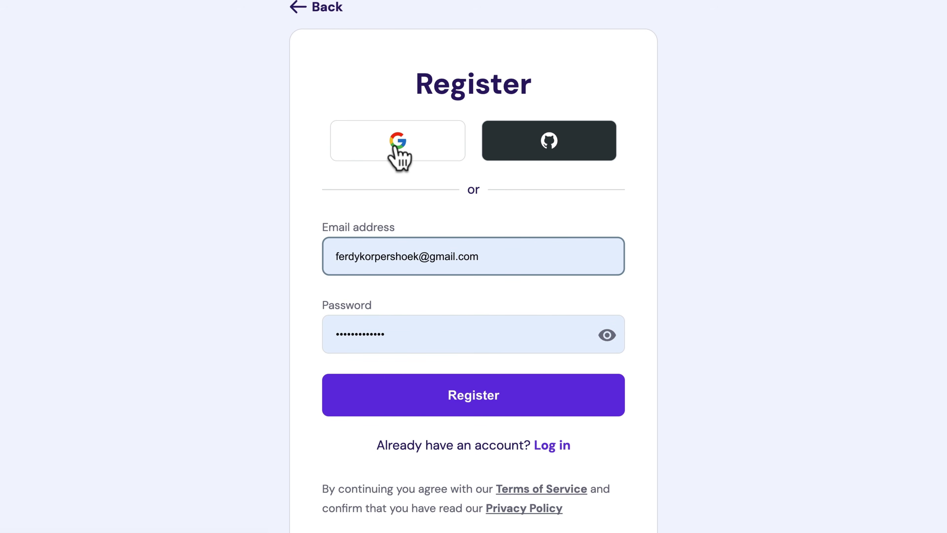
key(ctrl+a)
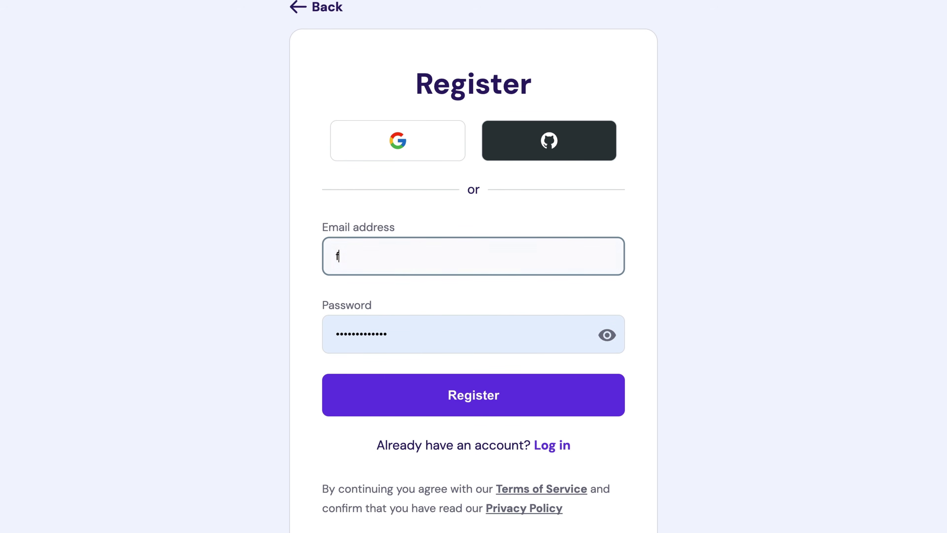
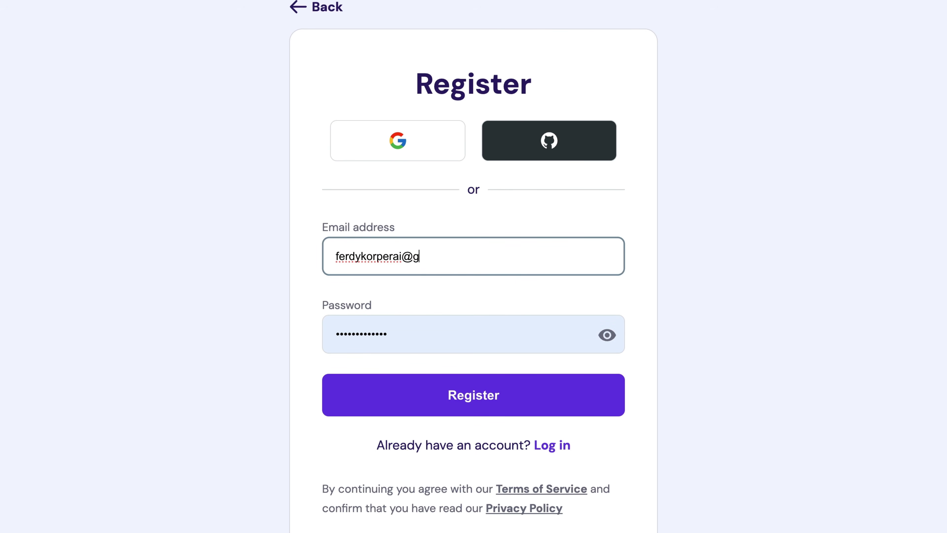
key(Tab)
text(••)
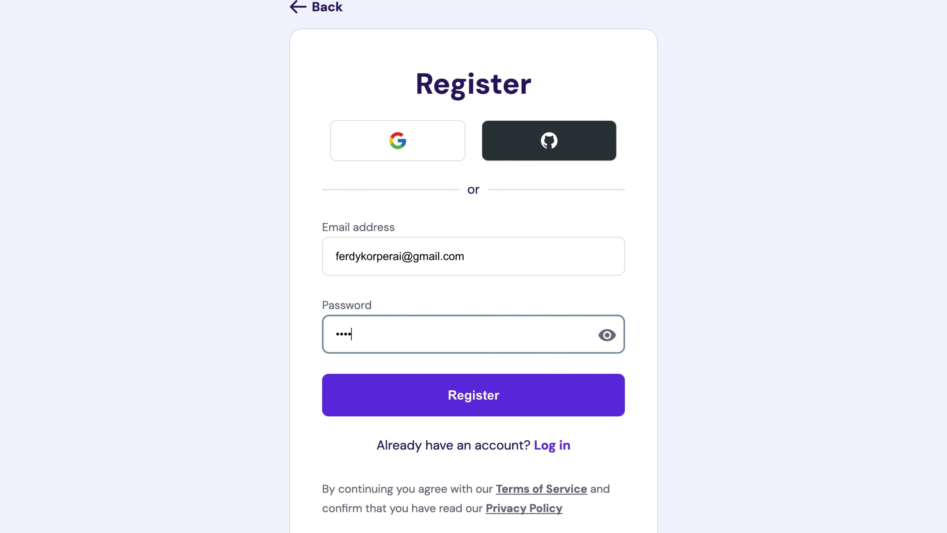
click(464, 399)
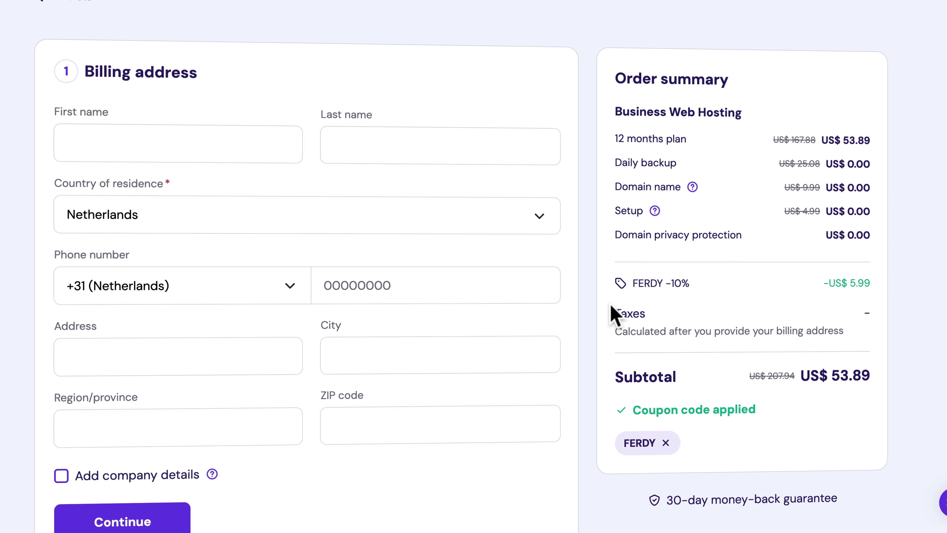
Step: Enter the account holder's first and last name and choose the country of residence
scroll(595, 298, down, 2)
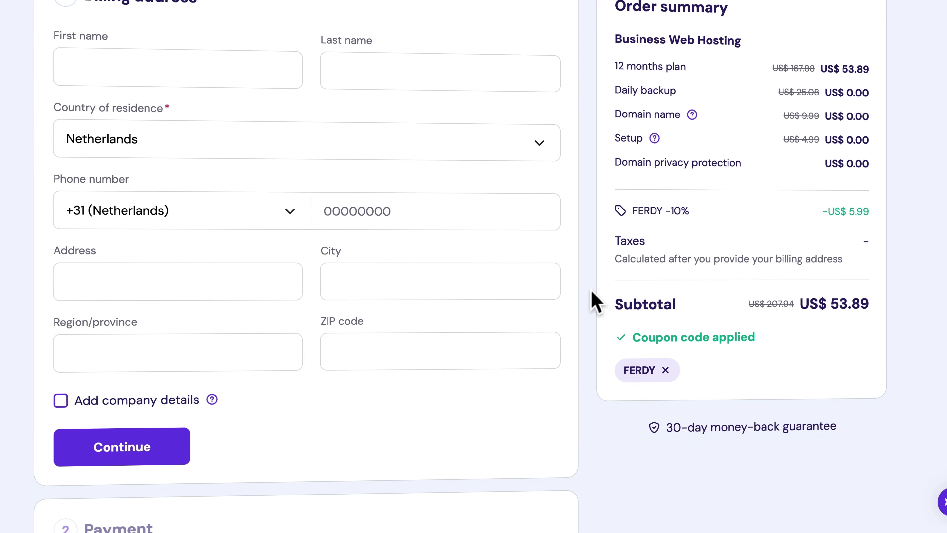
click(79, 37)
text(Ferdy)
key(Tab)
text(Kor)
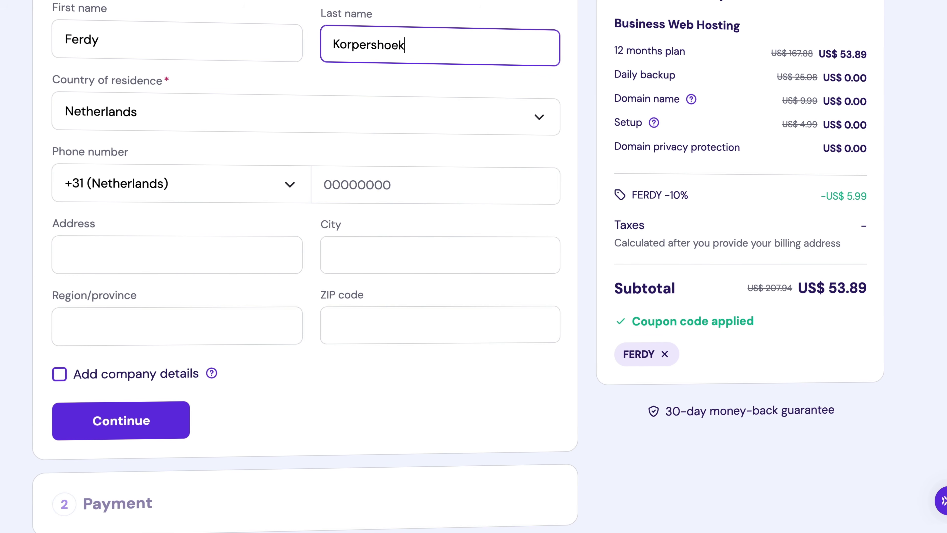
key(Tab)
key(Tab)
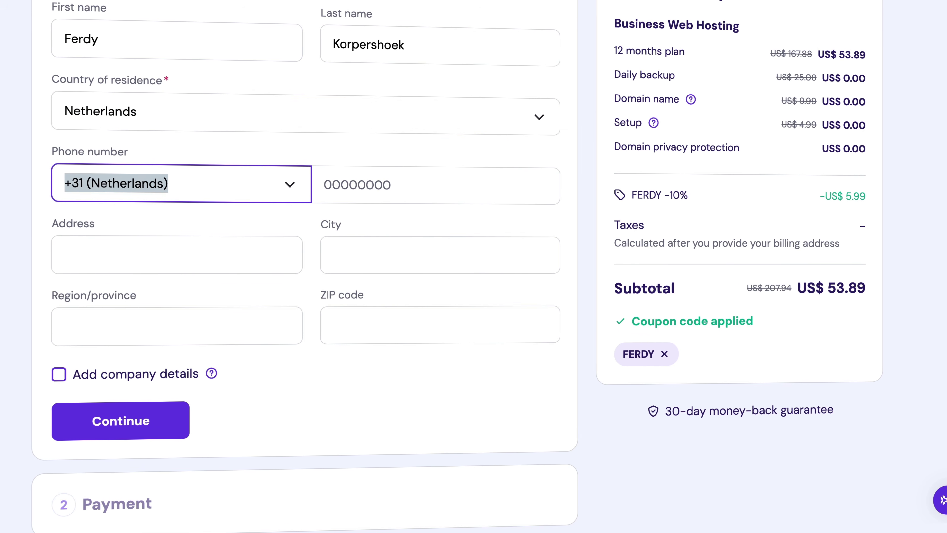
click(264, 225)
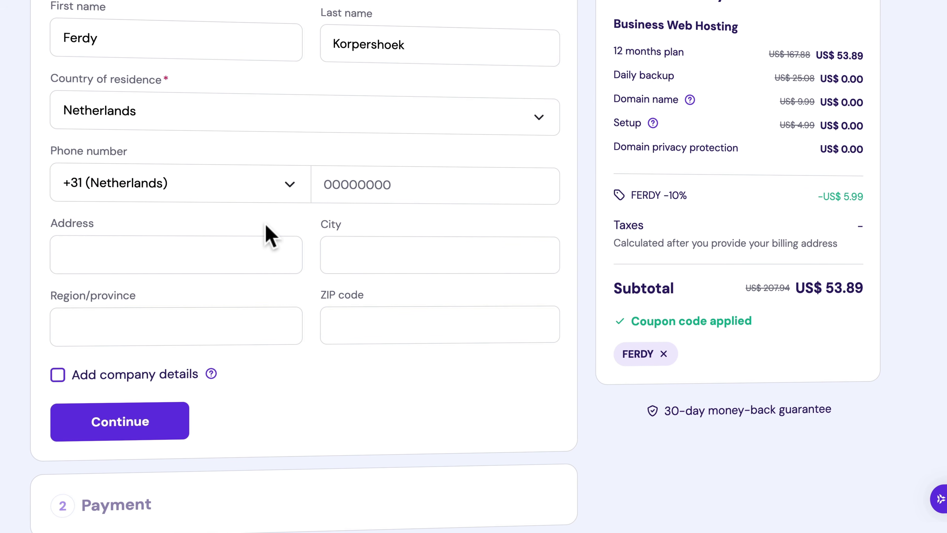
Step: Add company details with the company name and VAT number, then continue to payment
click(56, 378)
click(183, 446)
text(Ferdy BV)
key(Tab)
text(NL123456789B01)
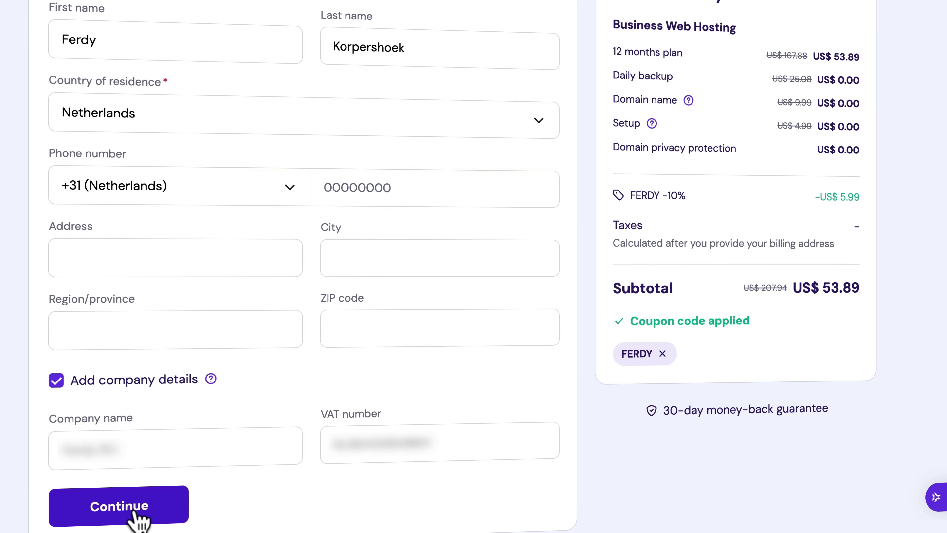
click(133, 511)
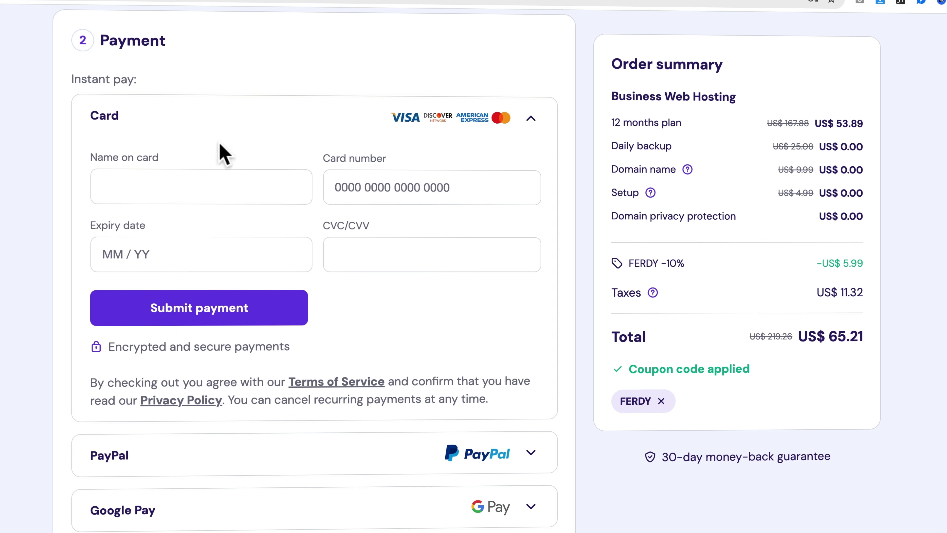
Step: Fill the card fields from the browser's saved card and submit the payment
scroll(211, 145, down, 2)
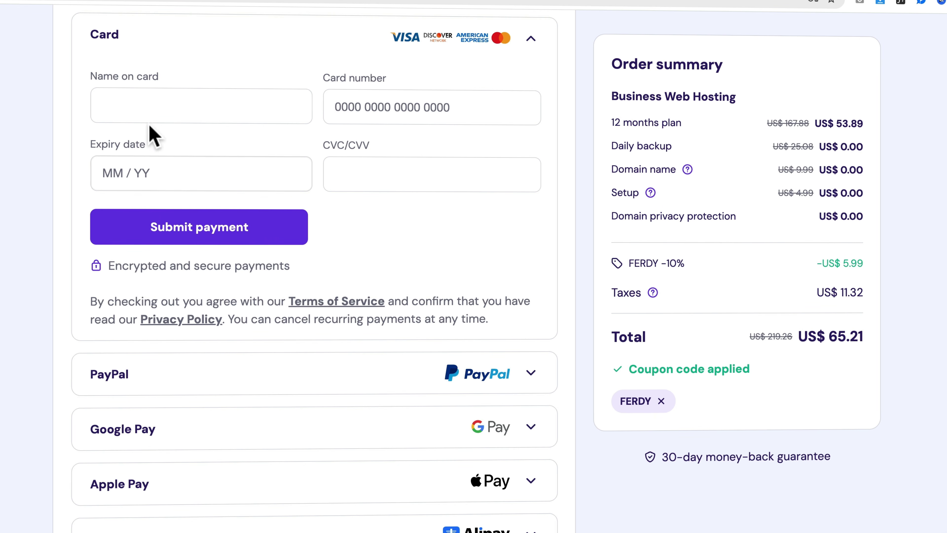
click(169, 108)
key(Down)
key(Return)
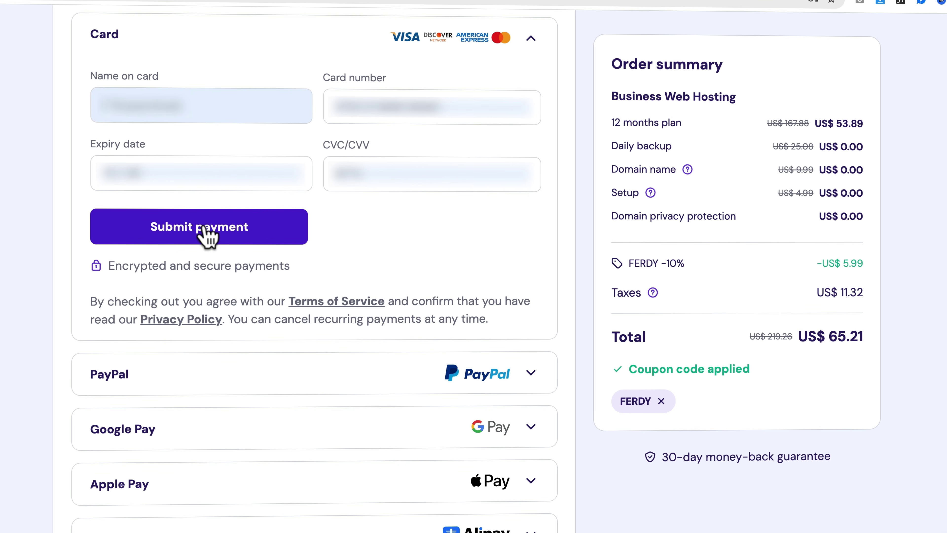
click(207, 233)
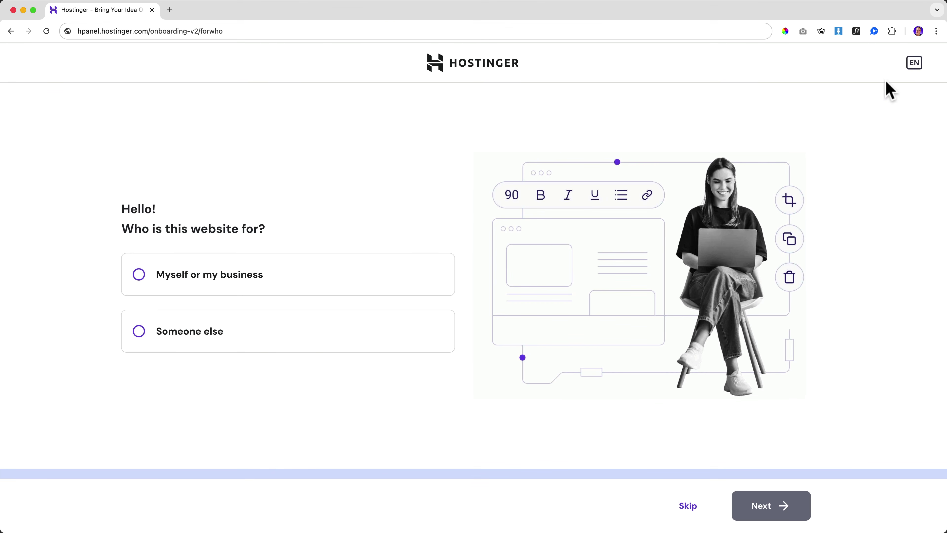
Step: Mark the website as for my own business and choose to create a new WordPress site
click(914, 63)
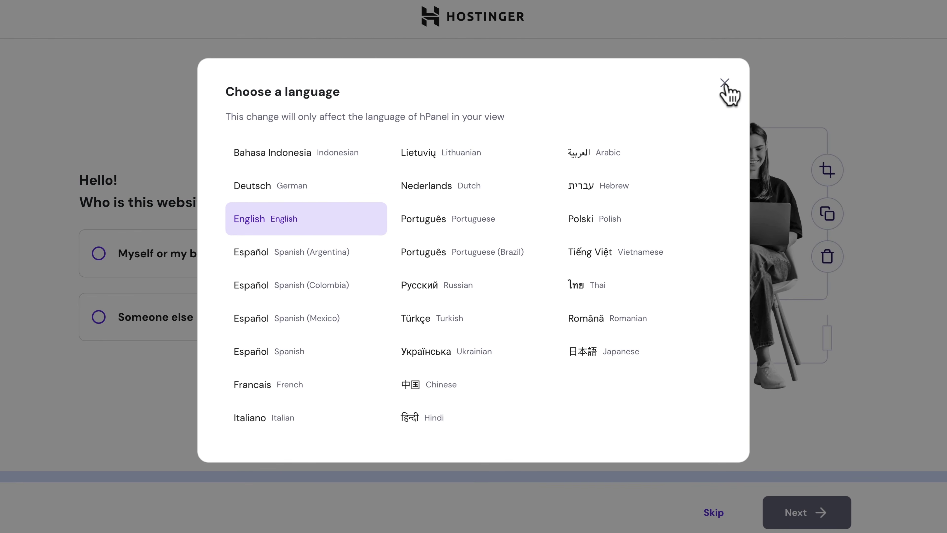
click(725, 84)
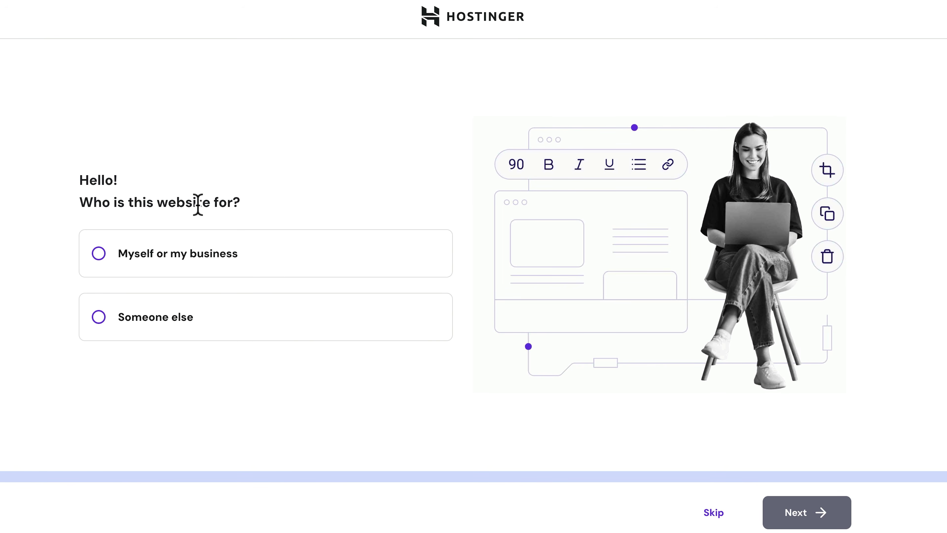
click(100, 255)
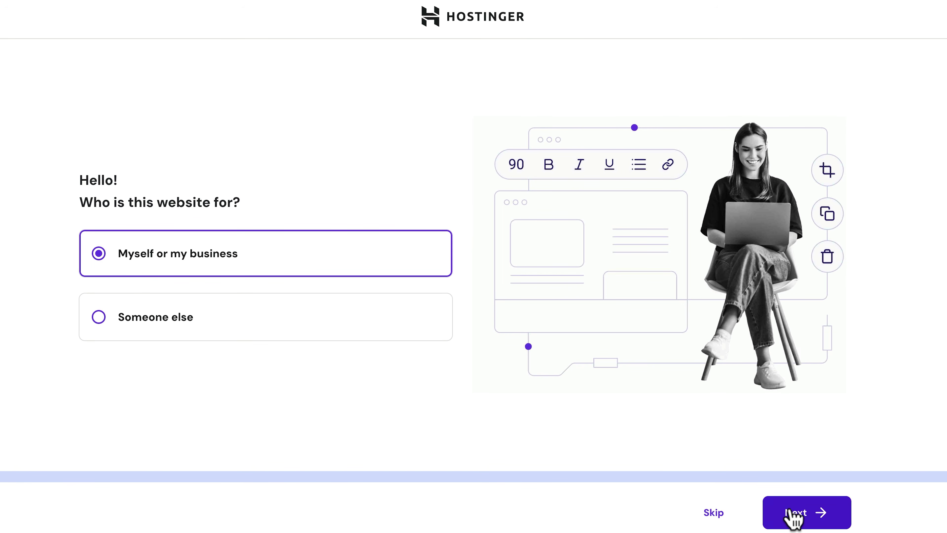
click(794, 514)
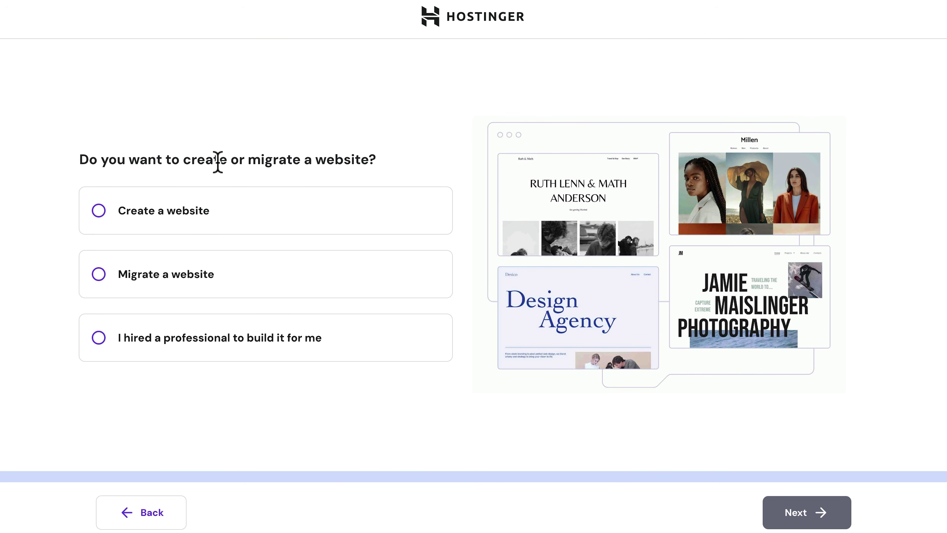
click(100, 211)
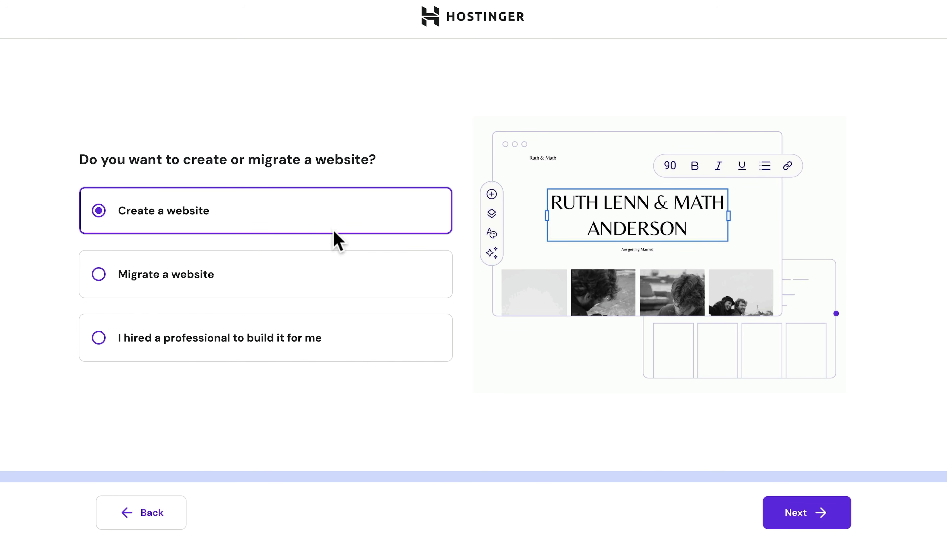
click(816, 522)
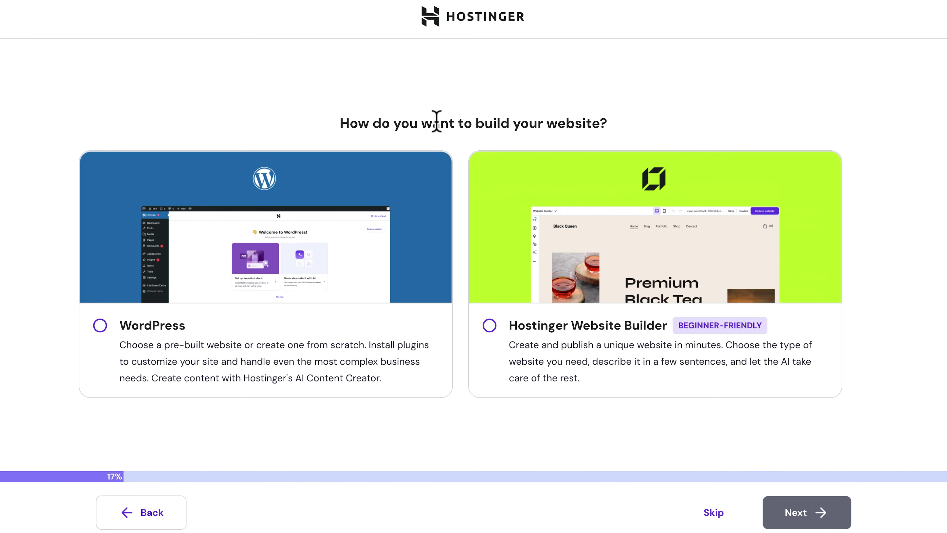
click(100, 325)
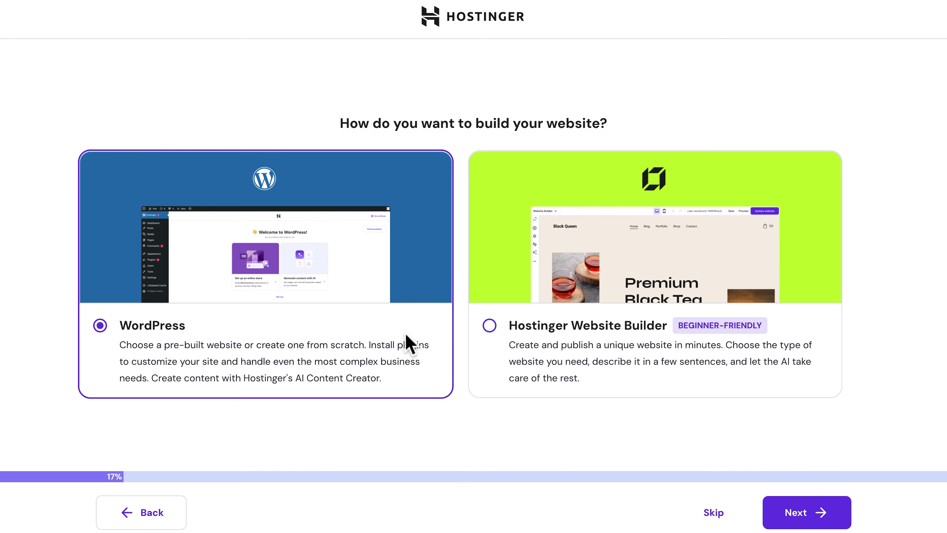
click(794, 516)
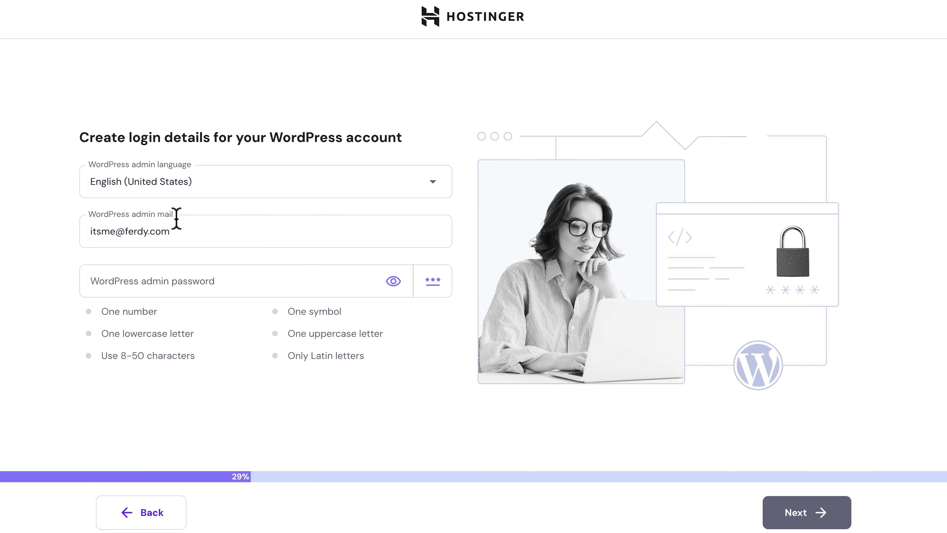
Step: Replace the WordPress admin e-mail with the business address and paste the suggested admin password
triple_click(193, 236)
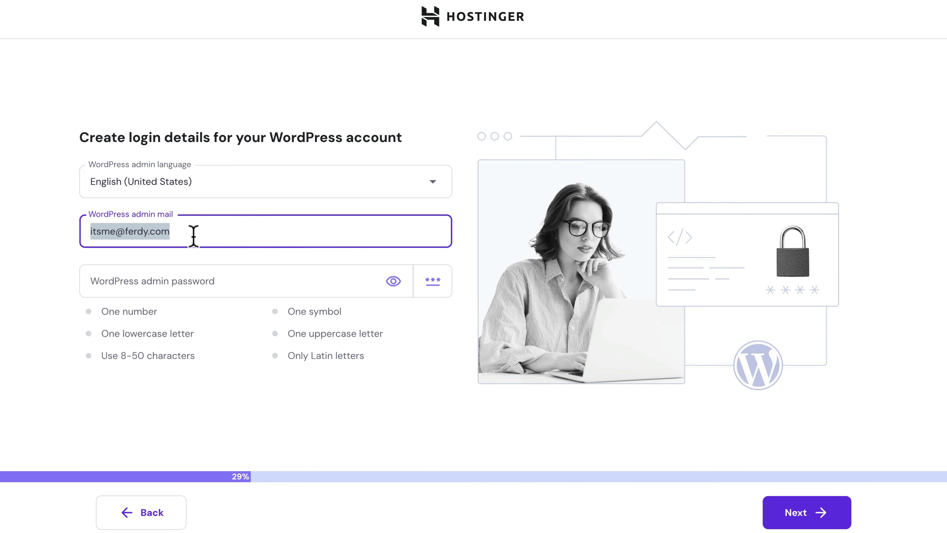
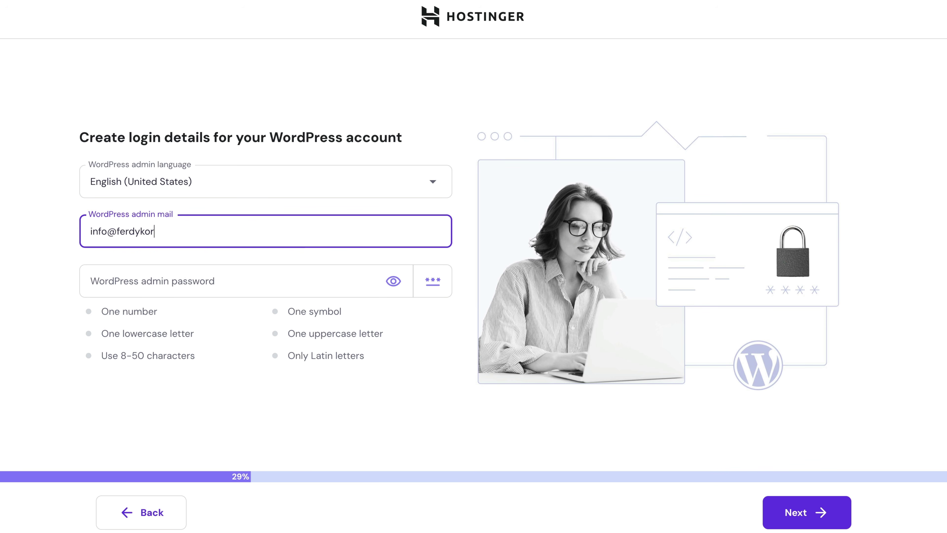
key(Tab)
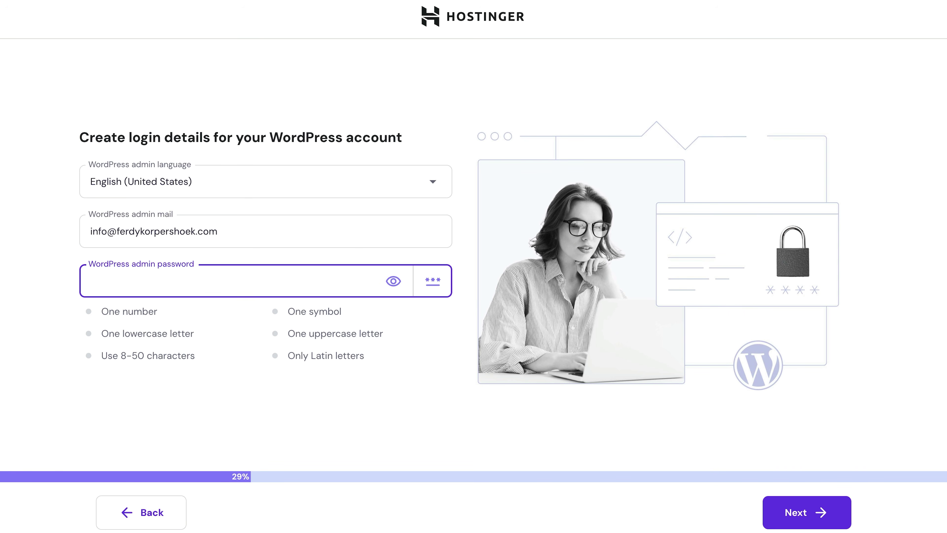
key(ctrl+v)
click(276, 365)
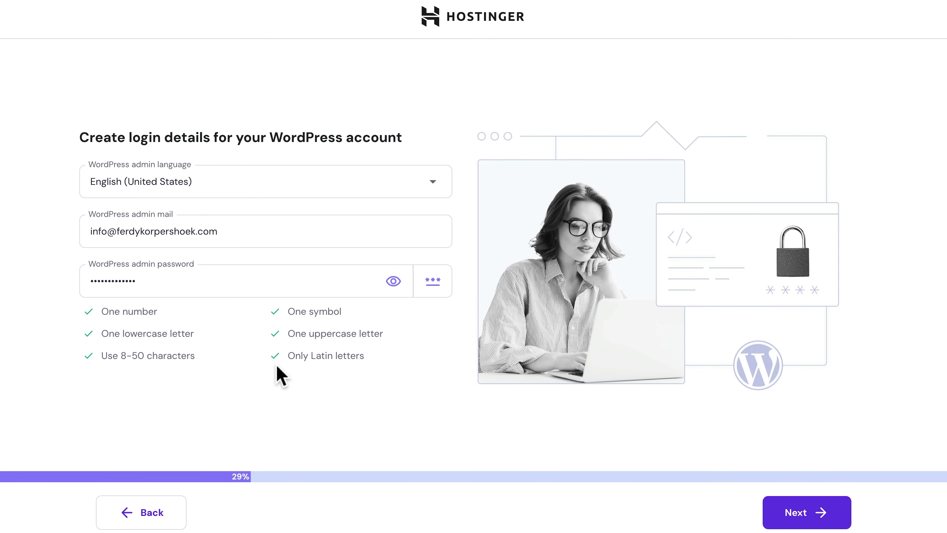
click(801, 516)
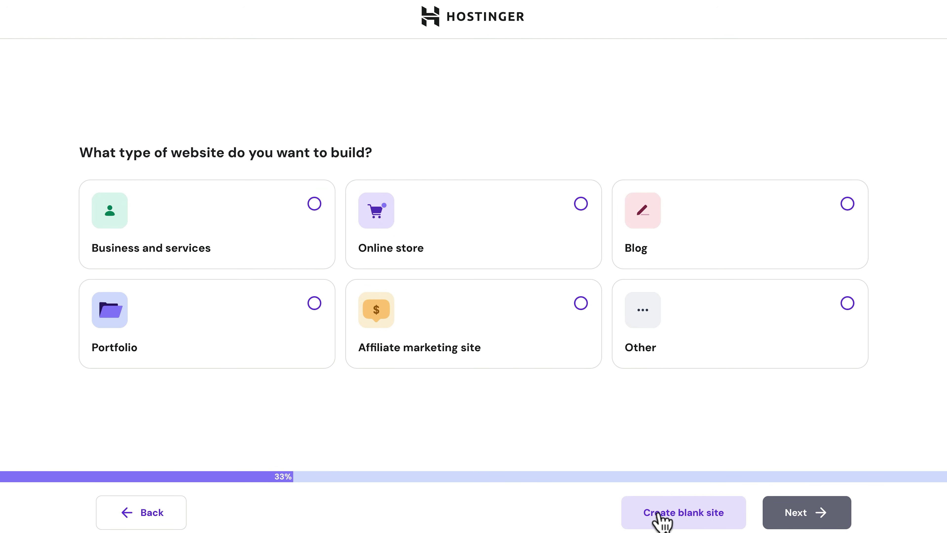
Step: Start a blank site, search 'amsterdamserenity', and claim the free amsterdamserenity.com domain
click(678, 516)
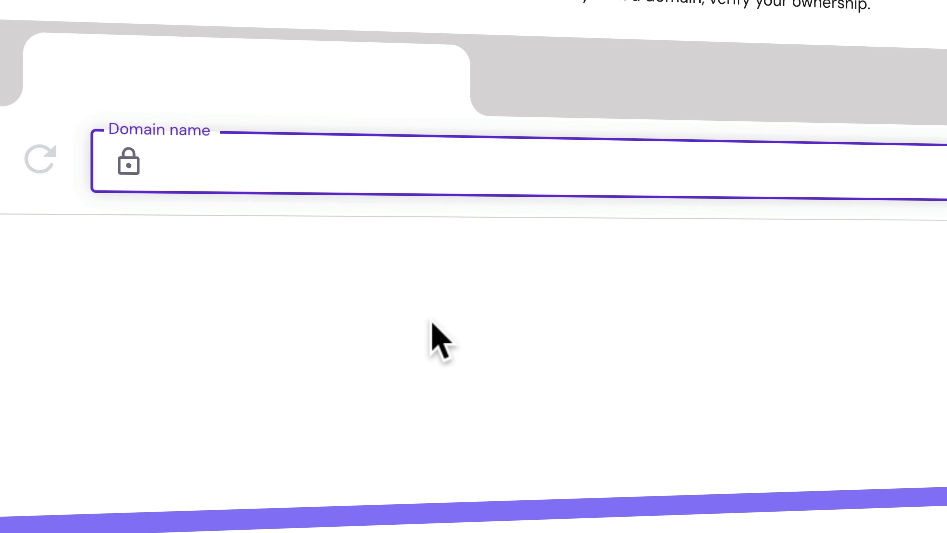
text(amsterdamserenity)
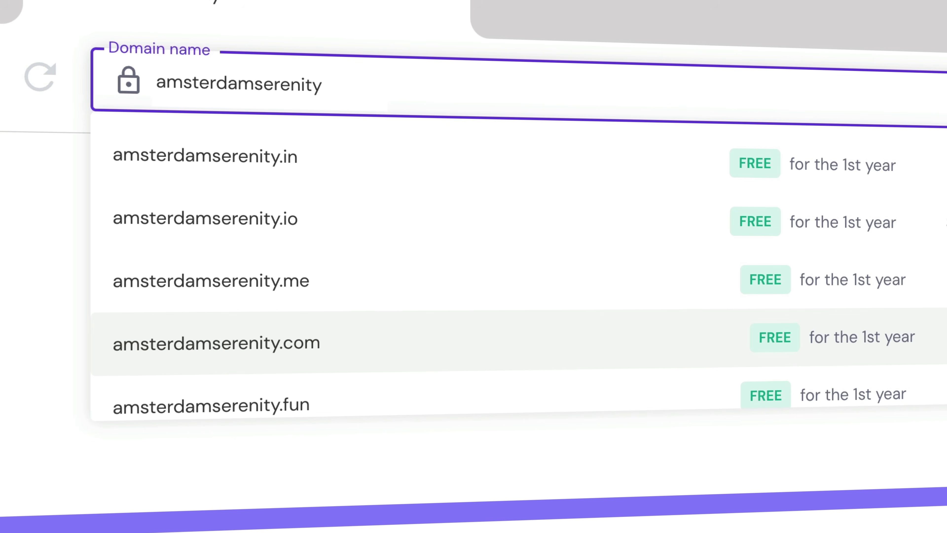
click(449, 344)
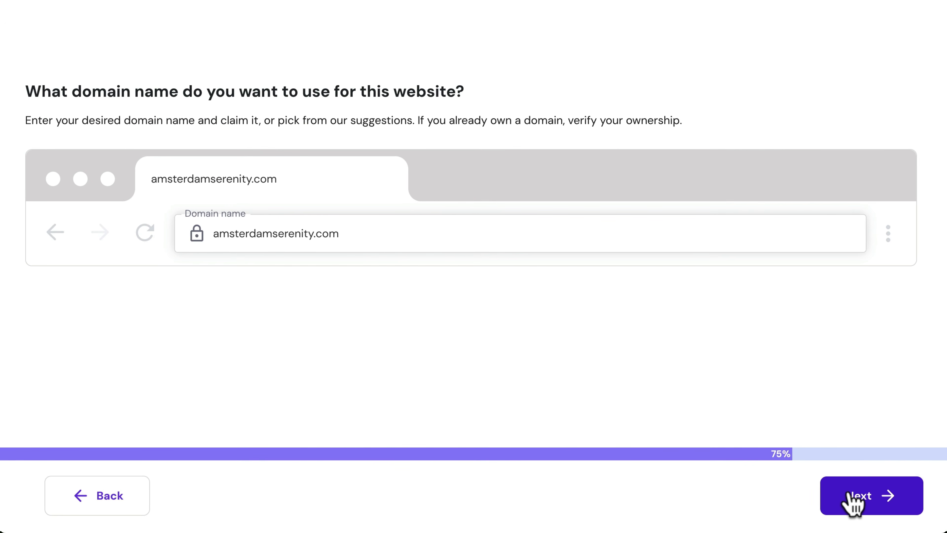
click(850, 496)
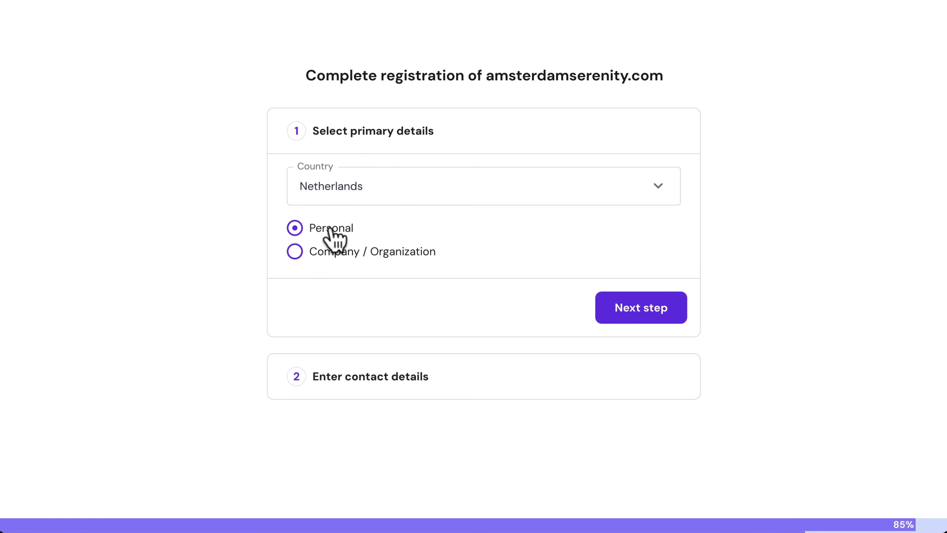
Step: Register the domain as a Company / Organization with the contact details and finish registration
click(294, 251)
click(623, 314)
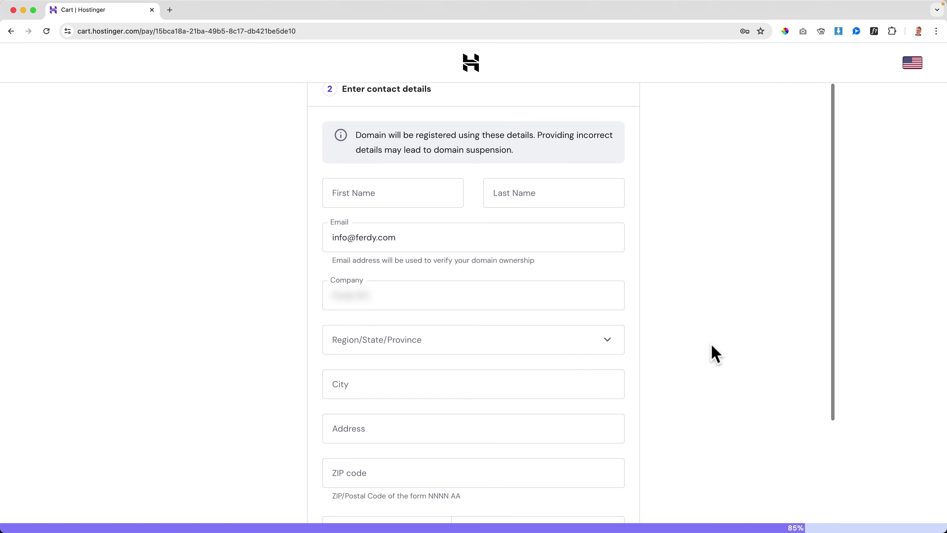
scroll(716, 354, down, 3)
click(342, 108)
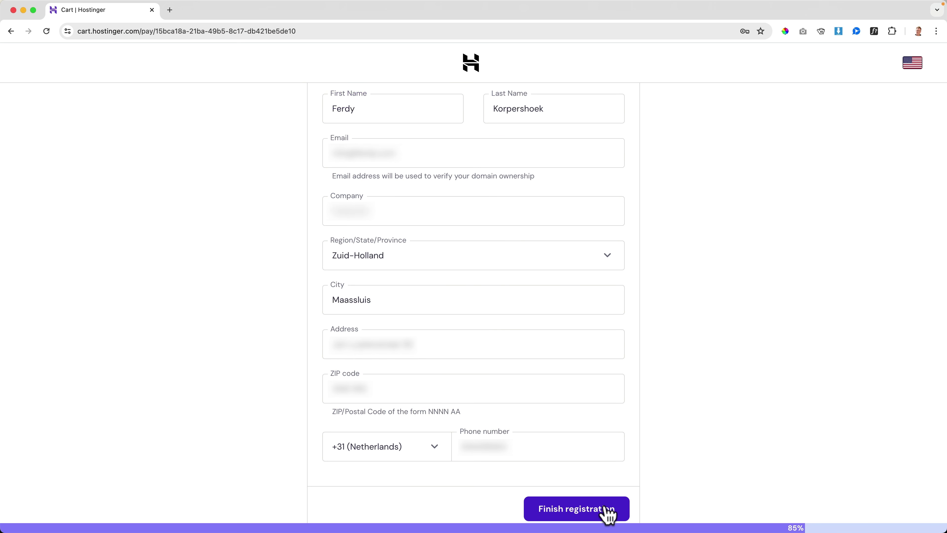
click(607, 511)
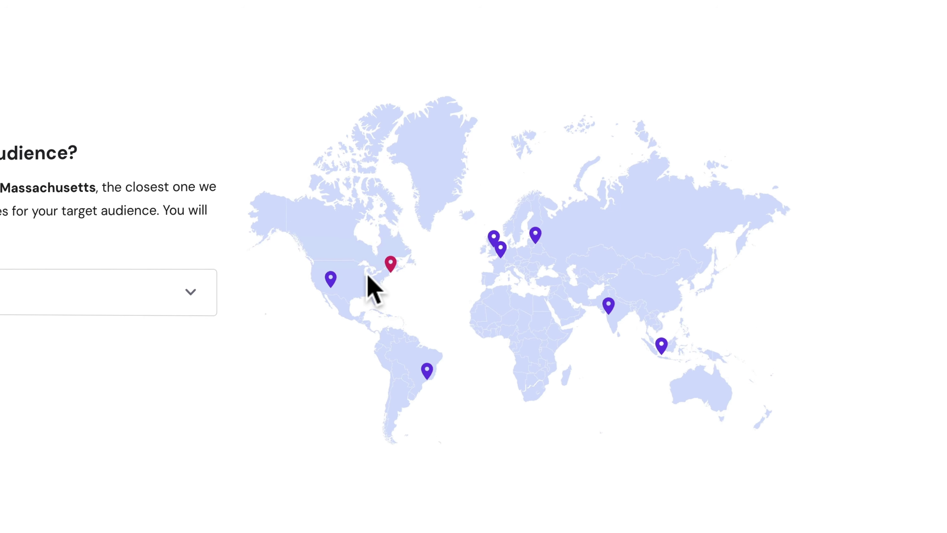
Step: Place the server in United States, Arizona and start the site setup
click(330, 278)
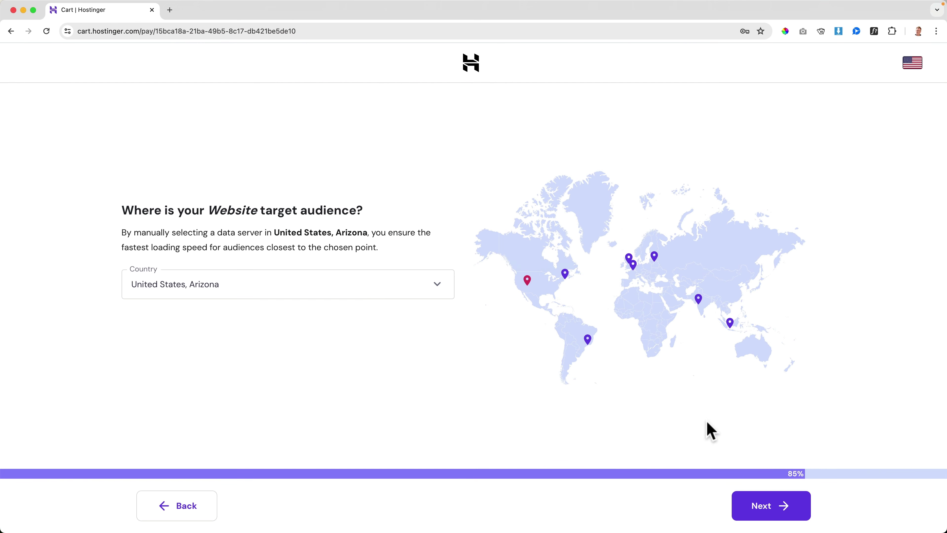
click(762, 507)
click(762, 507)
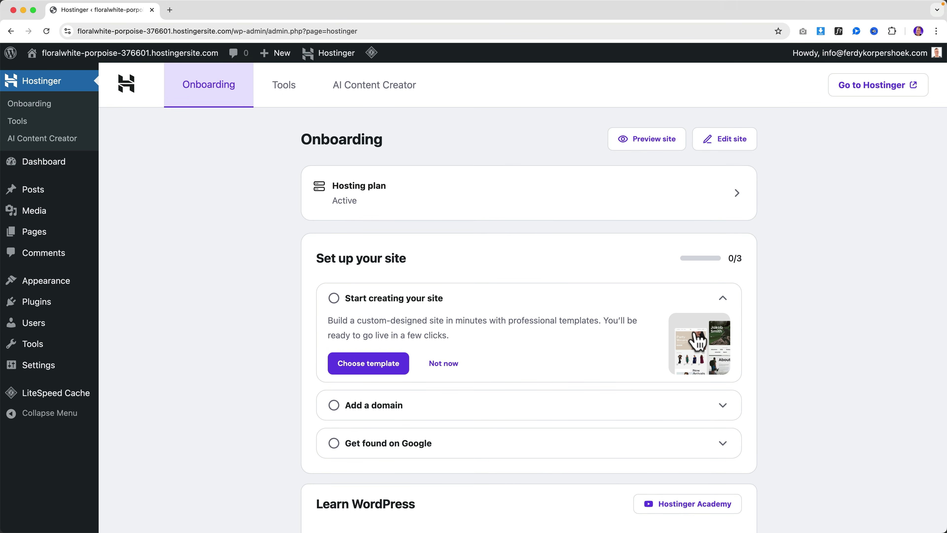
Step: Open the WordPress admin for amsterdamserenity.com from the hPanel website dashboard, closing the extra admin tab
click(870, 95)
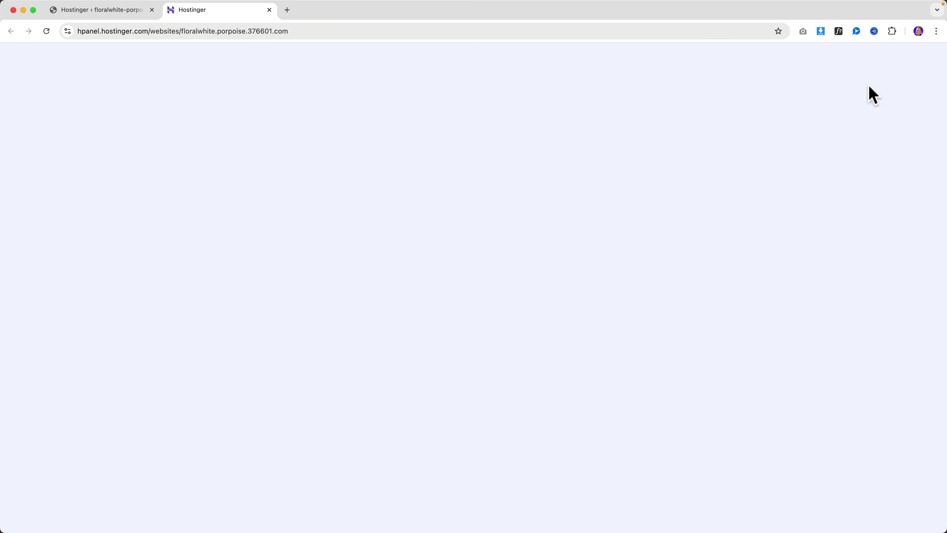
click(152, 10)
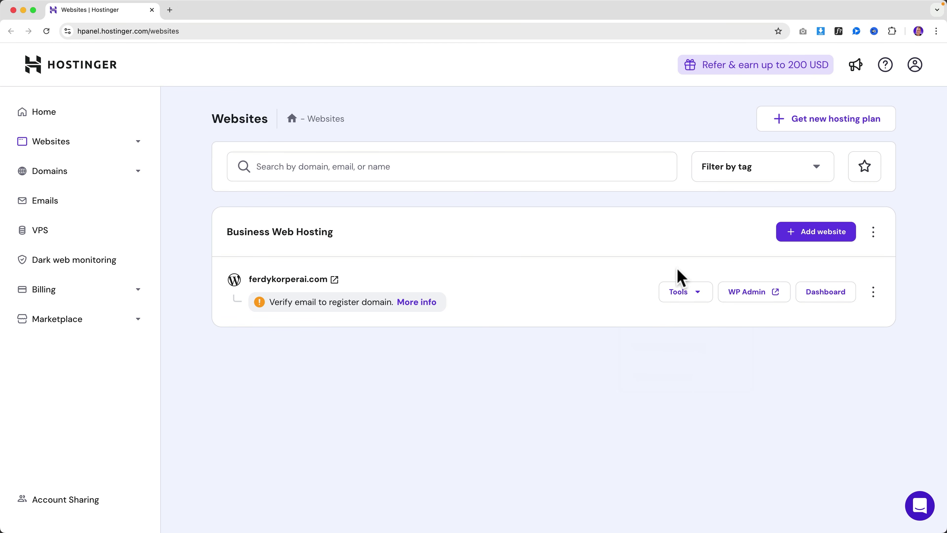
click(822, 297)
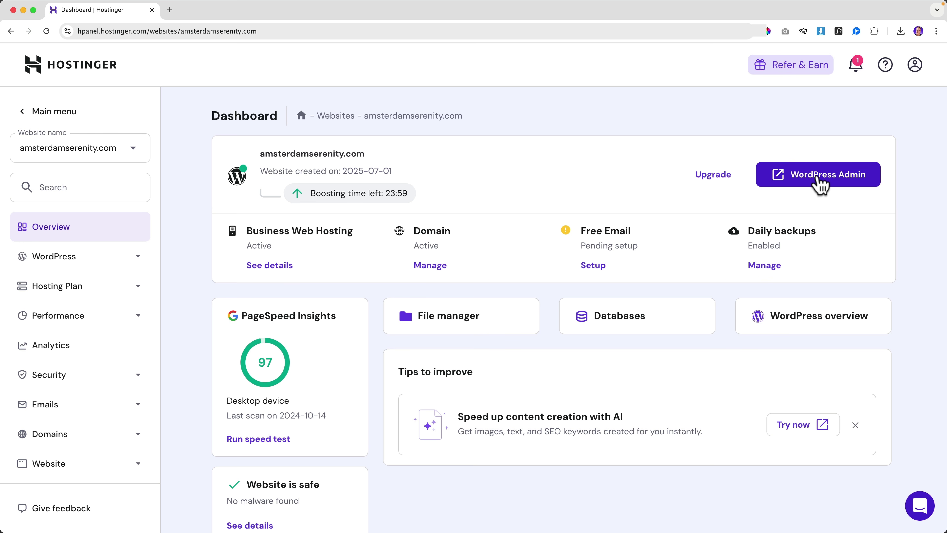
click(819, 178)
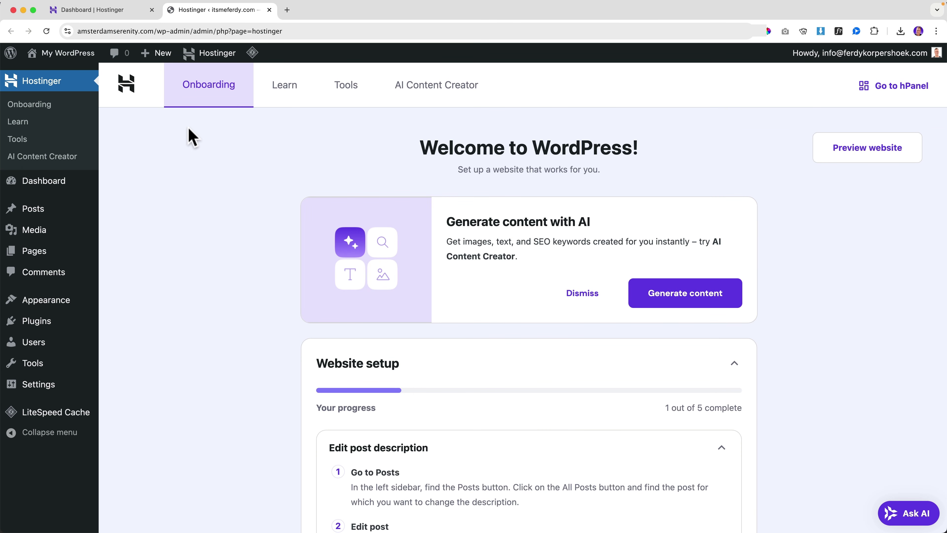
key(super+w)
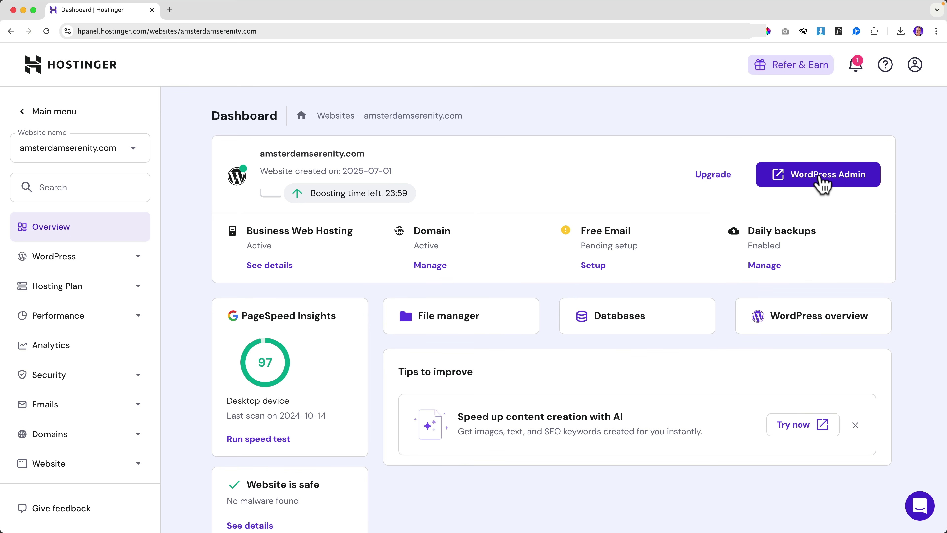
click(816, 176)
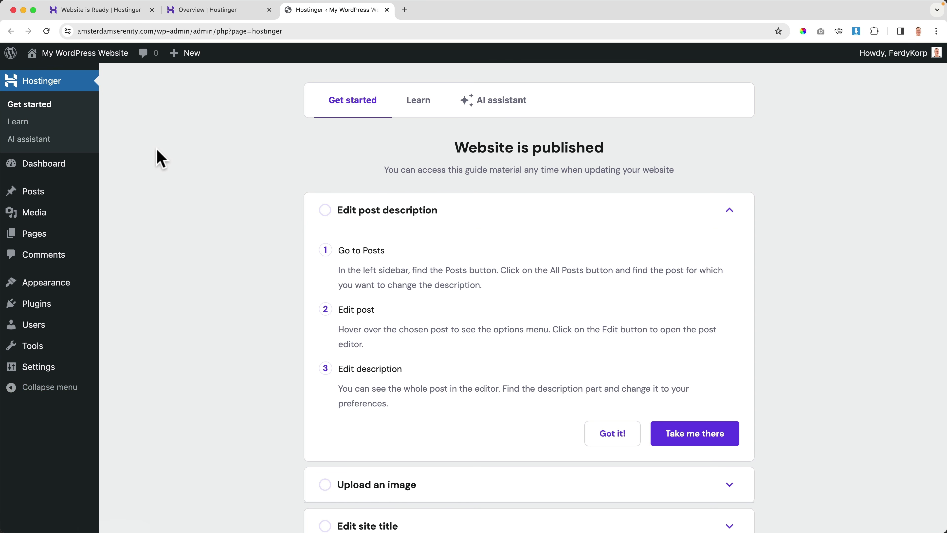
Step: View and scroll through the live amsterdamserenity.com front page
click(73, 54)
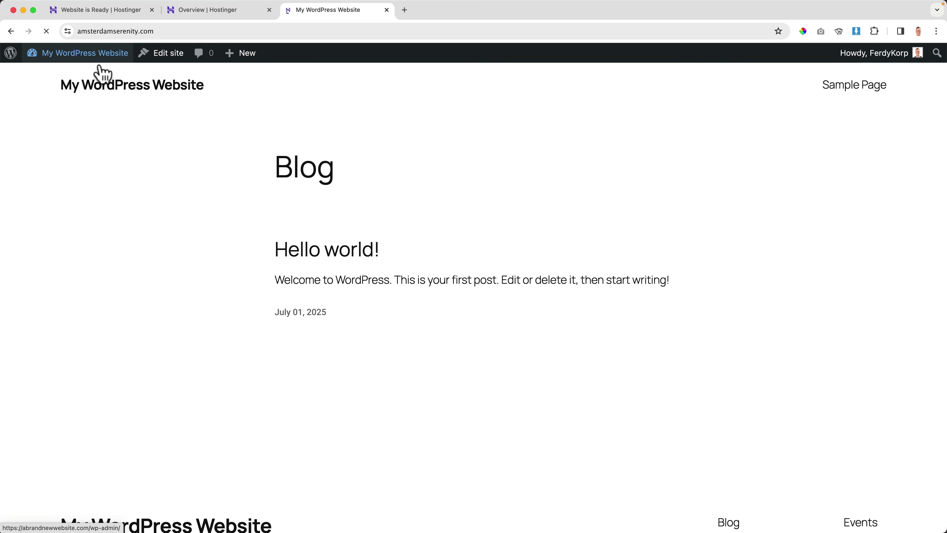
scroll(131, 192, down, 2)
scroll(131, 192, down, 3)
scroll(131, 192, up, 5)
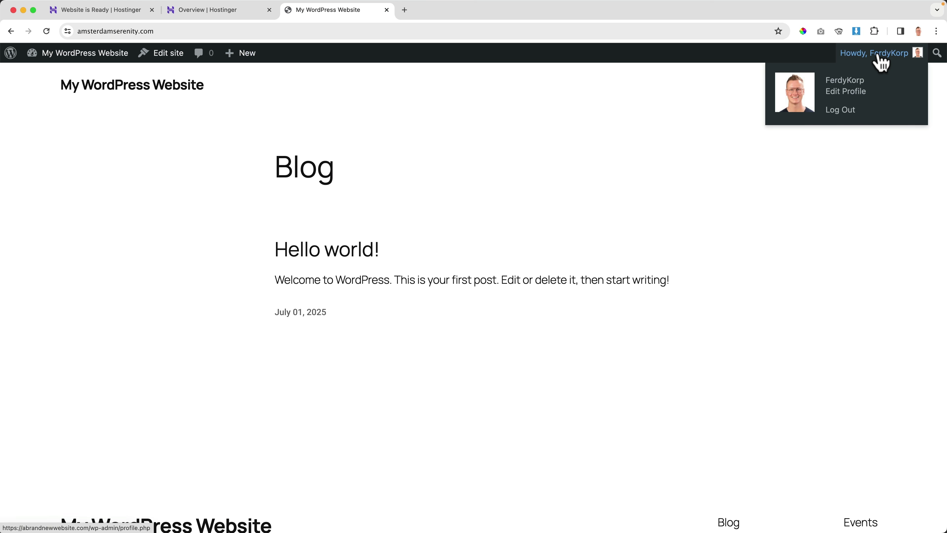
mouse_move(89, 59)
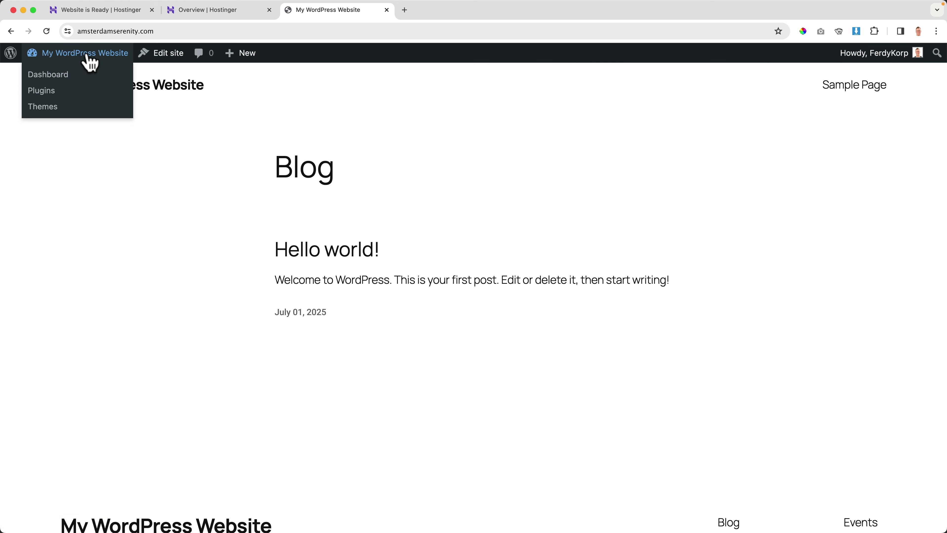
scroll(88, 183, down, 5)
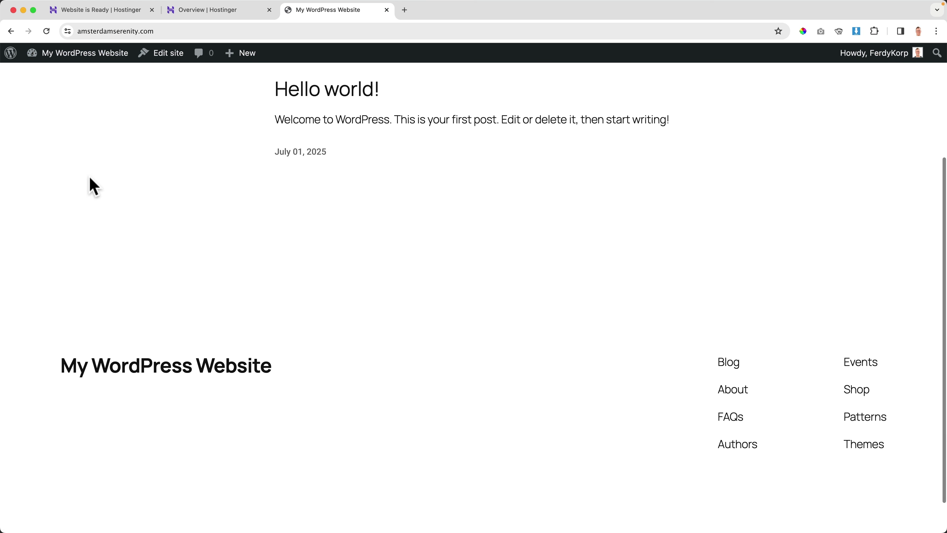
scroll(89, 184, up, 5)
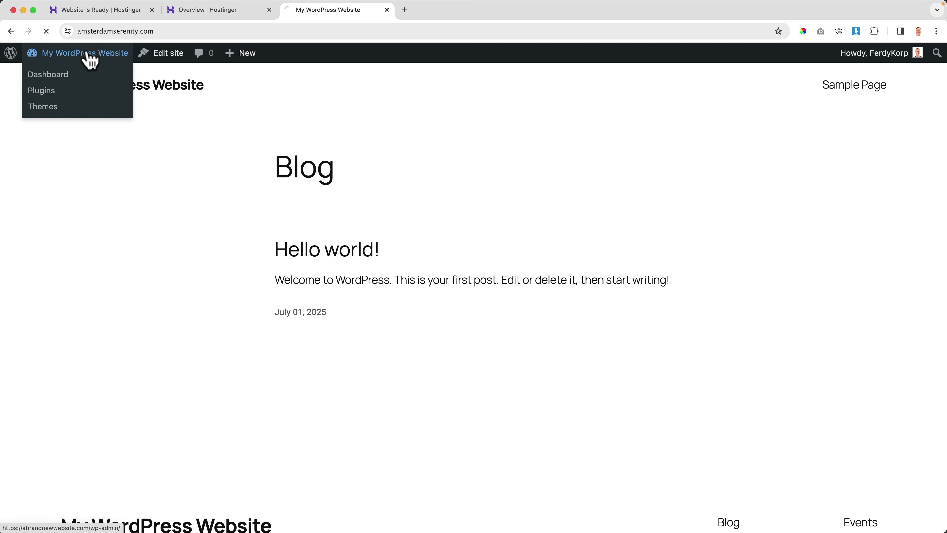
Step: Close the leftover Website is Ready and Overview Hostinger tabs and return to the admin Dashboard
click(83, 53)
click(151, 10)
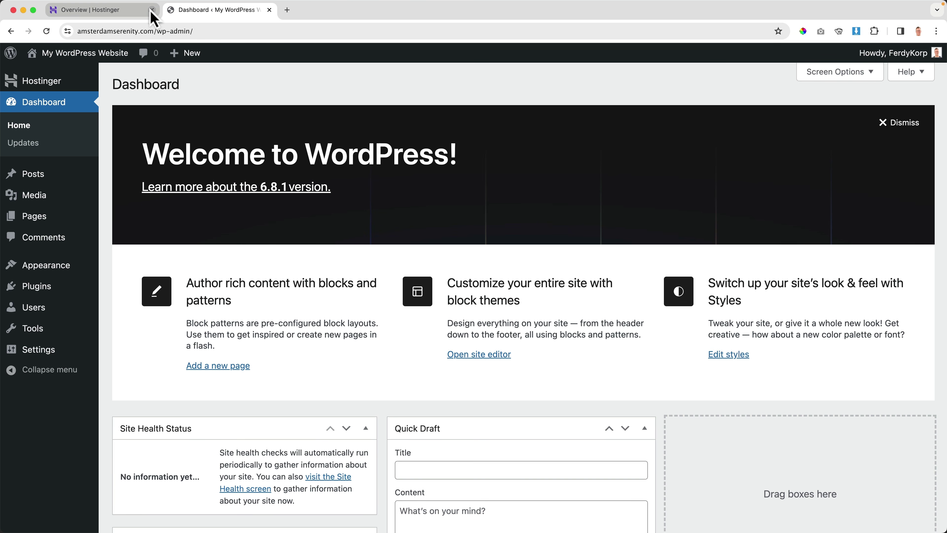
click(151, 10)
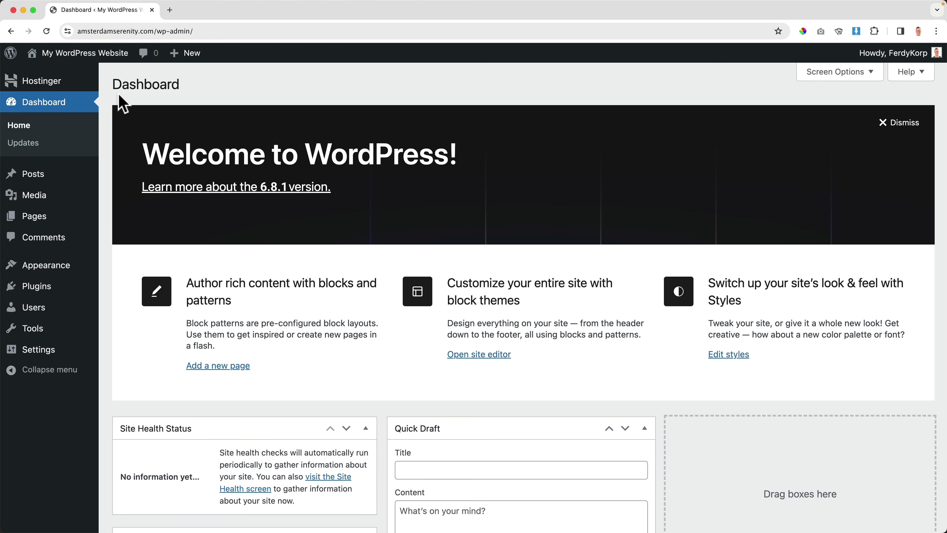
click(84, 54)
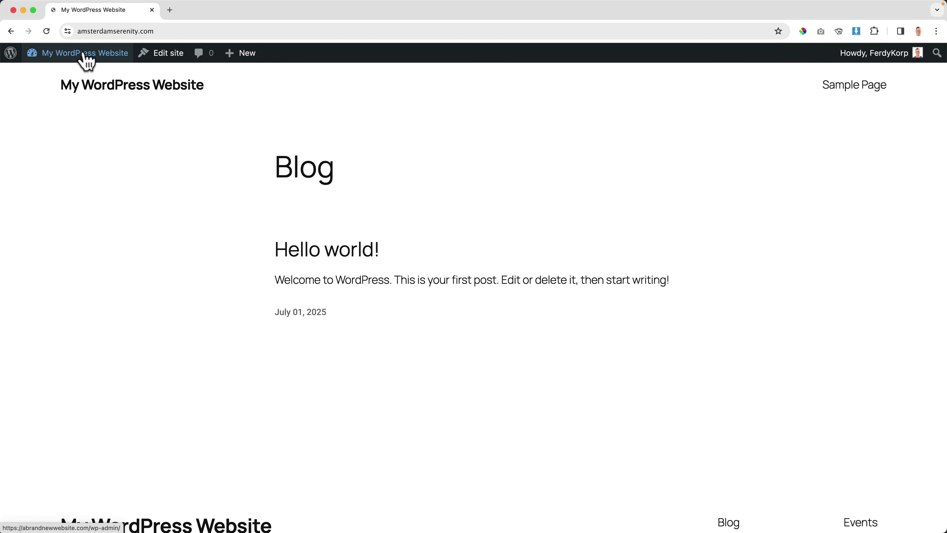
click(83, 55)
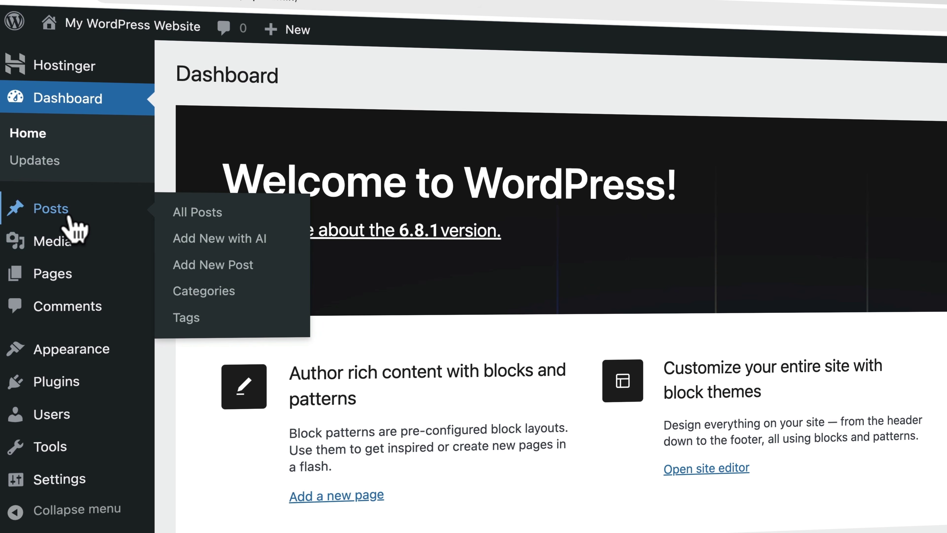
mouse_move(40, 199)
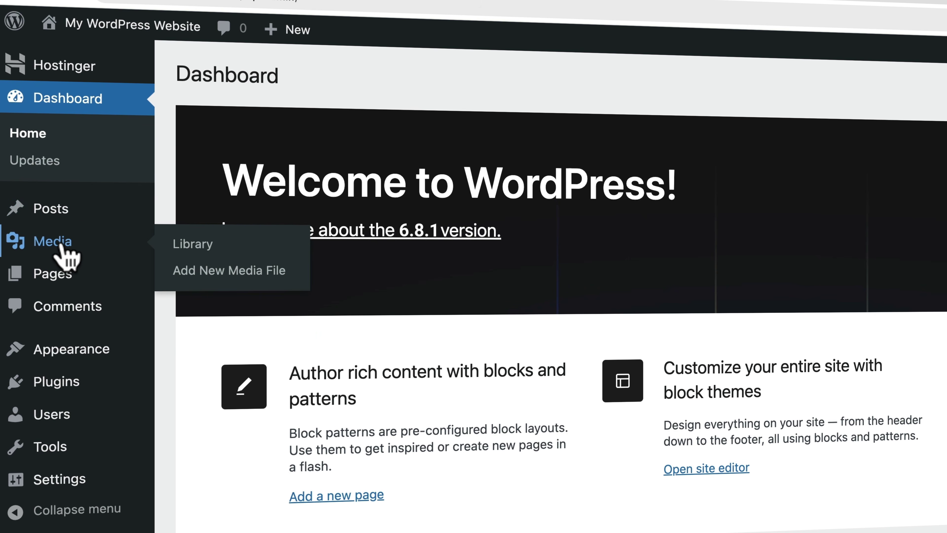
mouse_move(74, 280)
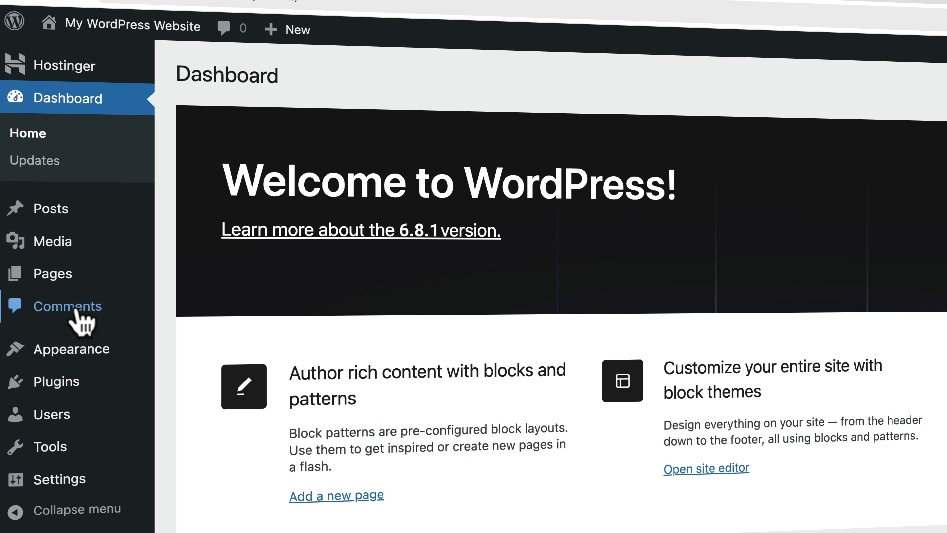
mouse_move(90, 356)
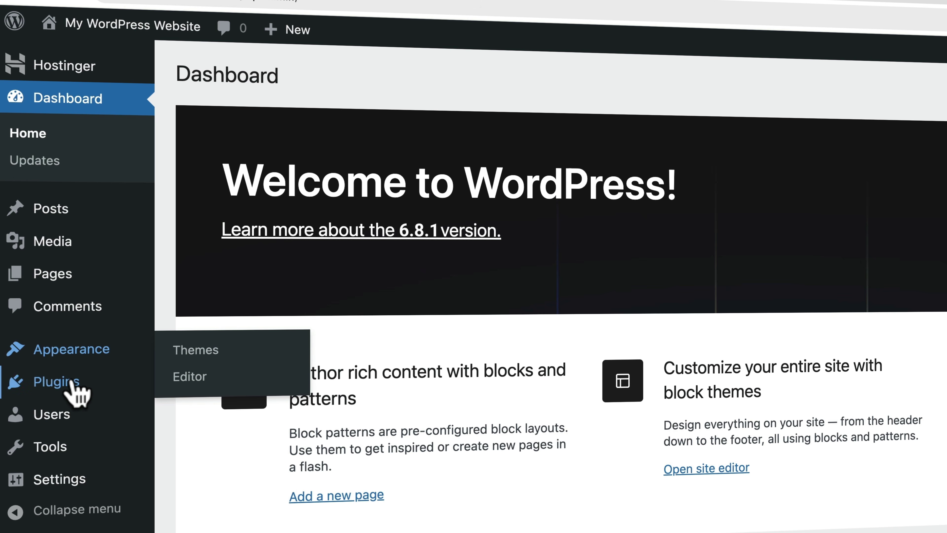
mouse_move(71, 386)
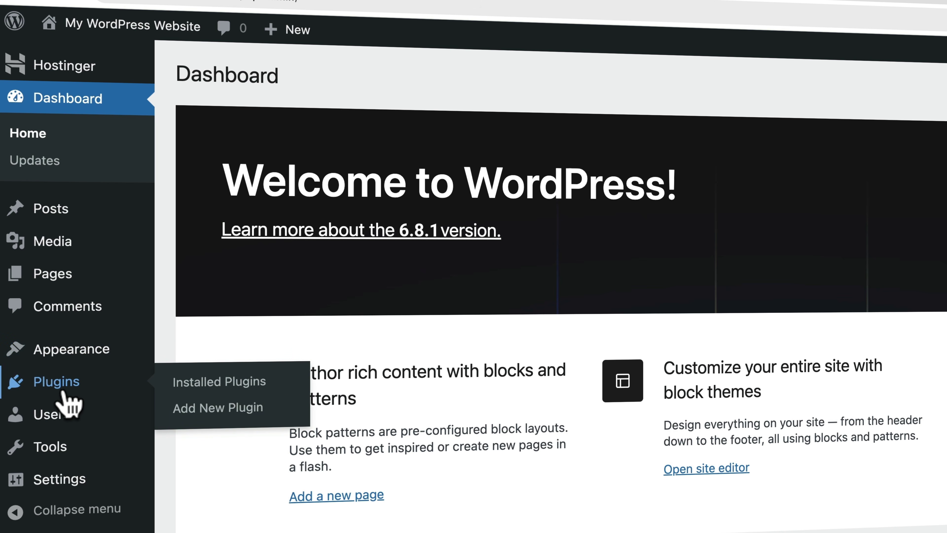
mouse_move(57, 414)
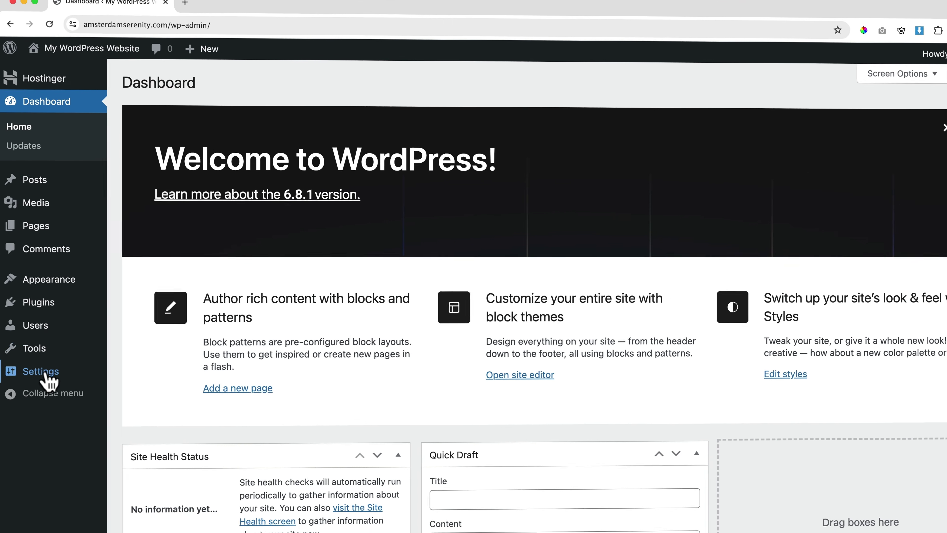
mouse_move(64, 485)
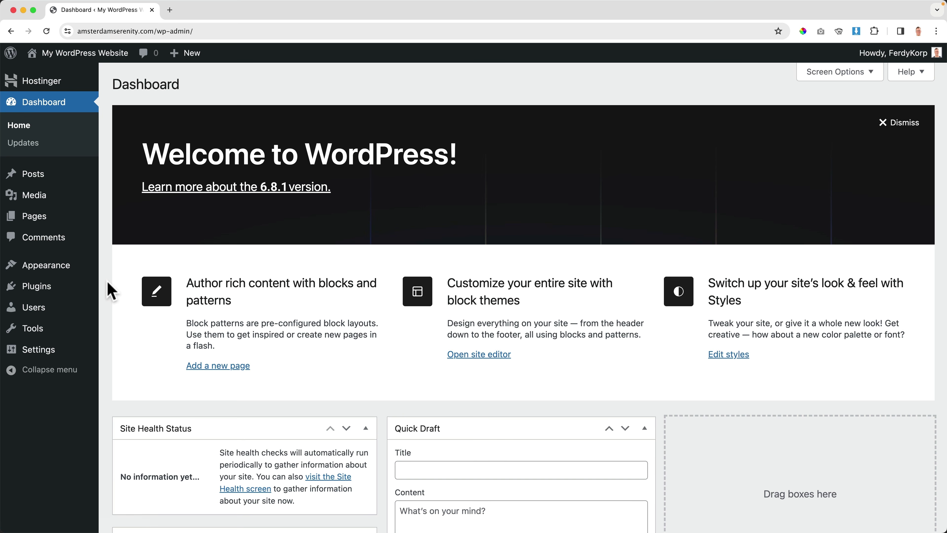
Step: Dismiss the Welcome panel and hide the Site Health, At a Glance, Activity, Quick Draft and Events widgets
click(902, 123)
click(844, 75)
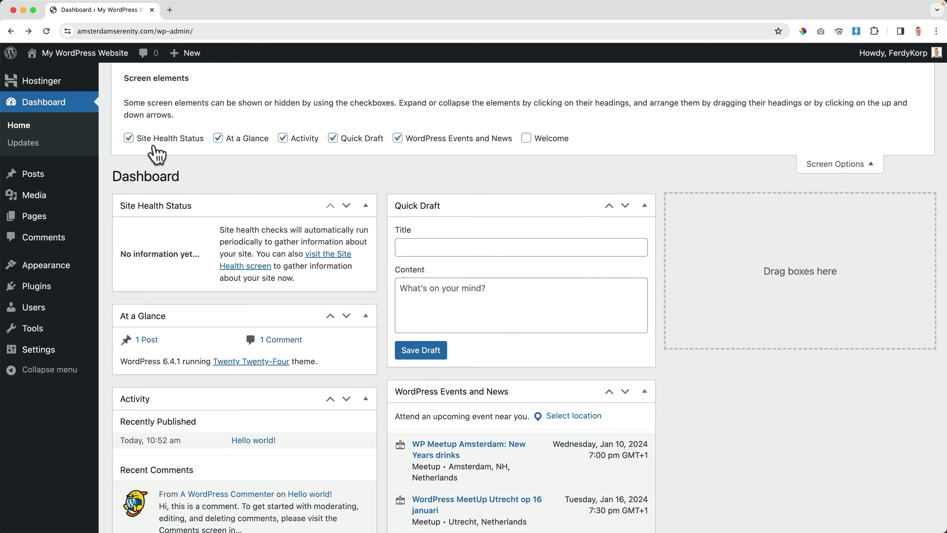
click(155, 143)
click(227, 140)
click(303, 141)
click(352, 142)
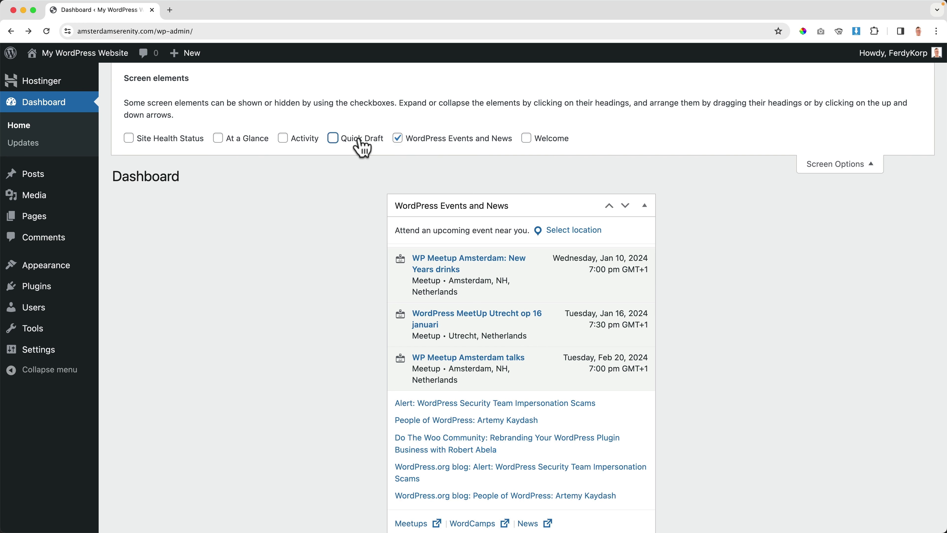
click(432, 143)
Step: Close Screen Options and view the site's blog front page
click(852, 166)
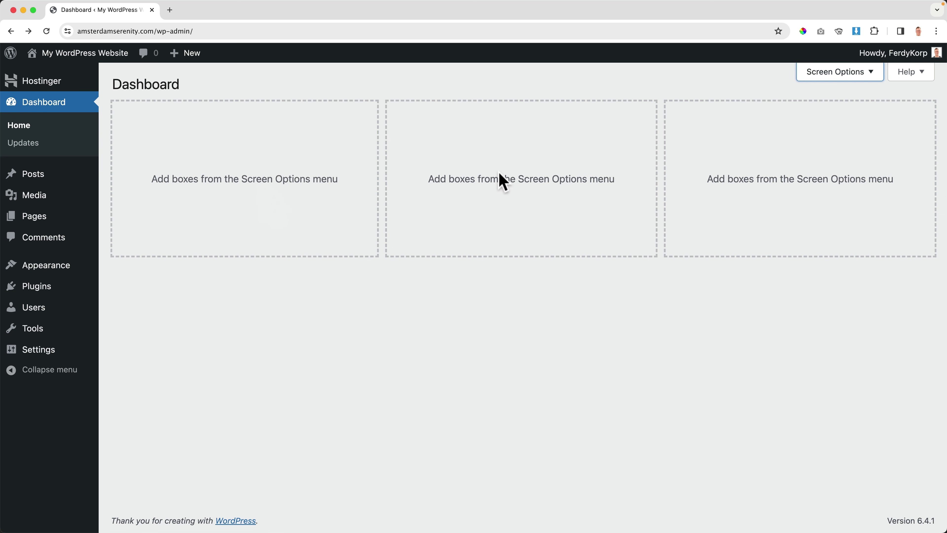
click(335, 175)
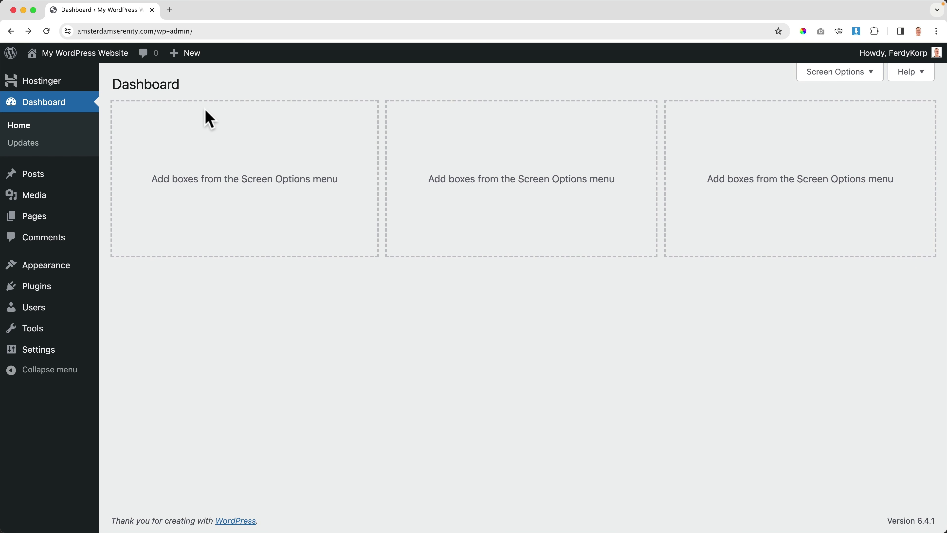
click(93, 55)
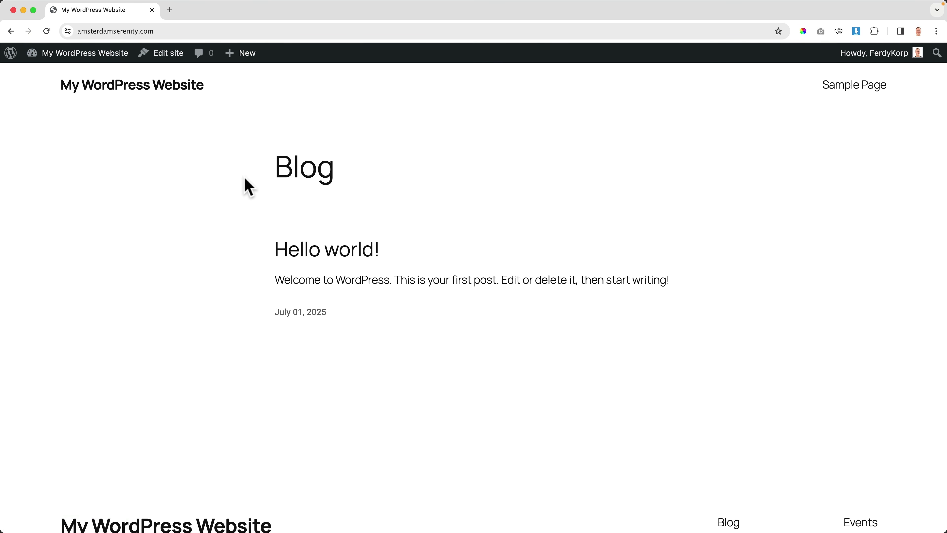
Step: Open the Hello world! post page, then go back to the empty admin Dashboard
click(295, 251)
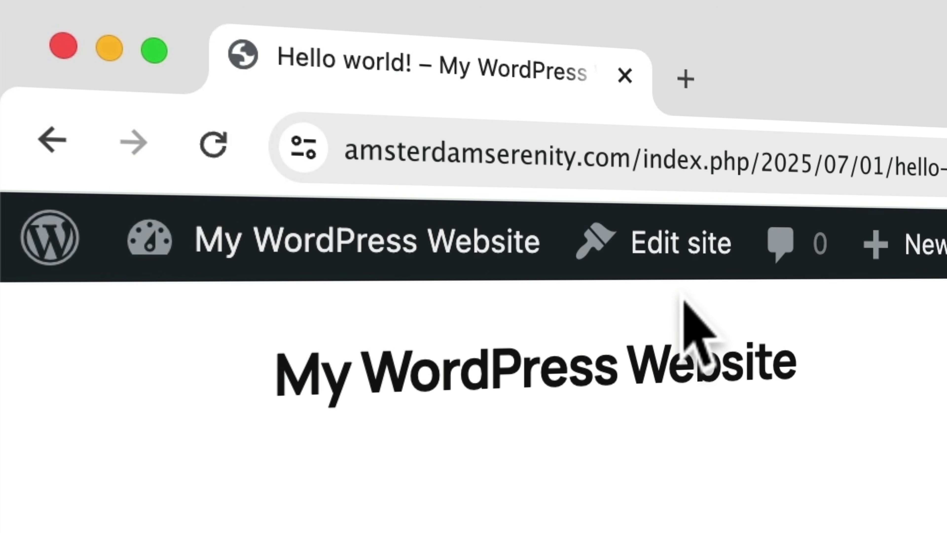
click(330, 261)
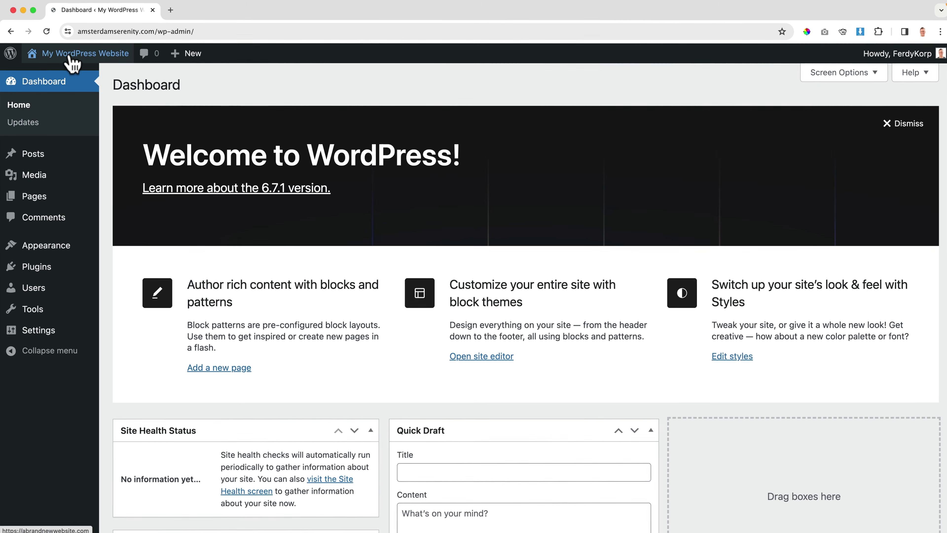
mouse_move(88, 352)
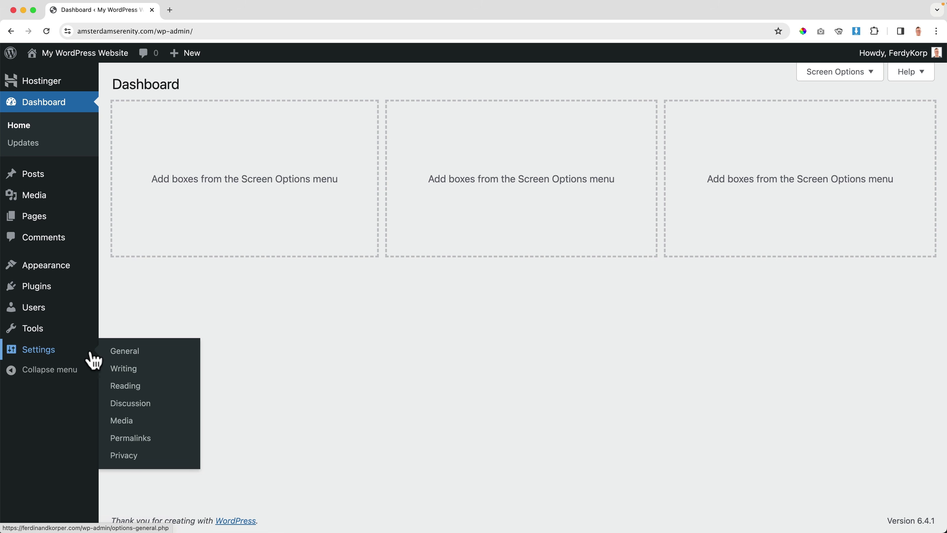
Step: Set the permalink structure to Post name and save the change
click(131, 440)
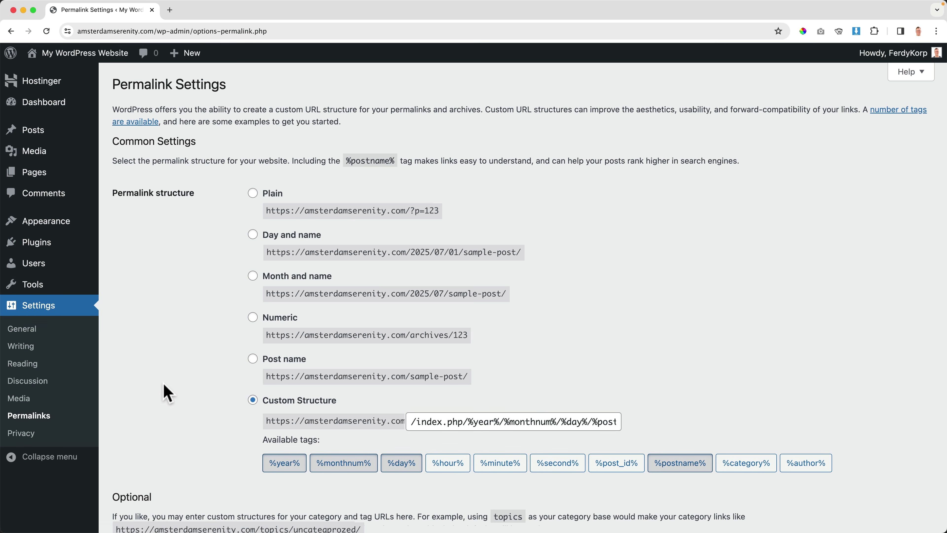
click(252, 359)
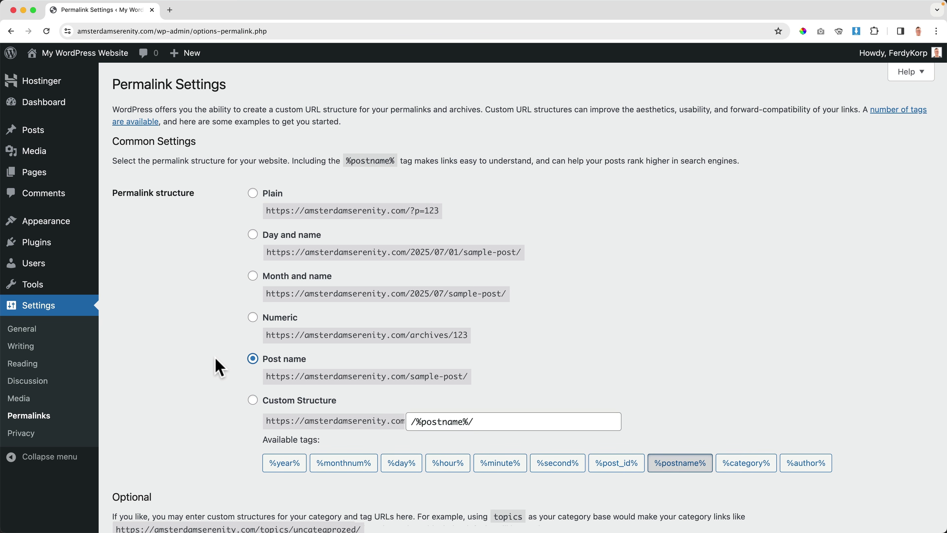
scroll(201, 366, down, 5)
click(146, 470)
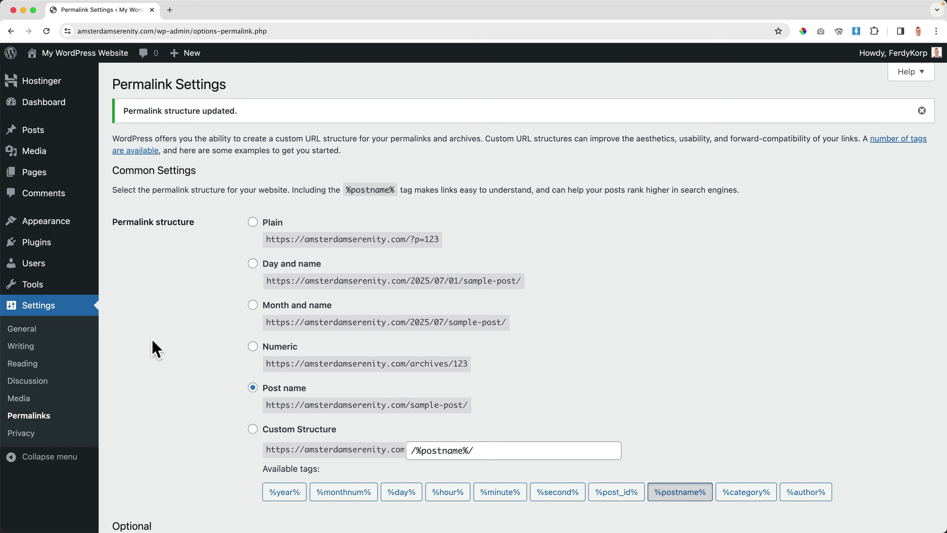
Step: View the blog and open the Hello world! post at its new /hello-world/ address
click(94, 56)
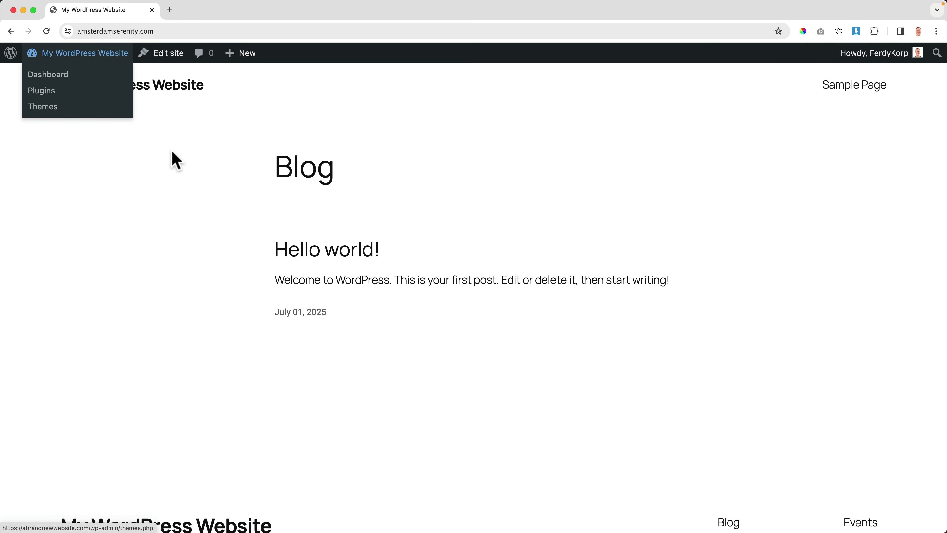
click(320, 250)
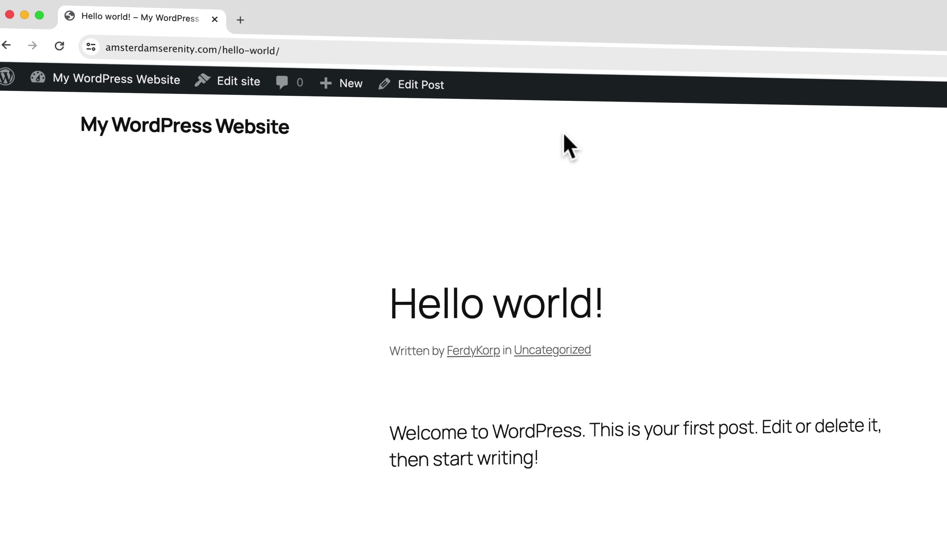
mouse_move(877, 61)
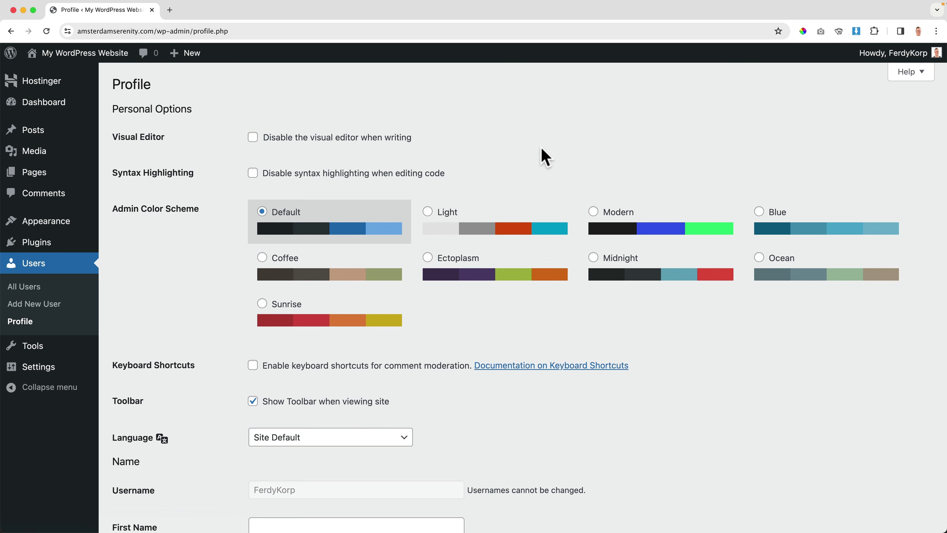
Step: Enter the user's first name and last name in the profile fields
scroll(541, 149, down, 10)
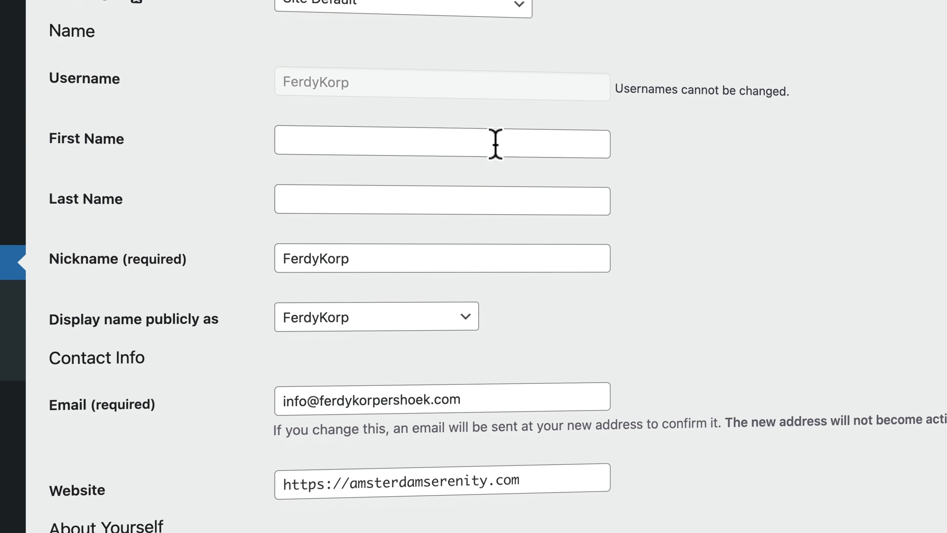
click(492, 145)
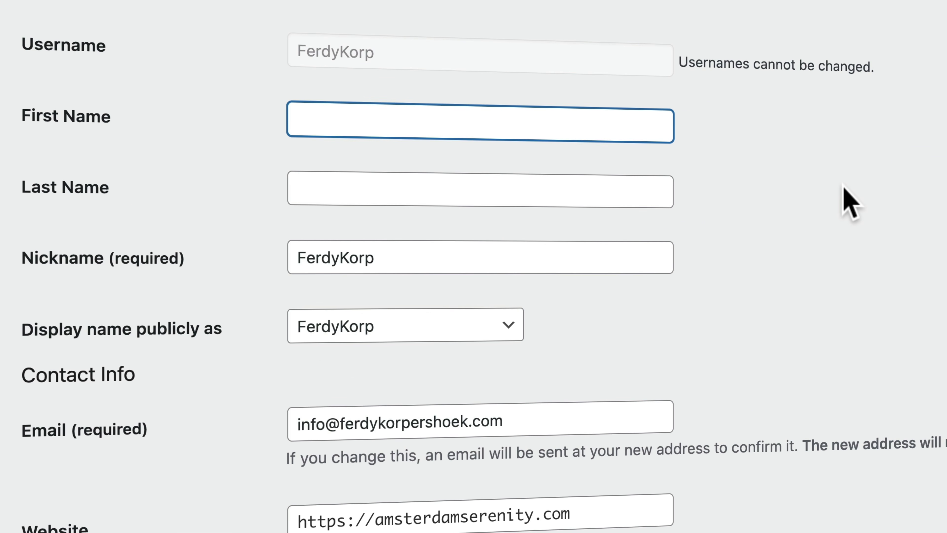
text(erdy)
key(Tab)
key(shift+Tab)
text(Ferdy)
key(Tab)
text(K)
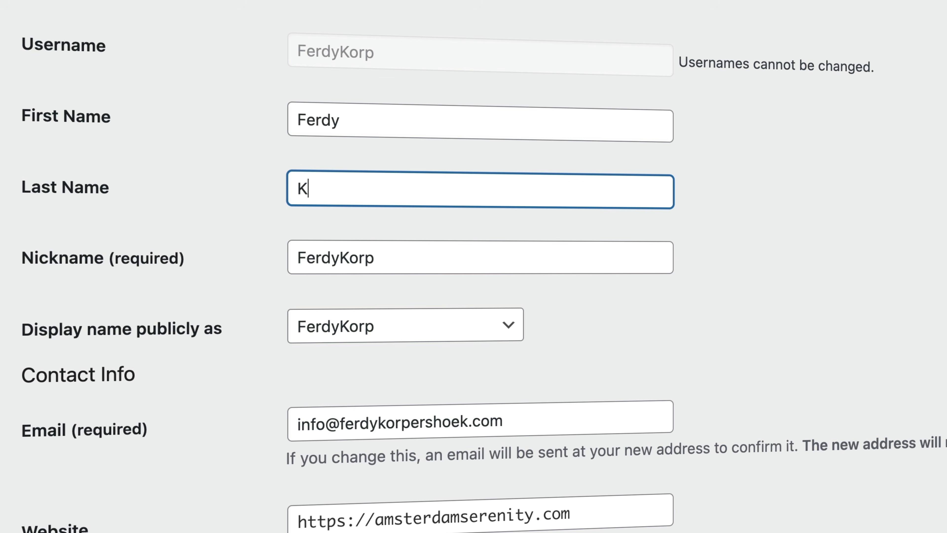
text(orpershoek)
key(Tab)
key(Tab)
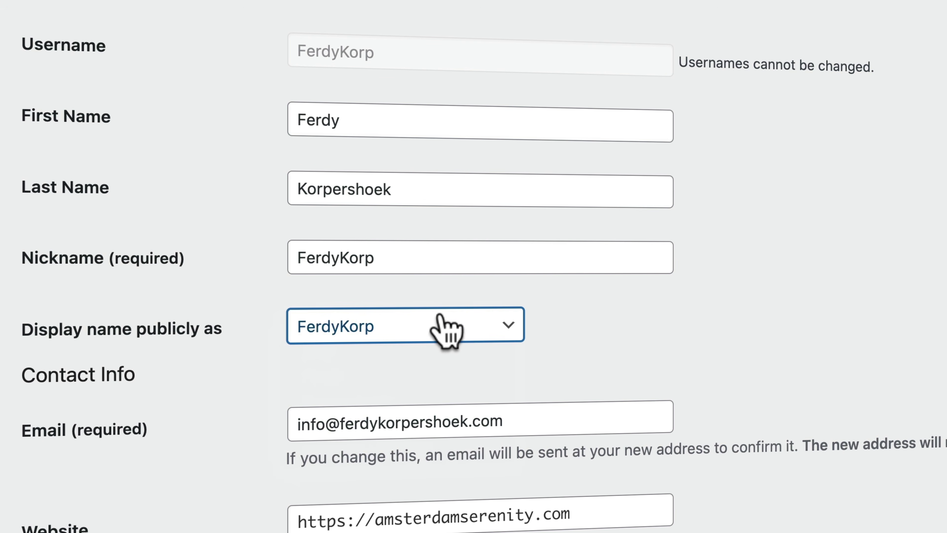
Step: Display the full first and last name publicly and update the profile
click(437, 322)
click(414, 425)
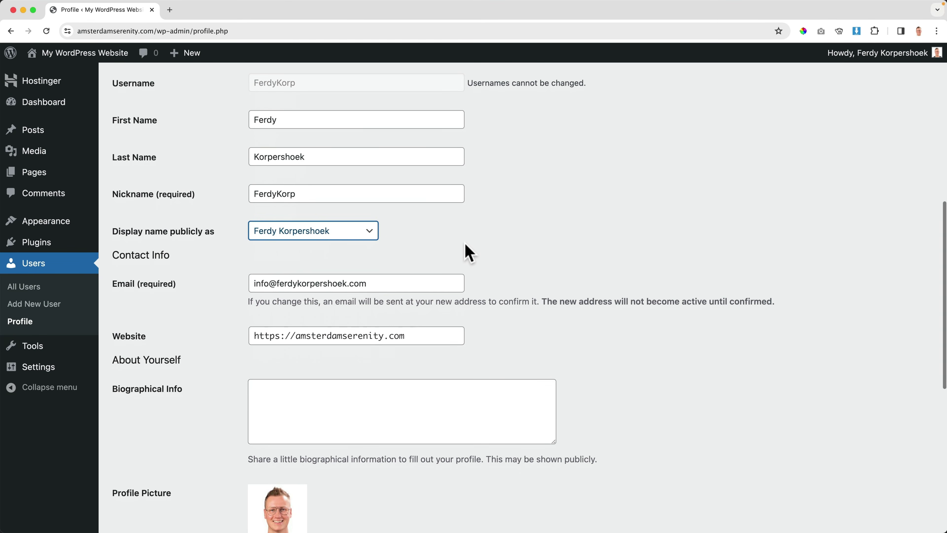
scroll(468, 253, down, 6)
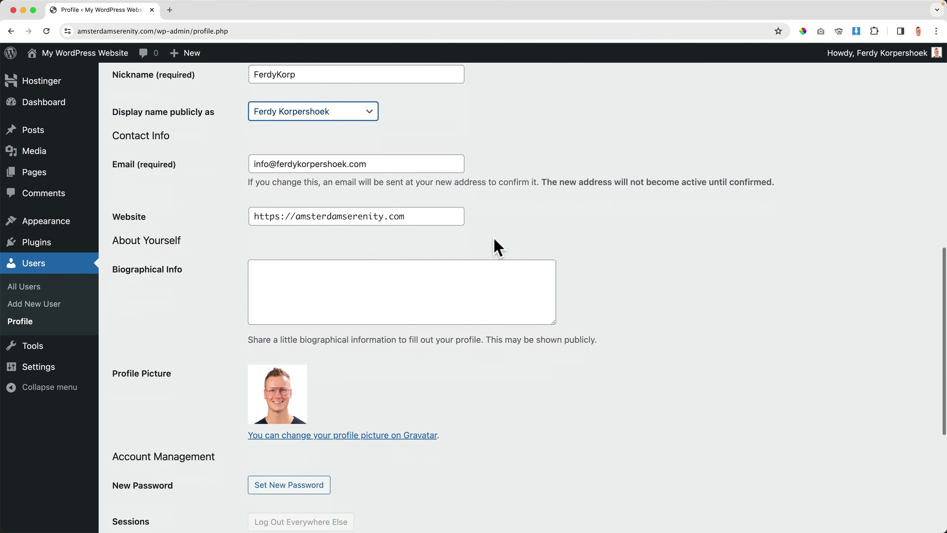
scroll(234, 350, down, 4)
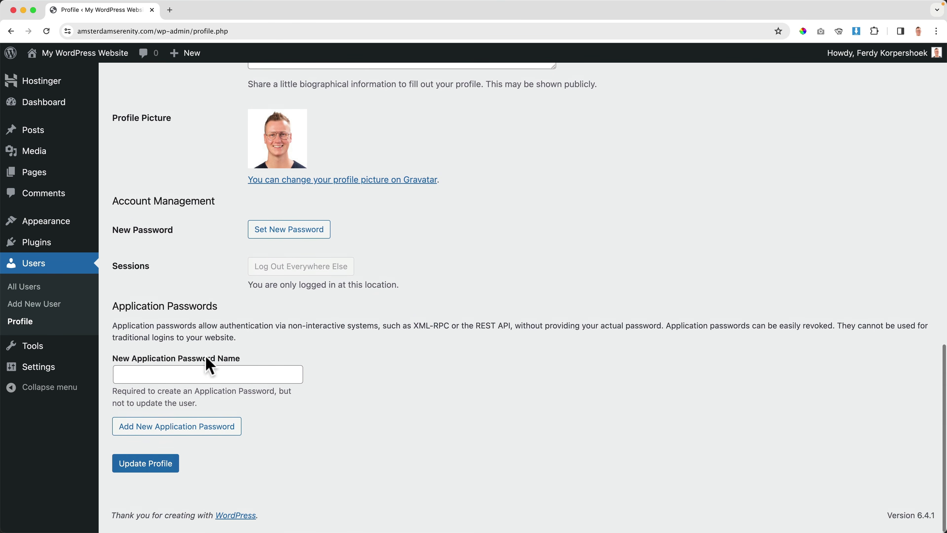
click(157, 474)
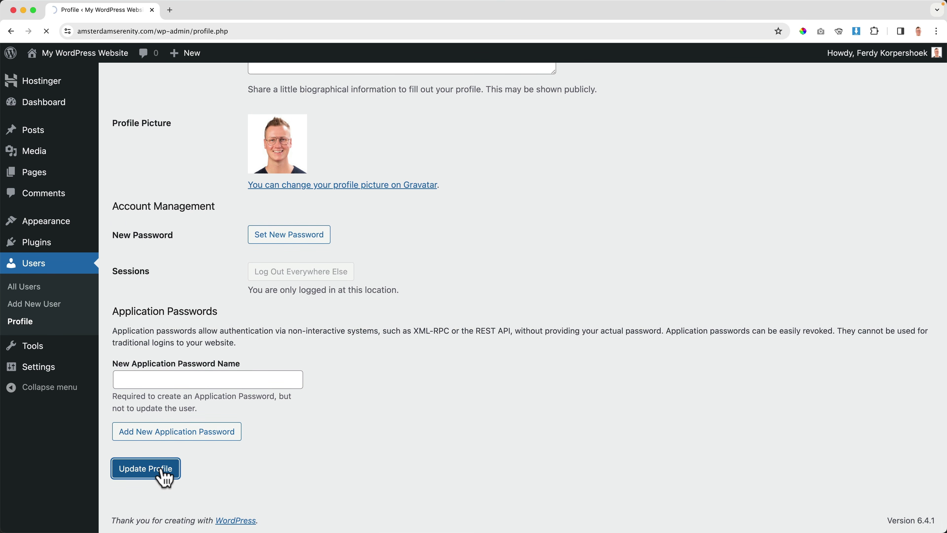
scroll(206, 384, down, 15)
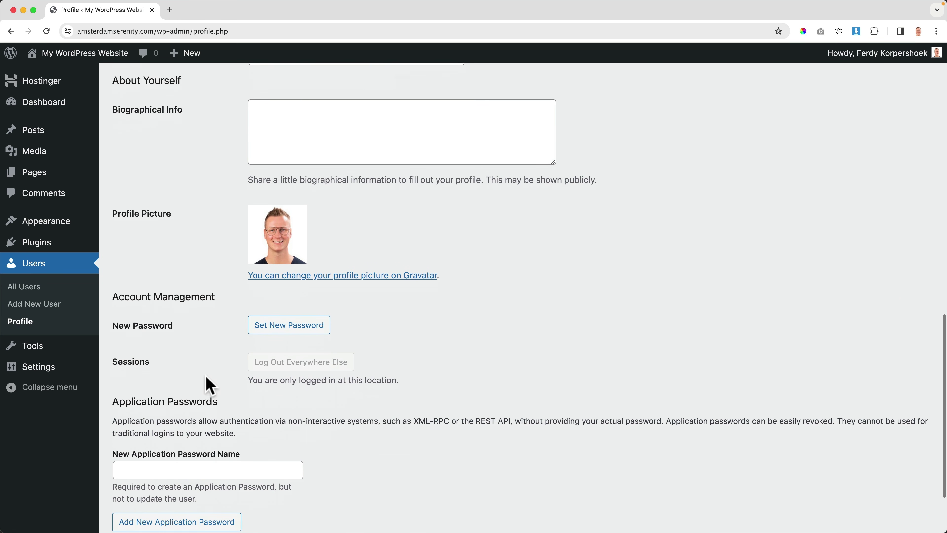
scroll(210, 387, down, 1)
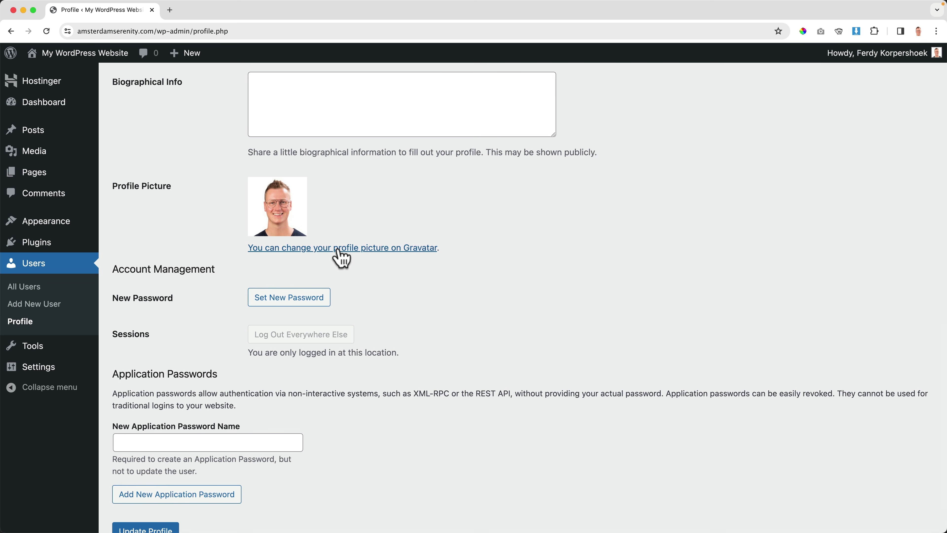
right_click(353, 249)
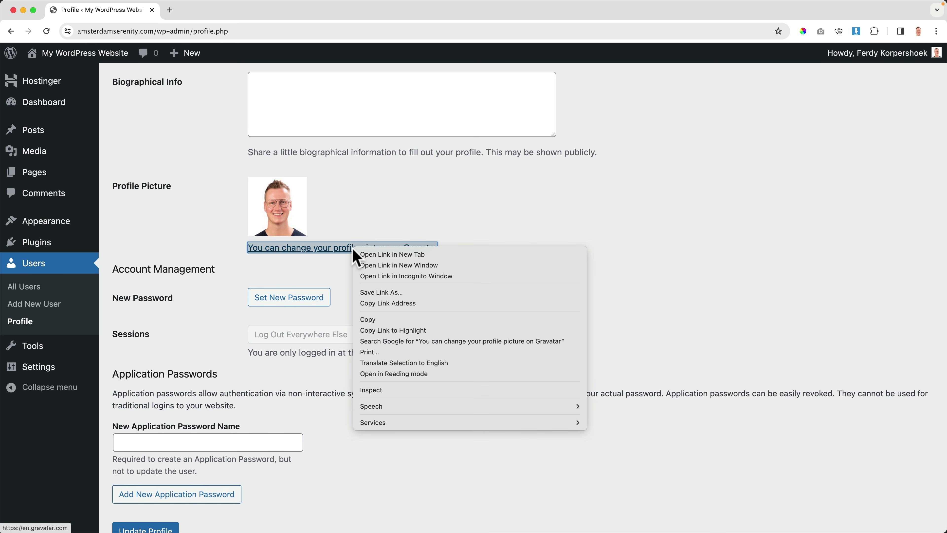
click(384, 256)
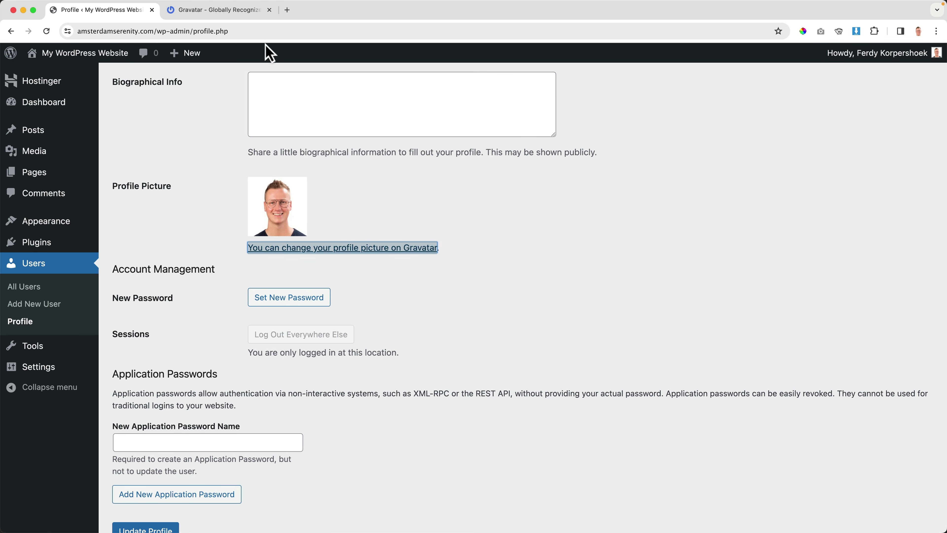
click(254, 11)
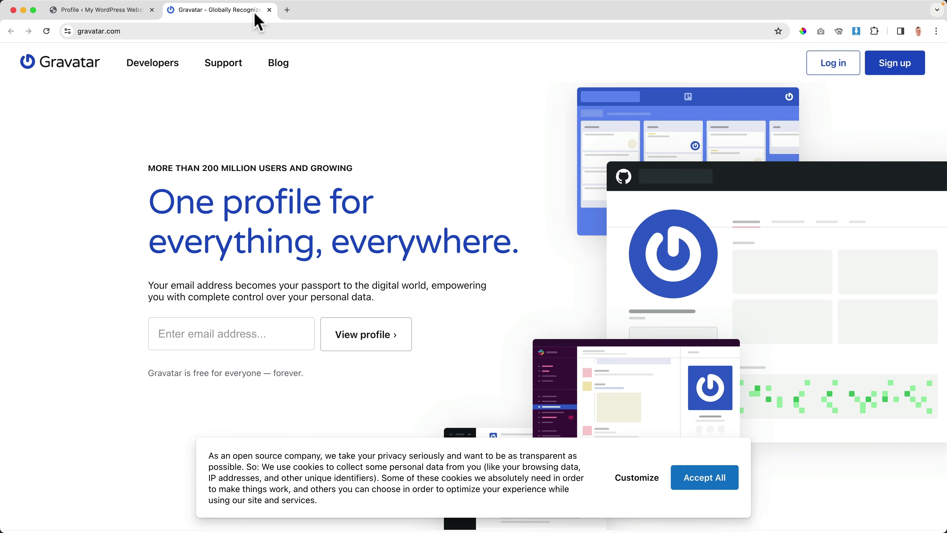
click(906, 72)
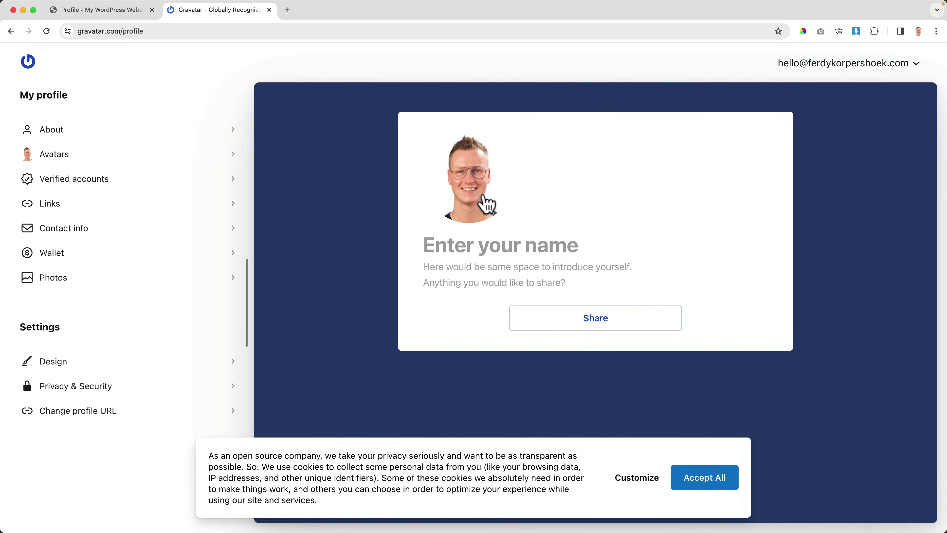
key(super+w)
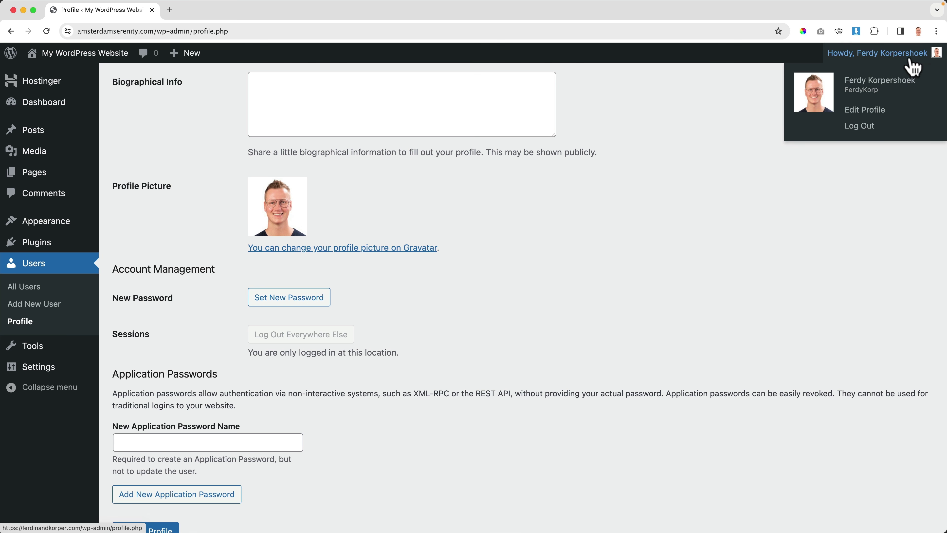
scroll(486, 237, down, 3)
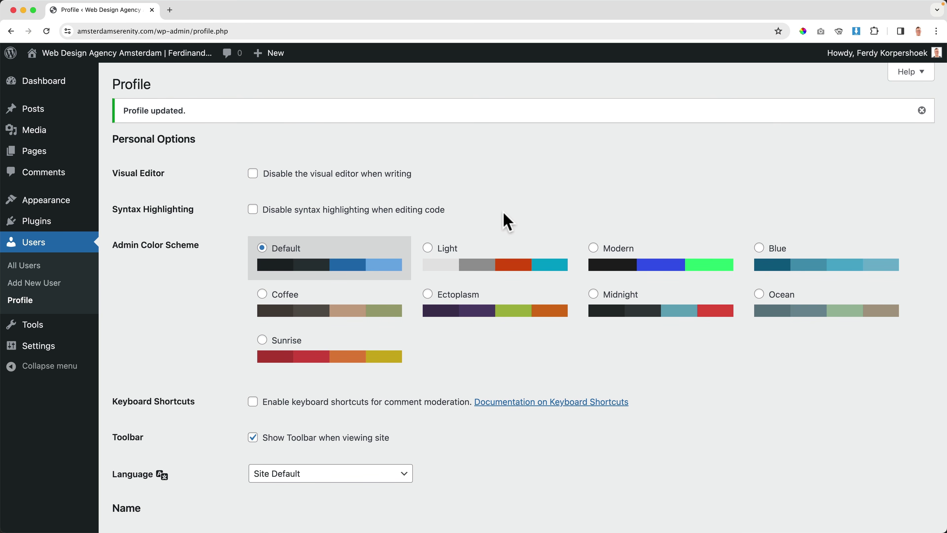
click(493, 256)
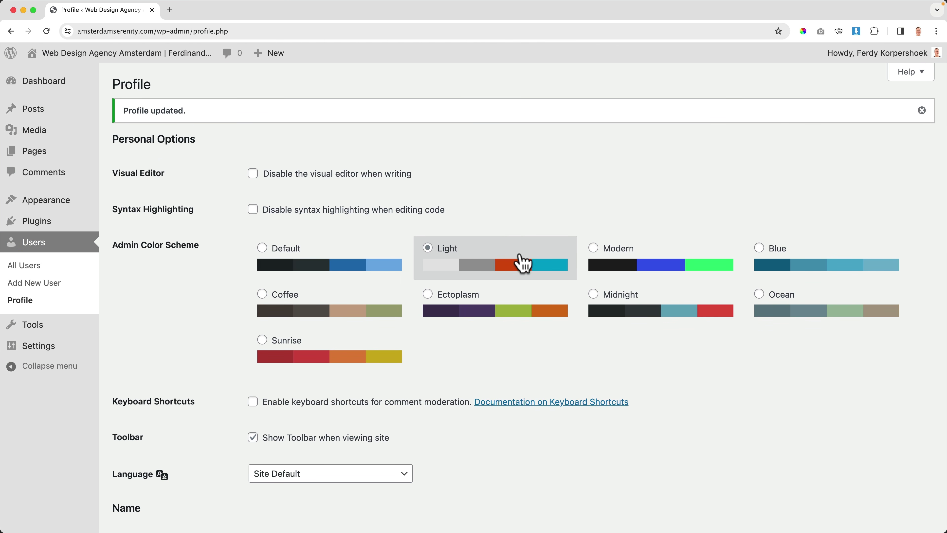
click(656, 266)
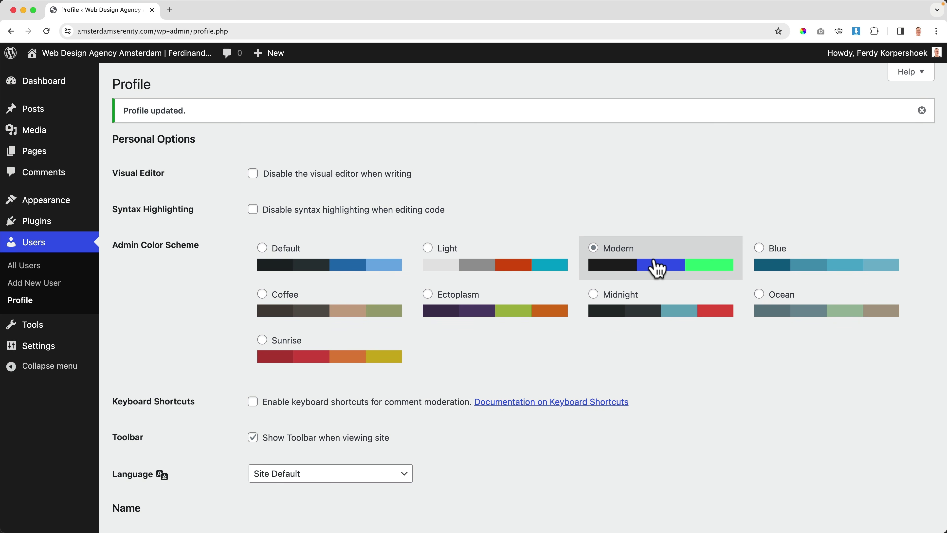
click(799, 264)
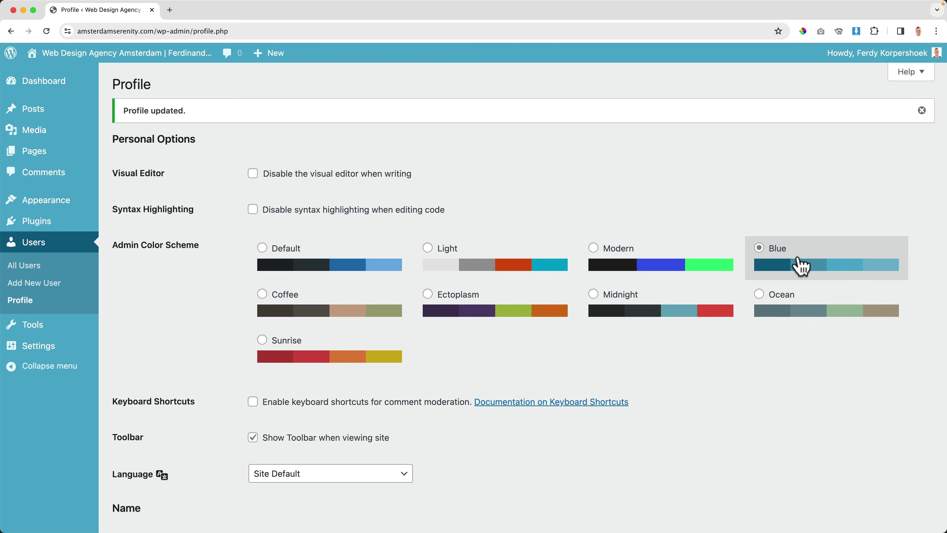
click(796, 311)
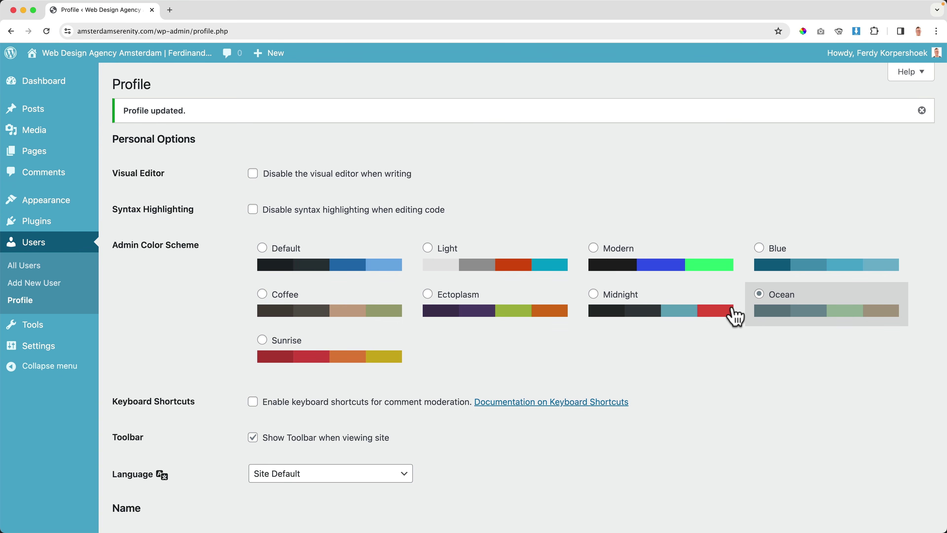
click(334, 353)
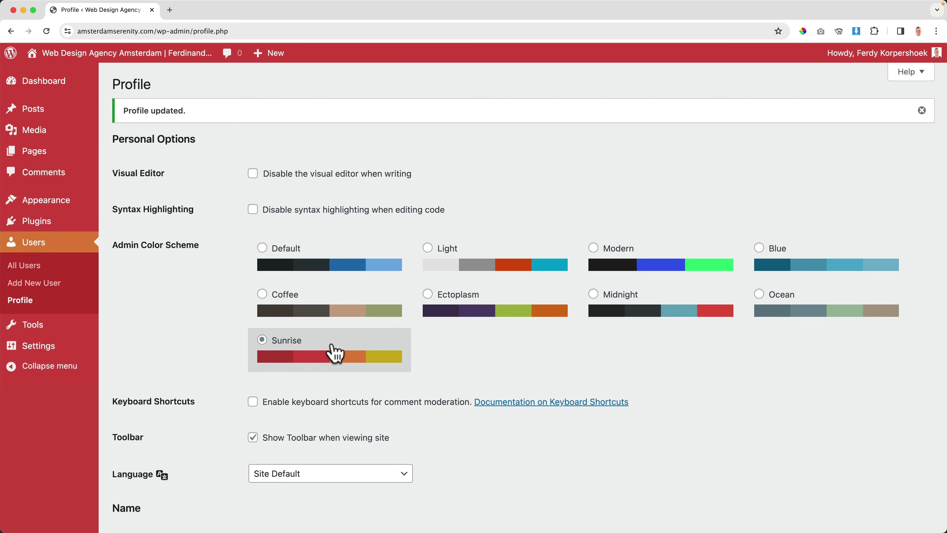
click(306, 266)
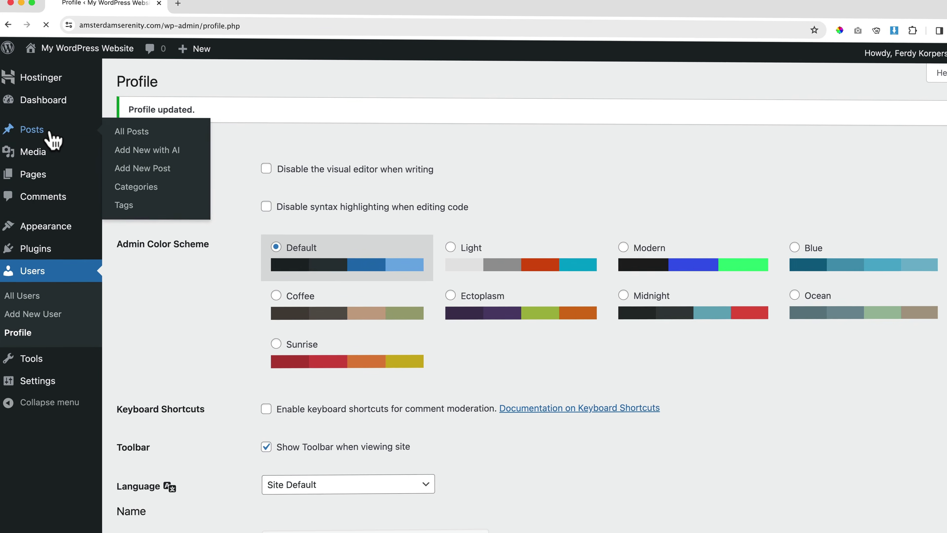
Step: Trash the Hello world! post and permanently empty the posts trash
click(50, 135)
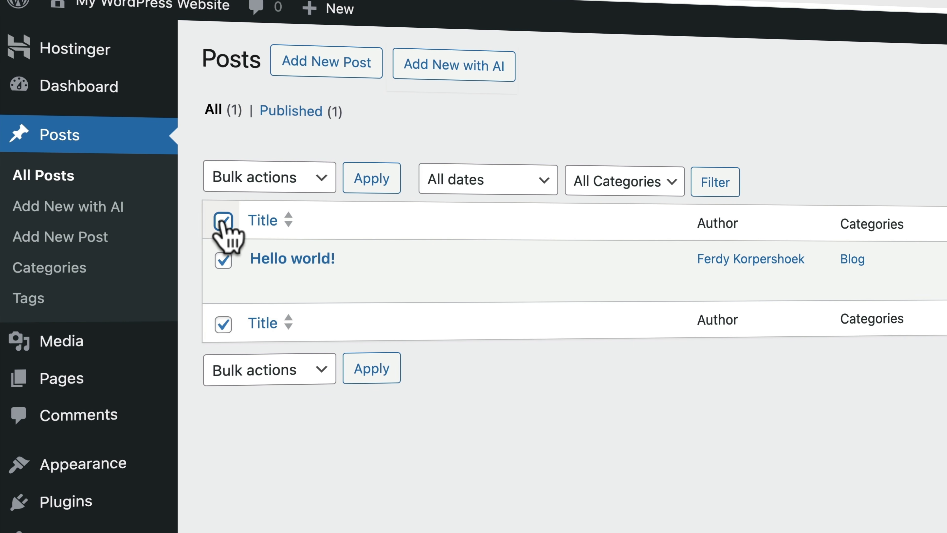
click(291, 178)
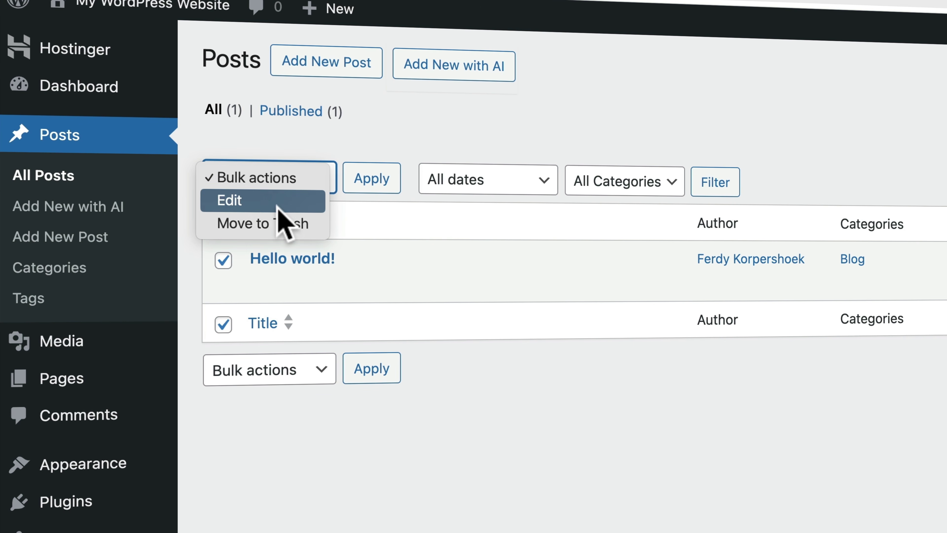
click(274, 223)
click(372, 182)
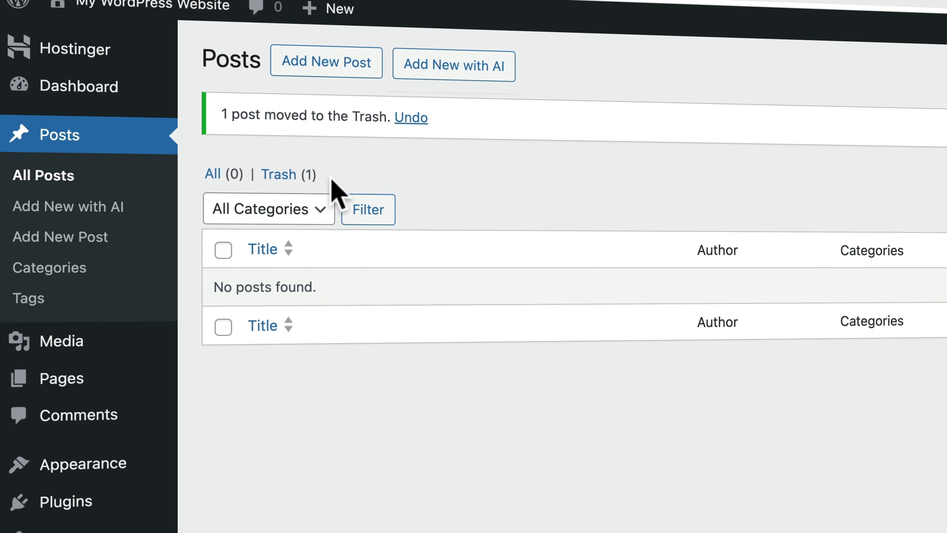
click(289, 174)
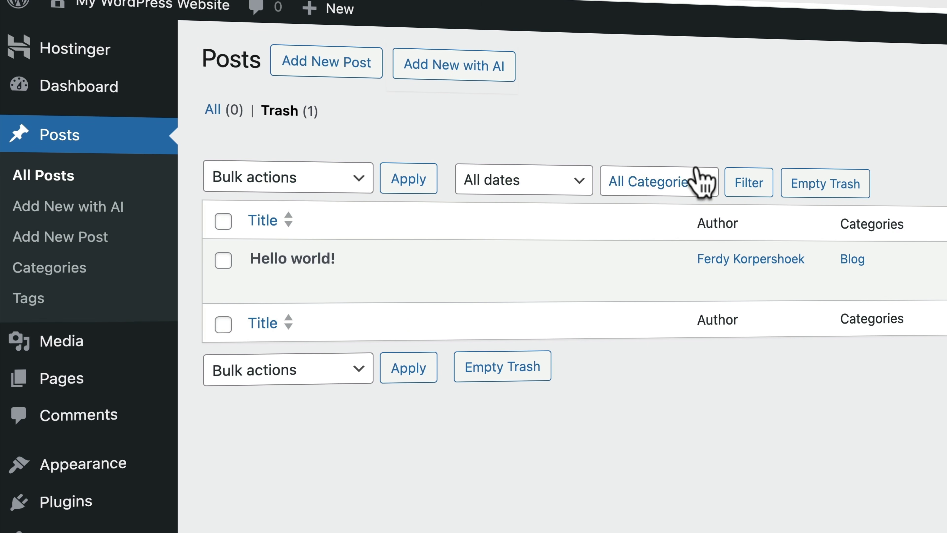
click(832, 182)
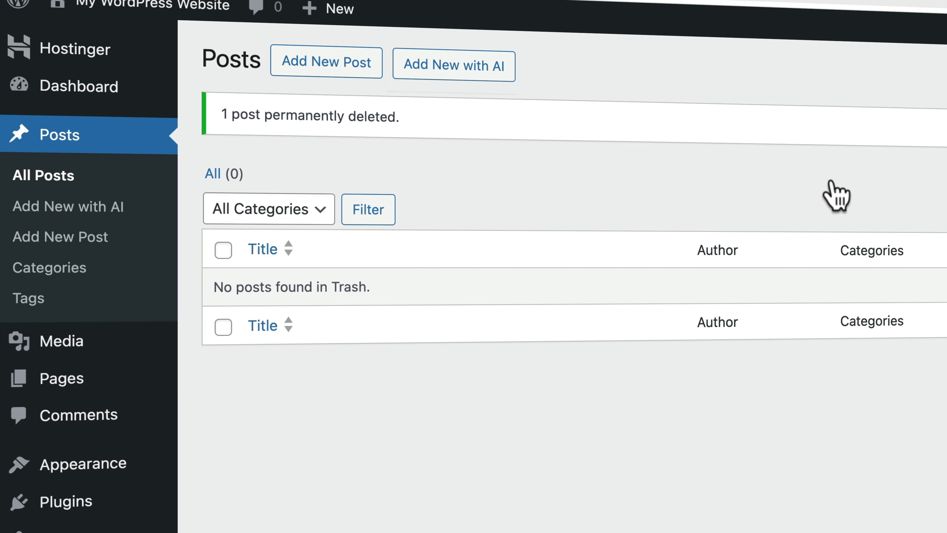
Step: Trash the Privacy Policy page and permanently empty the pages trash
click(70, 387)
click(224, 179)
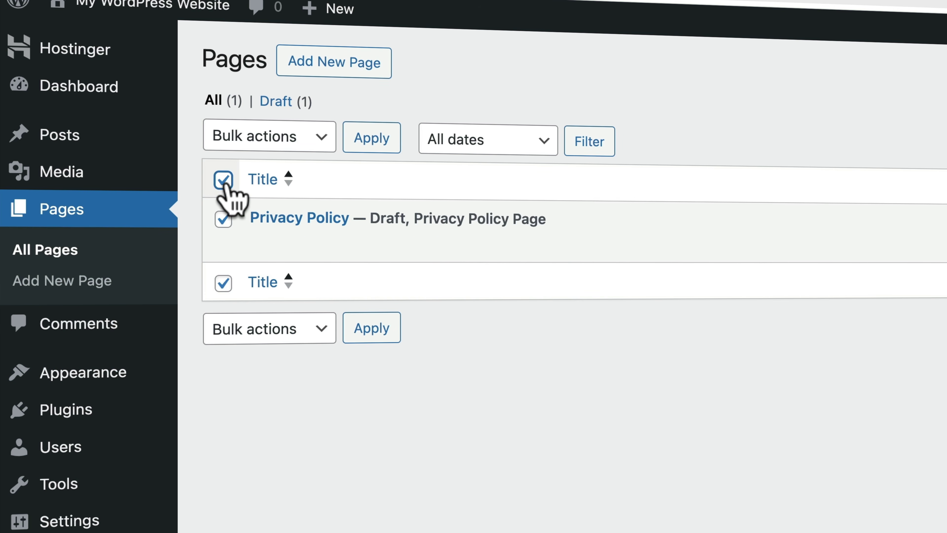
click(323, 139)
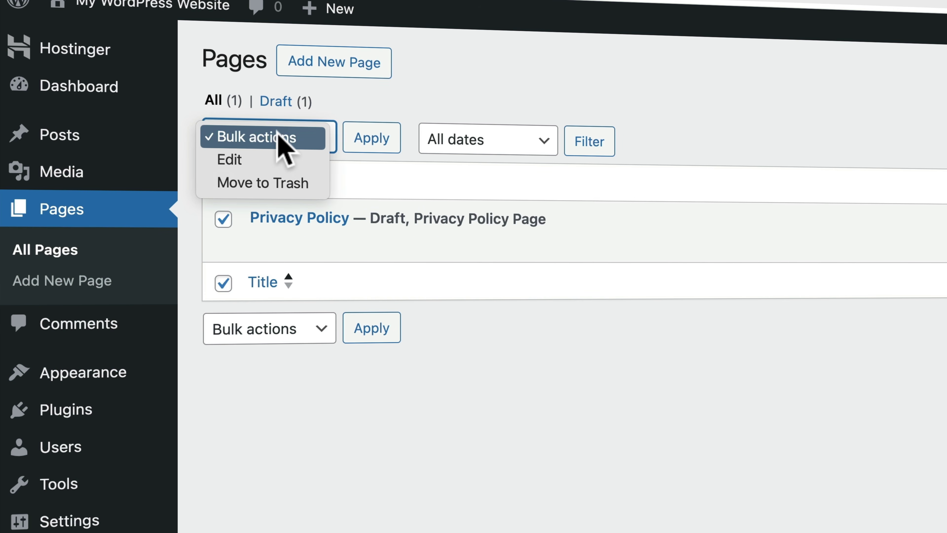
click(272, 184)
click(372, 141)
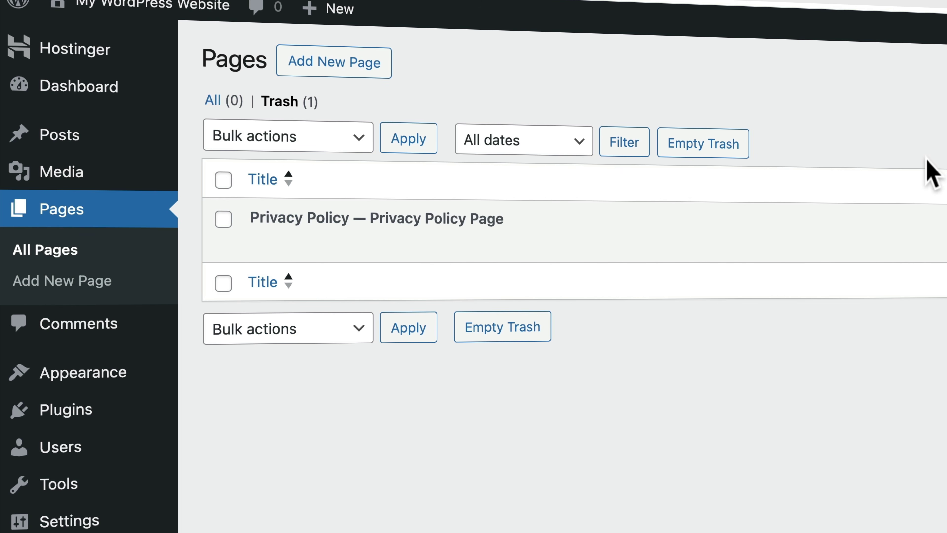
click(675, 138)
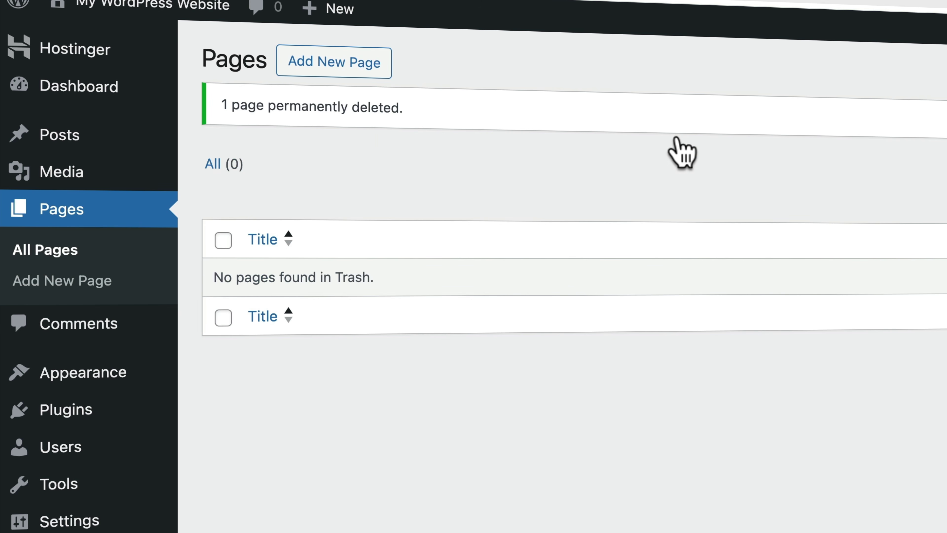
Step: Deactivate both Hostinger plugins with the Deactivate bulk action
click(72, 411)
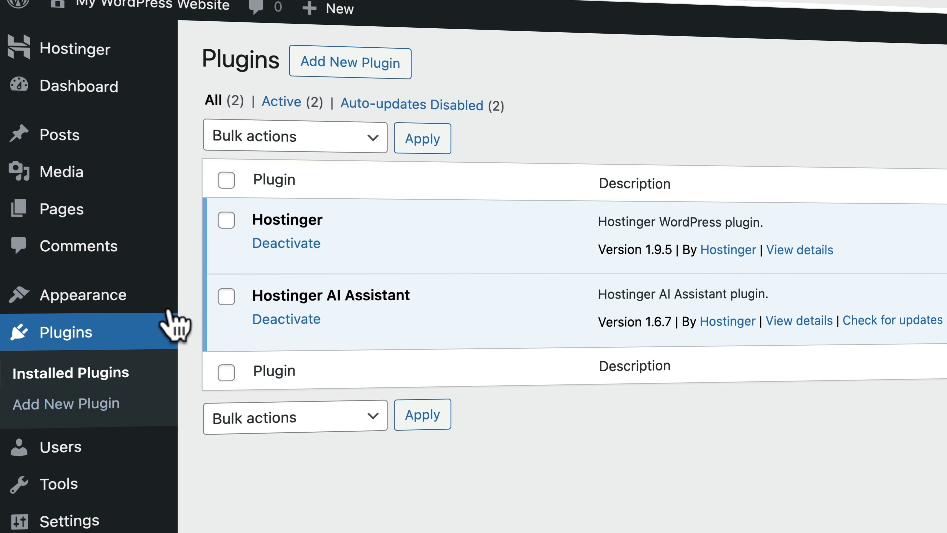
click(227, 180)
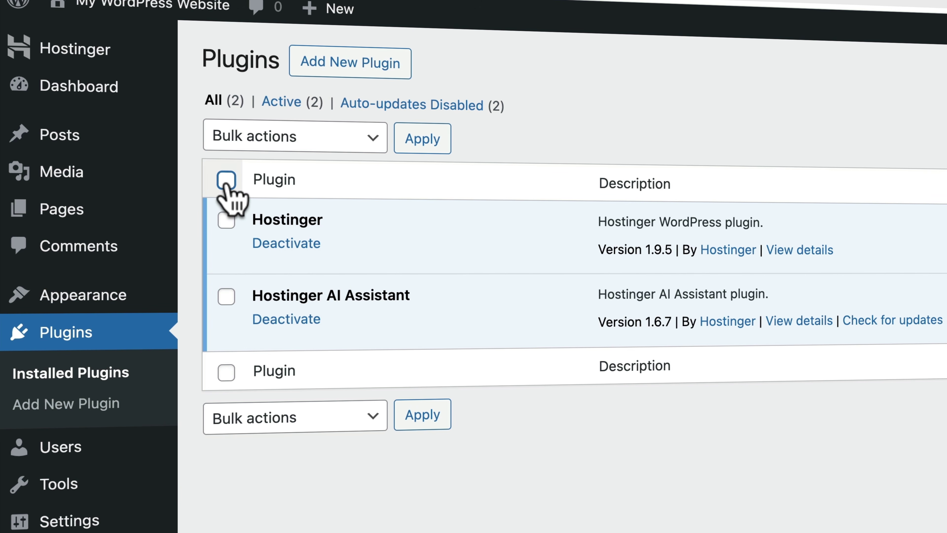
click(297, 141)
click(330, 181)
click(423, 141)
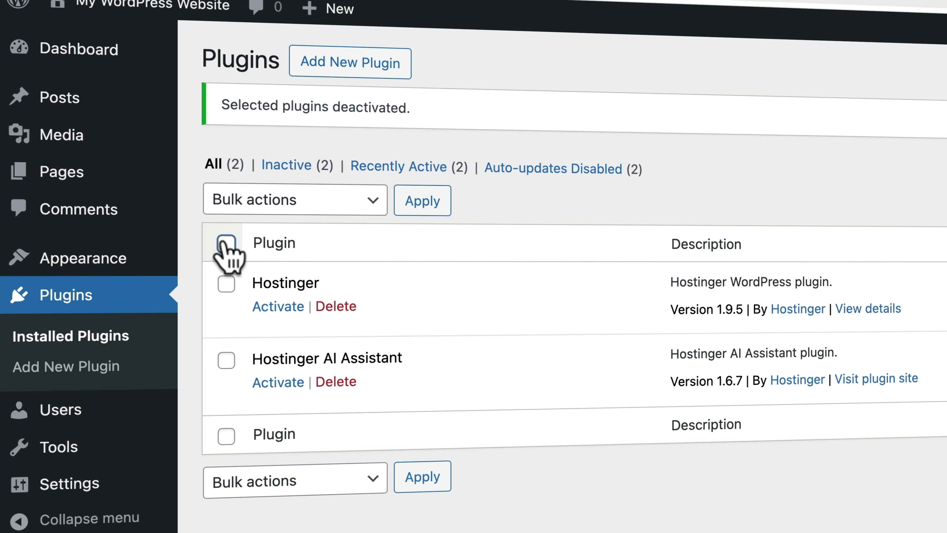
Step: Delete both plugins with their data, confirming the prompt, and return to the Dashboard
click(226, 245)
click(266, 214)
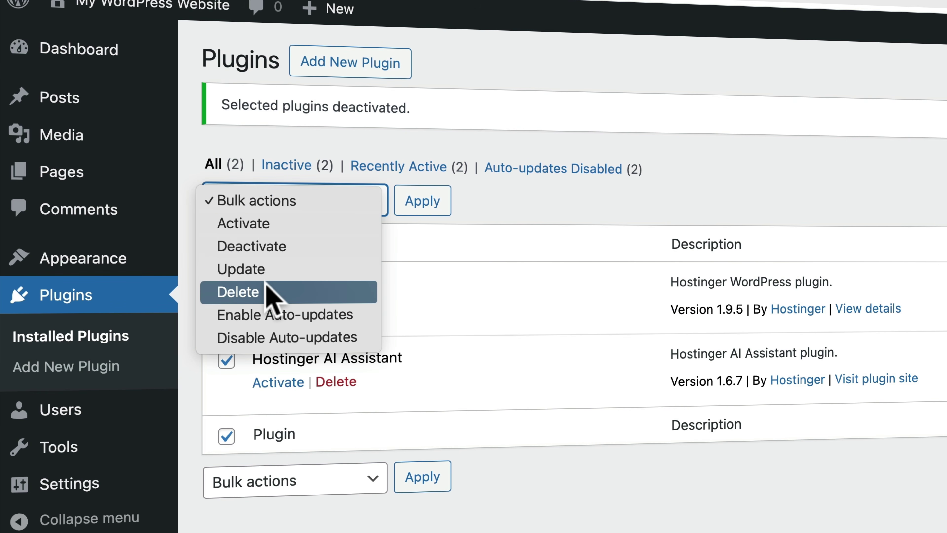
key(Escape)
click(423, 203)
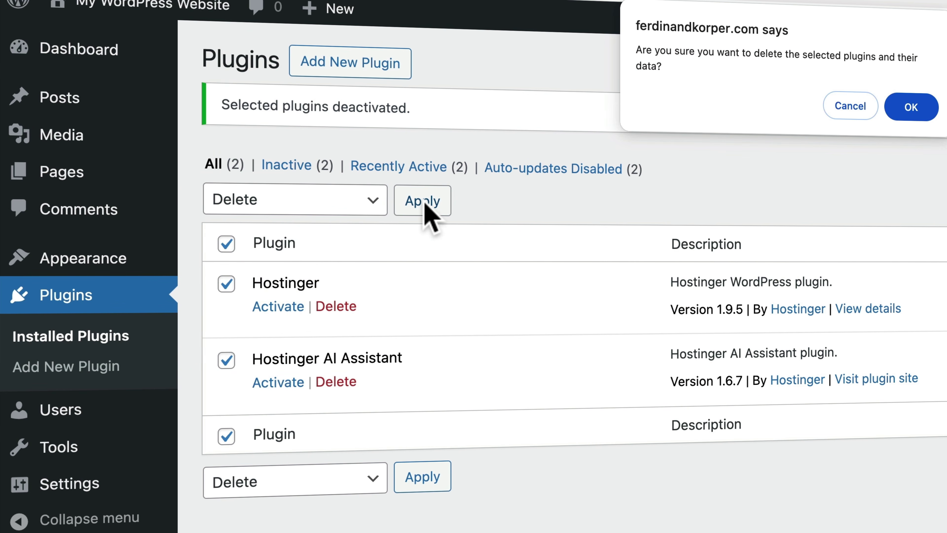
click(913, 109)
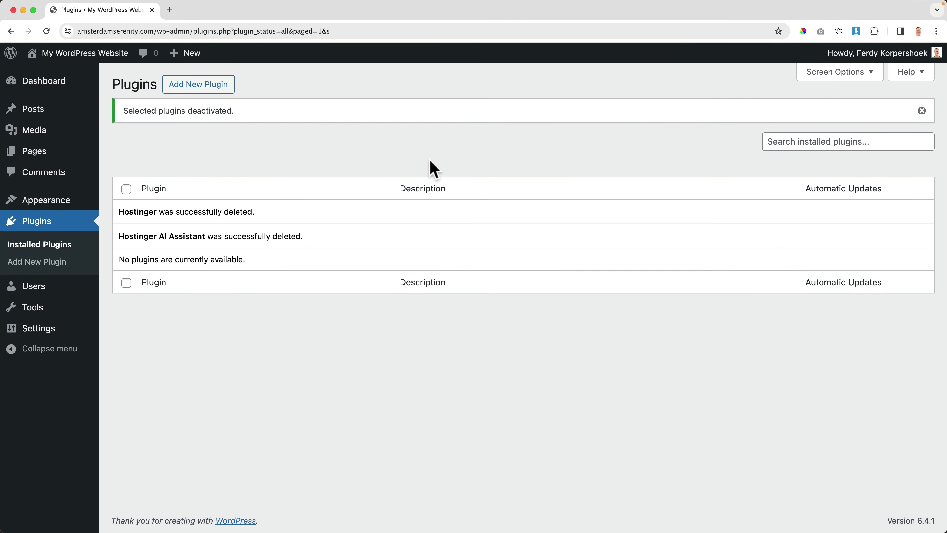
click(61, 87)
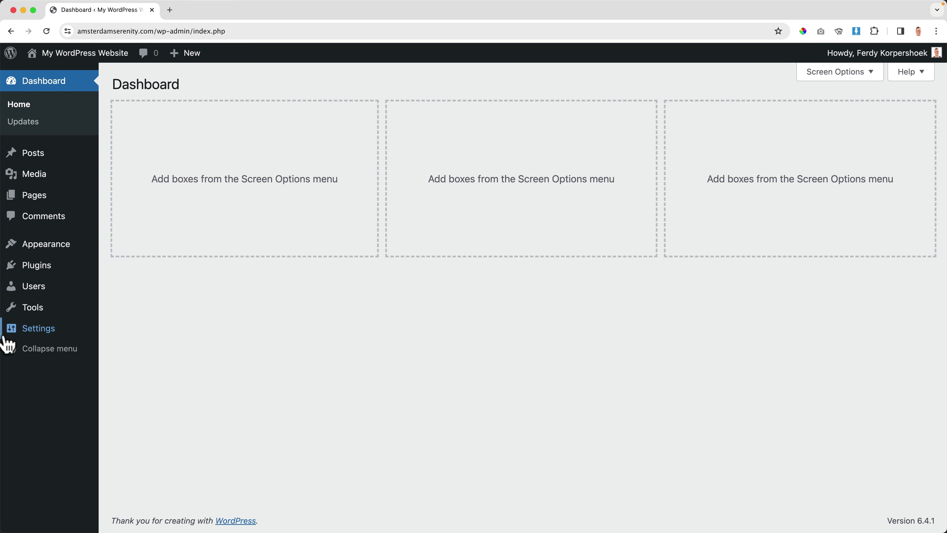
mouse_move(26, 332)
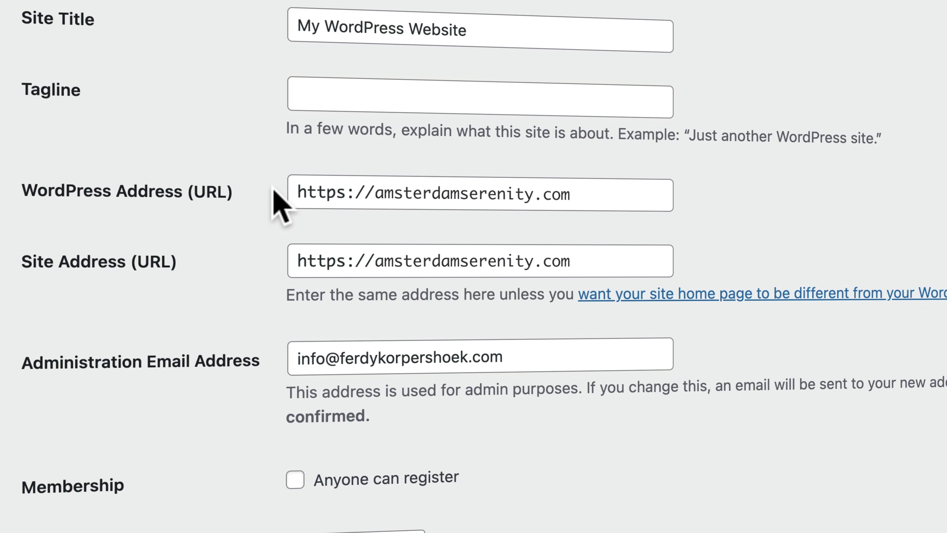
click(344, 191)
click(238, 201)
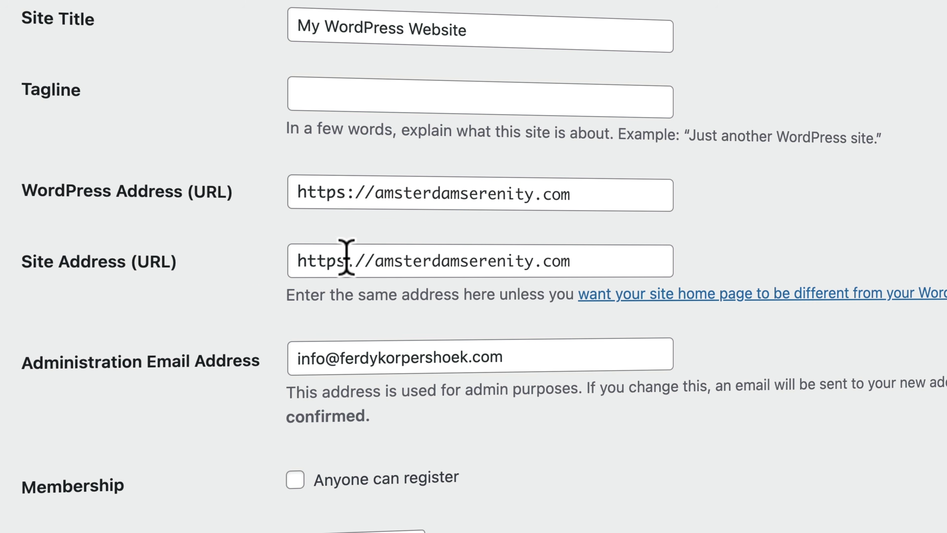
scroll(281, 328, down, 10)
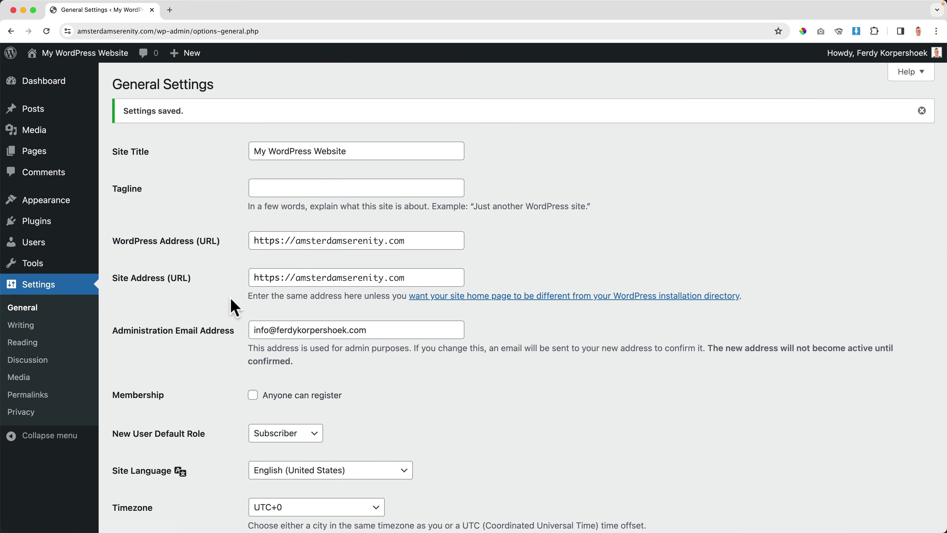
Step: Leave the site language unchanged and set the timezone to Amsterdam
scroll(233, 305, down, 5)
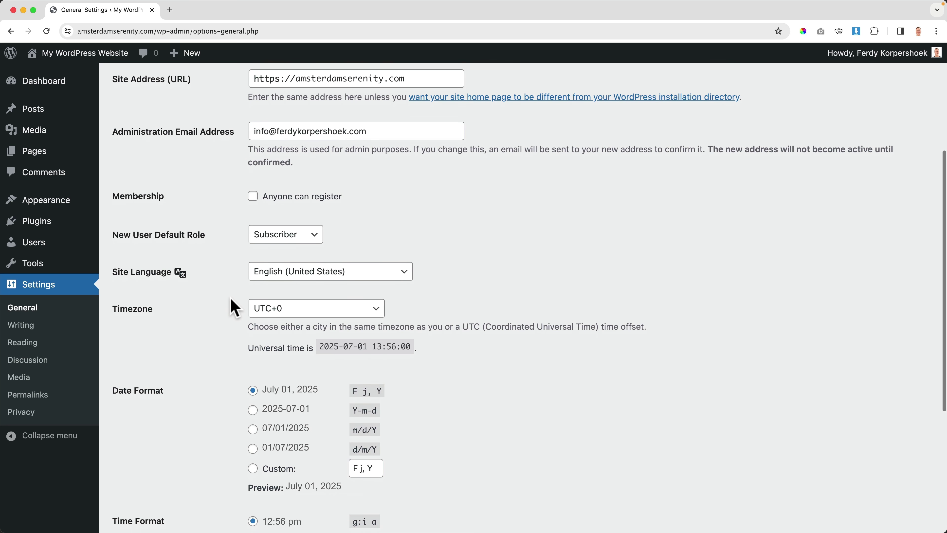
click(275, 276)
click(218, 271)
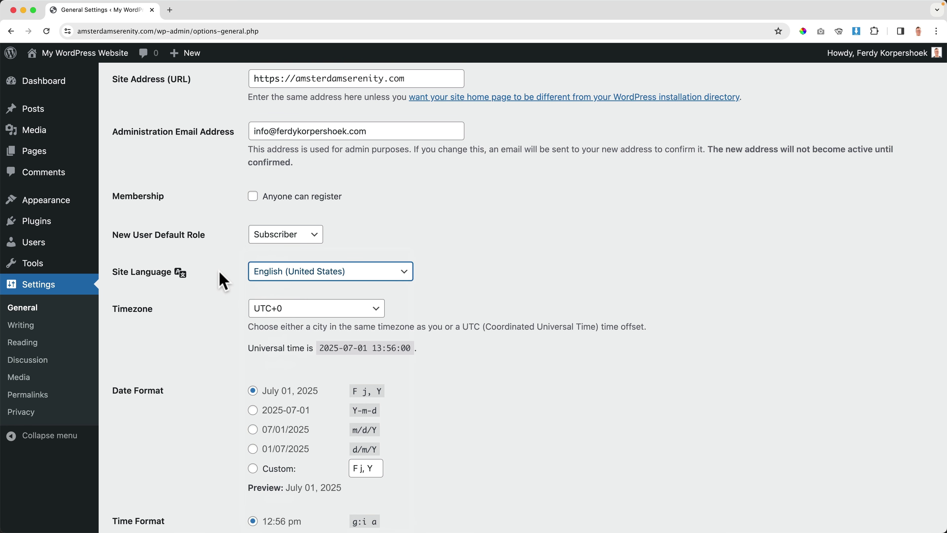
click(290, 313)
click(291, 312)
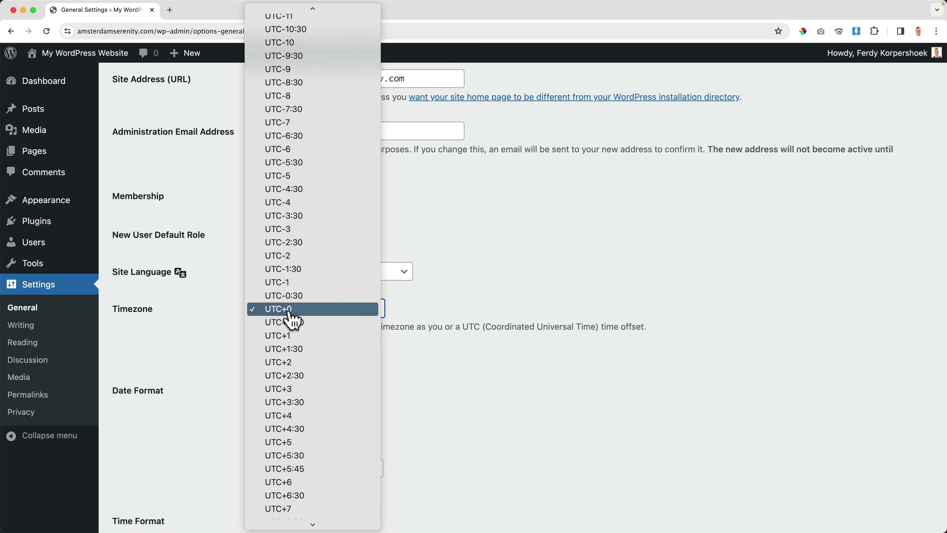
text(ams)
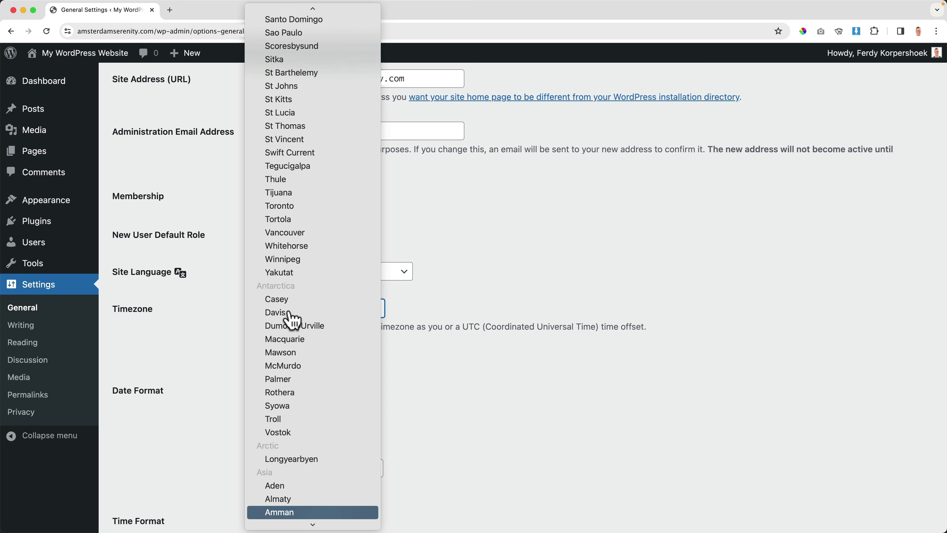
scroll(294, 428, down, 5)
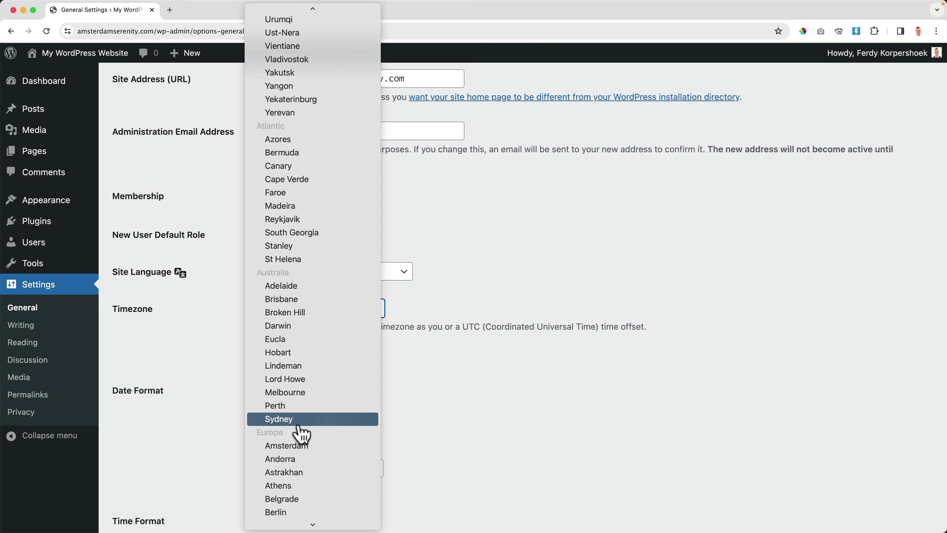
click(293, 384)
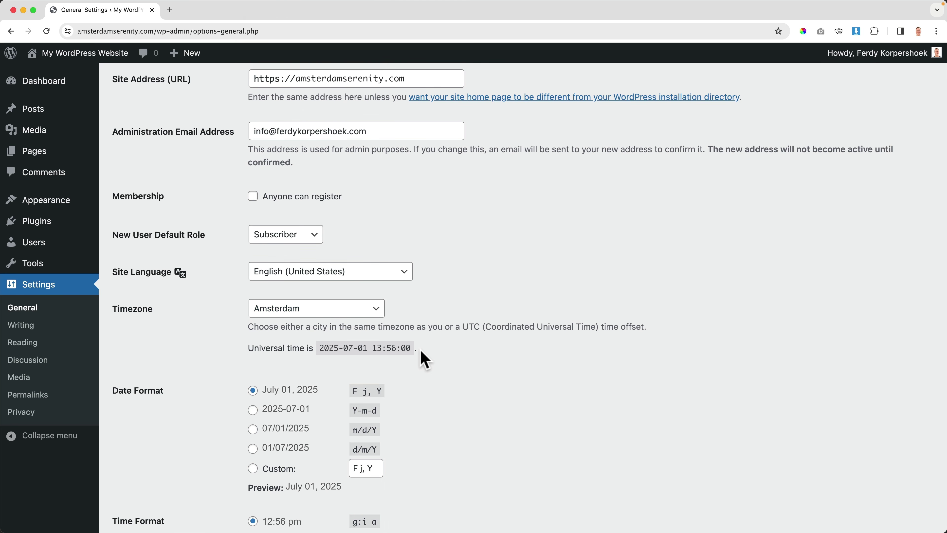
Step: Save the general settings with the 12:56 PM time format
scroll(212, 358, down, 5)
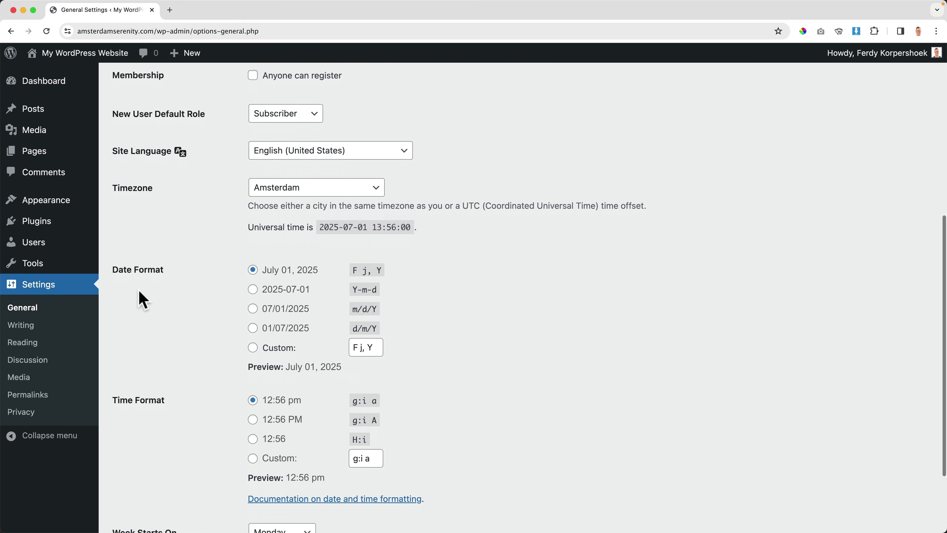
scroll(131, 227, down, 2)
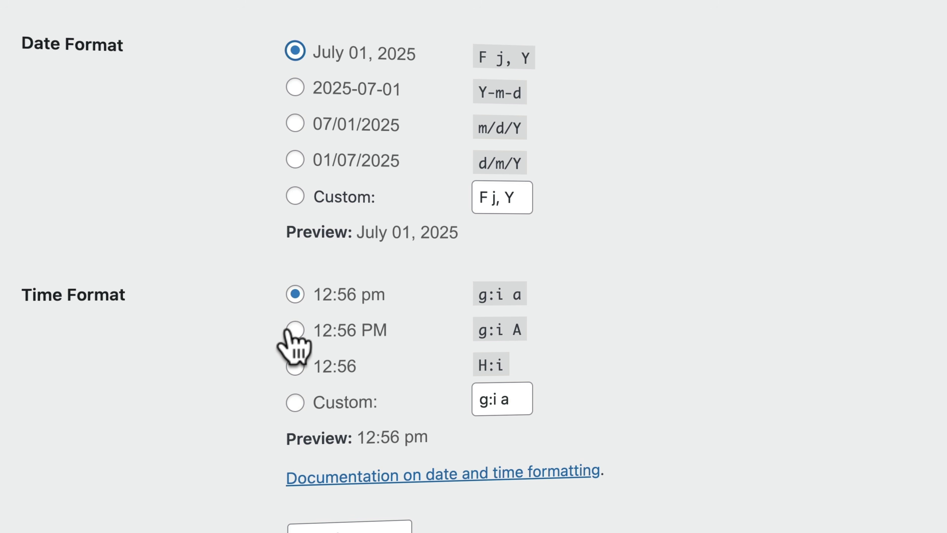
scroll(209, 334, down, 3)
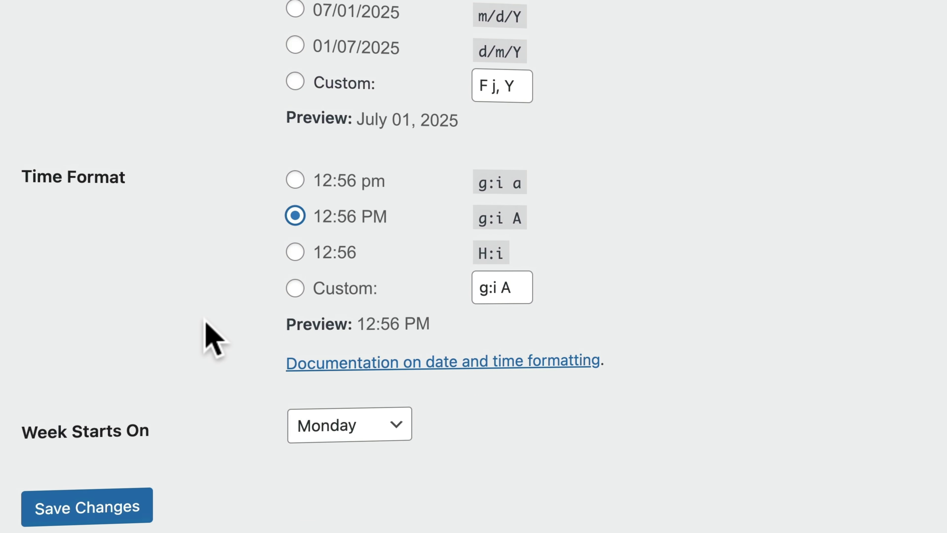
click(82, 519)
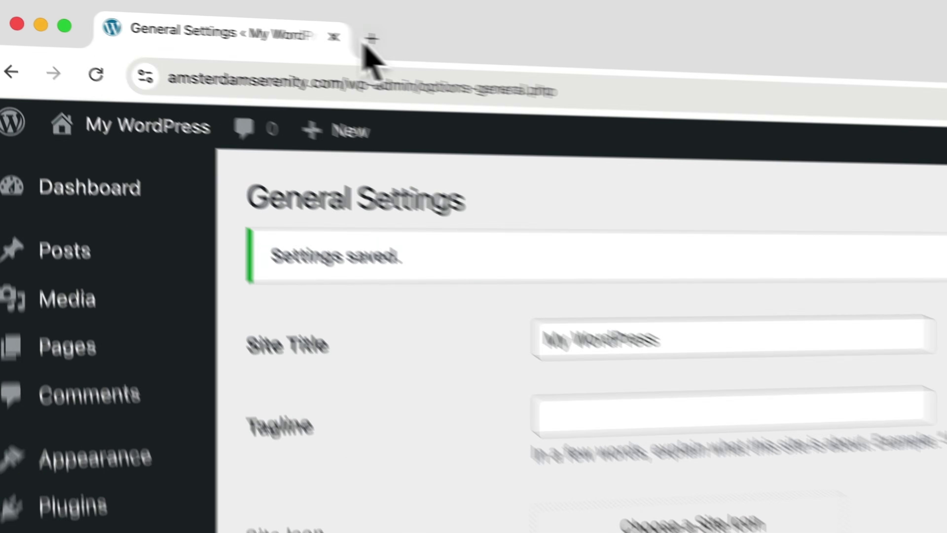
click(170, 9)
text(ferdy.com/)
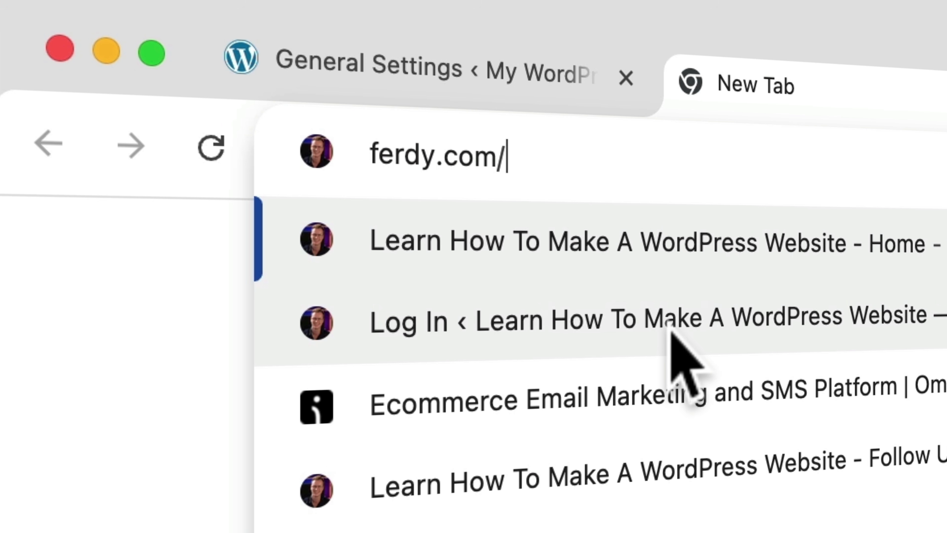
text(zipwp)
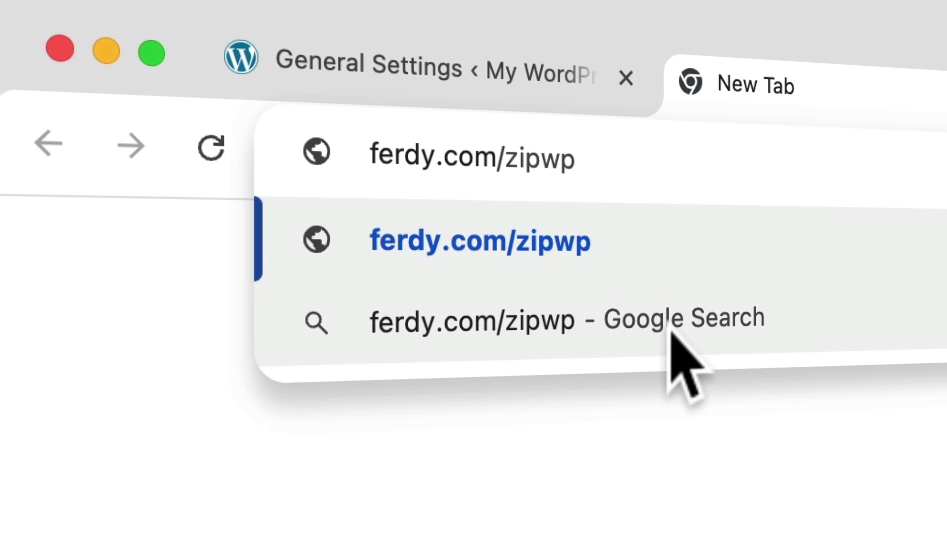
key(Return)
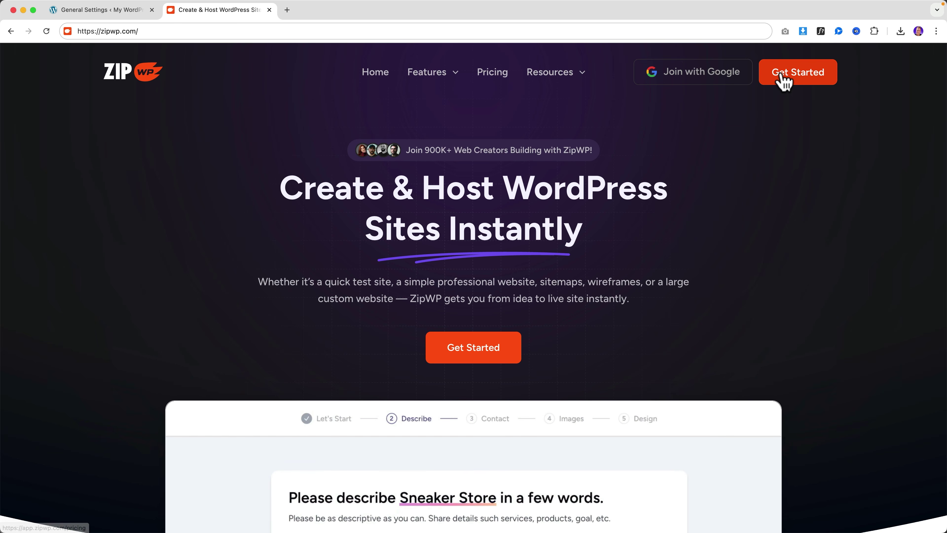
click(796, 75)
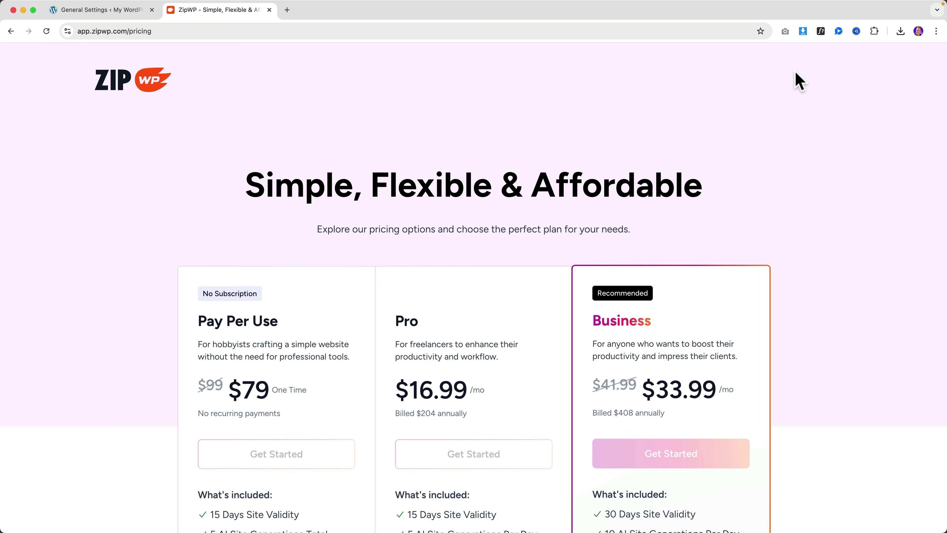
scroll(581, 167, down, 10)
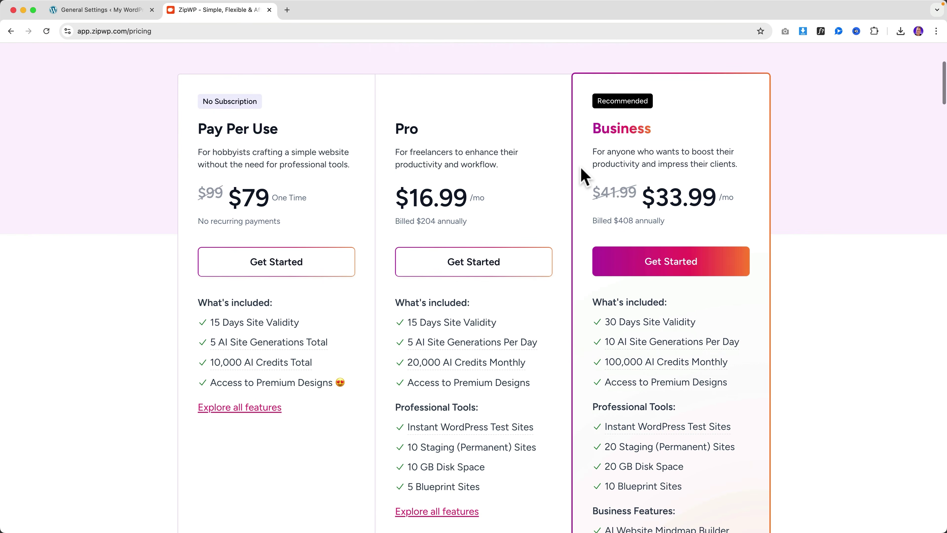
scroll(581, 176, down, 4)
scroll(582, 176, up, 15)
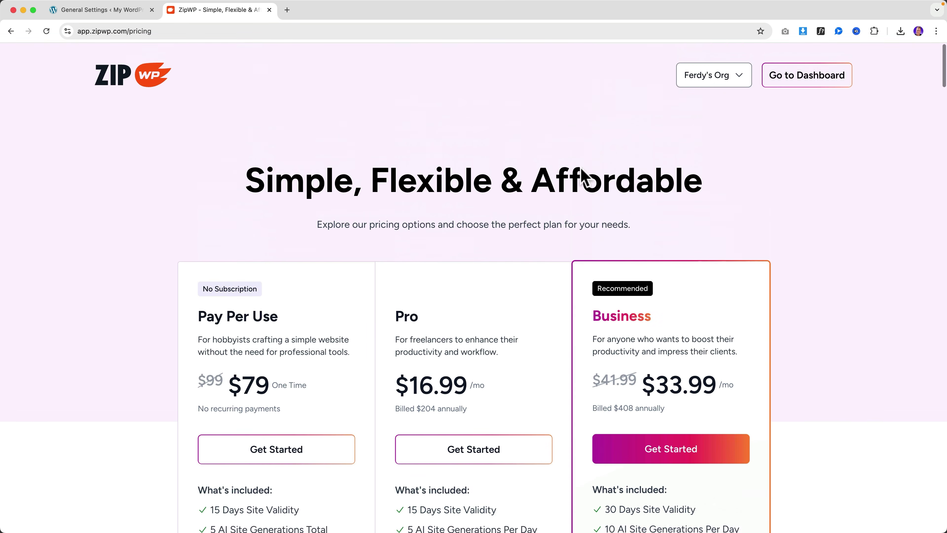
click(269, 10)
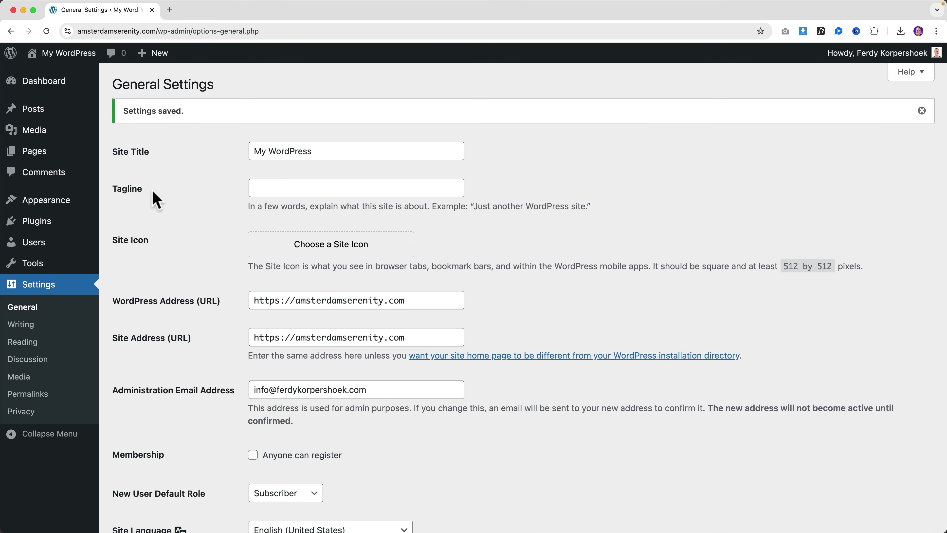
Step: Search plugins for 'starter templates', then install and activate Starter Templates
mouse_move(37, 224)
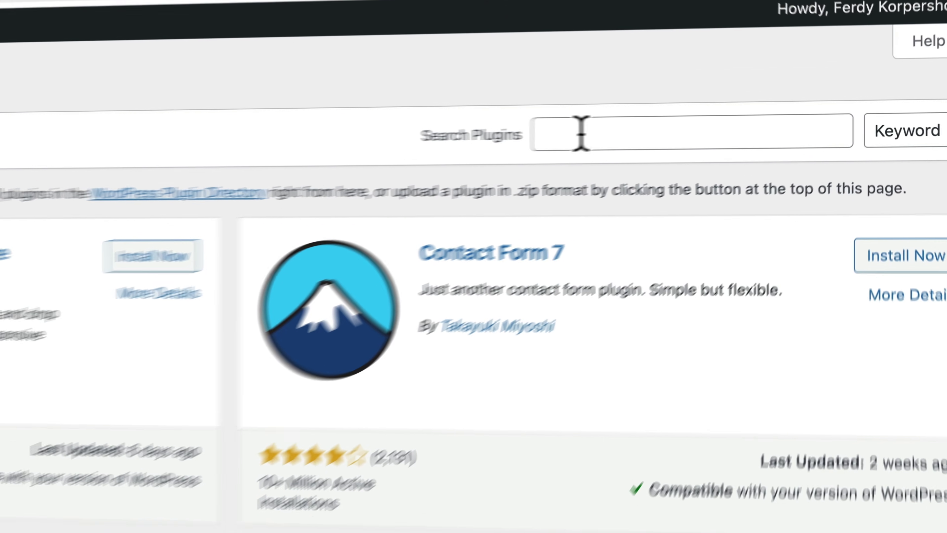
click(581, 132)
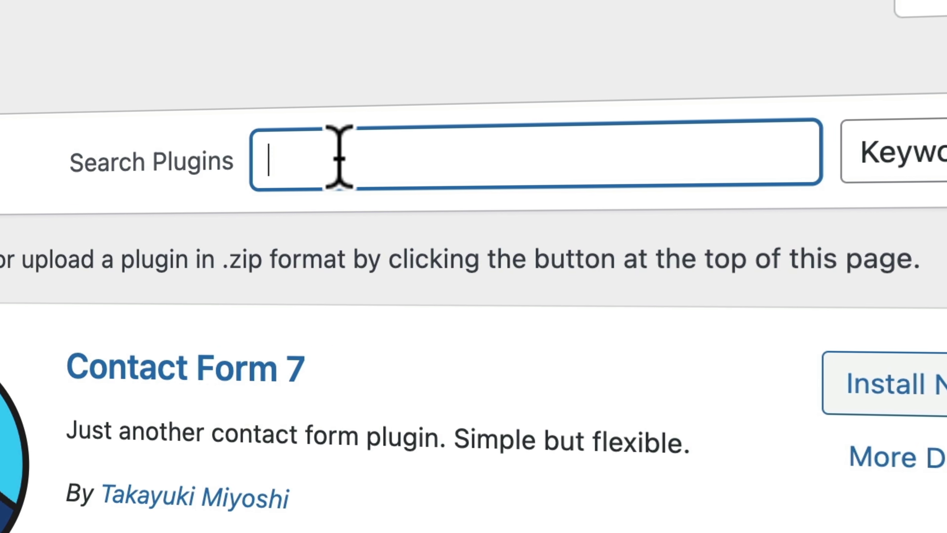
text(starter templatee)
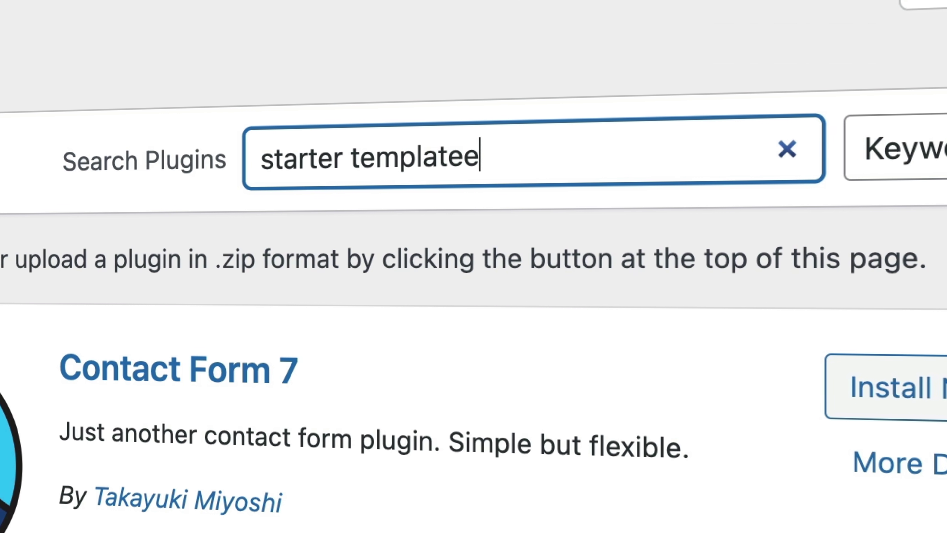
key(BackSpace)
text(s)
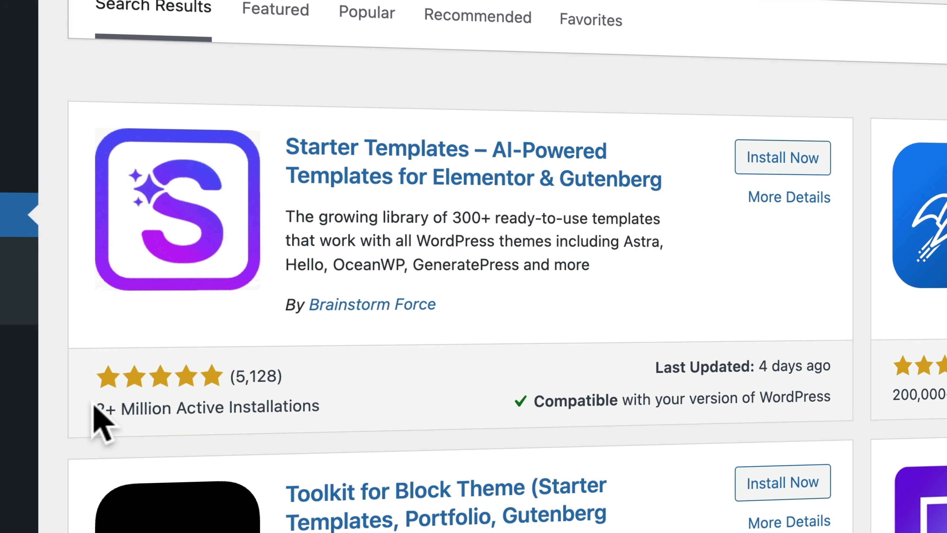
drag(93, 404, 232, 413)
click(239, 413)
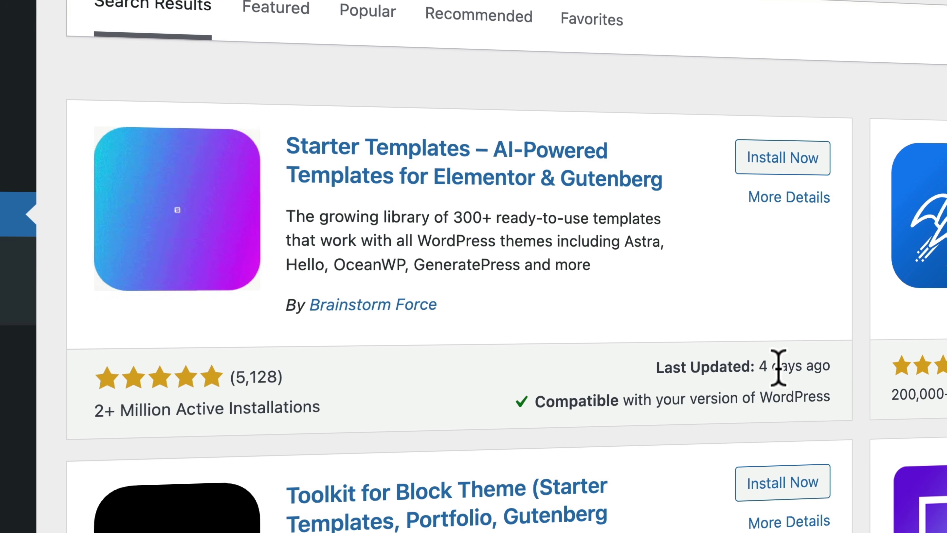
click(779, 156)
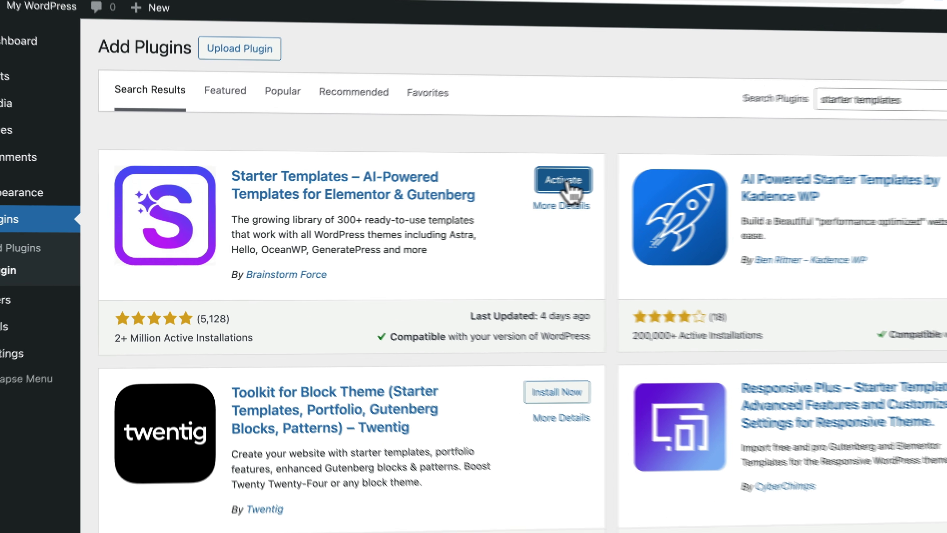
click(563, 181)
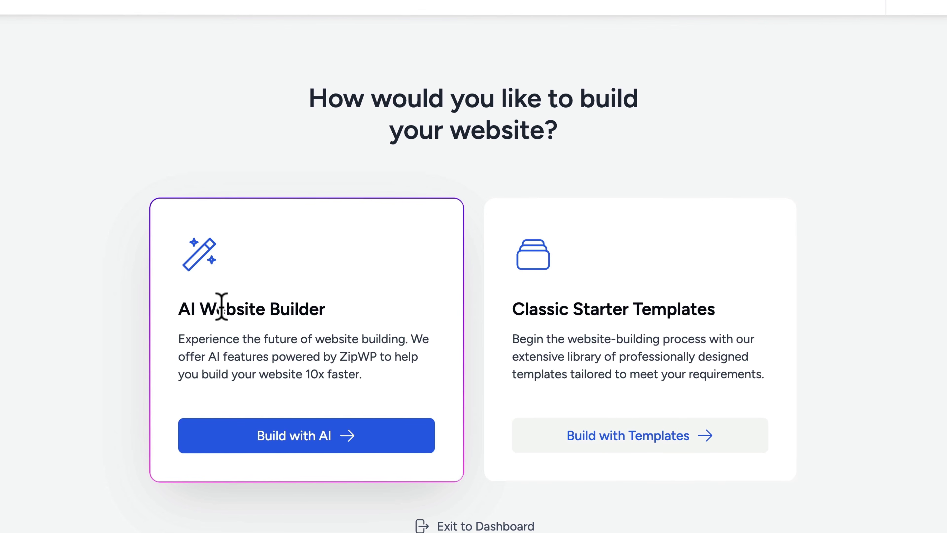
Step: Choose Build with AI on the AI Website Builder card, then open a new browser tab
drag(179, 309, 313, 313)
click(283, 391)
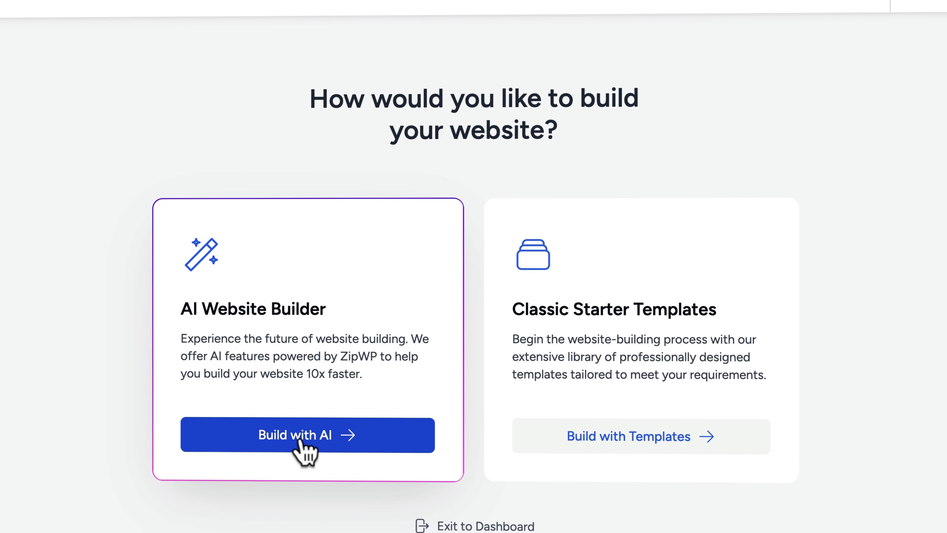
click(299, 441)
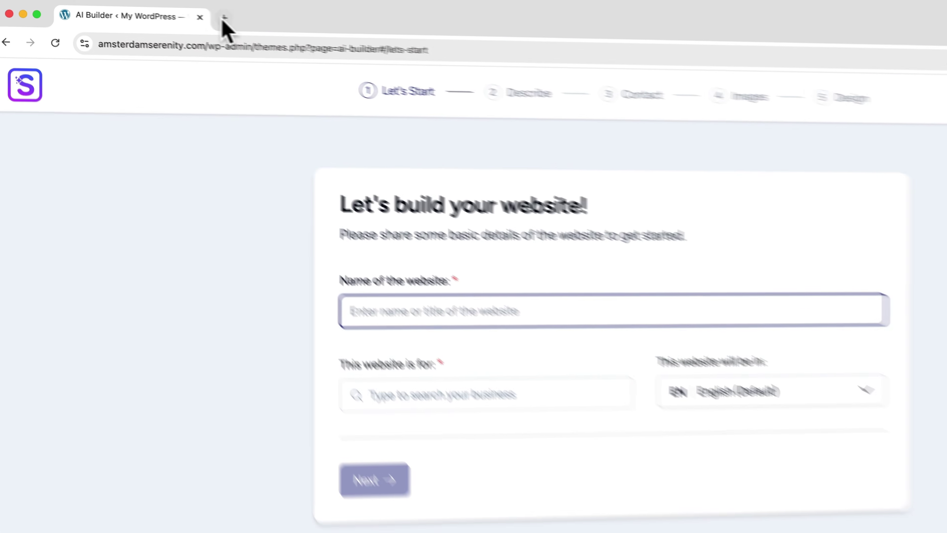
click(170, 10)
Step: Google 'webdesign agency amsterdam', browse the results, then return to the AI Builder tab
text(google)
key(Return)
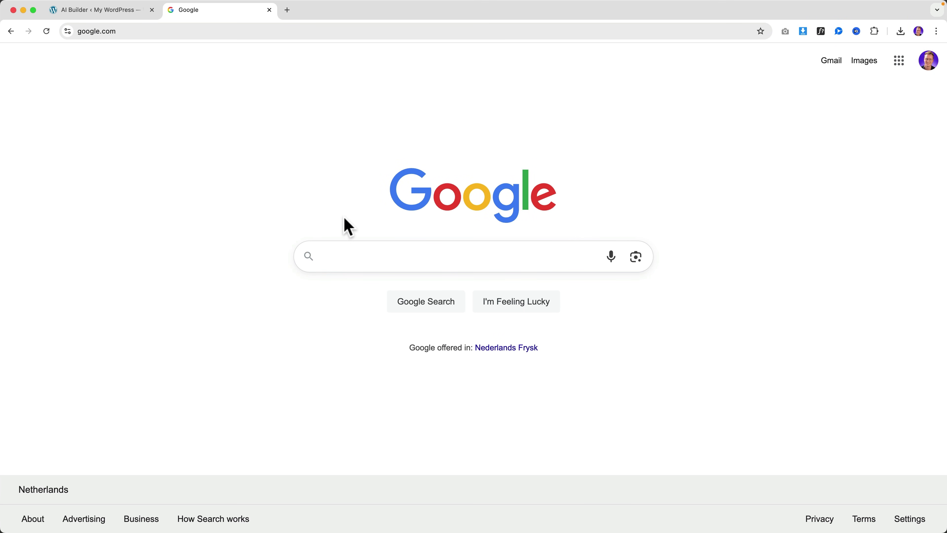
text(webdesign agency)
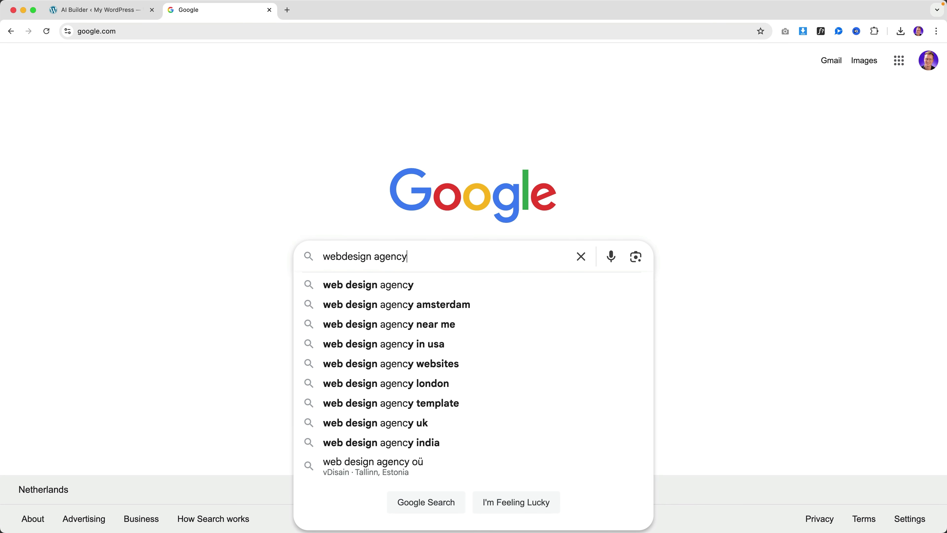
text( amsterdam)
key(Return)
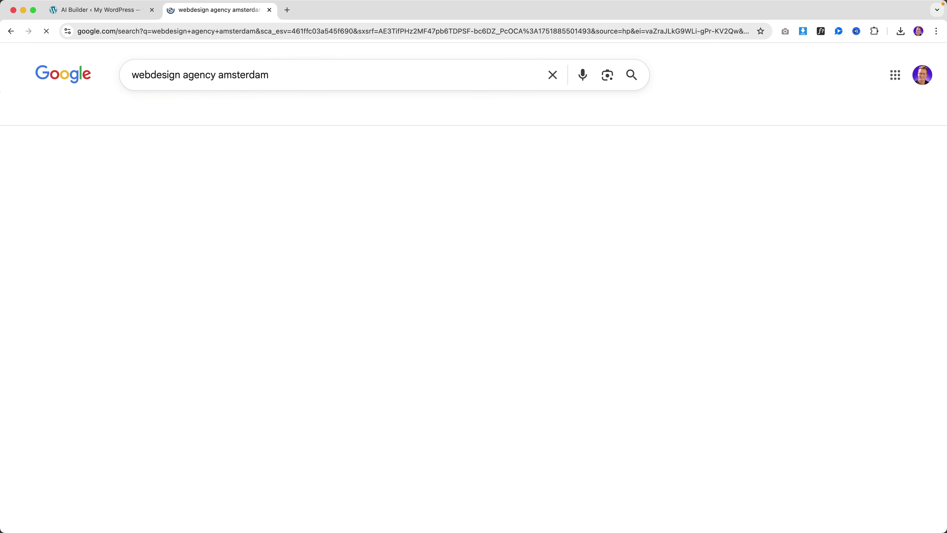
scroll(295, 329, down, 5)
scroll(299, 330, down, 15)
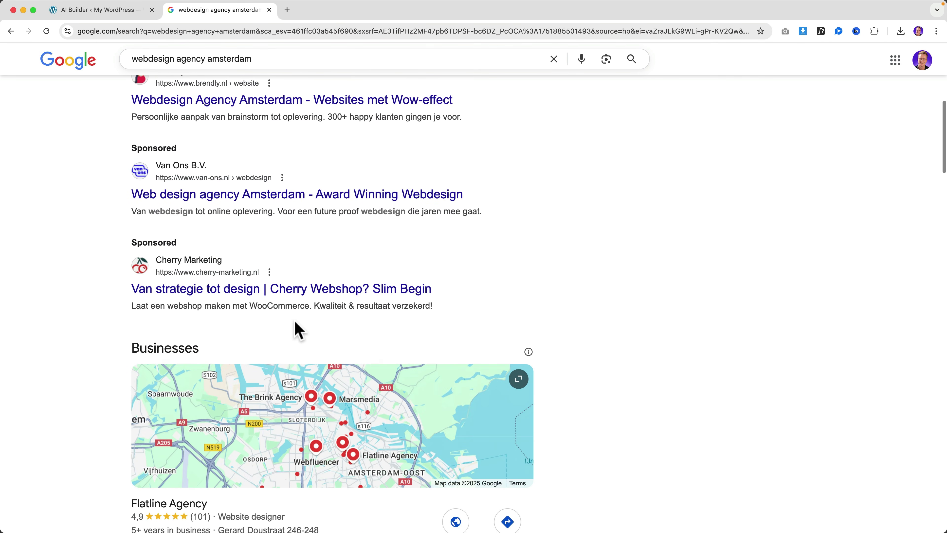
scroll(298, 330, down, 7)
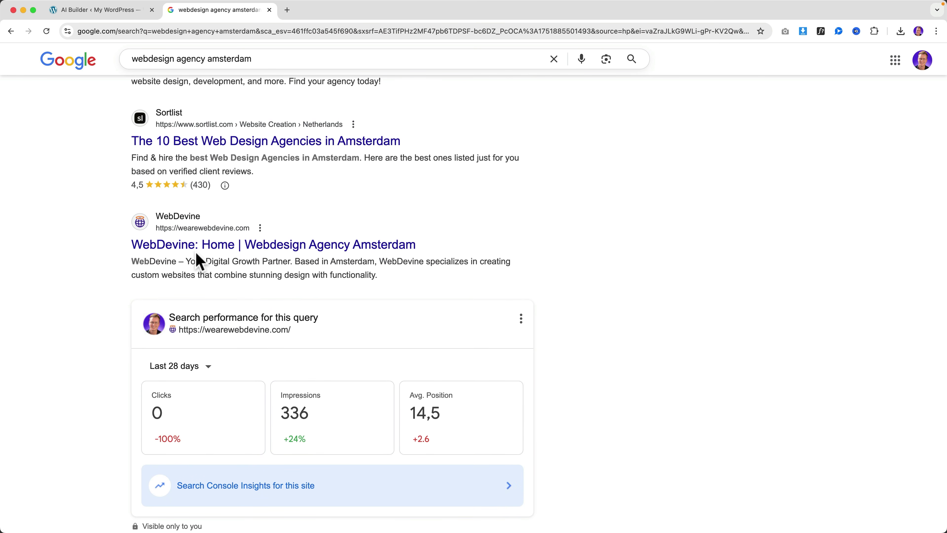
scroll(264, 258, down, 10)
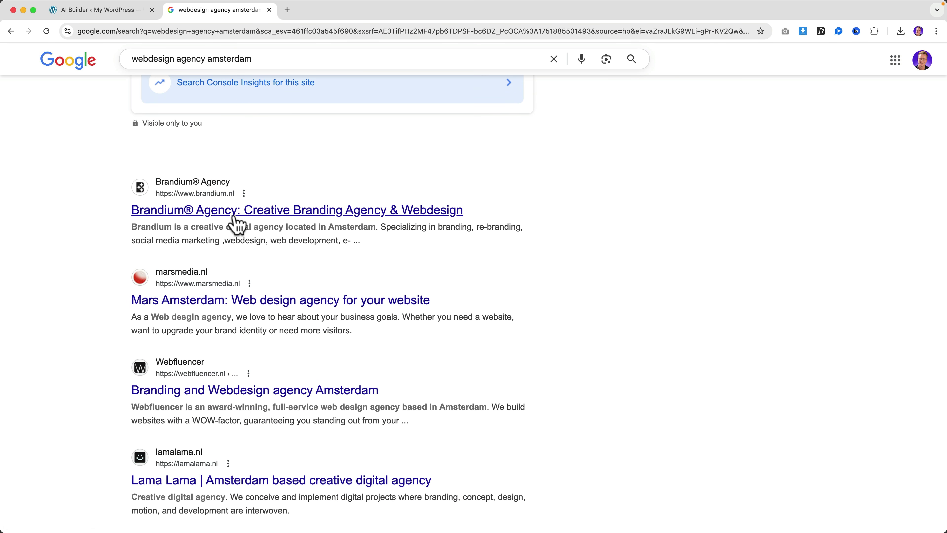
click(120, 9)
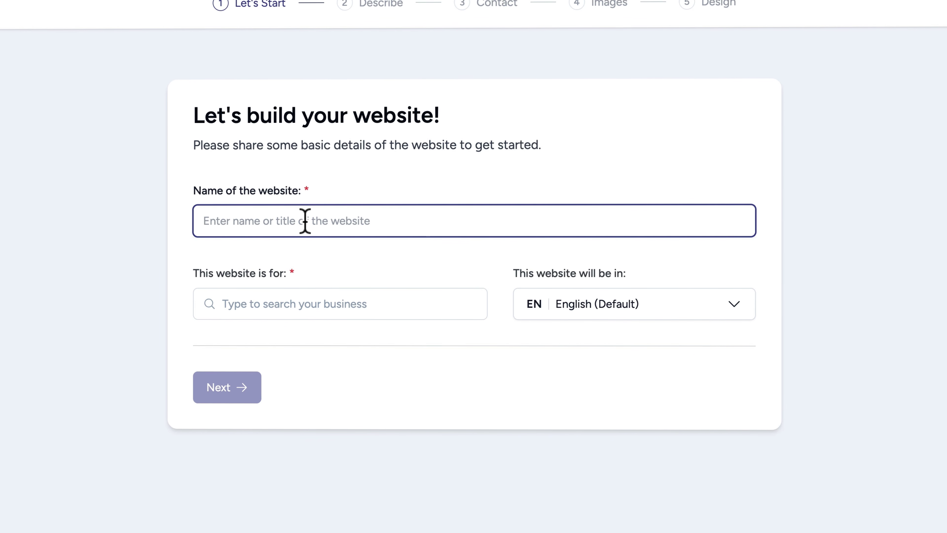
Step: Name the website 'Massage Studio Amsterdam', select the name, and switch to the Google tab
text(Massage St)
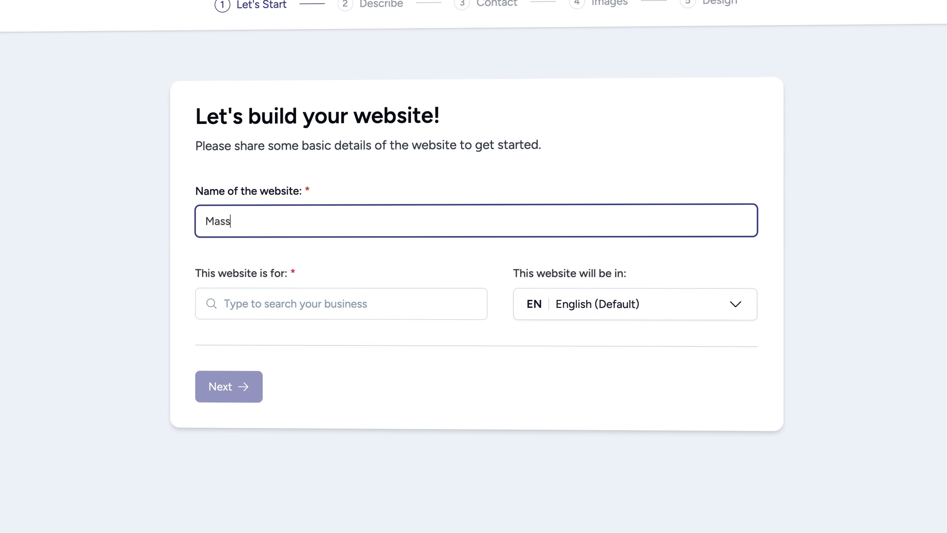
text(udio Asmt)
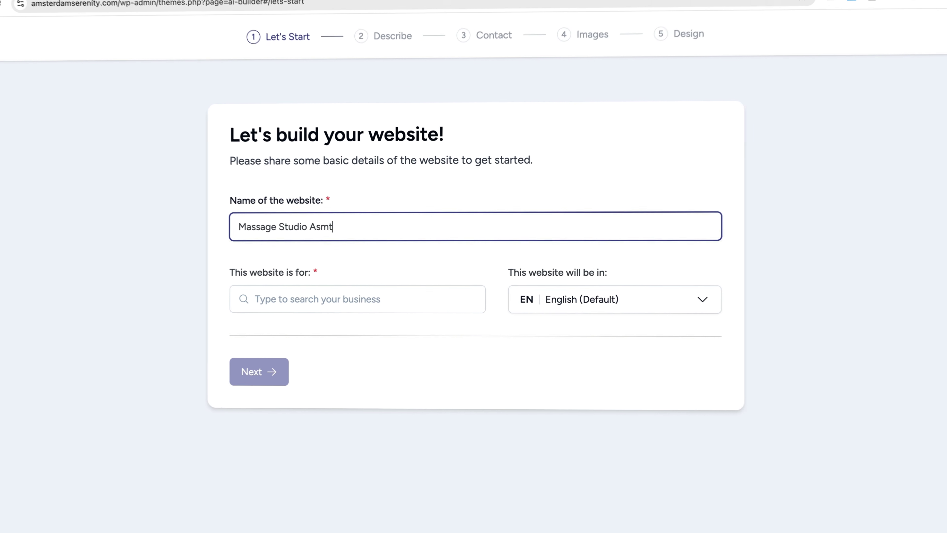
key(BackSpace)
key(BackSpace)
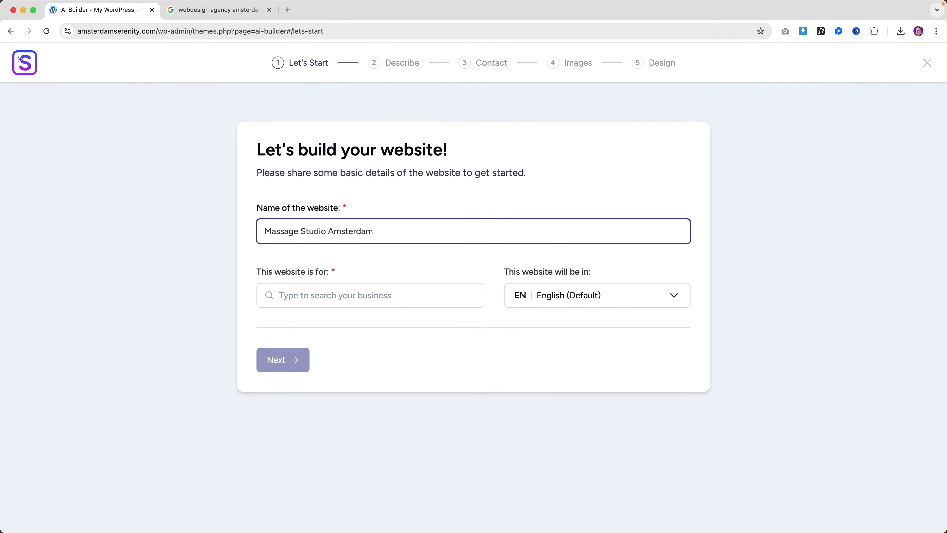
key(super+a)
key(super+c)
click(228, 10)
click(228, 26)
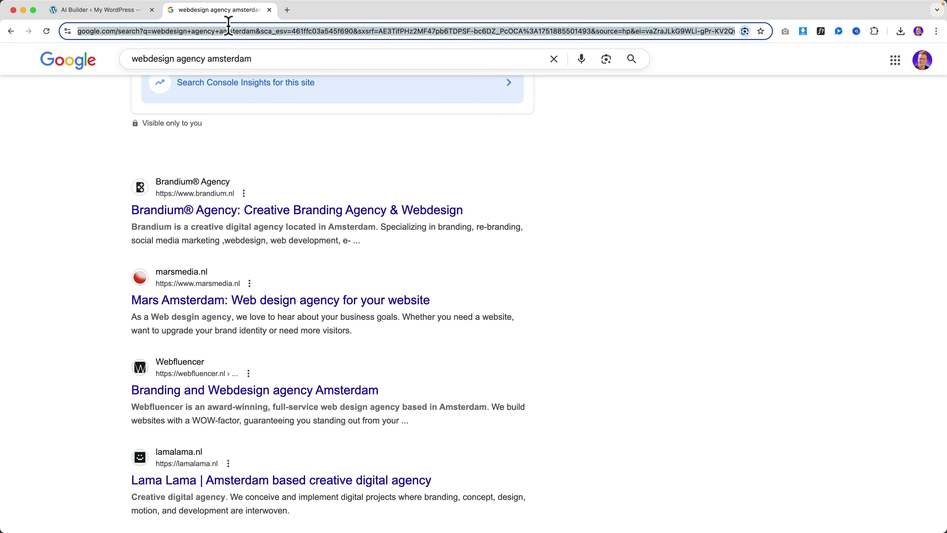
Step: Ask ChatGPT to improve the title 'Massage Studio Amsterdam'
text(chat)
key(Return)
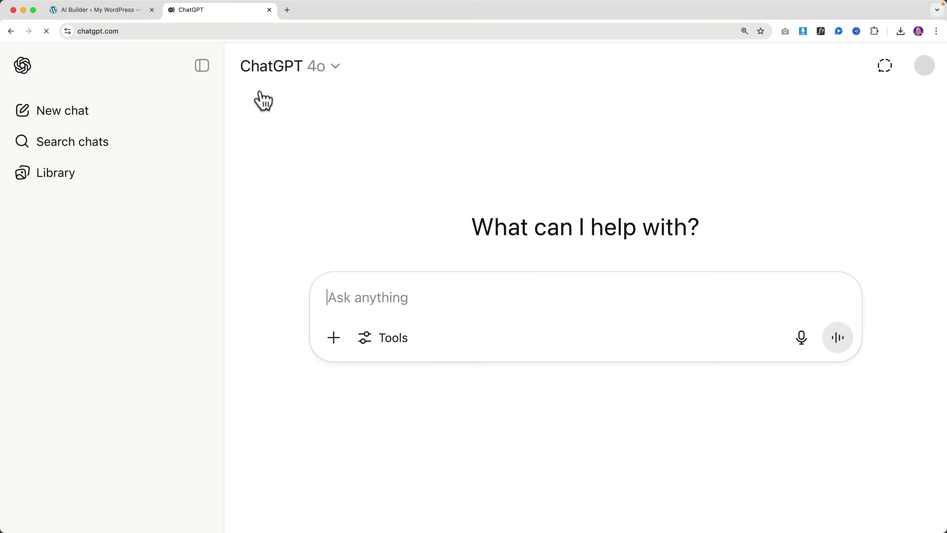
text(Make the title of this website better. Its about a massage studio in Amsterdam:)
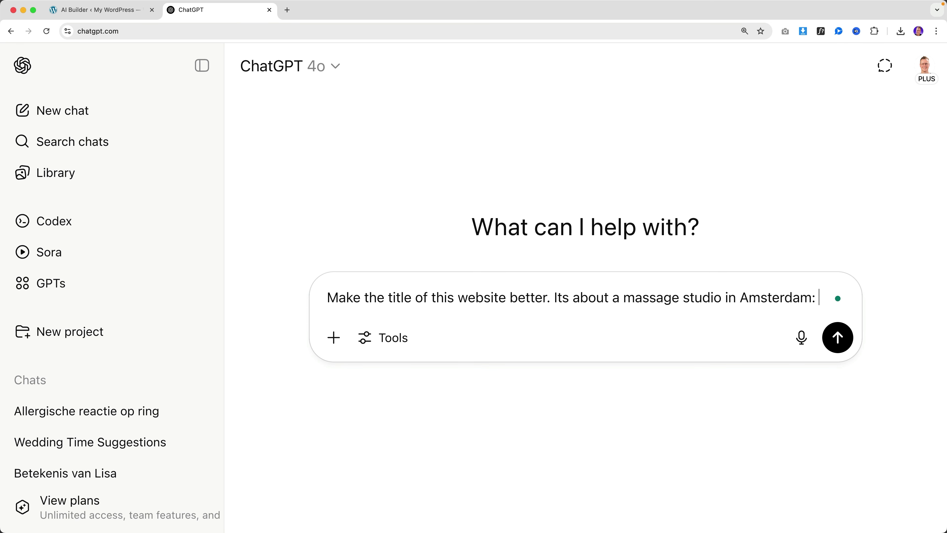
key(super+v)
key(Return)
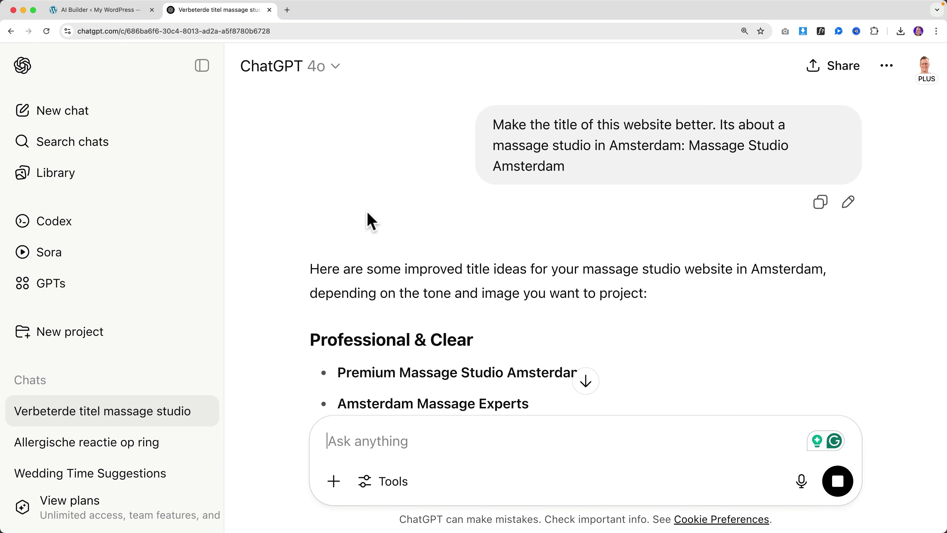
Step: Select the 'Serenity Massage Amsterdam' suggestion and return to the AI Builder form
scroll(525, 238, down, 3)
scroll(525, 239, down, 5)
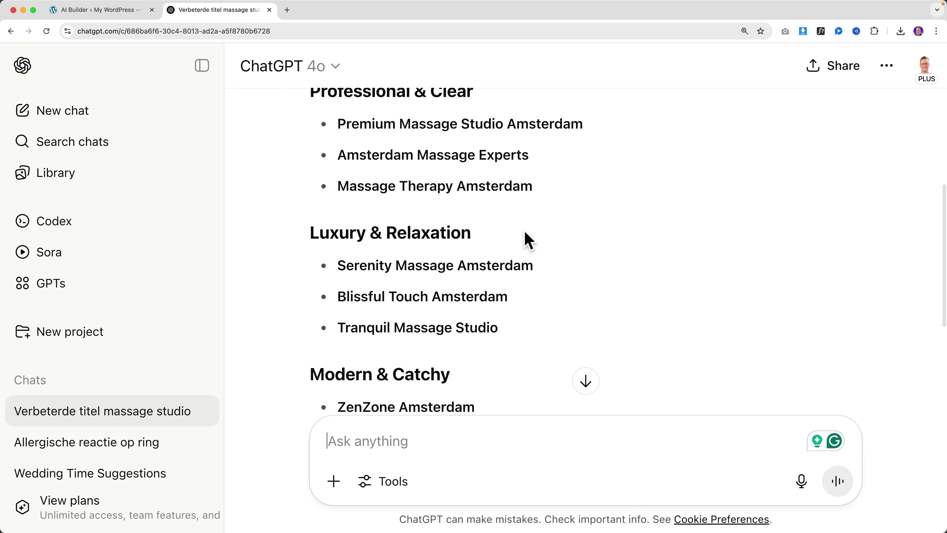
scroll(524, 232, down, 1)
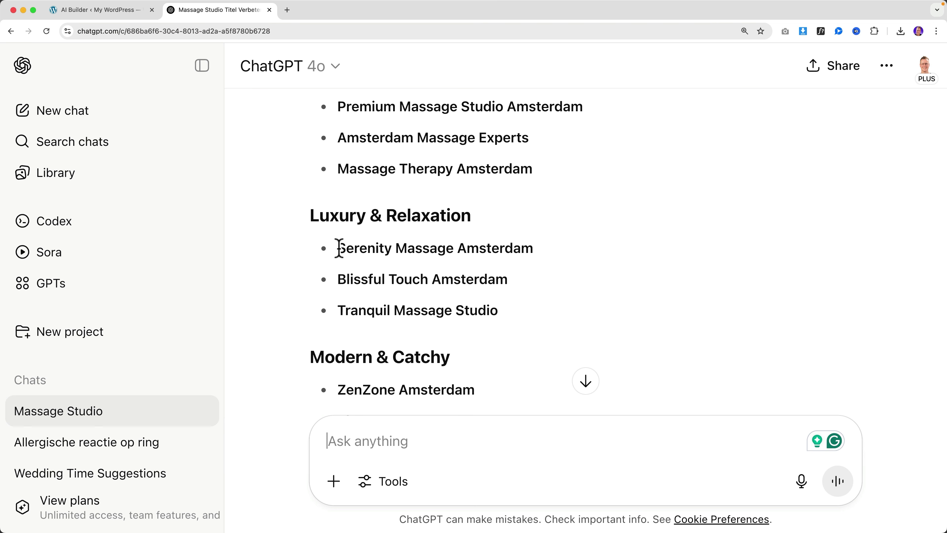
drag(338, 248, 539, 261)
key(super+c)
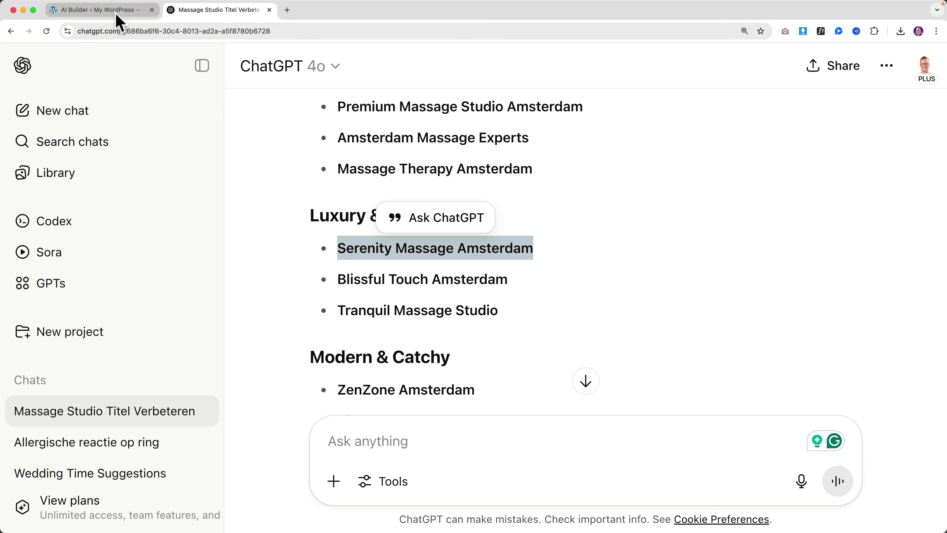
click(93, 10)
Step: Paste the new 'Serenity Massage Amsterdam' name and set the business type to Massage Therapy
key(super+v)
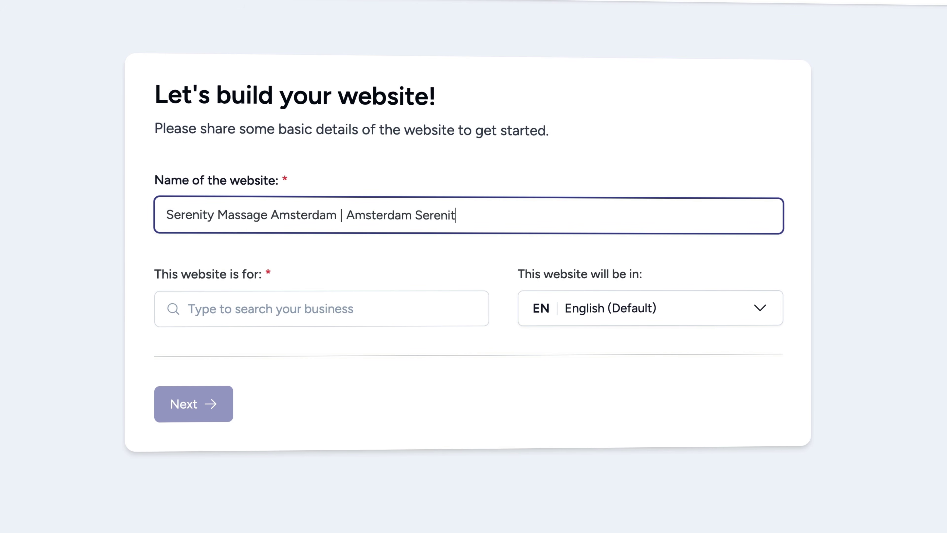
click(256, 308)
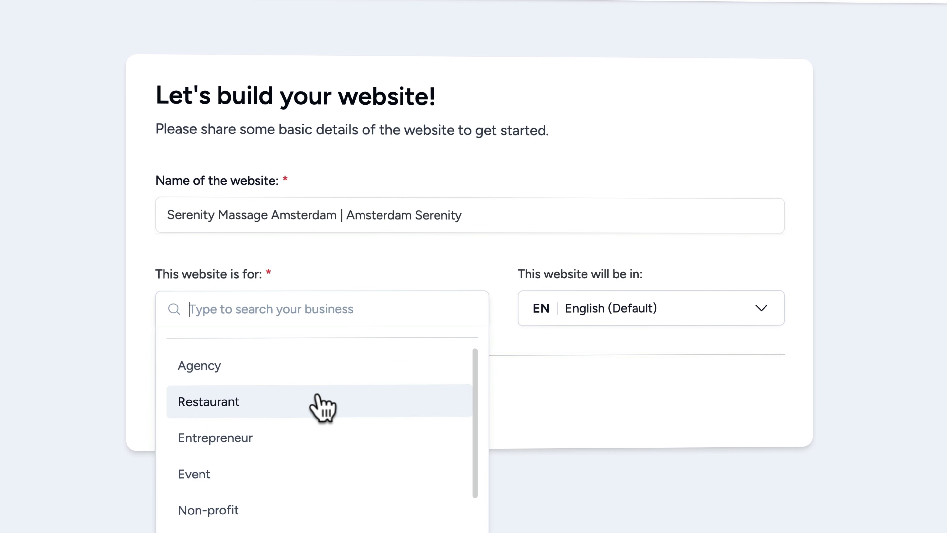
scroll(317, 395, down, 1)
scroll(316, 394, down, 2)
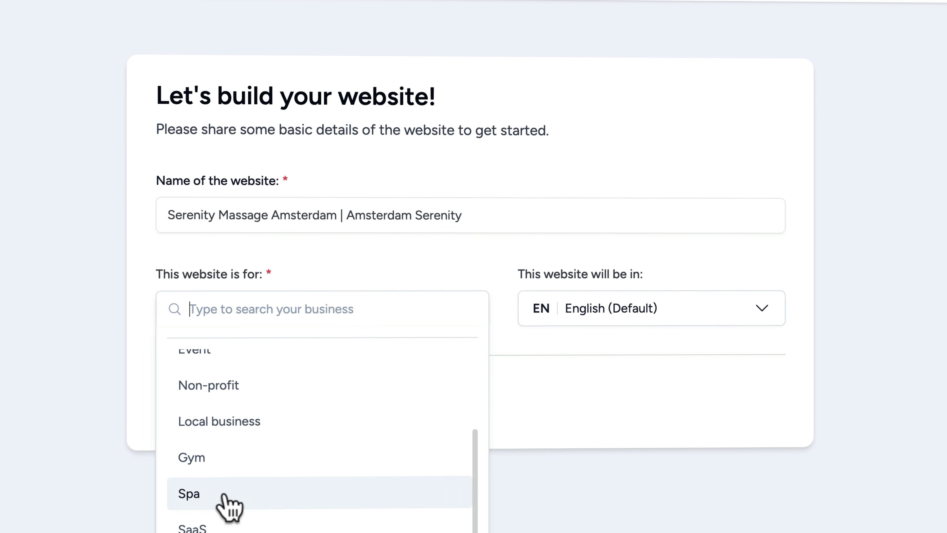
scroll(249, 444, up, 3)
text(massa)
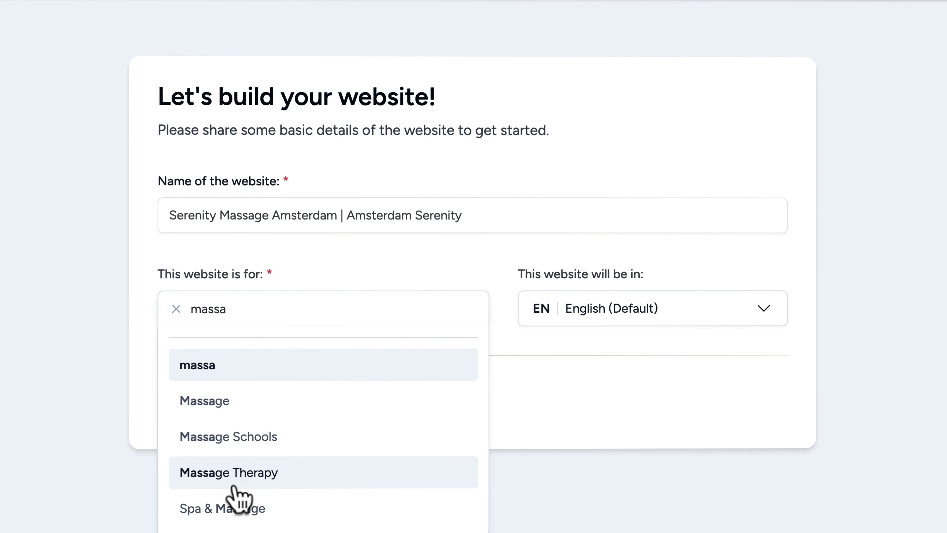
click(225, 471)
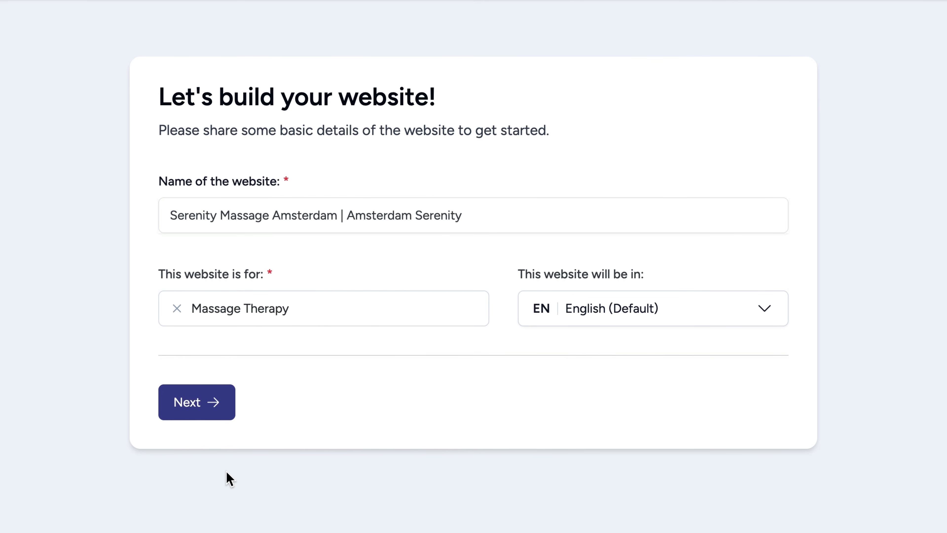
Step: Keep English as the website language and continue to the Describe step
click(660, 315)
click(681, 270)
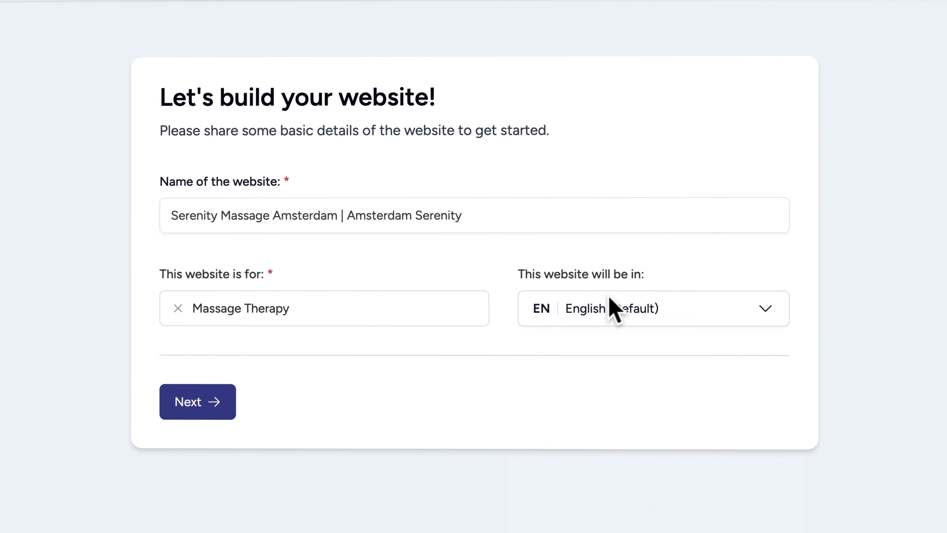
click(204, 410)
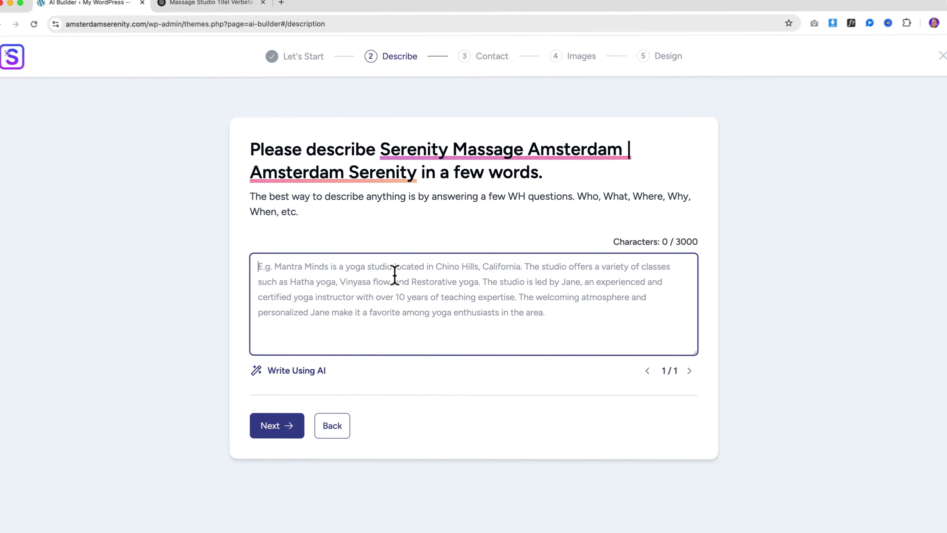
Step: Describe the five-therapist relaxation massage business, improve it with AI, and submit it
text(We are a group of 5 massage therapists who focus on giving relaxation massages so our clients become more relaxed)
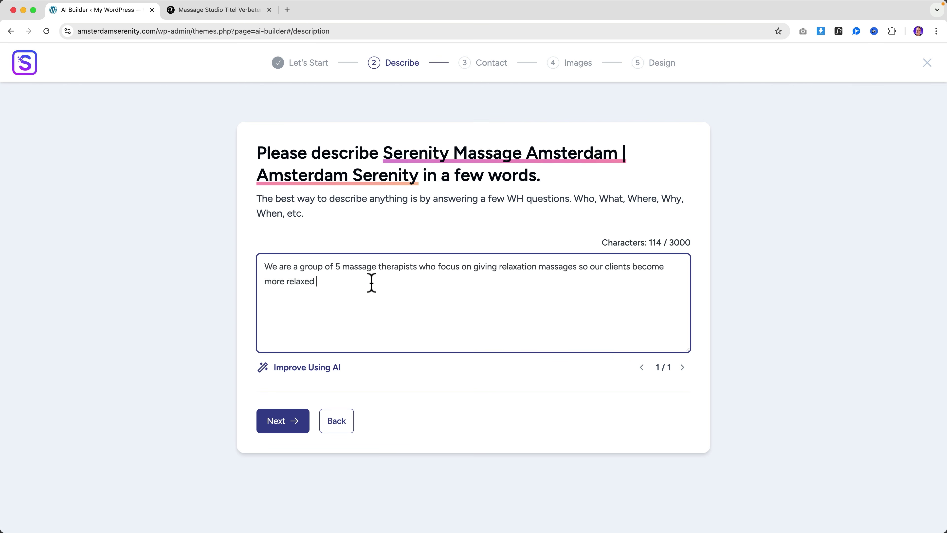
text(minute, 60 minute and 90 minute massages and offer our clients the oppurtunity to tell use to focus on certain areas of their body during their massage. Our goal is to make our clients go home happy and relaxed. We are based in Amsterdam and our looking forward to welcome you here.)
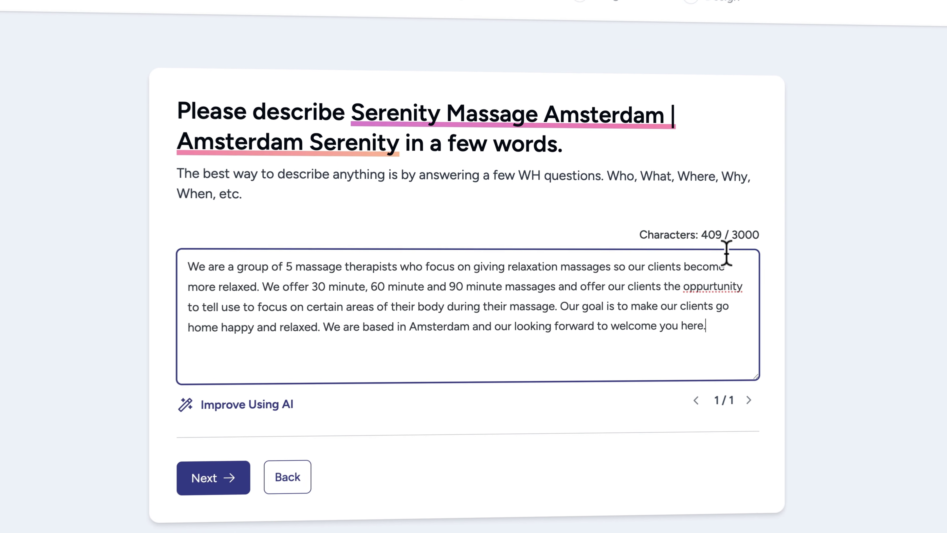
click(246, 404)
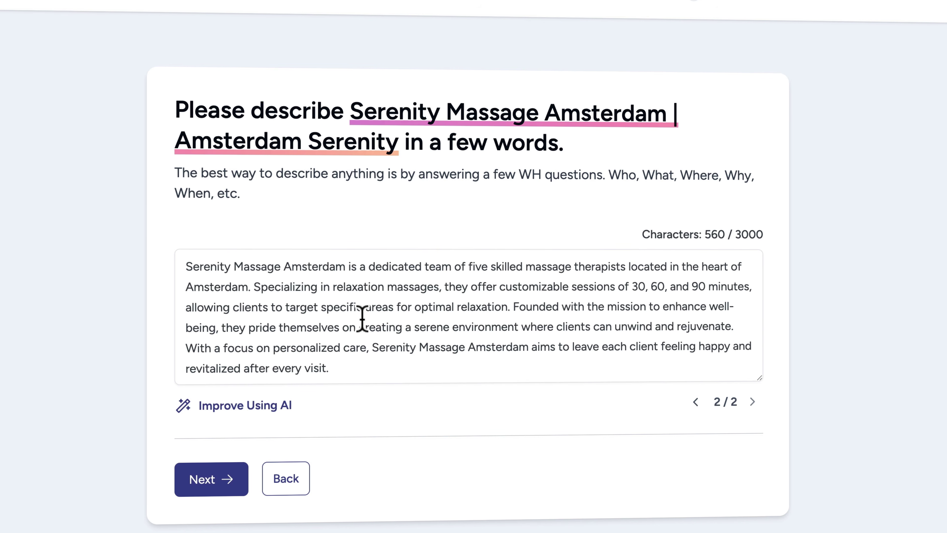
click(360, 323)
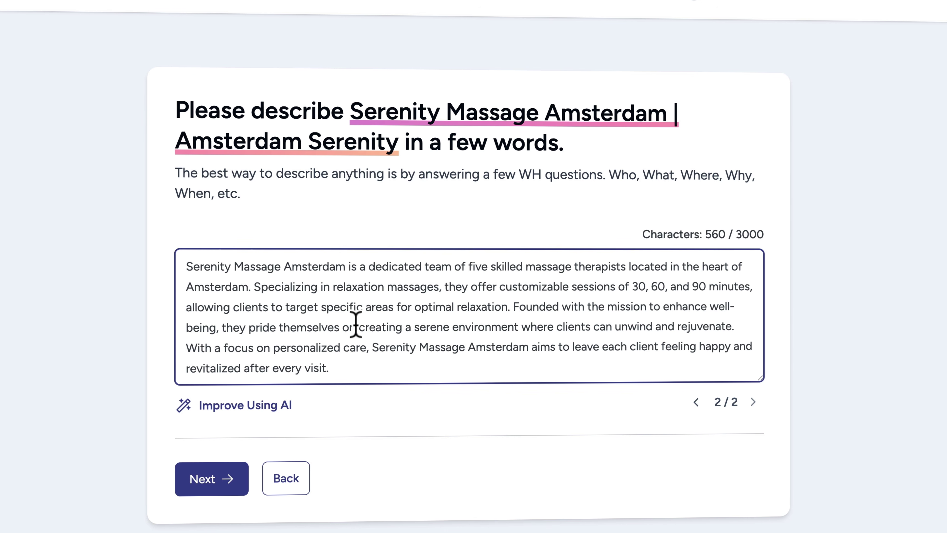
click(223, 478)
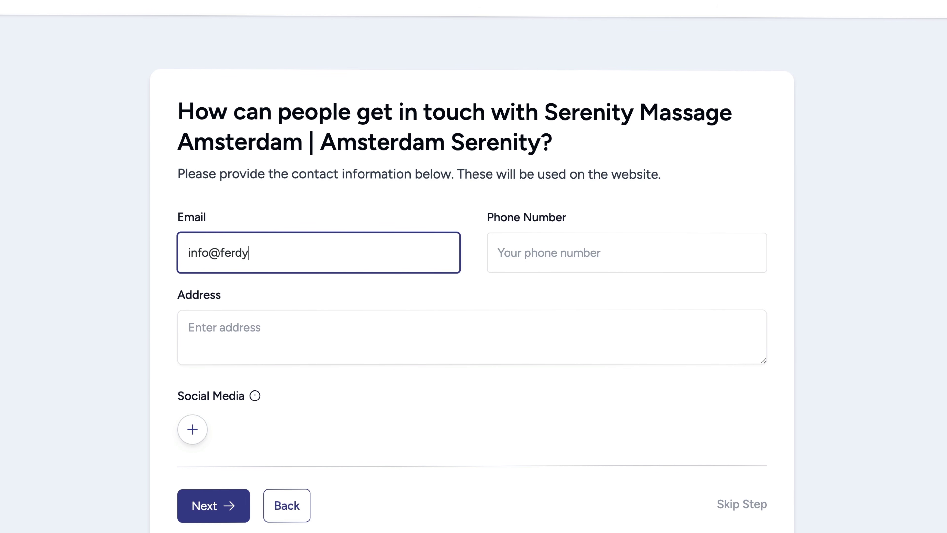
Step: Enter the business e-mail, phone number and address
text(pershoek.com)
key(Tab)
text(+31612345678)
key(Tab)
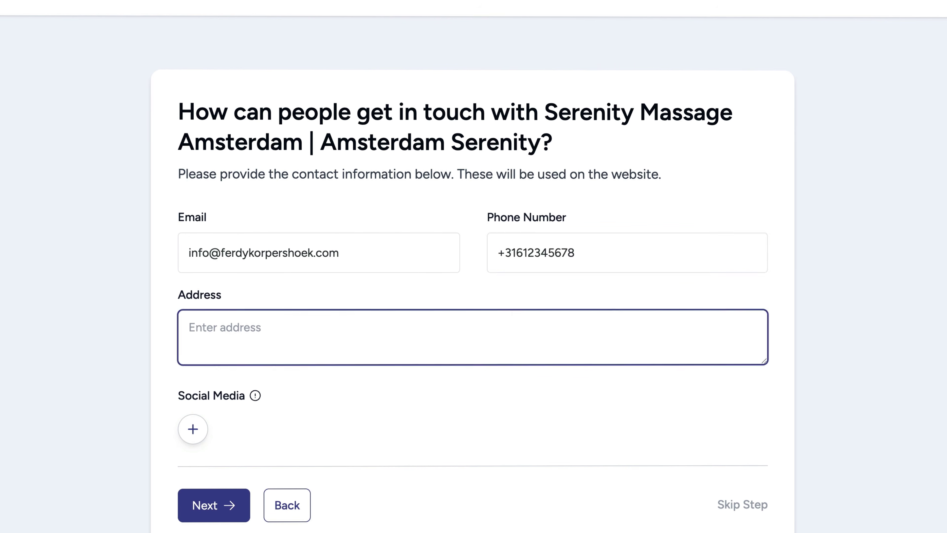
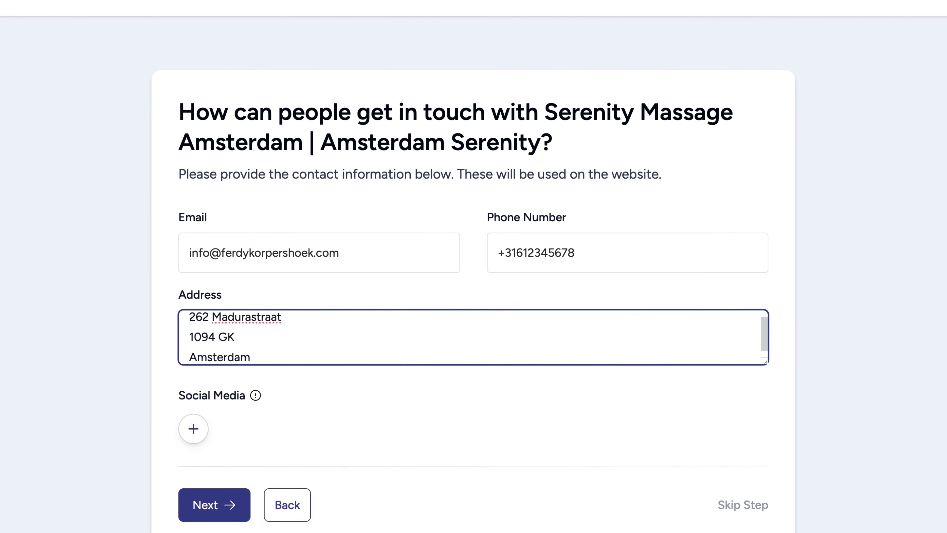
Step: Add Facebook and Instagram profile links under Social Media
click(195, 428)
click(240, 152)
text(https://facebook.com/ferdycom)
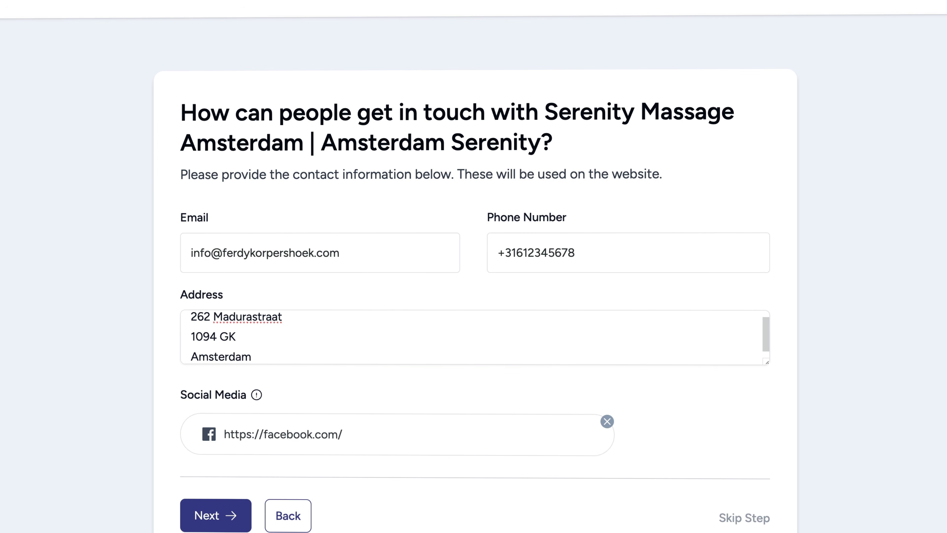
click(655, 444)
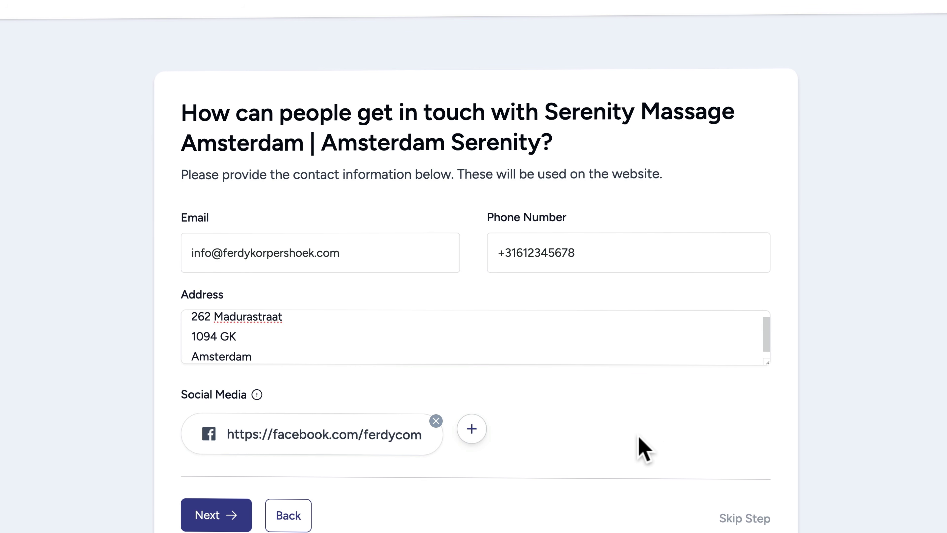
click(472, 432)
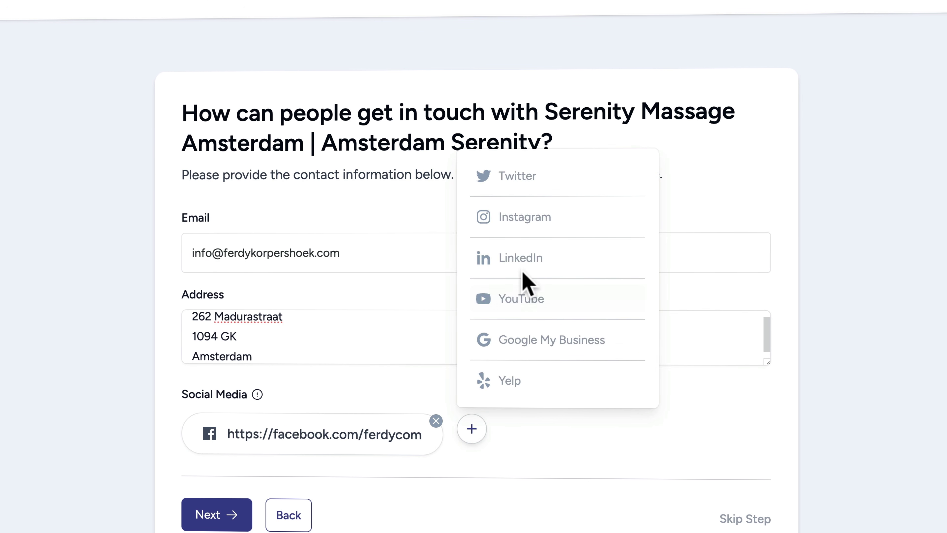
click(513, 226)
text(https://instagram.com/ferdycom)
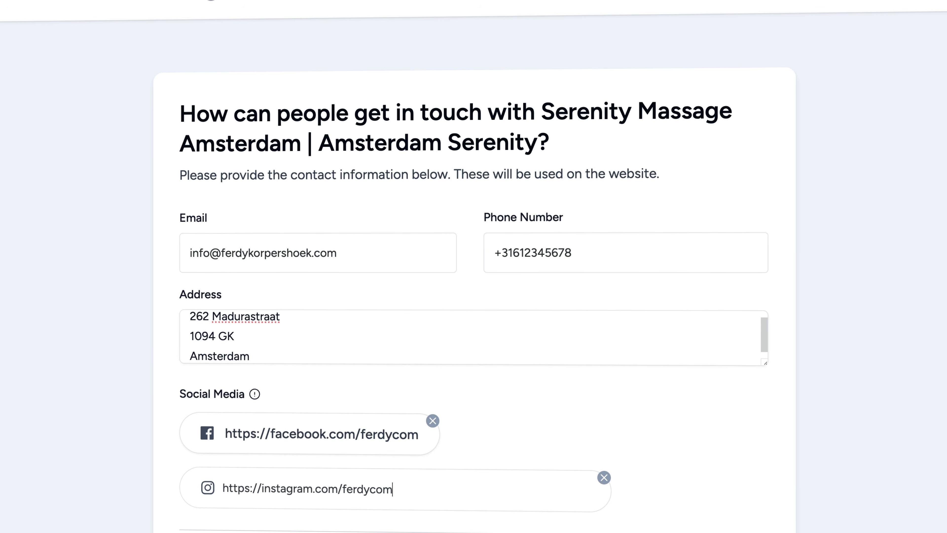
key(Return)
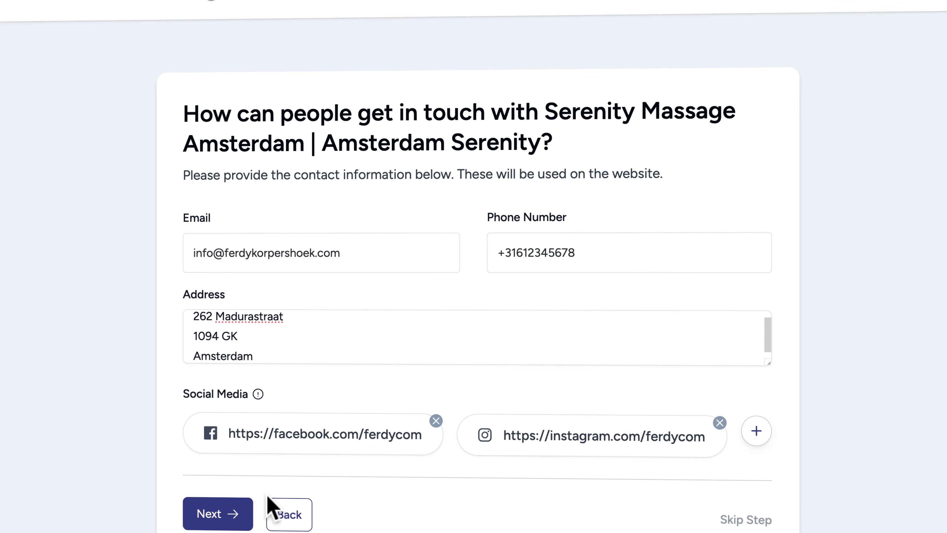
Step: Add YouTube and LinkedIn profile links
click(753, 433)
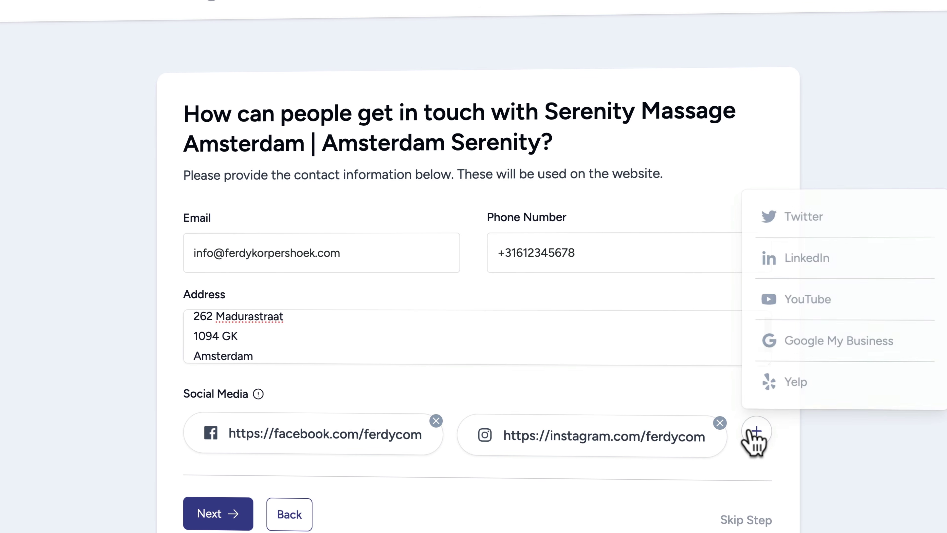
click(816, 310)
text(https://youtube.com/ferdycom)
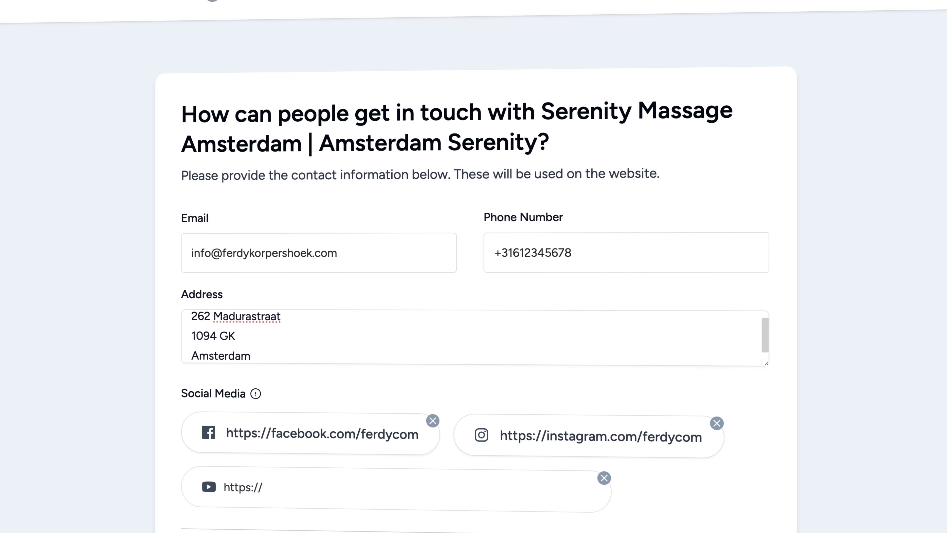
key(Return)
click(194, 529)
click(286, 524)
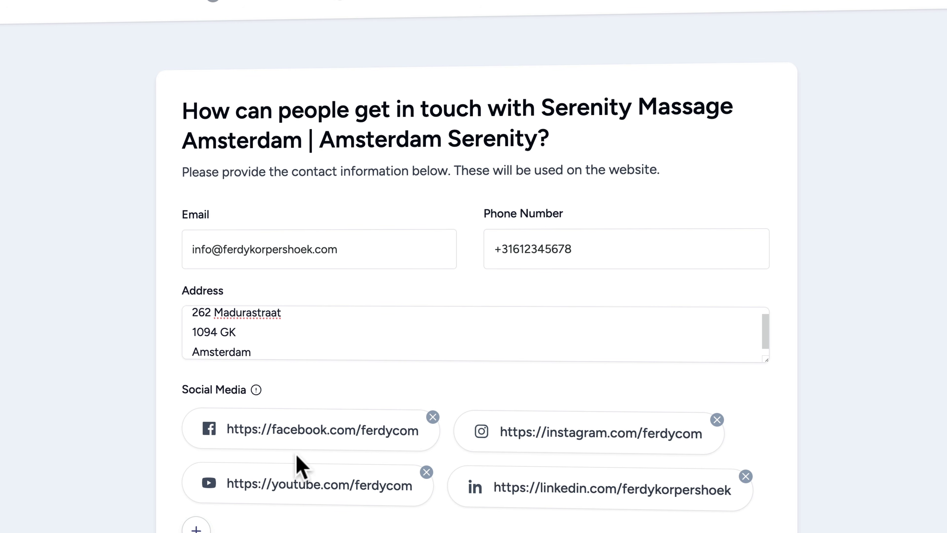
Step: On the Images step, select massage-oil, bathtub, back, shoulder and face-massage photos
click(207, 532)
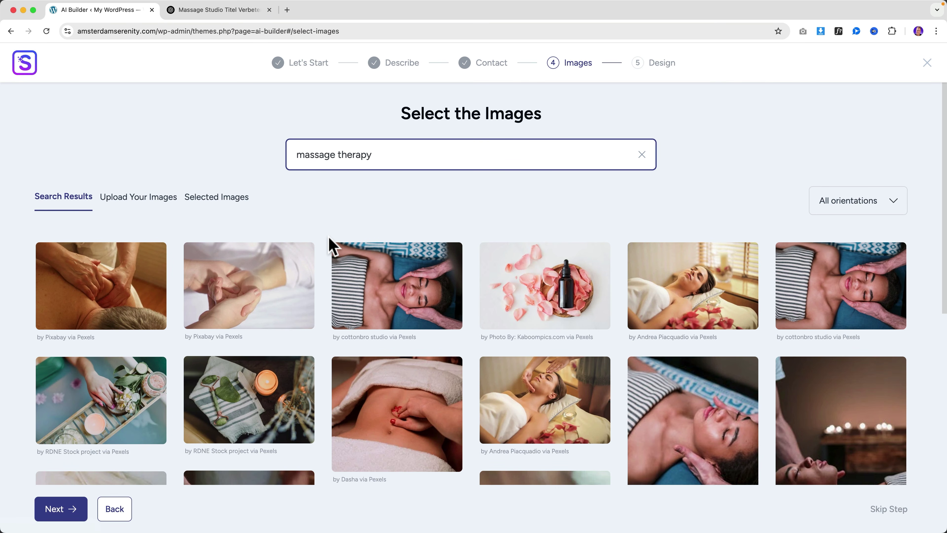
scroll(330, 237, down, 10)
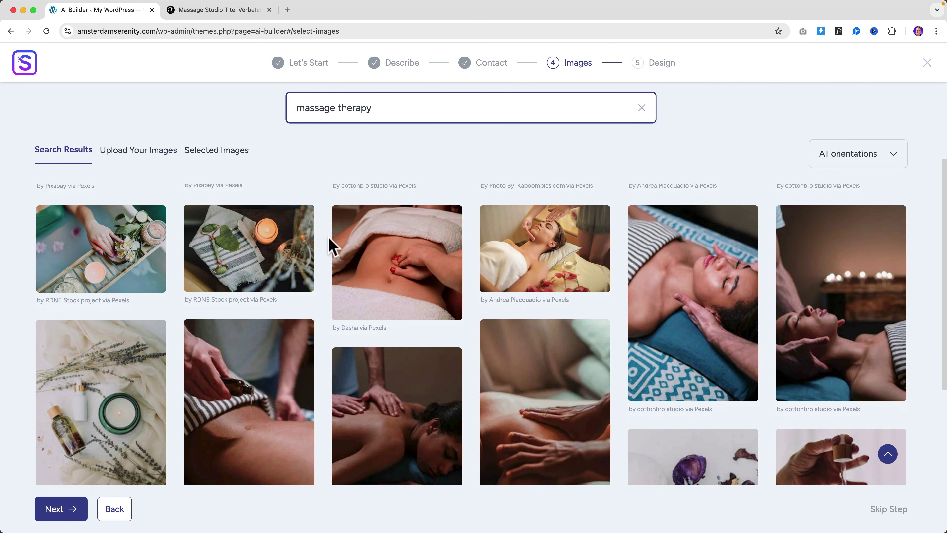
scroll(330, 242, down, 5)
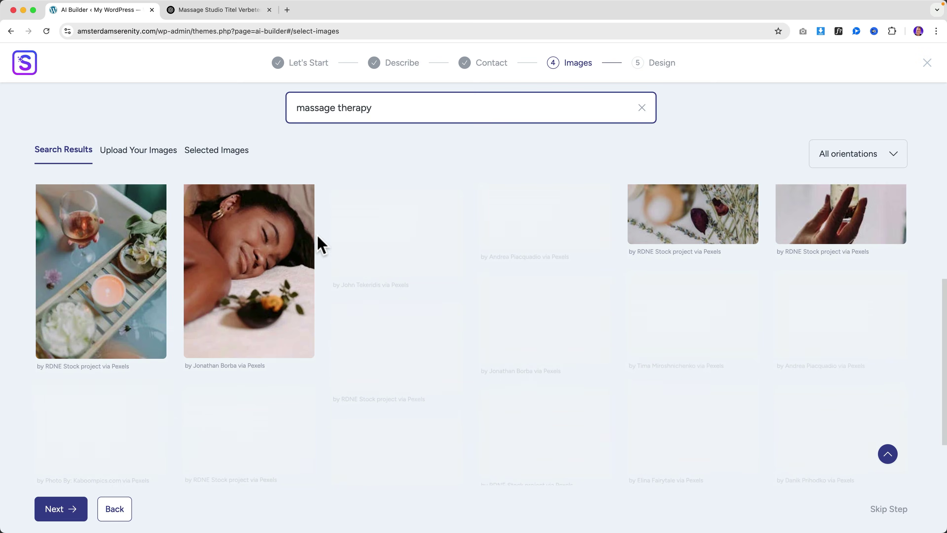
scroll(317, 235, down, 3)
scroll(317, 243, up, 4)
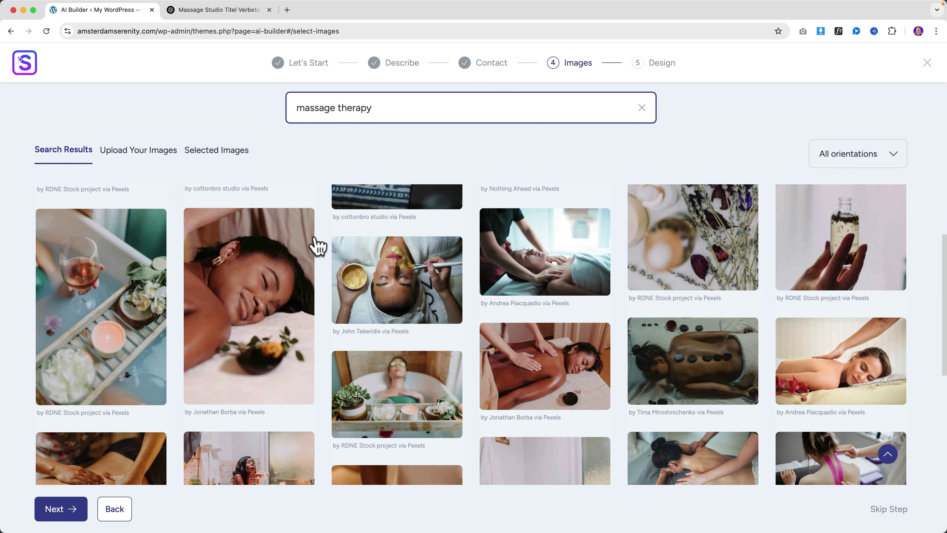
scroll(315, 246, down, 6)
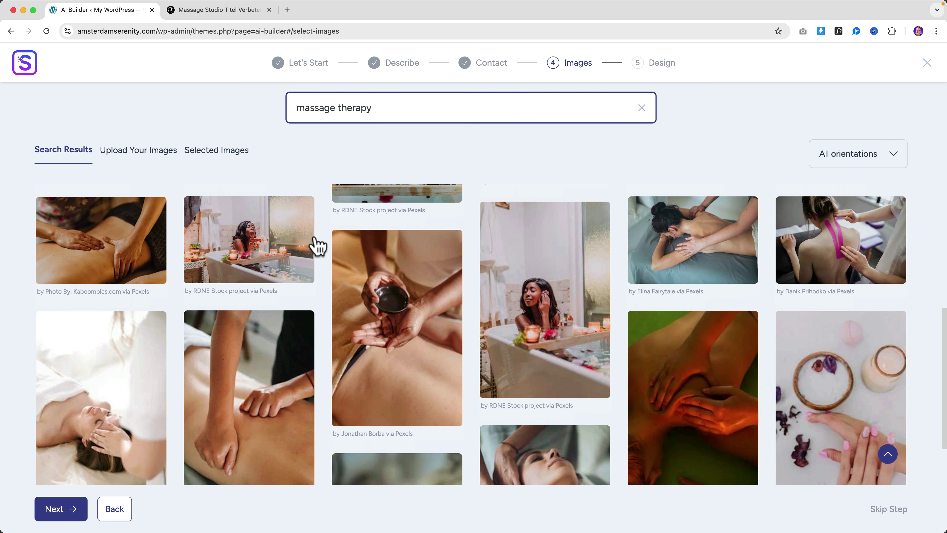
click(378, 313)
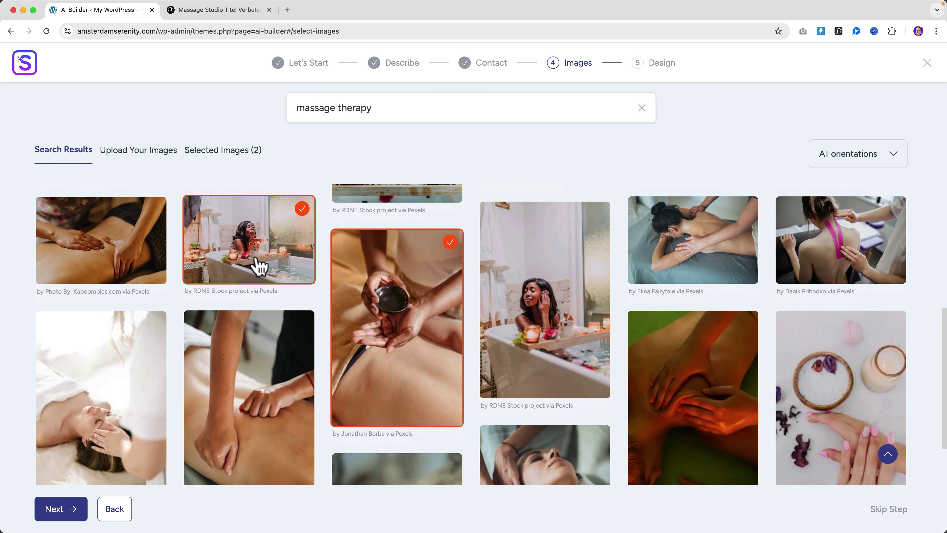
click(259, 266)
scroll(238, 267, up, 2)
click(131, 296)
scroll(323, 293, up, 3)
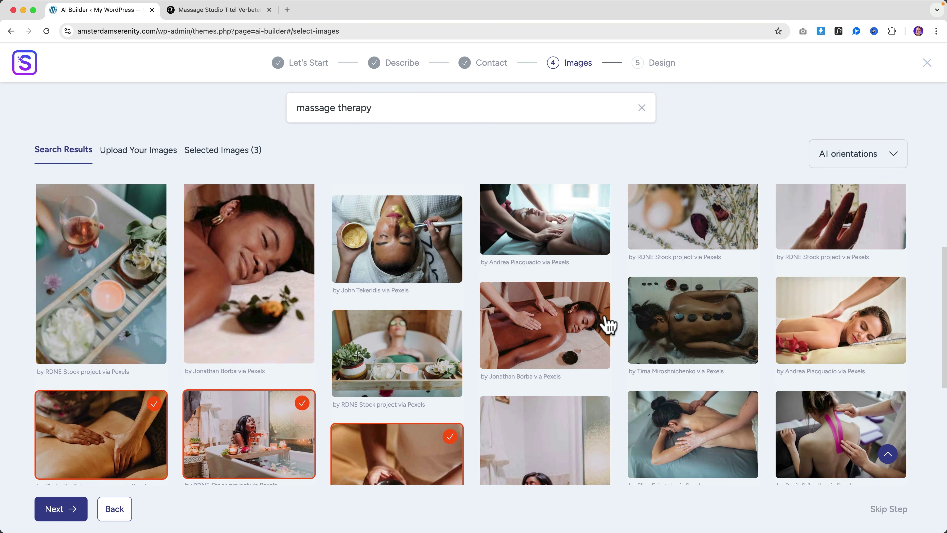
scroll(768, 395, up, 6)
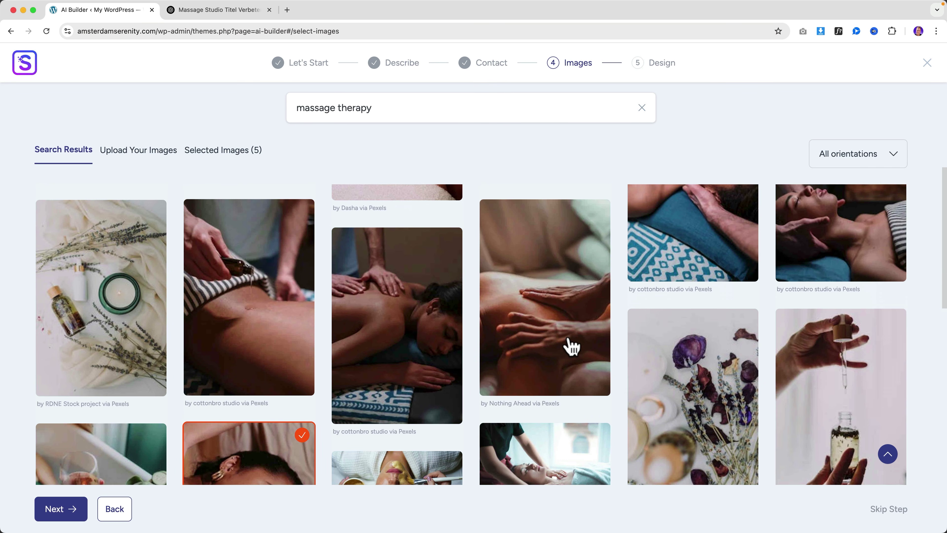
click(520, 338)
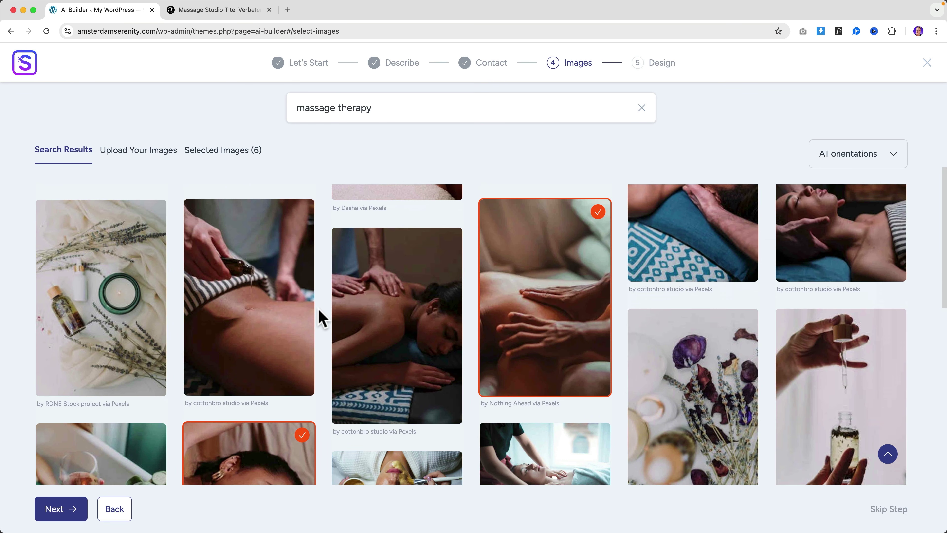
scroll(273, 321, up, 3)
scroll(354, 321, up, 3)
click(725, 331)
Step: Deselect the face-massage photo and three other chosen photos
scroll(724, 331, up, 2)
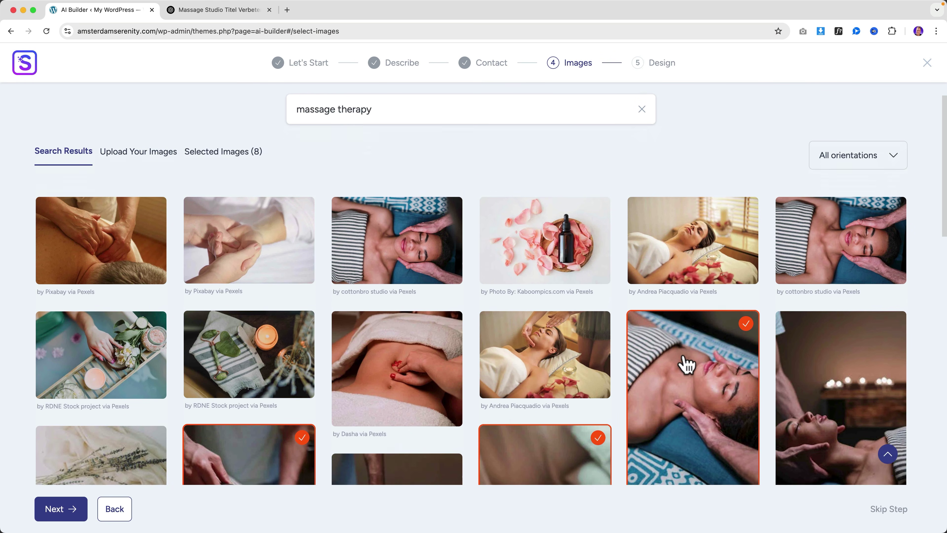
scroll(682, 364, down, 3)
click(676, 317)
click(530, 299)
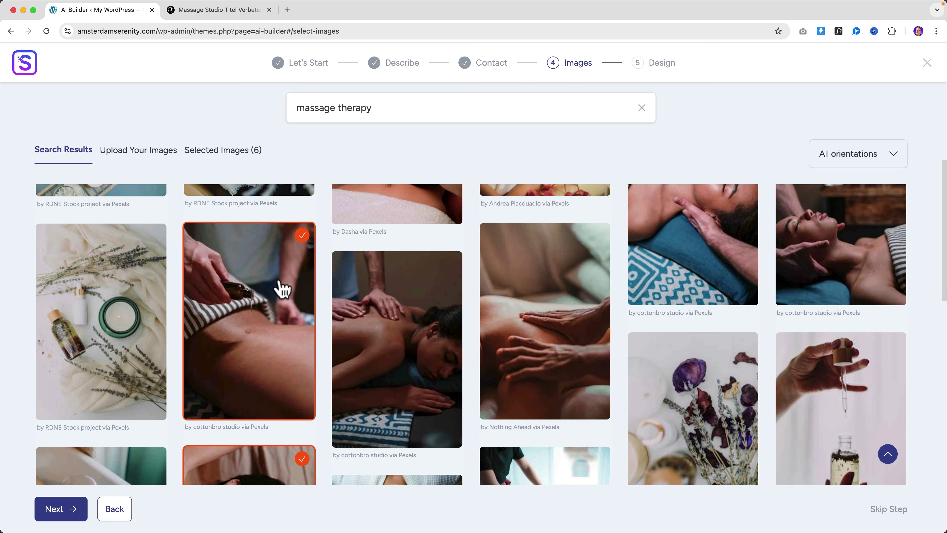
click(281, 289)
click(266, 375)
scroll(358, 358, down, 2)
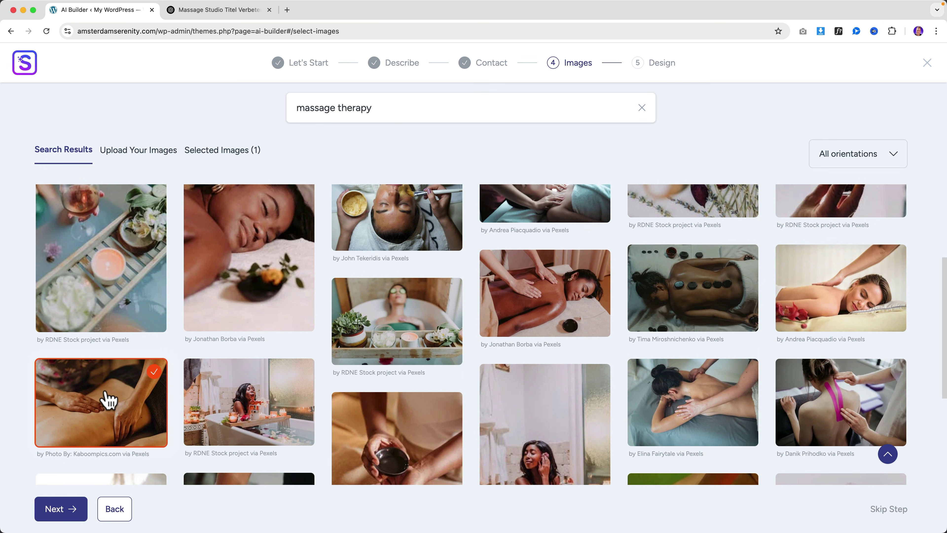
scroll(338, 387, up, 15)
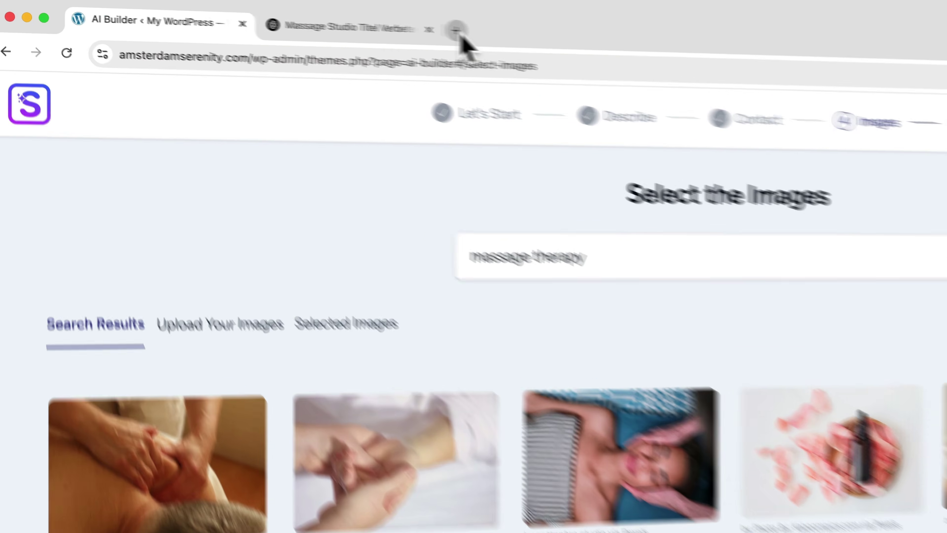
Step: Go to ferdy.com/istock in a new tab and search iStock for 'massage theraphy'
click(287, 10)
text(ferdy.)
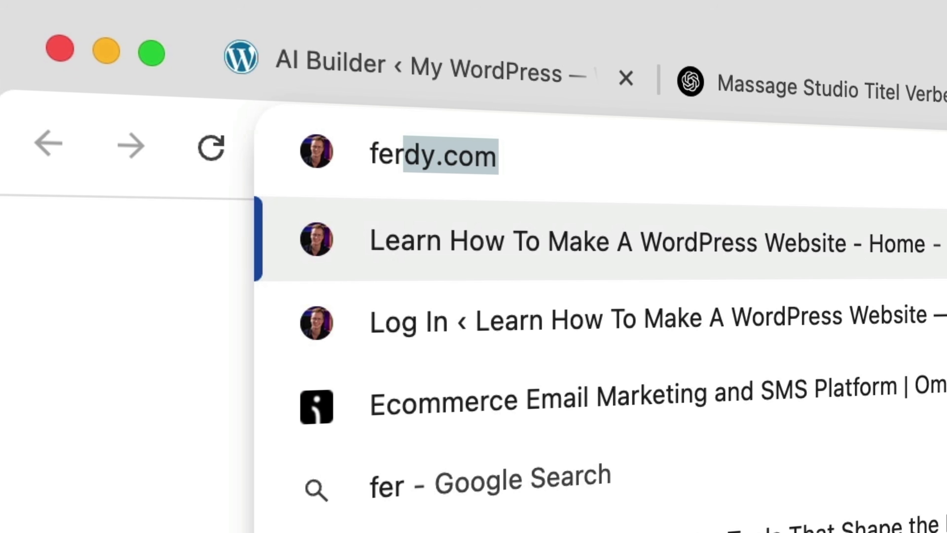
text(com/)
text(istock)
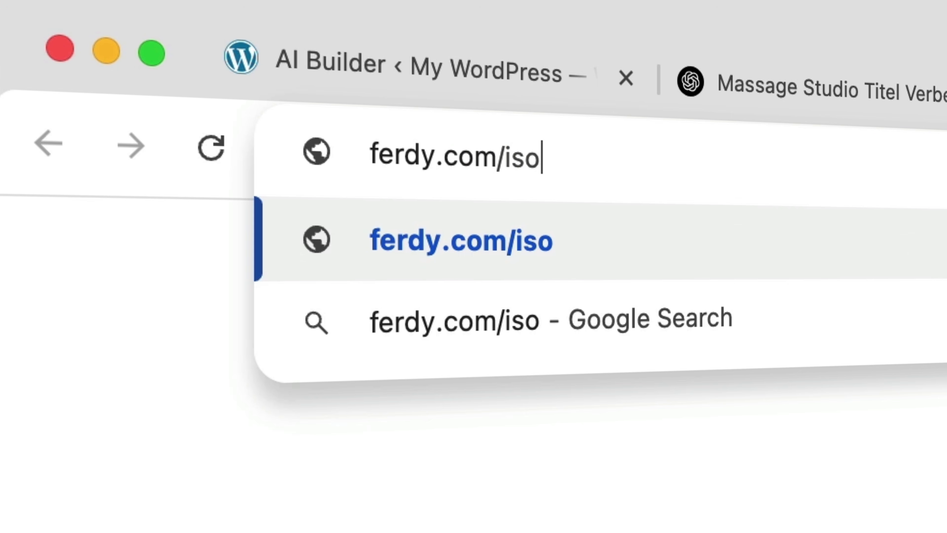
key(Return)
click(323, 131)
text(massage thera)
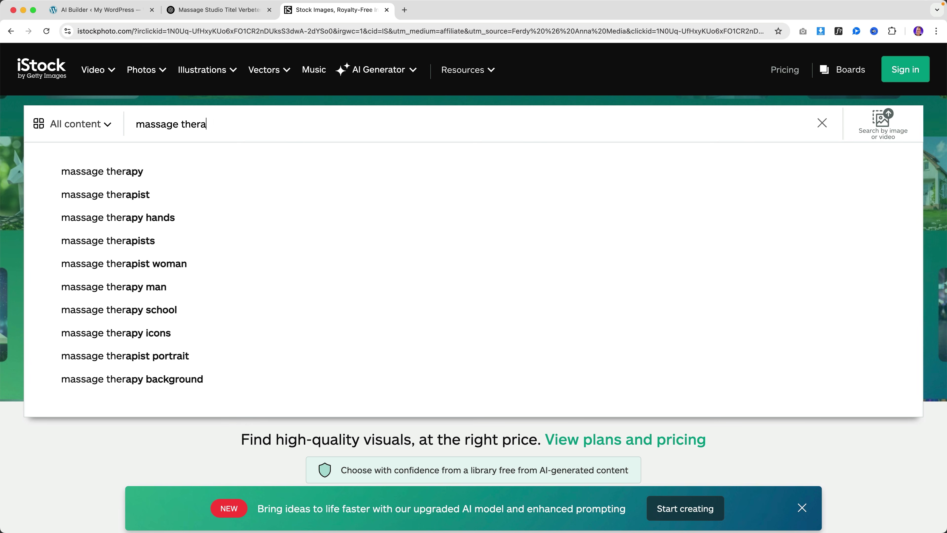
text(phy)
key(Return)
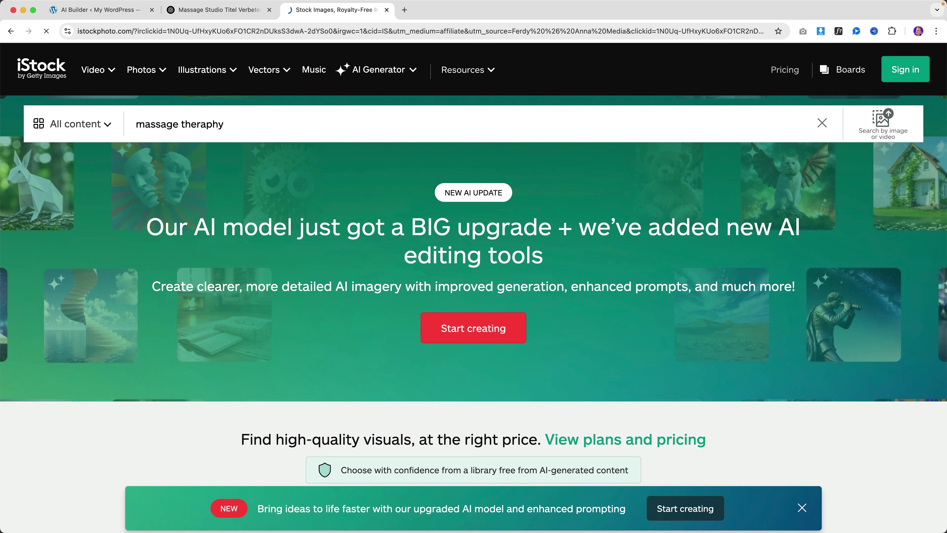
Step: Browse the massage therapy stock photo results, then close the iStock tab
scroll(338, 194, down, 10)
scroll(338, 194, down, 5)
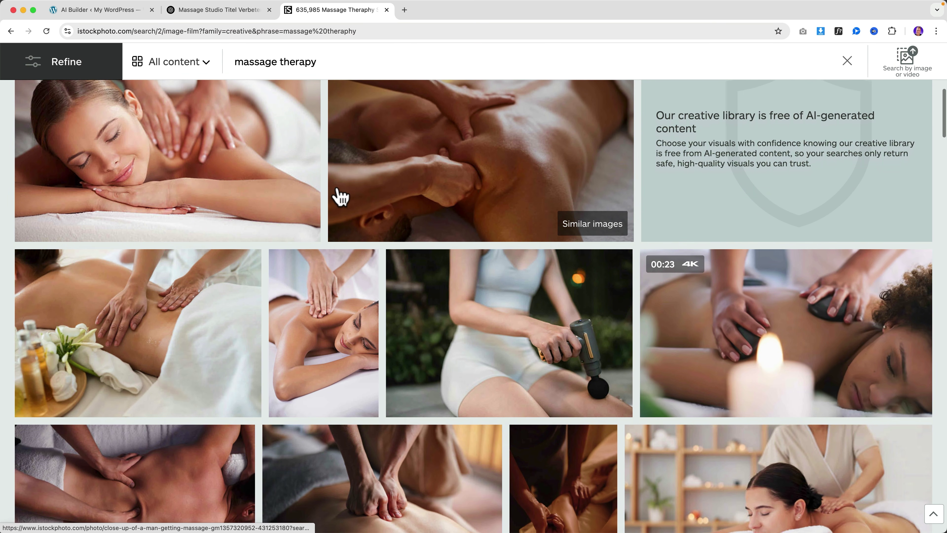
scroll(338, 194, down, 10)
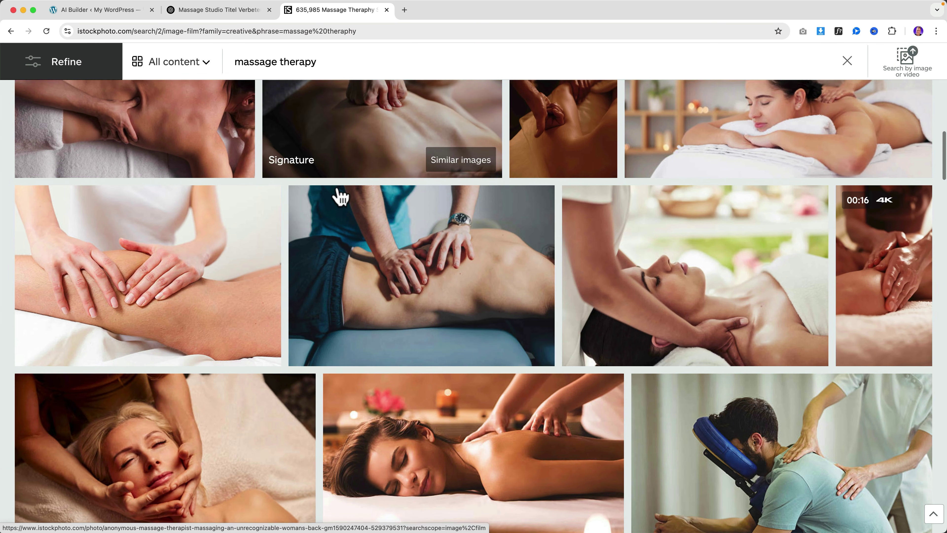
scroll(340, 203, down, 15)
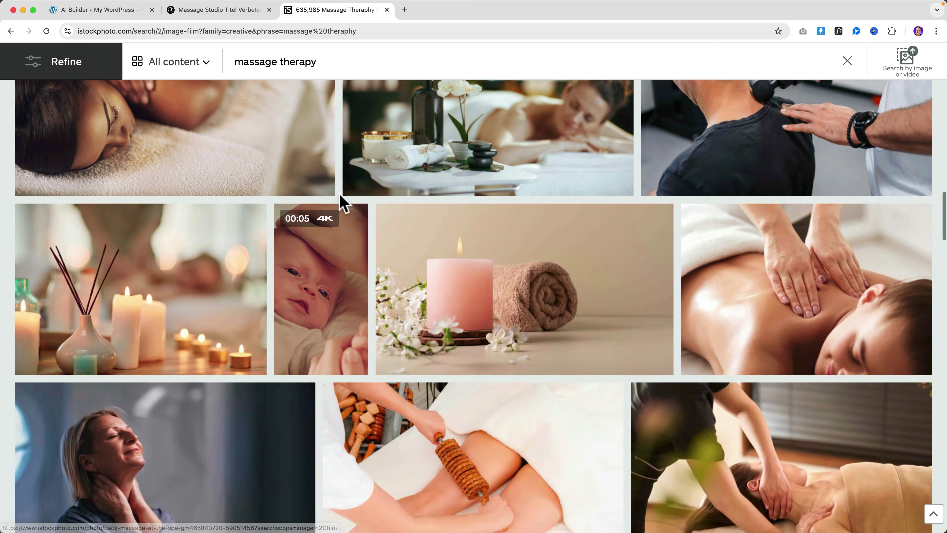
scroll(350, 237, up, 20)
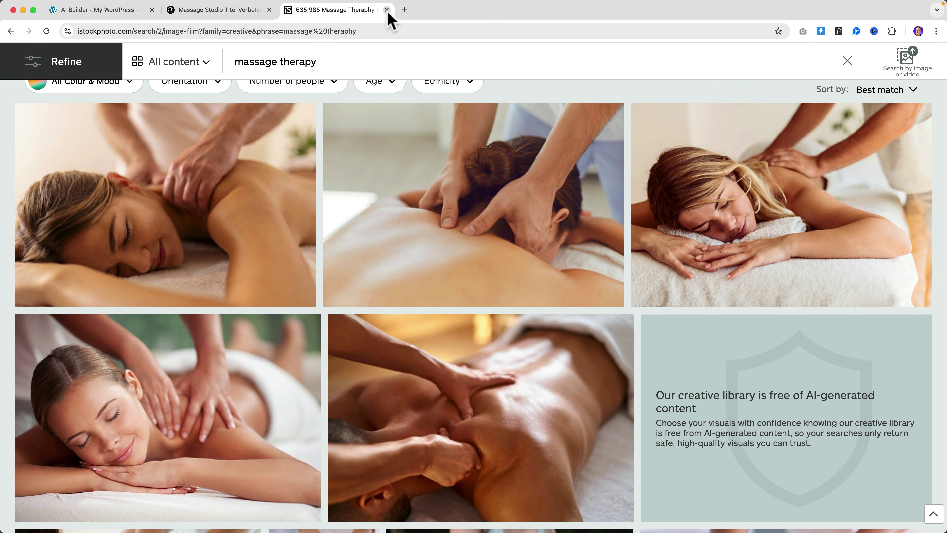
scroll(388, 149, up, 5)
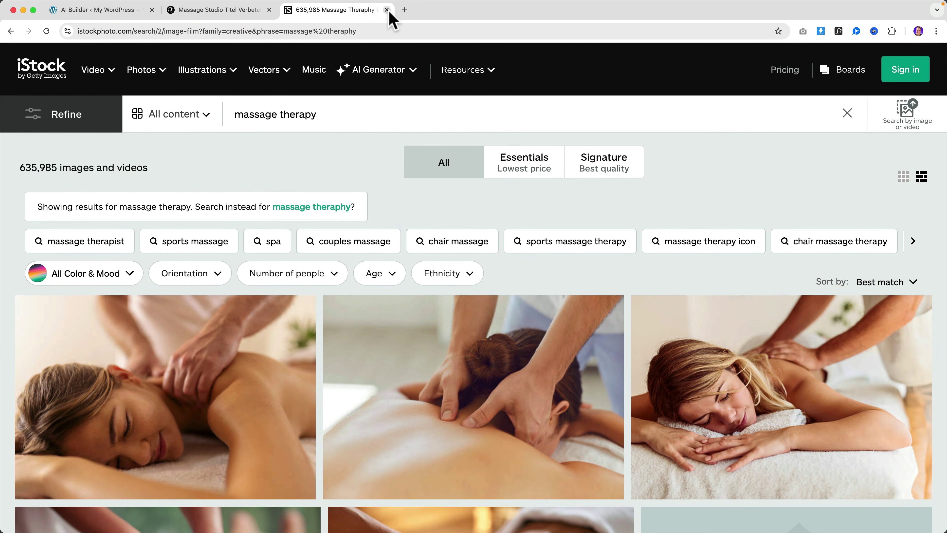
click(386, 10)
Step: Back in AI Builder, choose to upload your own images and open the file browser
click(134, 18)
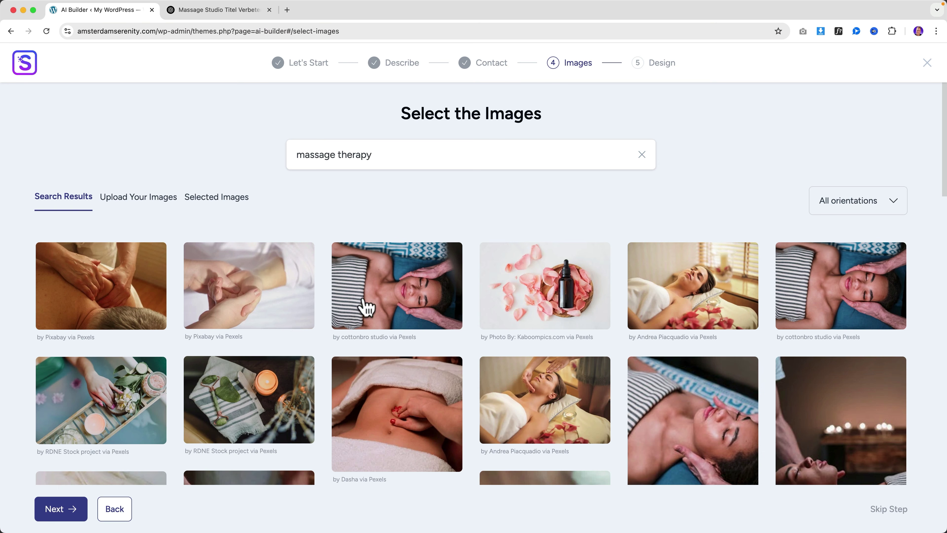
scroll(425, 383, down, 5)
scroll(402, 382, up, 5)
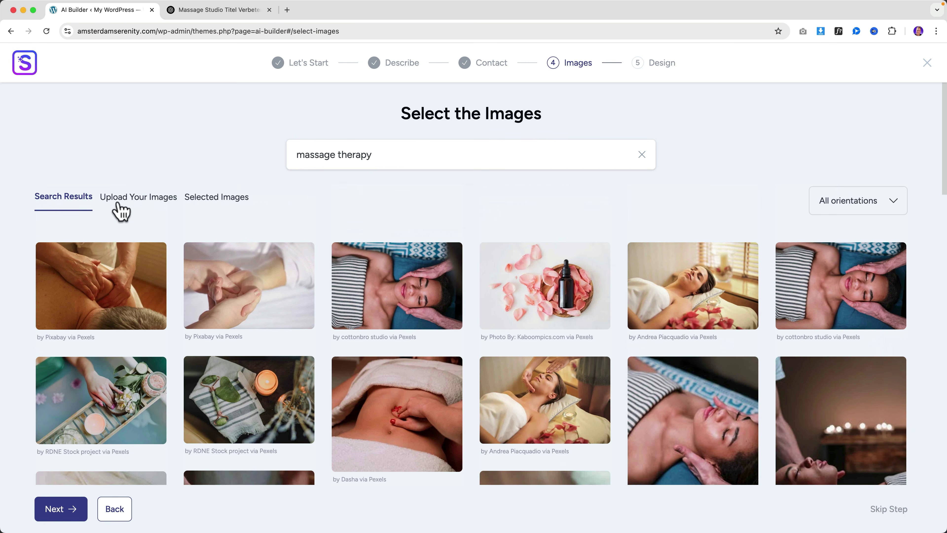
click(138, 205)
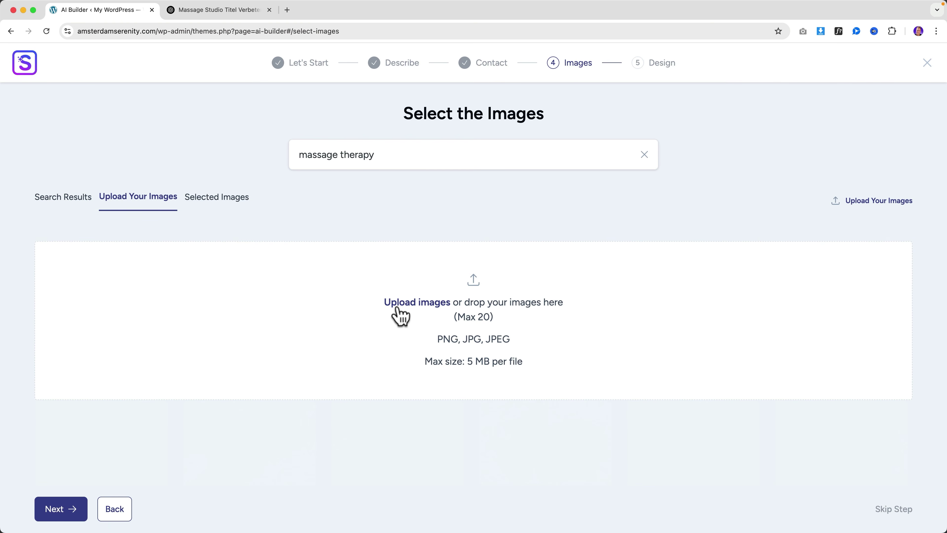
click(412, 306)
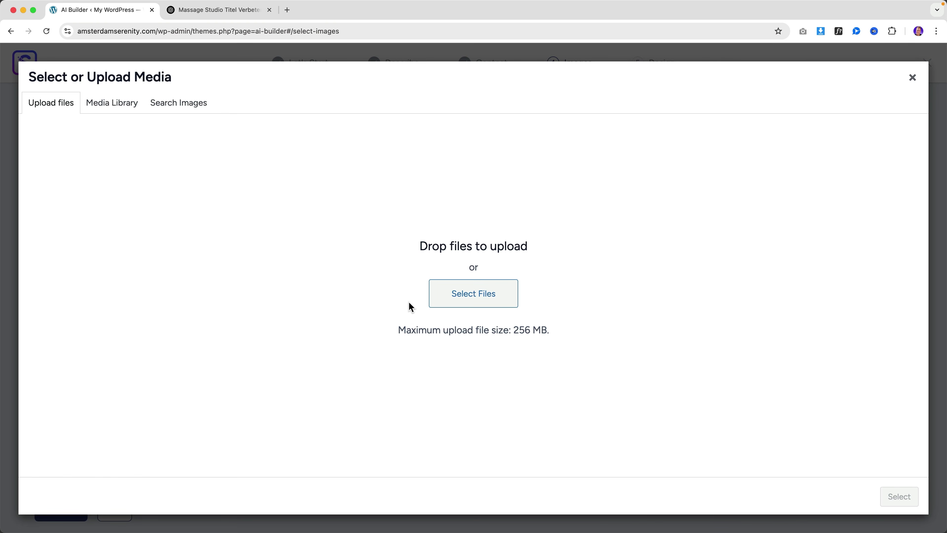
click(481, 300)
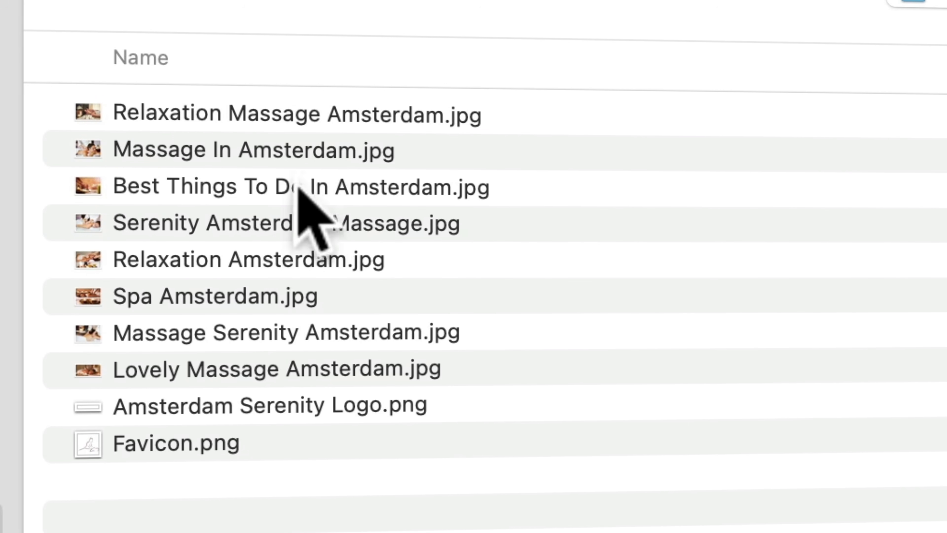
Step: Select all eight Amsterdam massage .jpg photos on the Desktop
click(300, 112)
shift+click(290, 357)
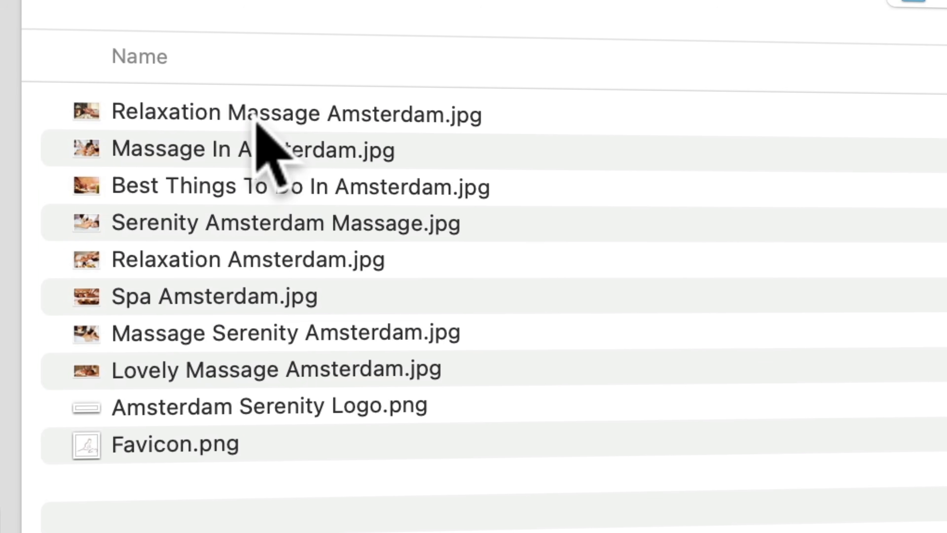
click(254, 113)
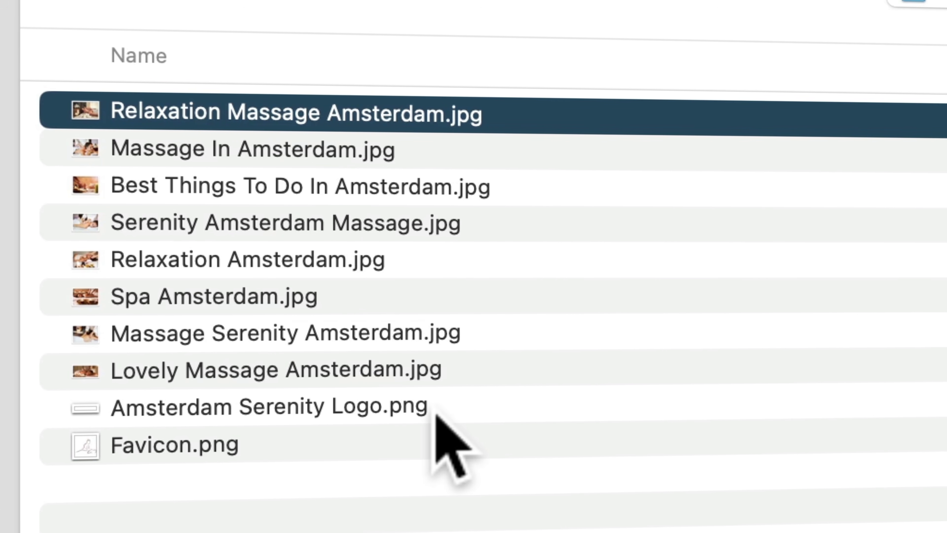
key(Down)
key(Down)
key(Down)
key(Down)
key(Down)
key(Down)
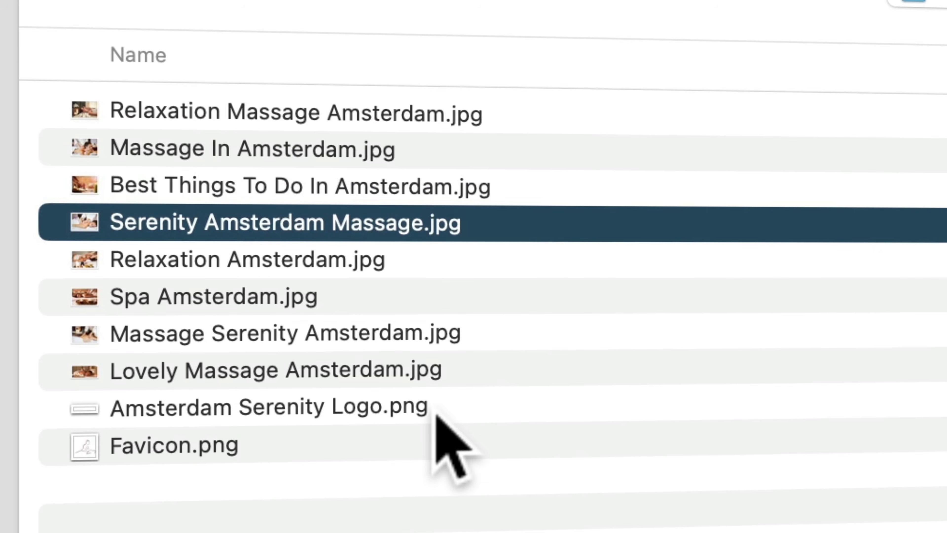
key(Down)
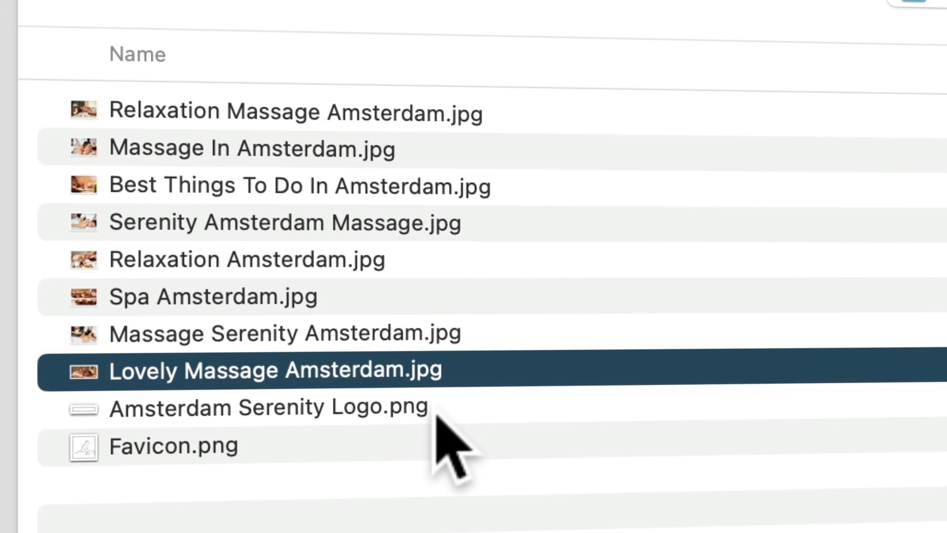
key(shift+Up)
key(shift+Up)
key(shift+Up)
key(shift+Up)
key(shift+Up)
key(shift+Up)
key(shift+Up)
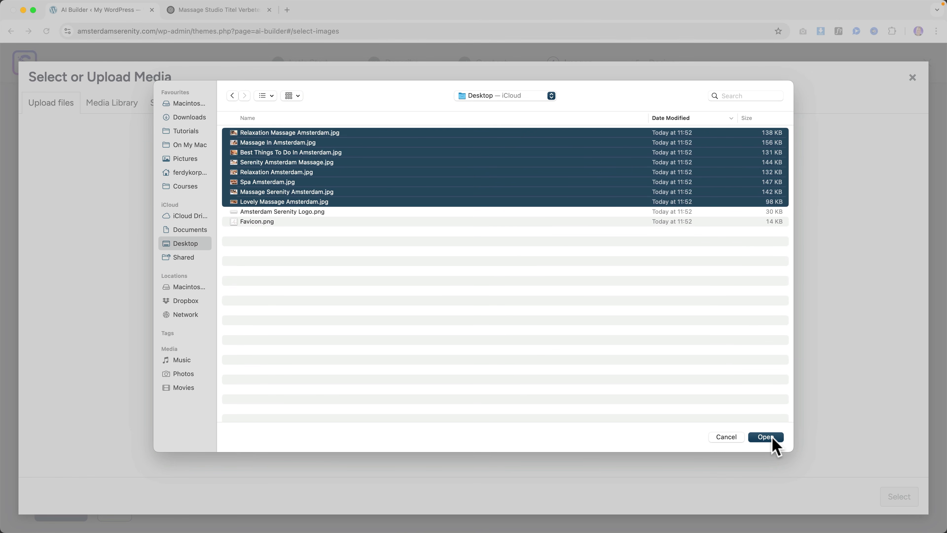
Step: Upload the eight photos and copy Lovely Massage Amsterdam's title into its alt text and description
click(772, 438)
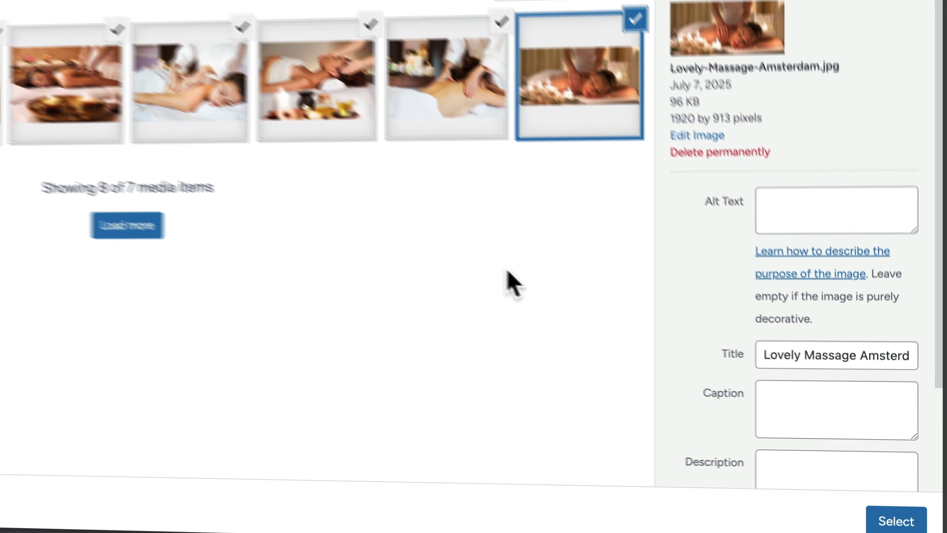
click(610, 229)
click(610, 229)
click(779, 317)
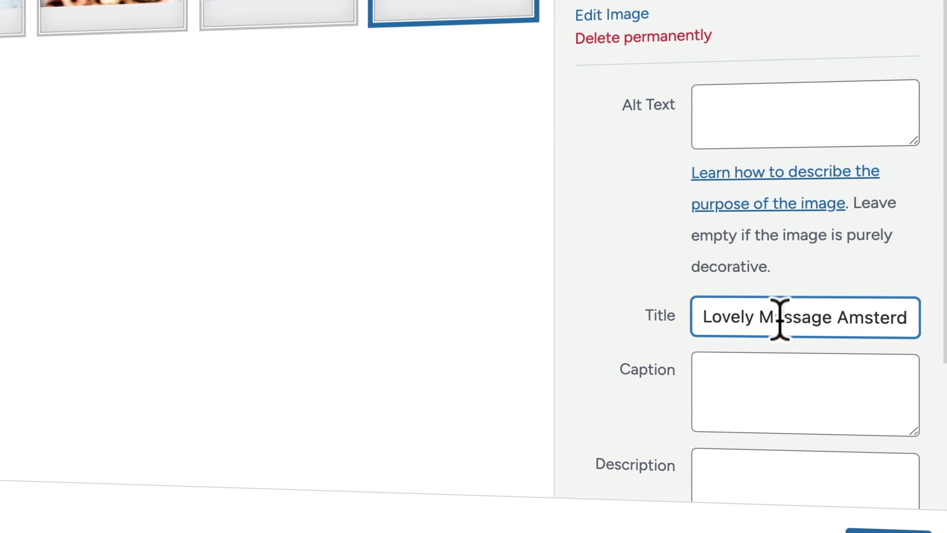
key(ctrl+a)
key(ctrl+c)
click(751, 120)
key(ctrl+v)
click(776, 463)
key(ctrl+v)
Step: Copy the third uploaded image's title into its alt text and description
click(275, 11)
click(763, 336)
key(ctrl+a)
key(ctrl+c)
click(749, 158)
key(ctrl+v)
click(782, 482)
key(ctrl+v)
Step: Reuse the Relaxation Amsterdam image's title as its alt text and description
click(138, 11)
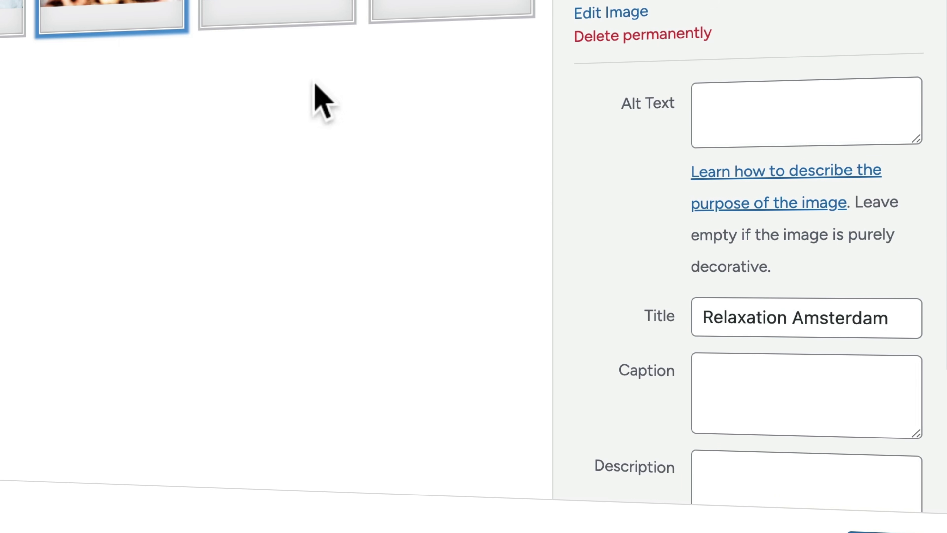
click(748, 303)
key(ctrl+a)
key(ctrl+c)
click(739, 118)
key(ctrl+v)
click(767, 462)
key(ctrl+v)
Step: Copy the Serenity Amsterdam Massage and Relaxation Massage Amsterdam titles into their alt text fields
click(4, 11)
click(792, 317)
key(ctrl+a)
key(ctrl+c)
click(738, 142)
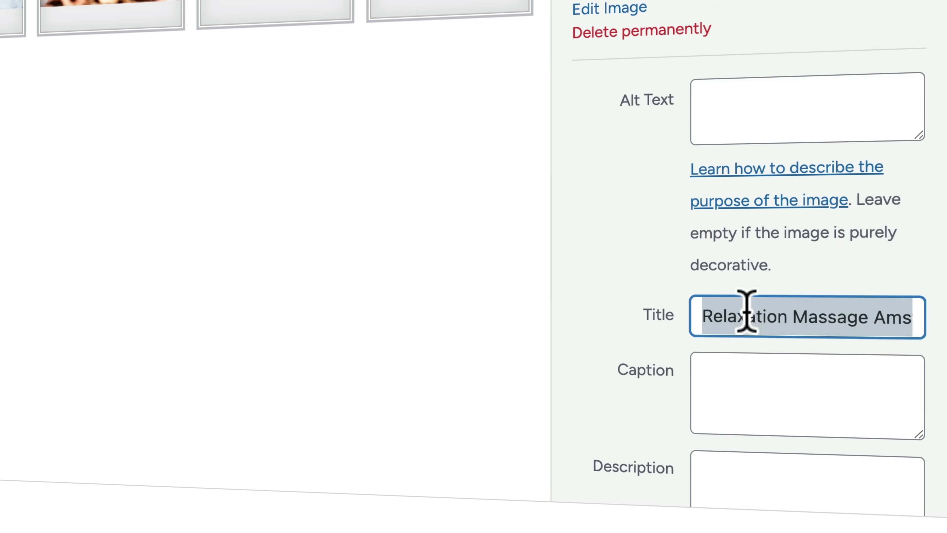
click(783, 108)
key(ctrl+v)
click(744, 461)
key(ctrl+v)
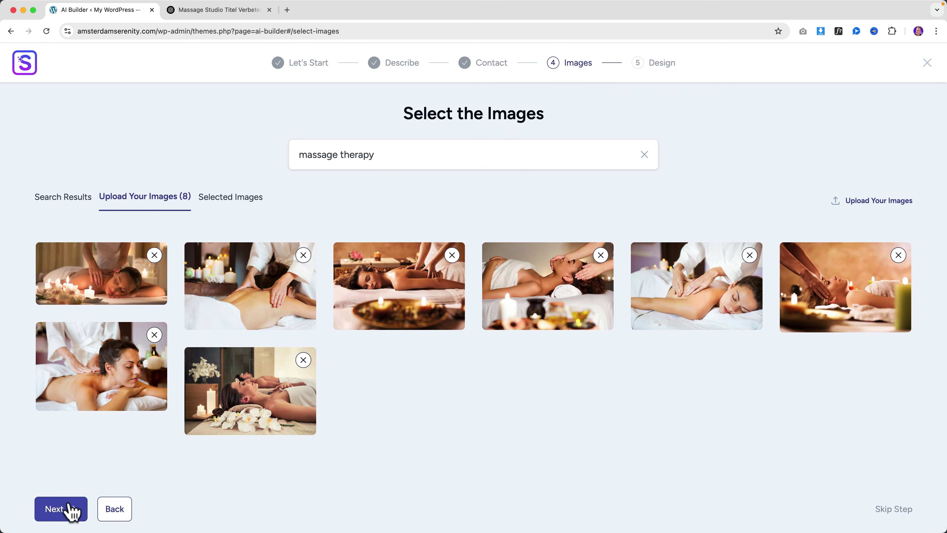
Step: Continue to the Design step and switch the page builder to Elementor (Beta)
click(65, 508)
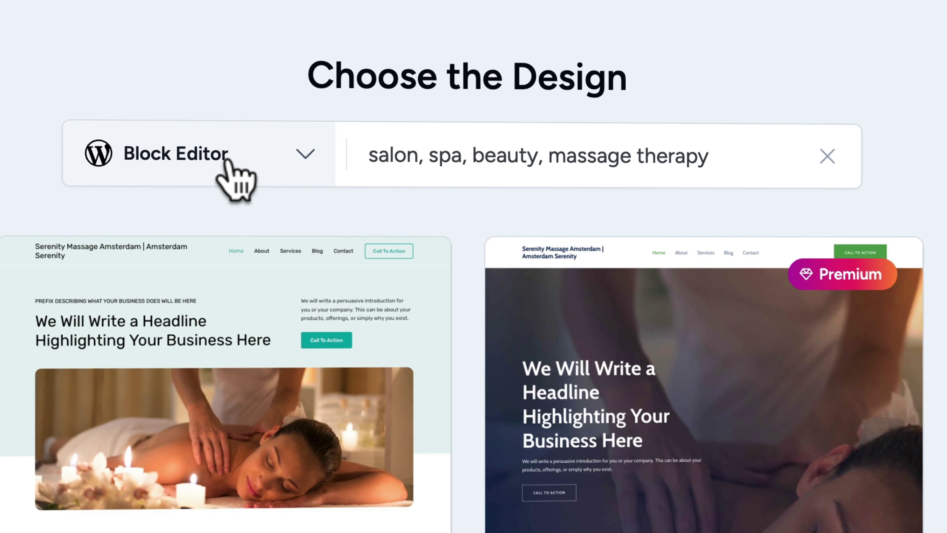
click(373, 161)
click(205, 279)
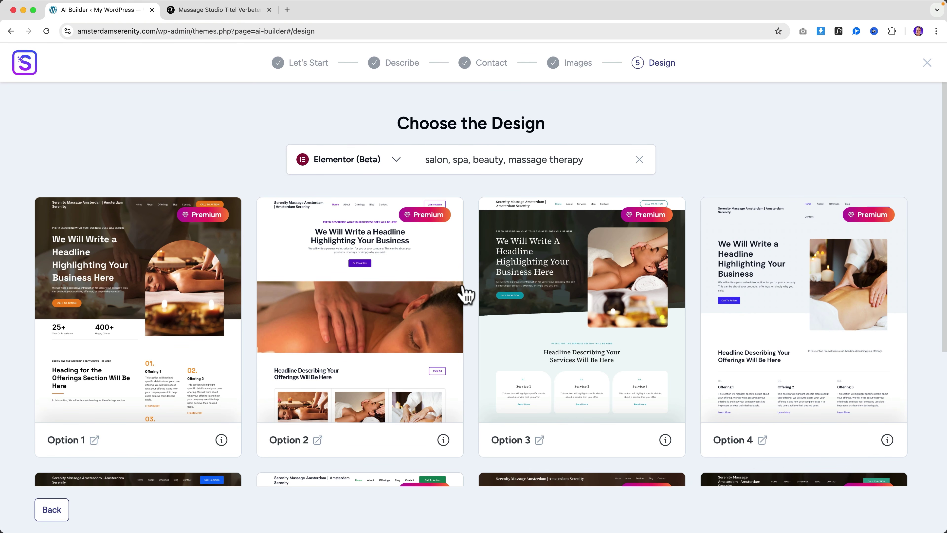
Step: Load more designs twice and review massage design Options 1 through 16
scroll(465, 295, down, 8)
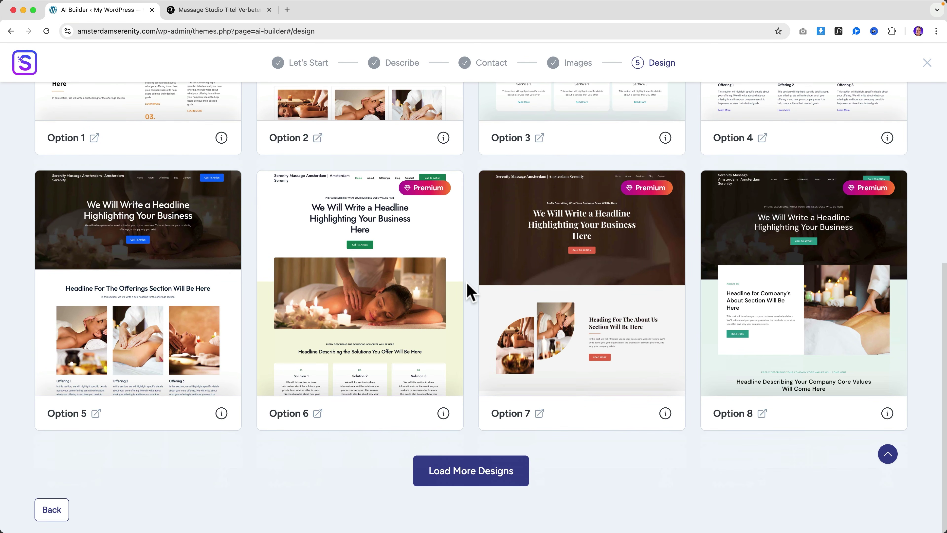
click(478, 473)
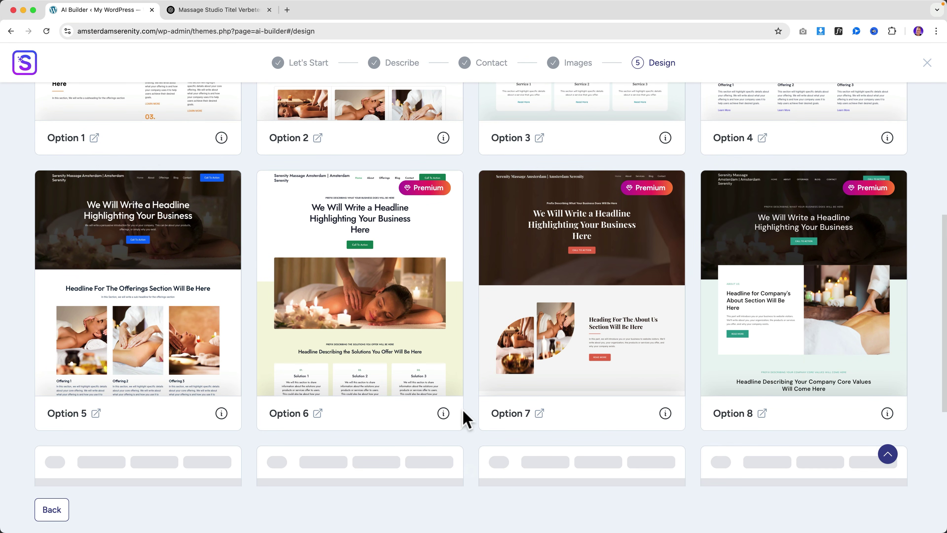
scroll(467, 414, down, 7)
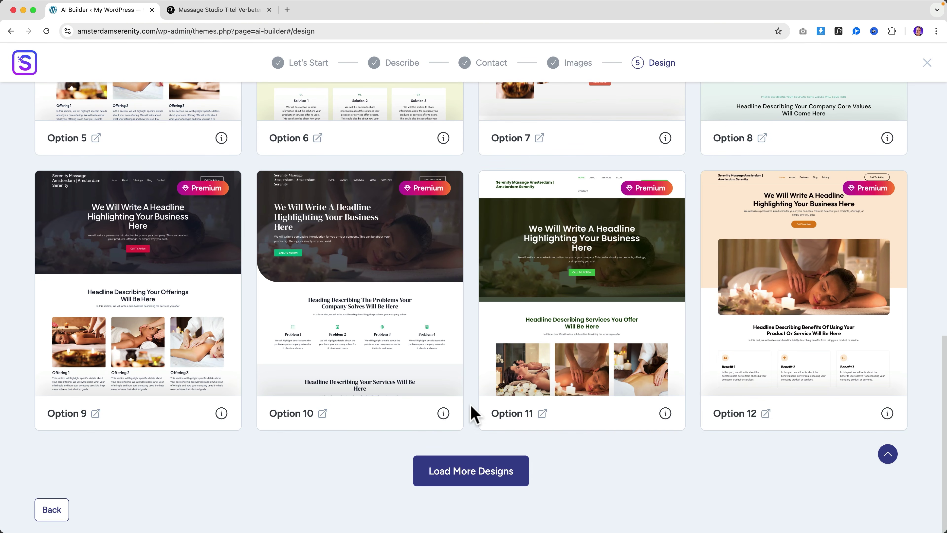
click(469, 482)
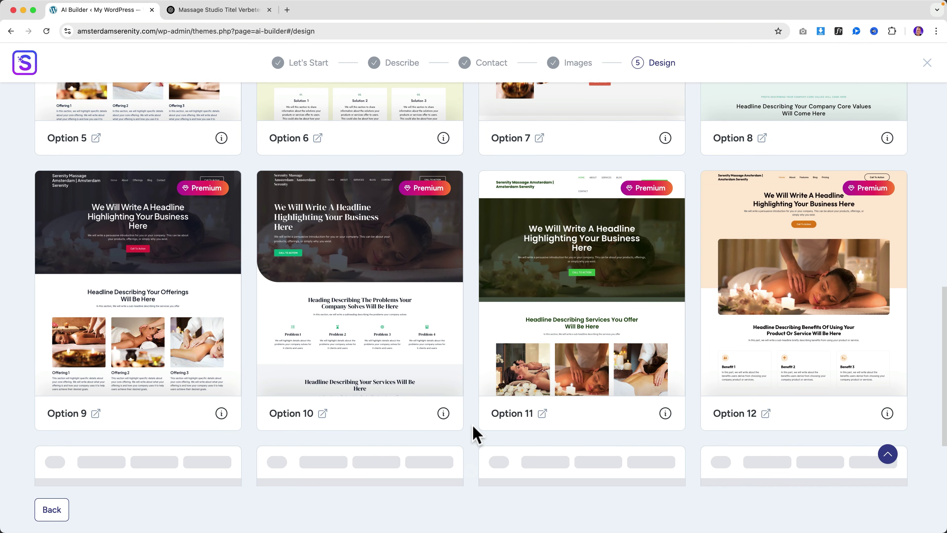
scroll(475, 433, down, 6)
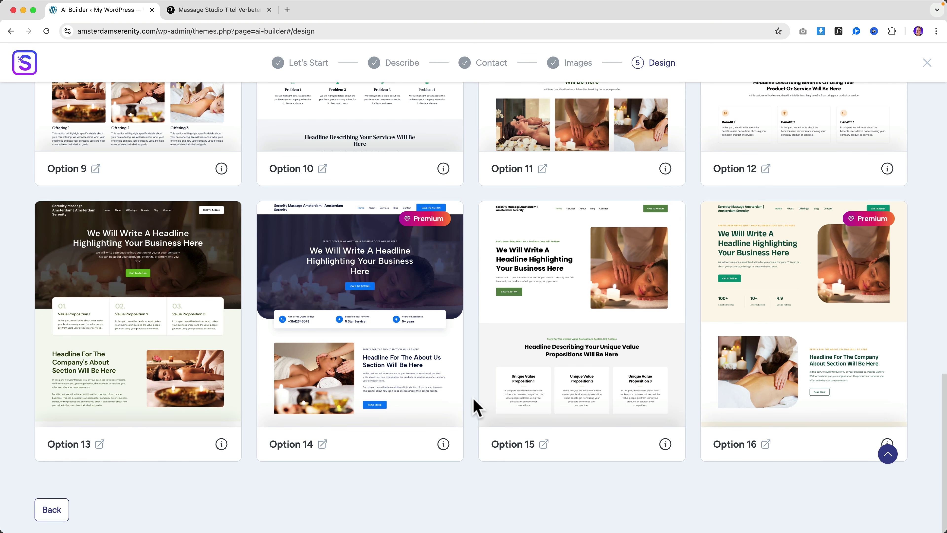
scroll(473, 408, up, 20)
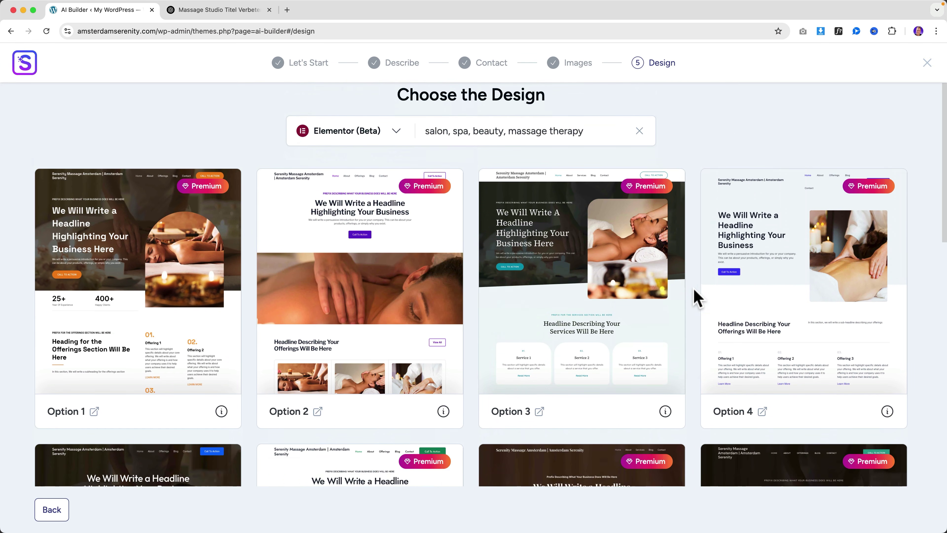
scroll(694, 291, down, 8)
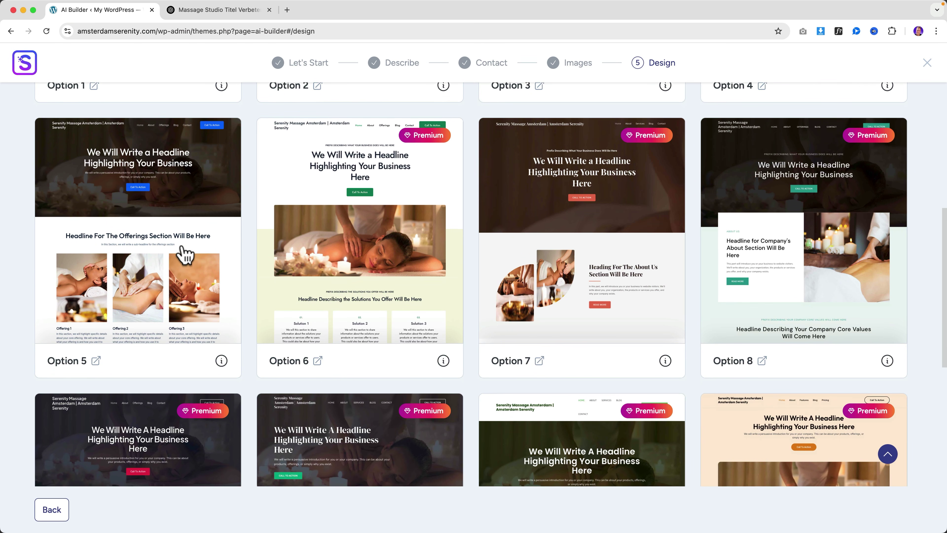
scroll(269, 276, down, 10)
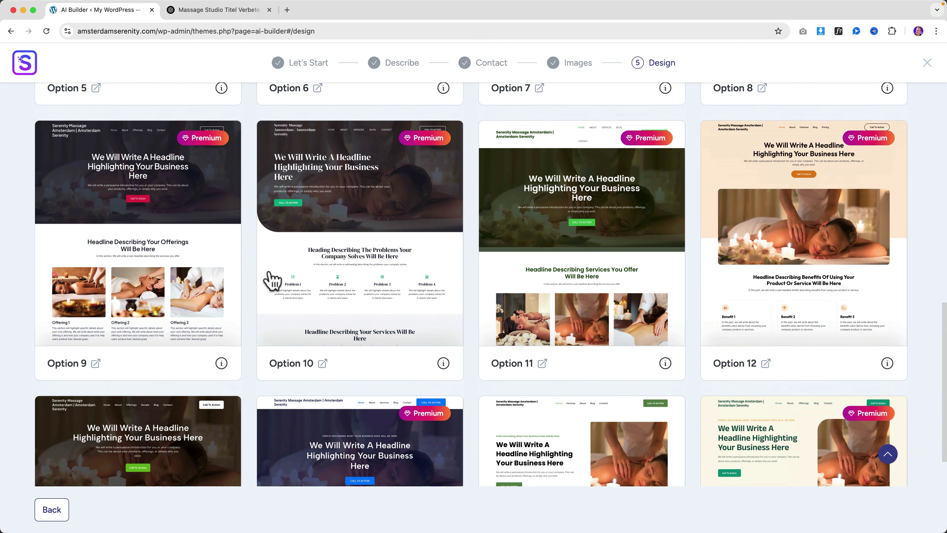
scroll(272, 279, down, 3)
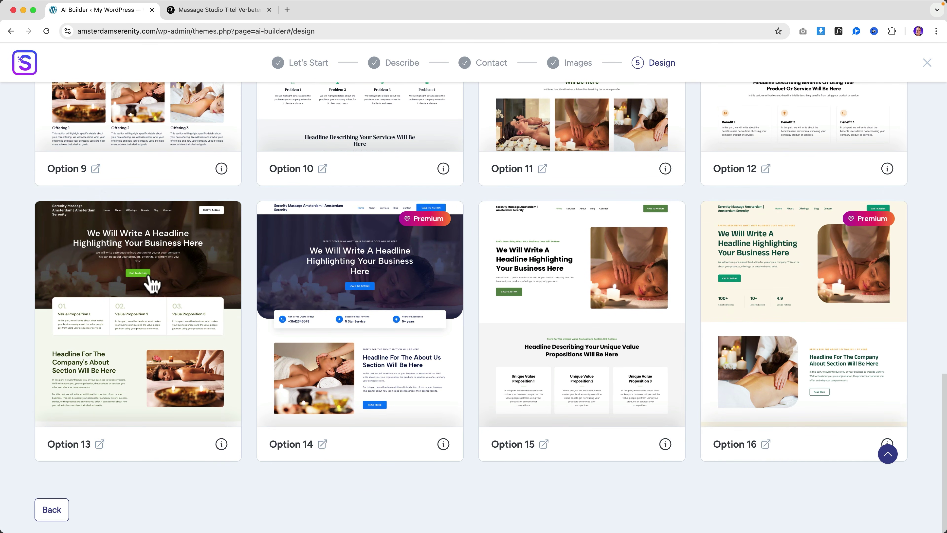
scroll(443, 276, up, 13)
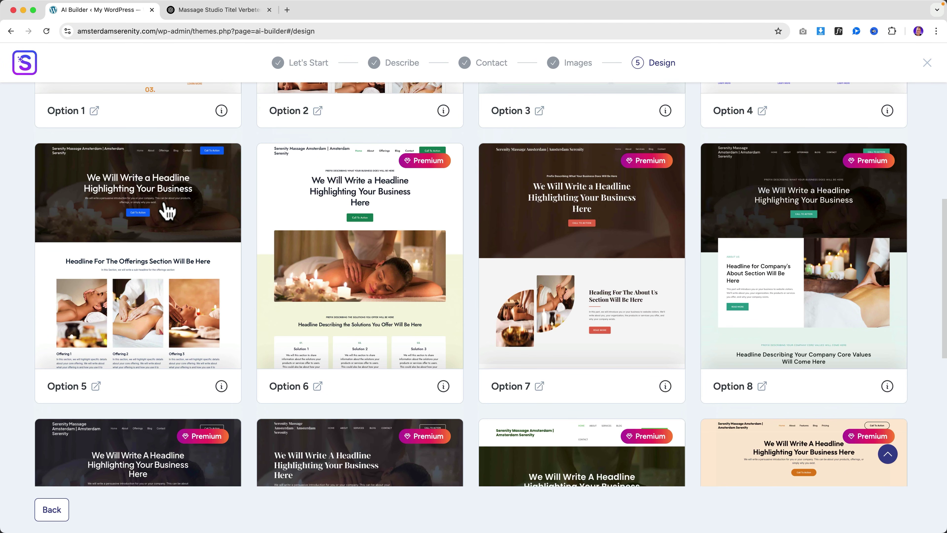
click(96, 387)
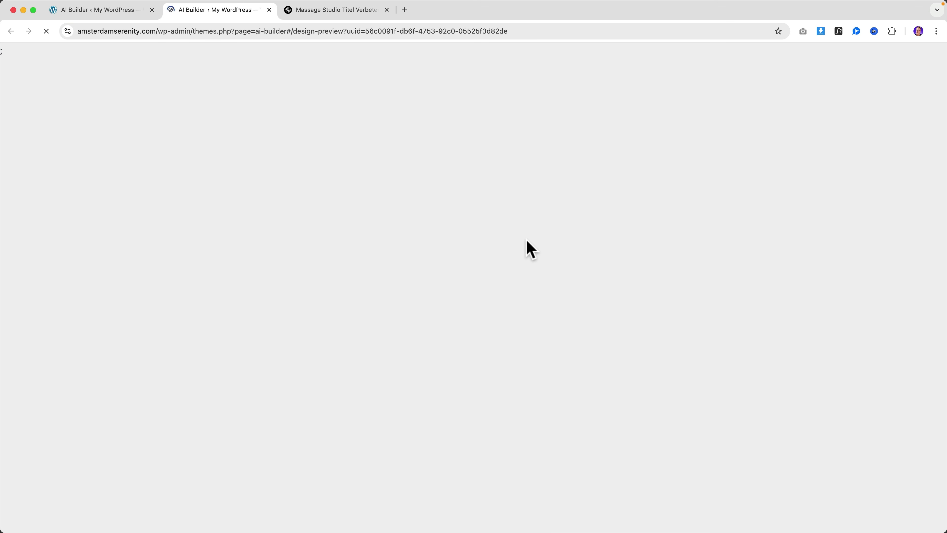
scroll(526, 240, down, 5)
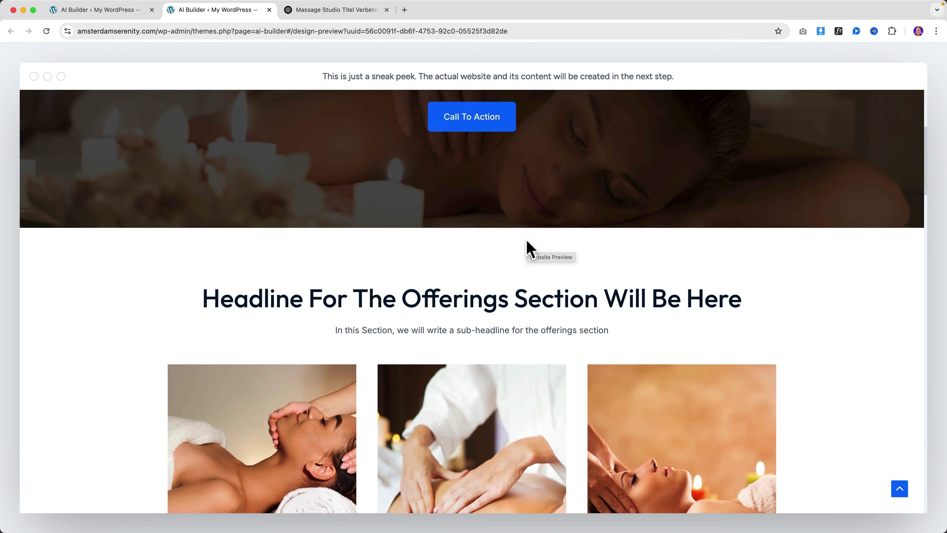
scroll(526, 240, down, 10)
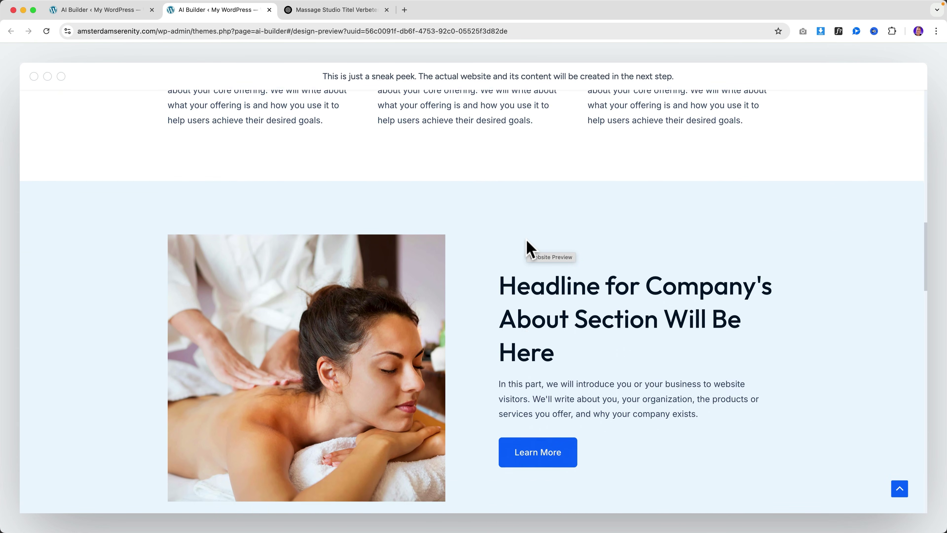
scroll(526, 239, down, 10)
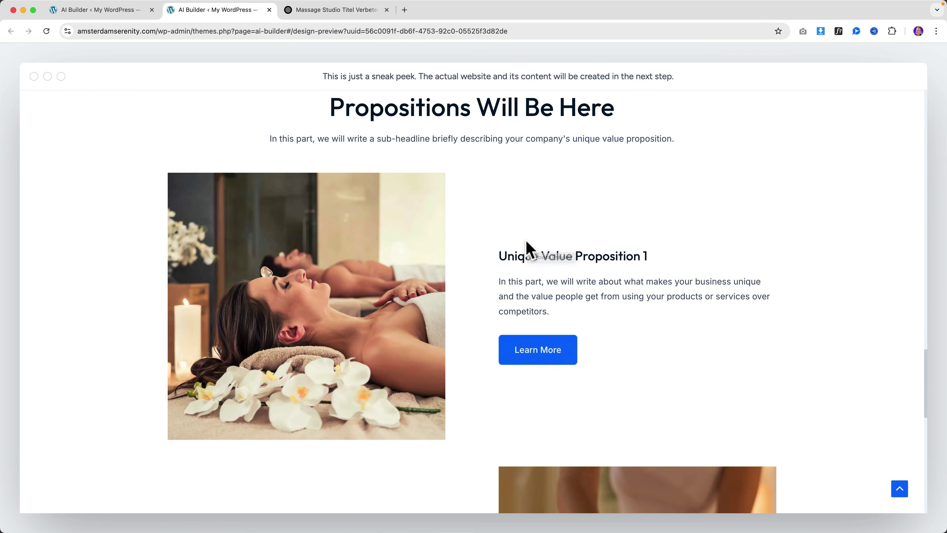
scroll(526, 241, down, 10)
scroll(309, 161, up, 15)
scroll(310, 157, up, 15)
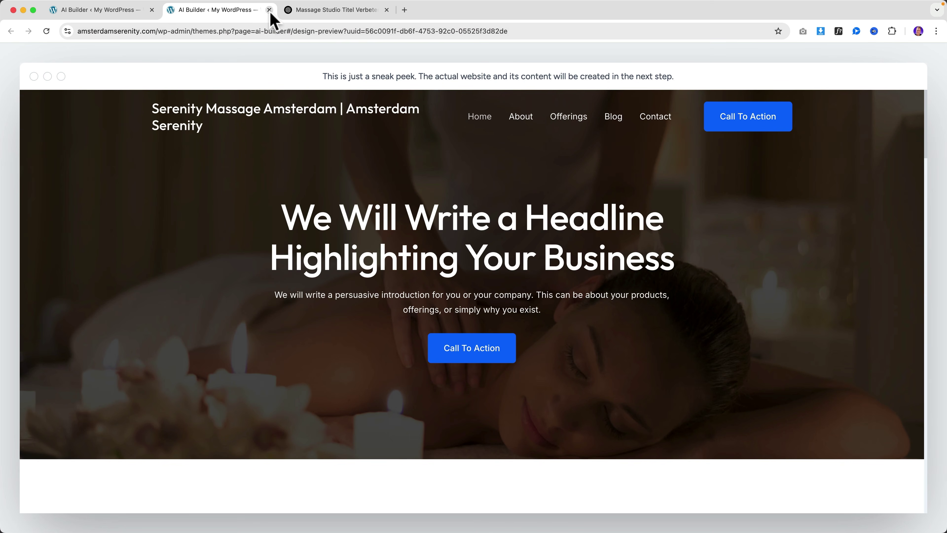
click(269, 10)
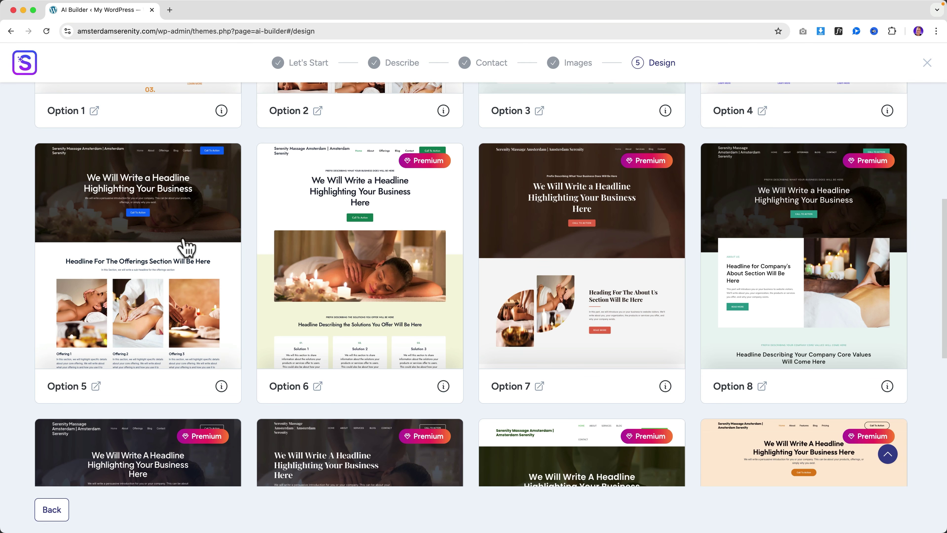
Step: Open design Option 5 and, after trying Styles 1, 2, 7 and 9, apply teal Style 8
click(128, 224)
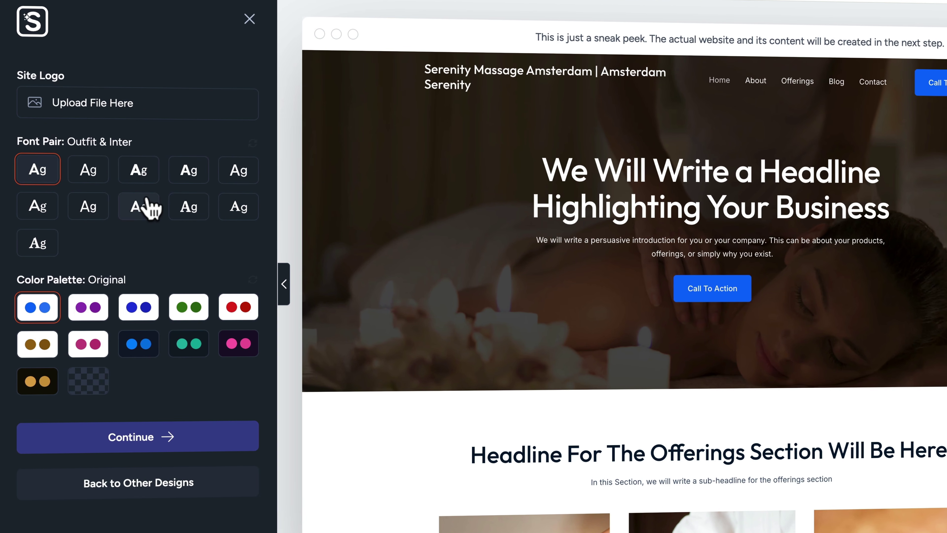
click(88, 322)
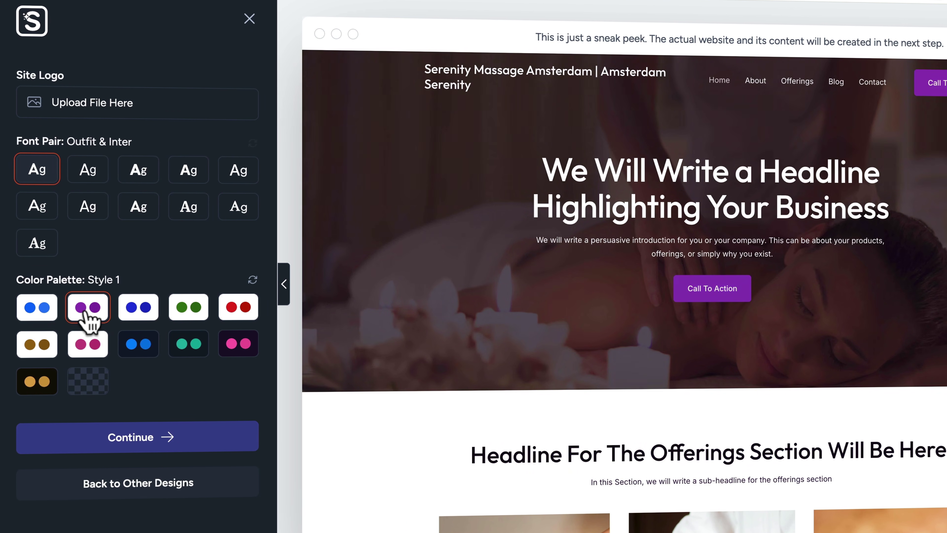
click(146, 314)
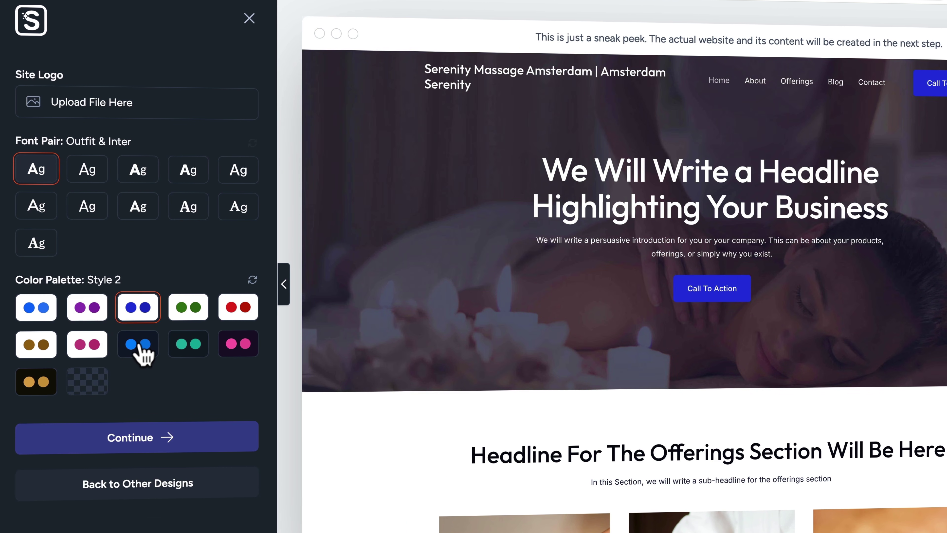
click(140, 348)
scroll(773, 348, down, 15)
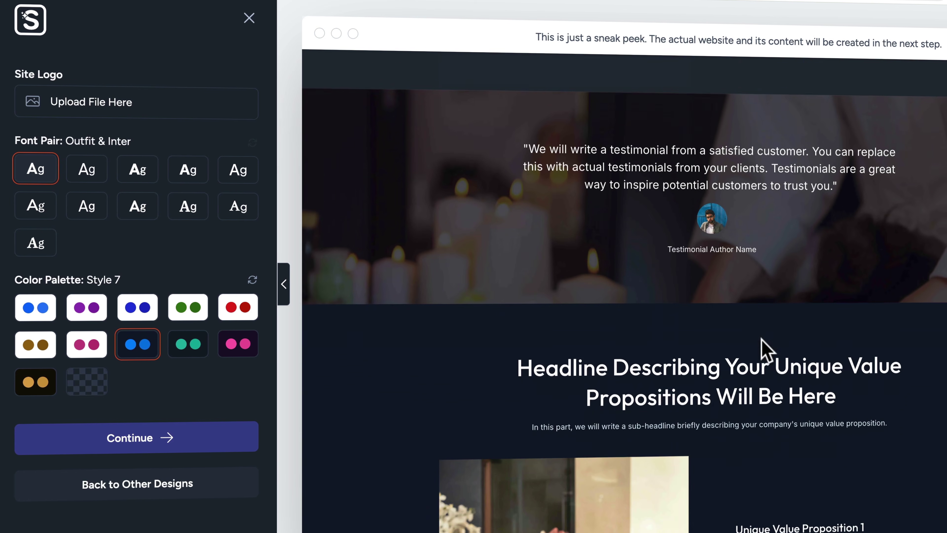
scroll(593, 355, up, 15)
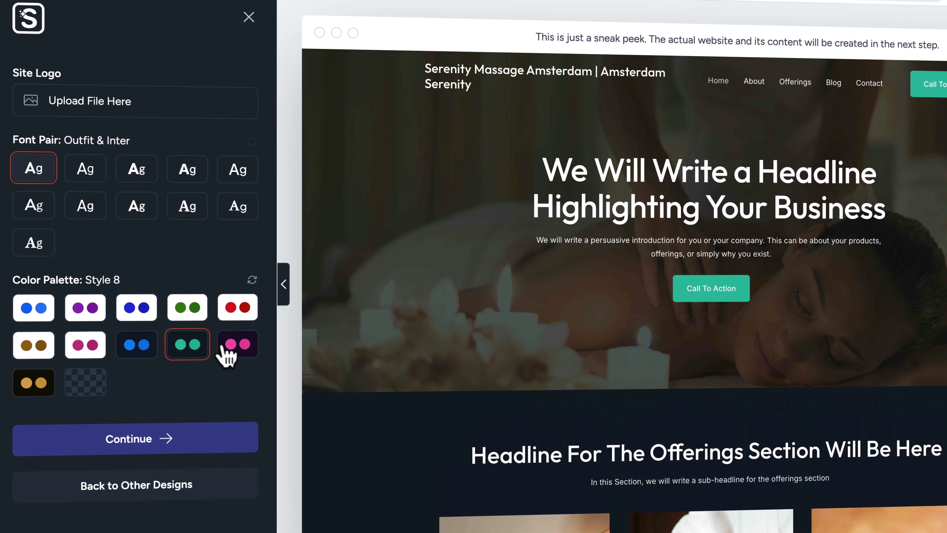
click(237, 344)
click(139, 344)
click(187, 349)
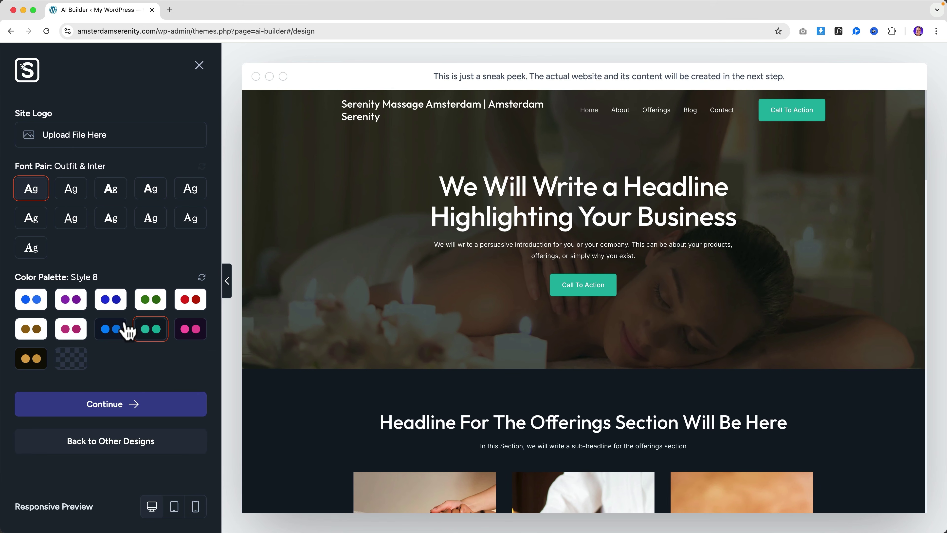
click(170, 14)
text(yout)
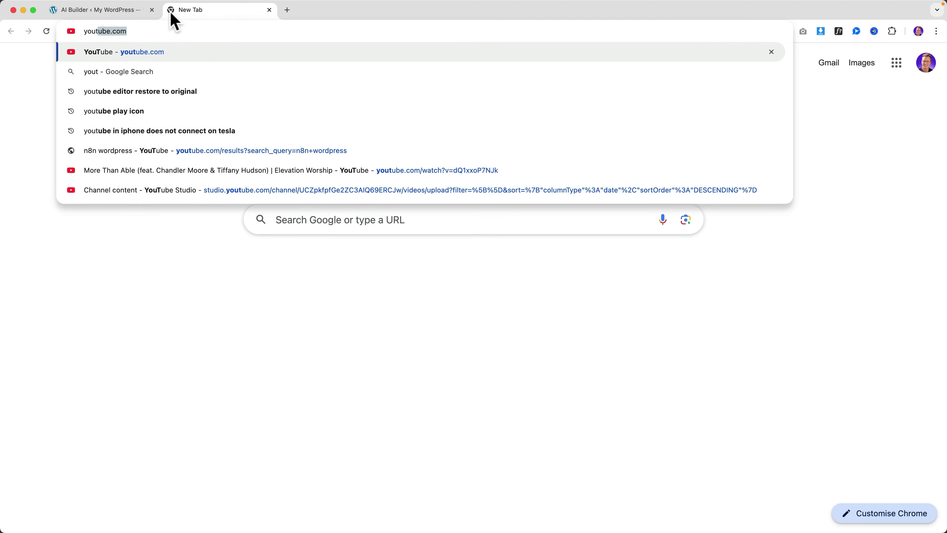
key(Return)
click(241, 57)
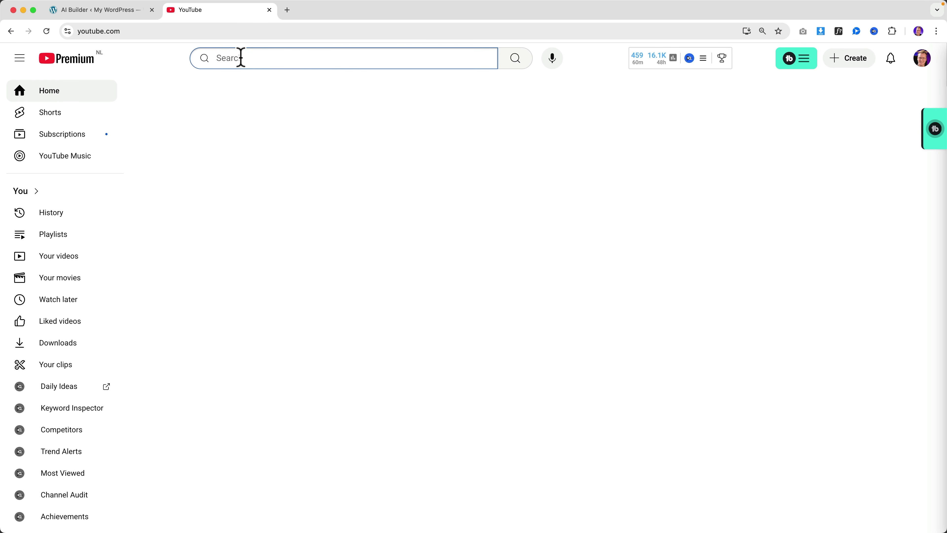
text(elementor tutorial ferdy)
key(Return)
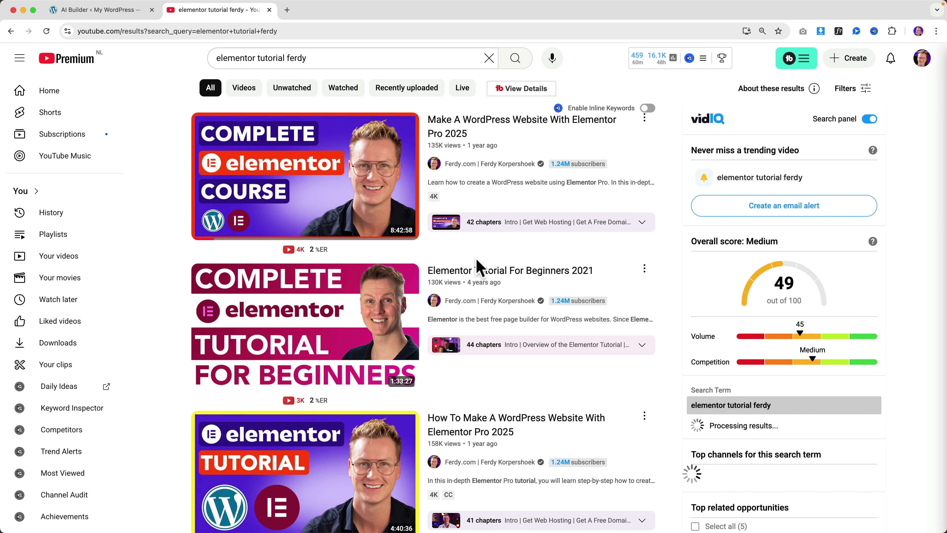
scroll(479, 266, down, 8)
scroll(483, 266, down, 8)
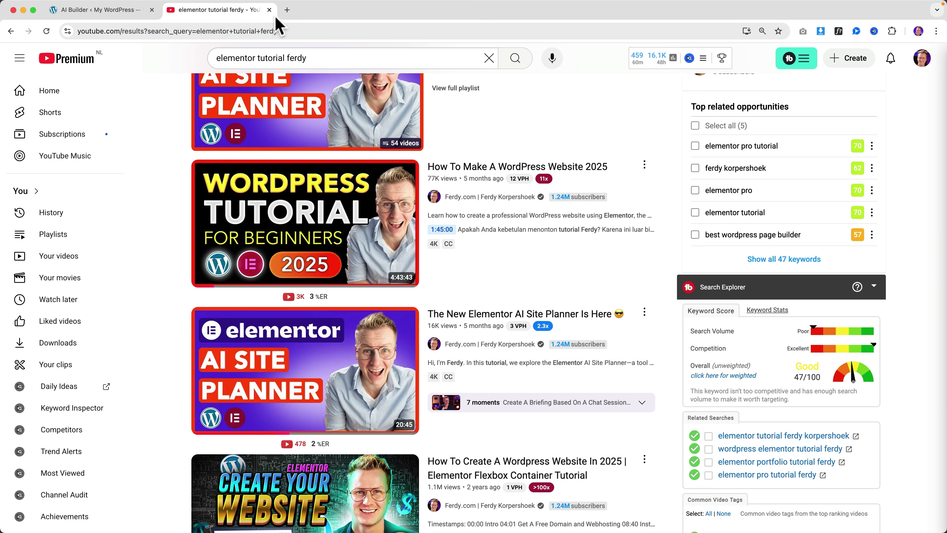
click(269, 10)
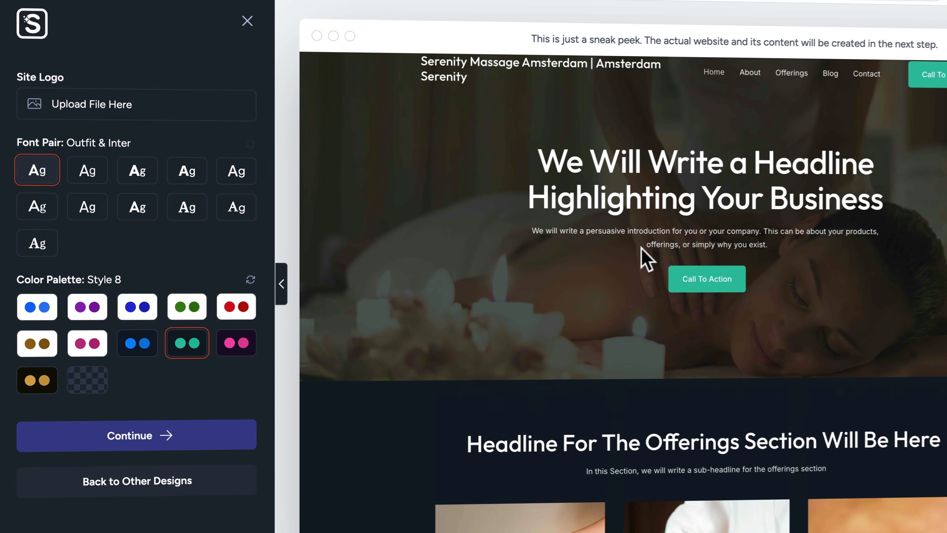
Step: Restore the Original palette and, after previewing other font pairs, keep Outfit & Inter
click(36, 309)
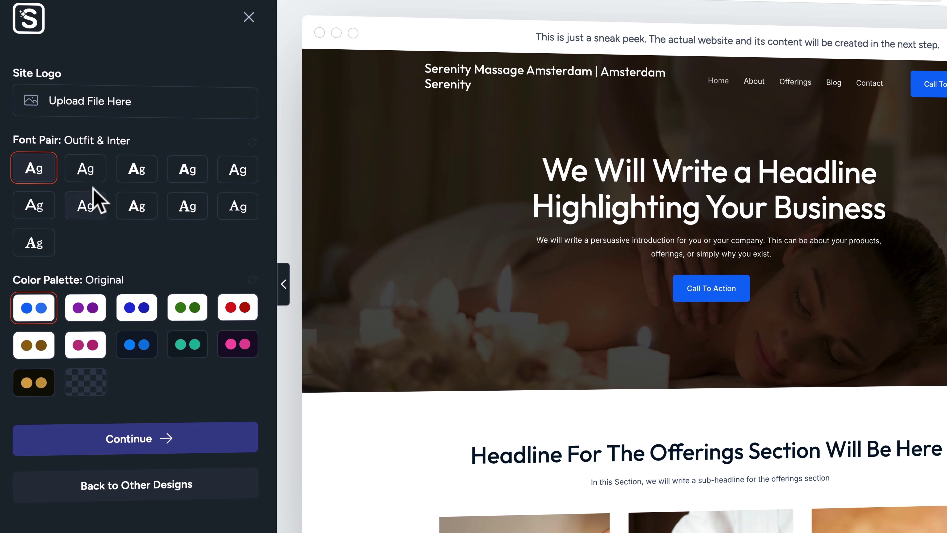
click(86, 180)
click(130, 179)
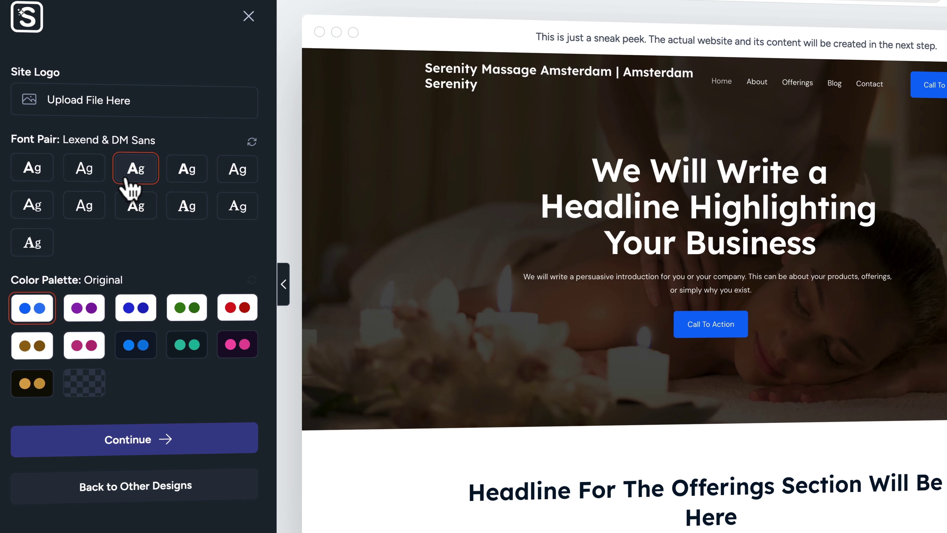
click(191, 175)
click(237, 171)
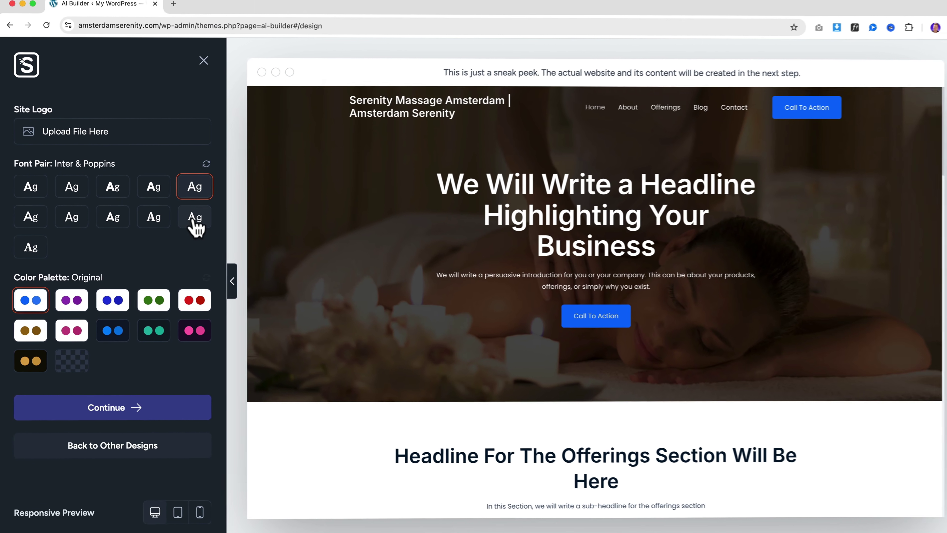
click(237, 207)
click(38, 194)
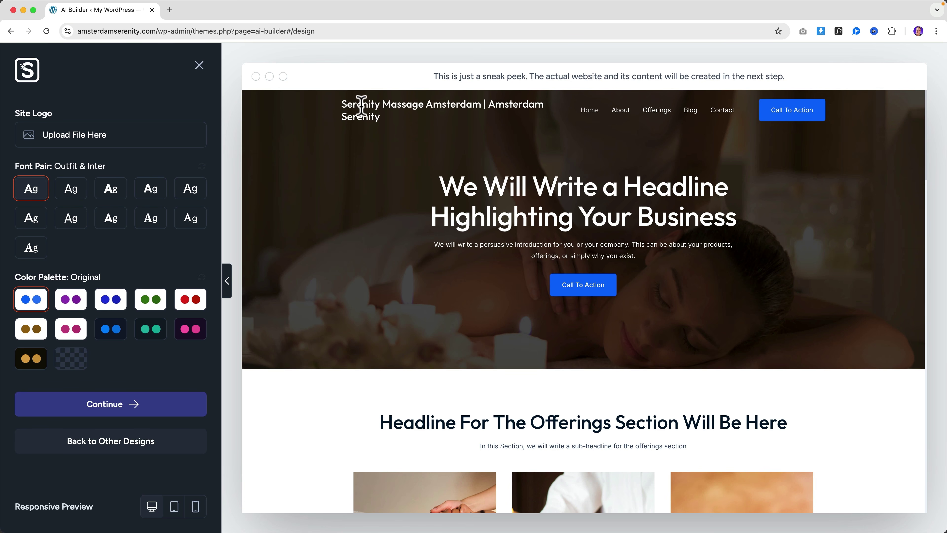
click(169, 11)
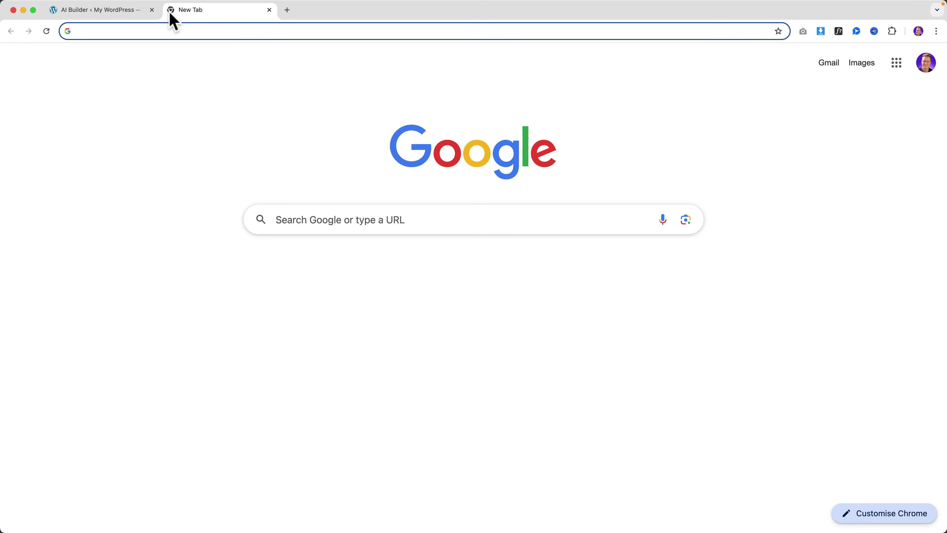
Step: Load YouTube and search for 'ferdy logo' tutorial videos
text(you)
key(Return)
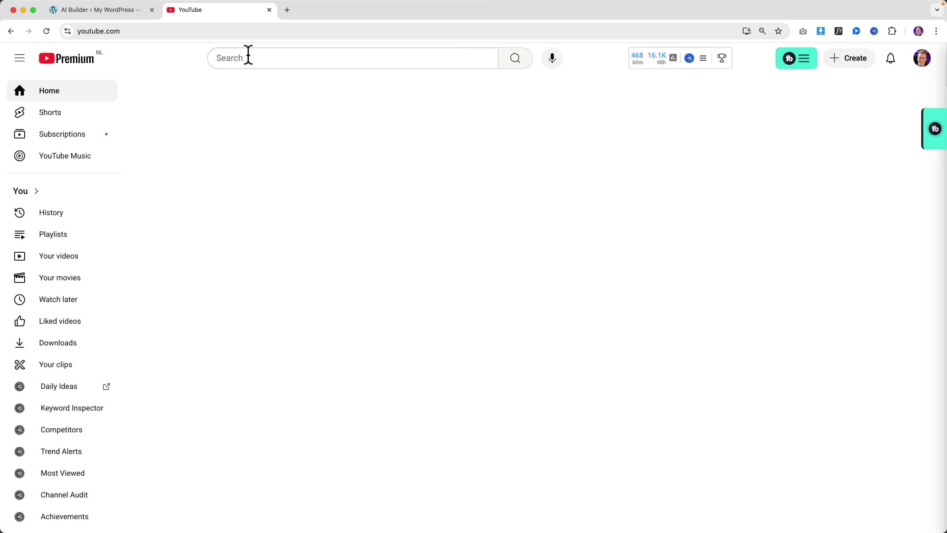
click(247, 57)
text(ferdy )
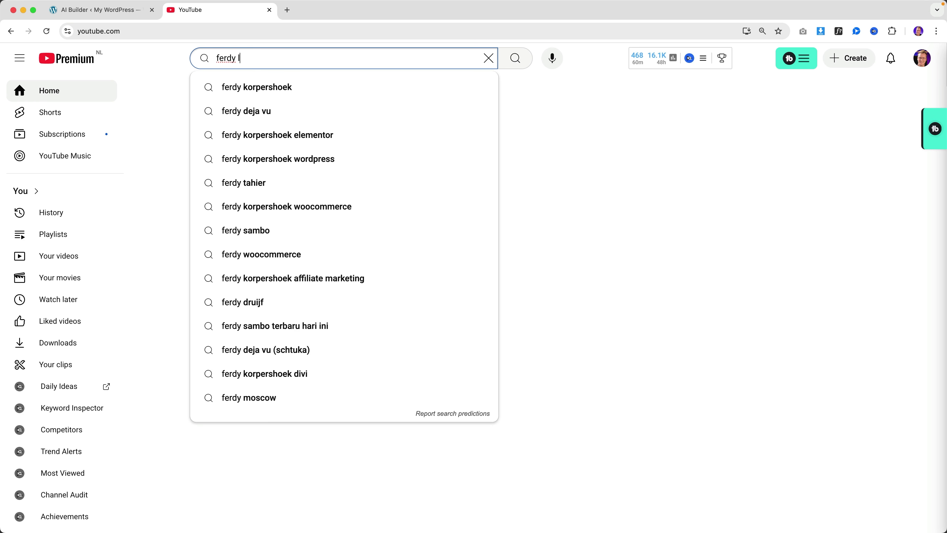
text(logo)
key(Return)
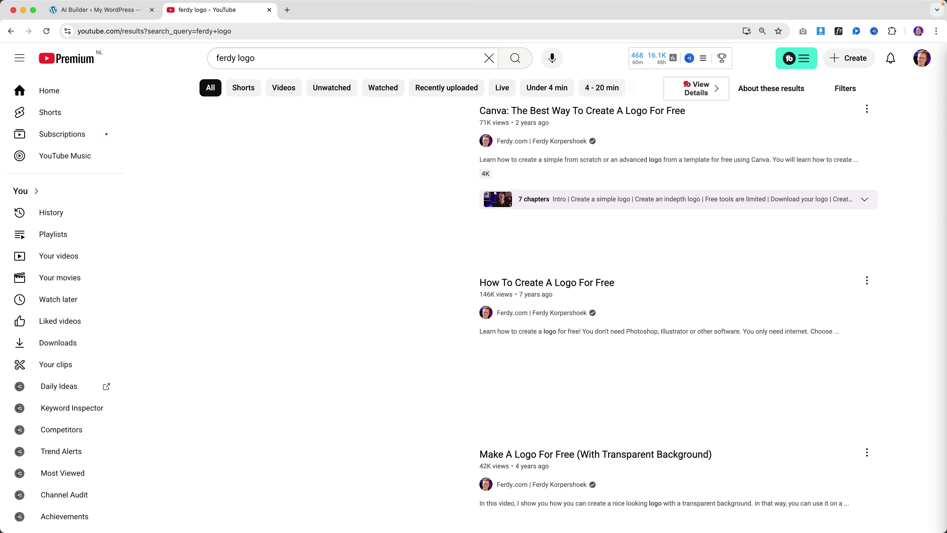
Step: Close YouTube and upload the Amsterdam Serenity Logo and Favicon PNGs to the media library
key(super+w)
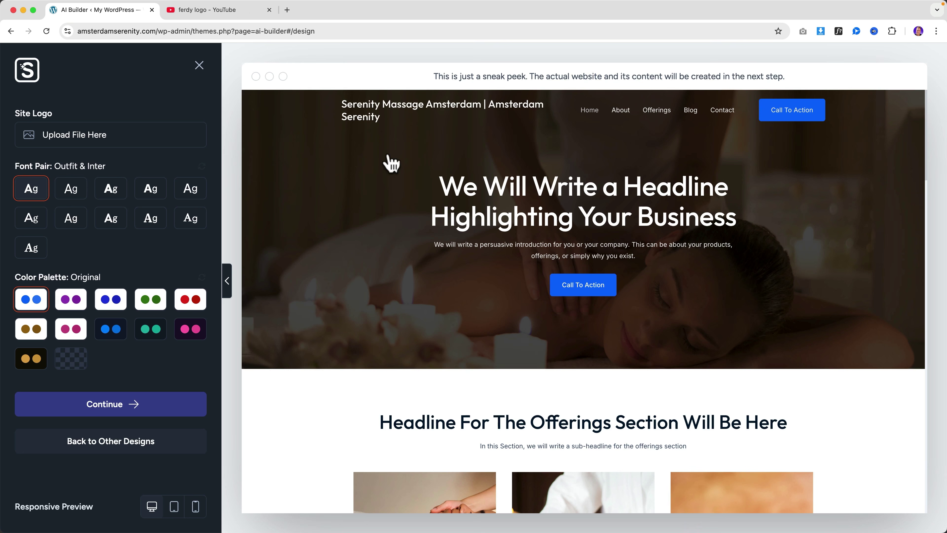
click(59, 138)
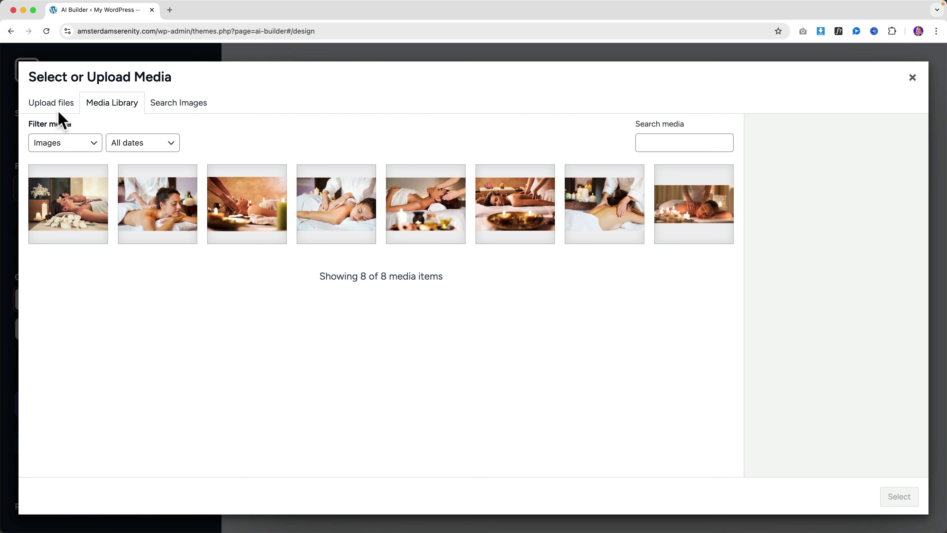
click(58, 109)
click(471, 310)
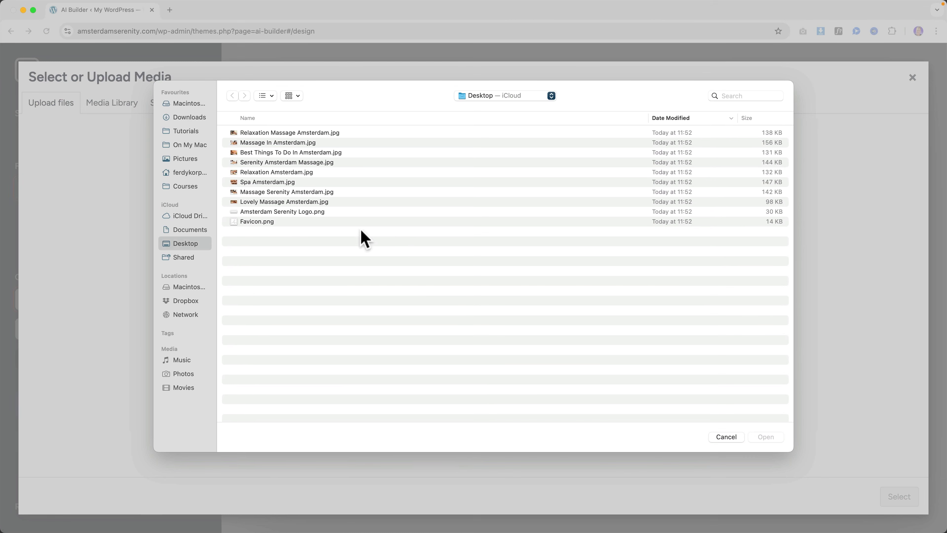
click(264, 212)
key(space)
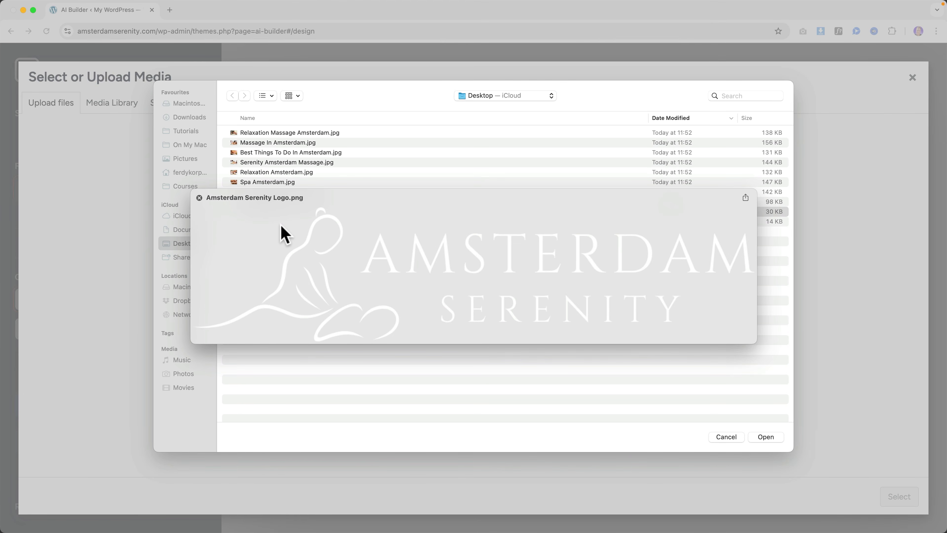
key(Down)
key(space)
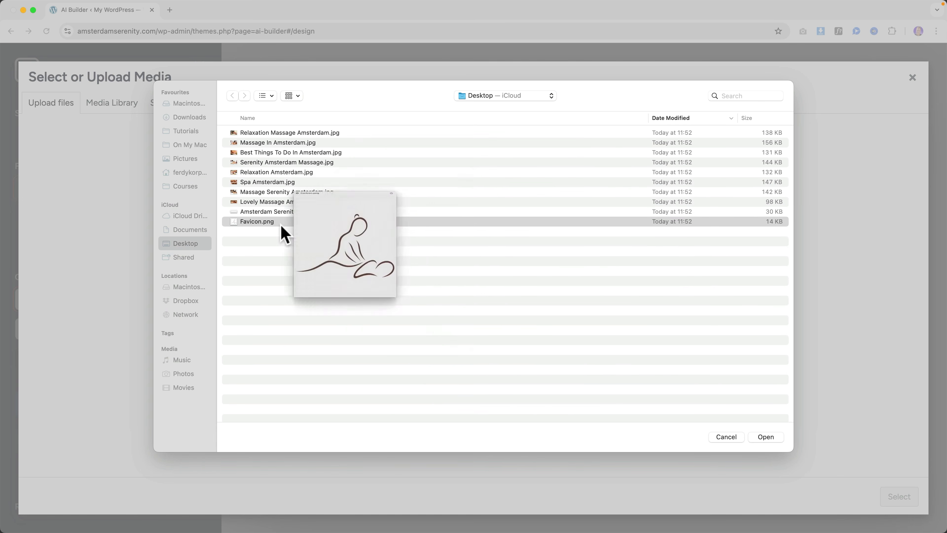
key(shift+Up)
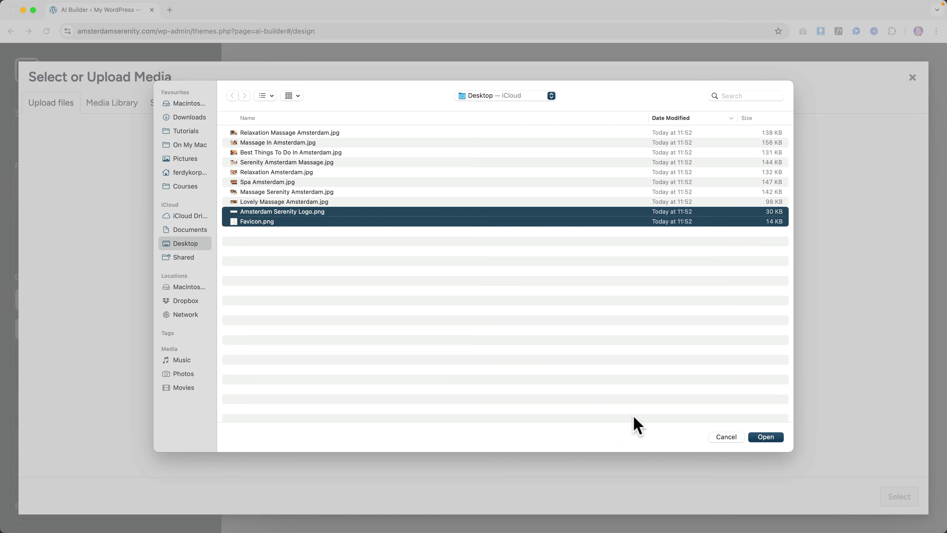
click(759, 439)
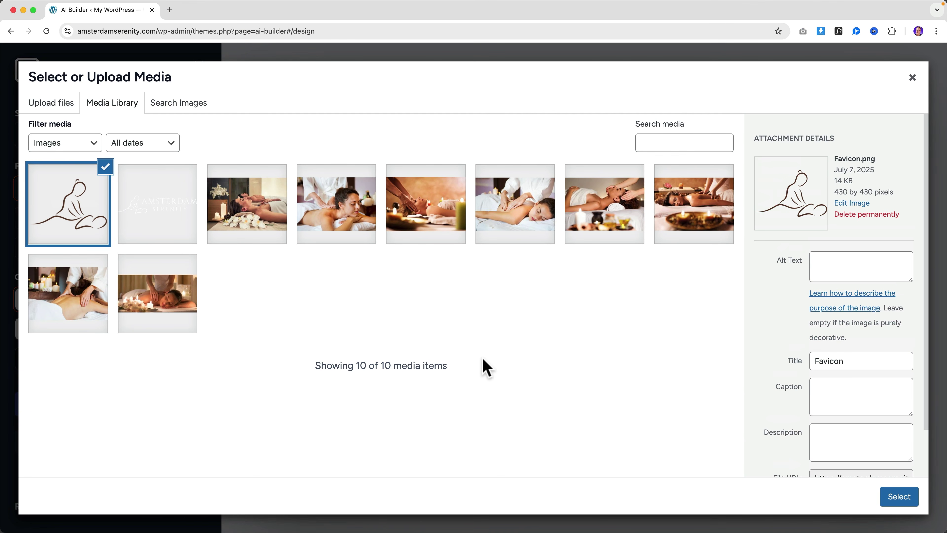
Step: Copy the logo's title into its alt text and description and set it as Site Logo
click(154, 211)
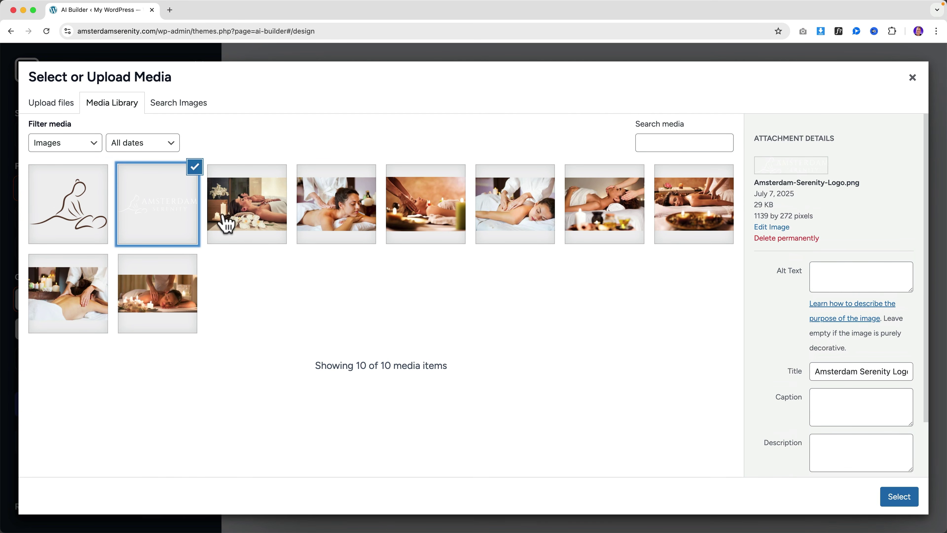
click(840, 372)
key(super+a)
key(super+c)
click(831, 288)
key(super+v)
click(846, 450)
key(super+v)
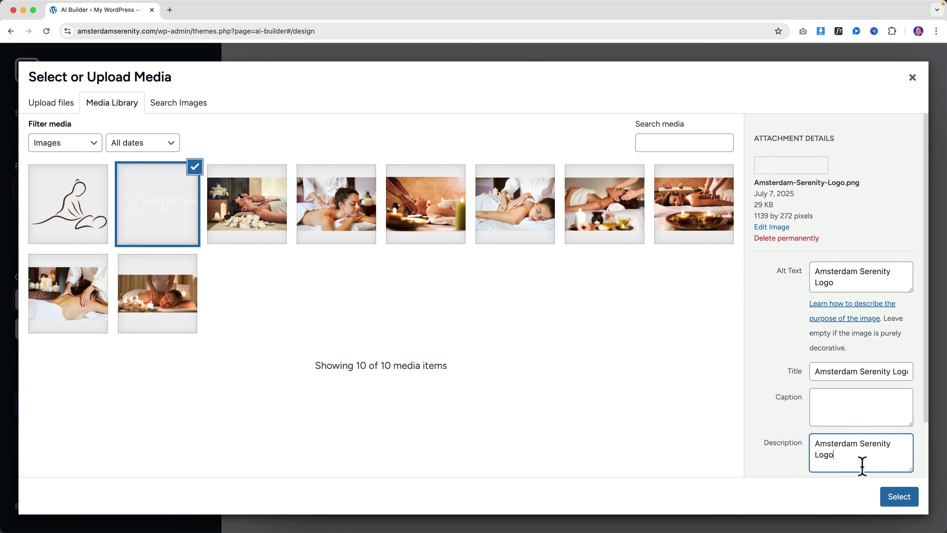
click(899, 498)
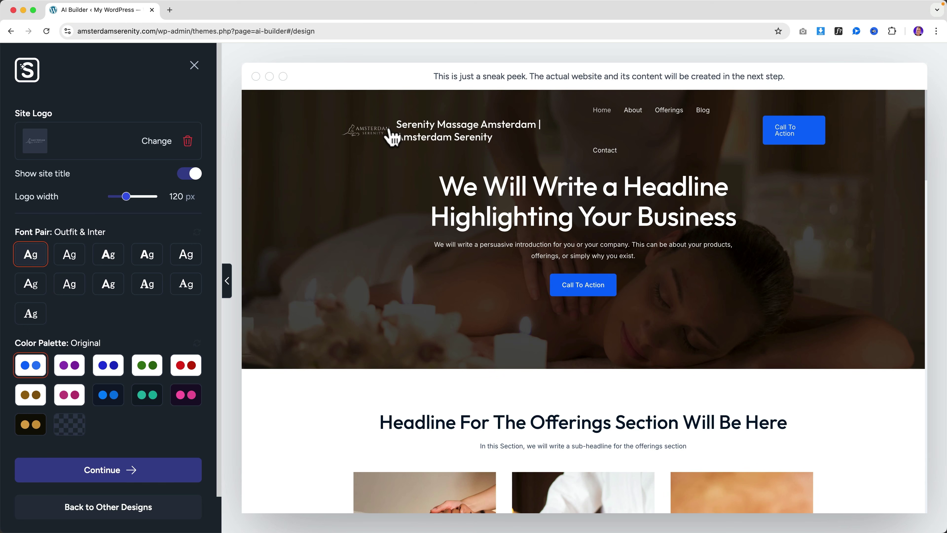
Step: Hide the site title, widen the logo to 250 px, and settle on Outfit & DM Sans fonts
click(190, 176)
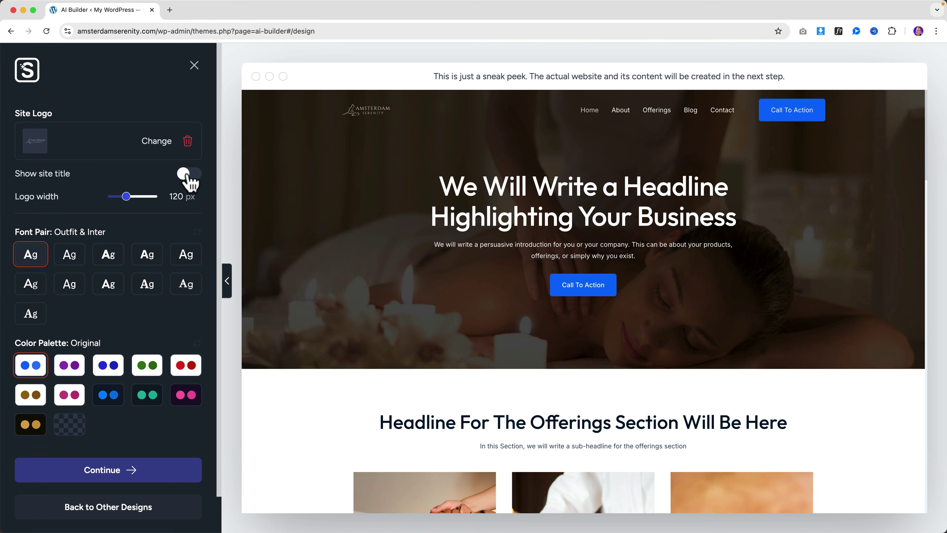
drag(126, 197, 156, 197)
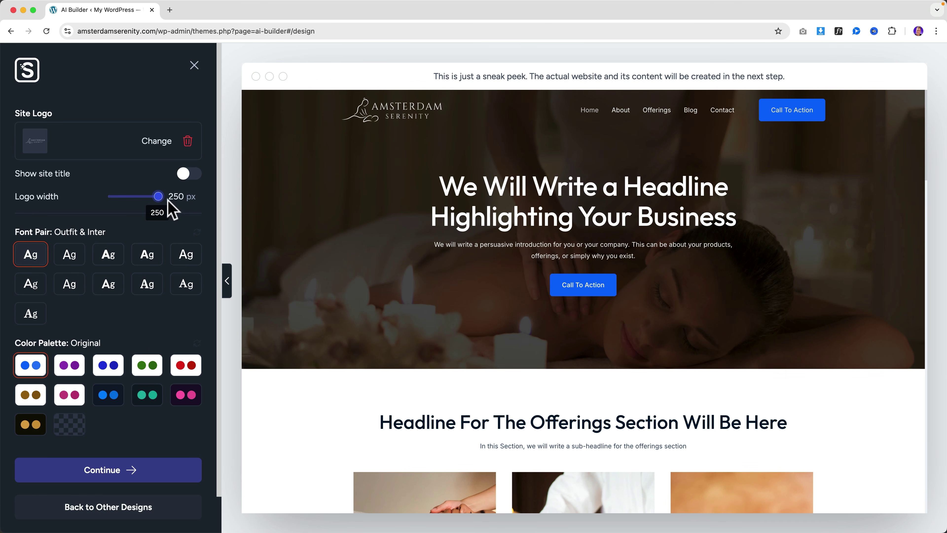
click(70, 262)
click(104, 261)
click(147, 263)
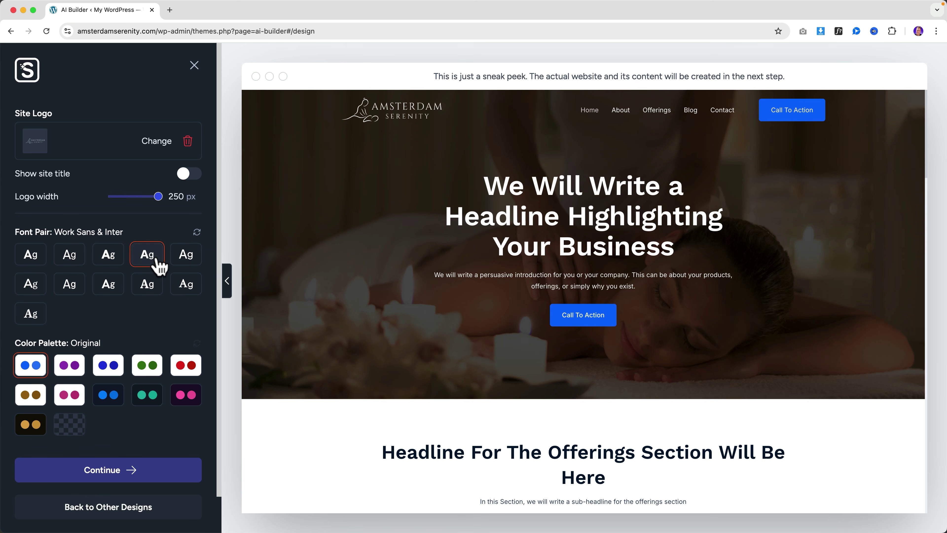
click(180, 261)
click(182, 286)
click(160, 289)
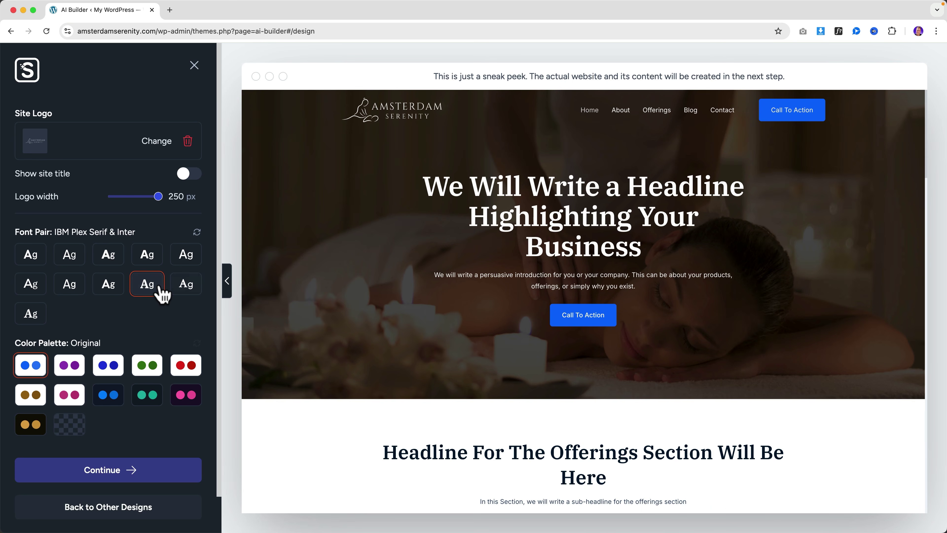
click(114, 289)
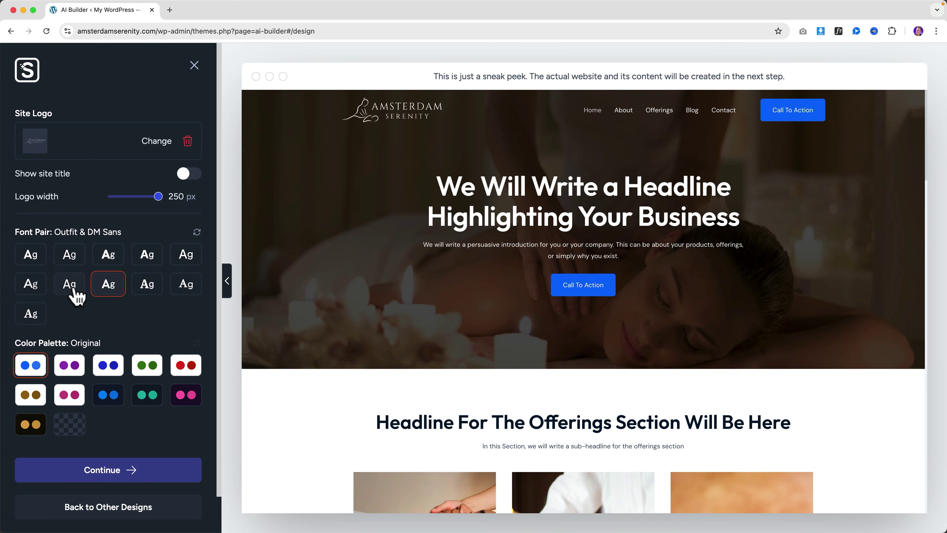
scroll(395, 318, down, 5)
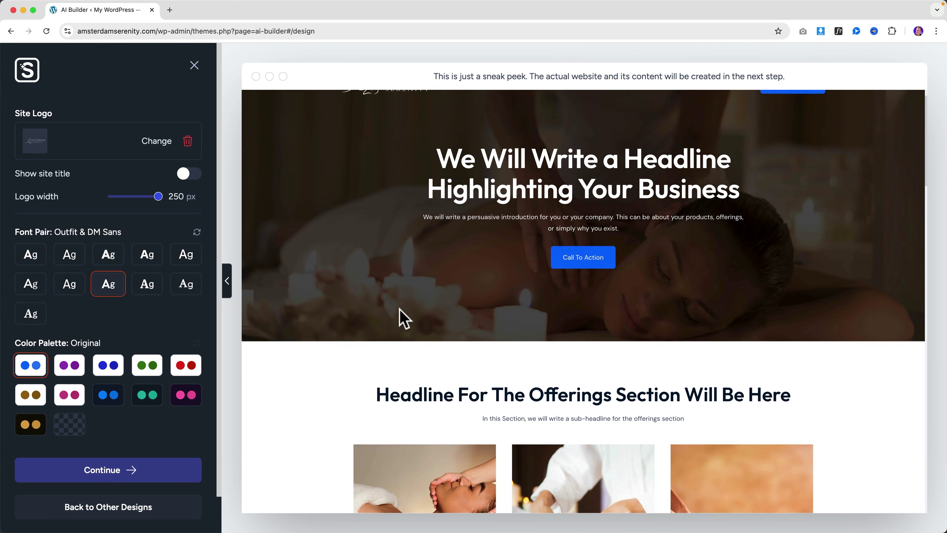
scroll(402, 318, up, 5)
click(31, 260)
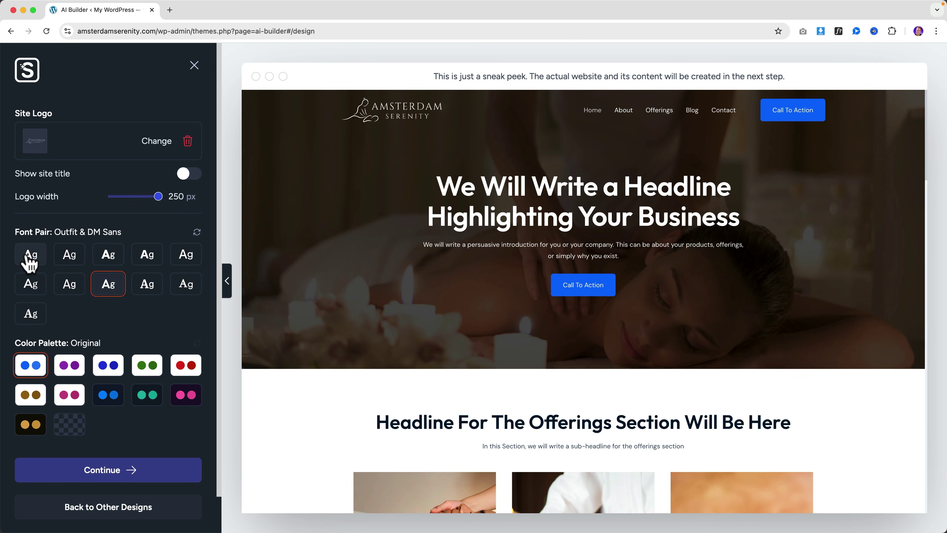
click(108, 289)
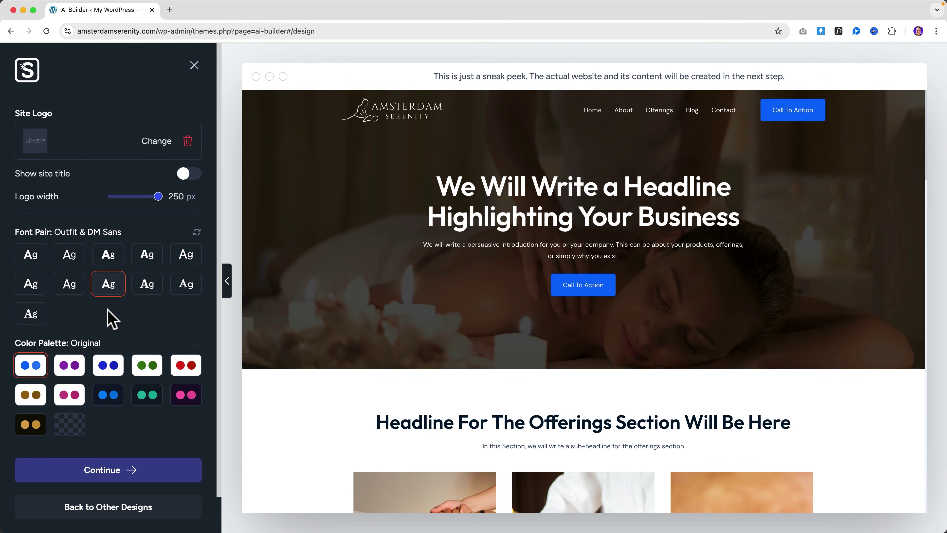
click(115, 476)
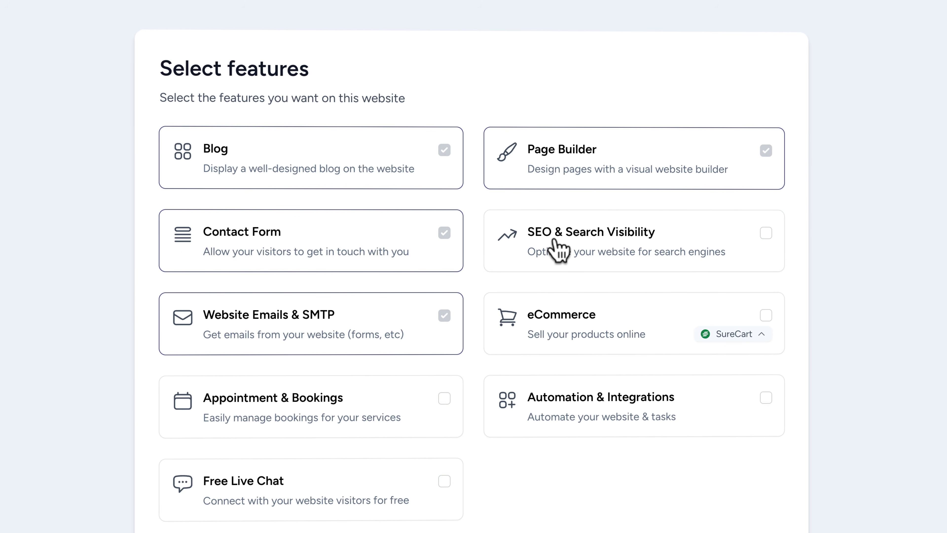
Step: Check SEO & Search Visibility and Appointment & Bookings, then go to the final review
click(765, 234)
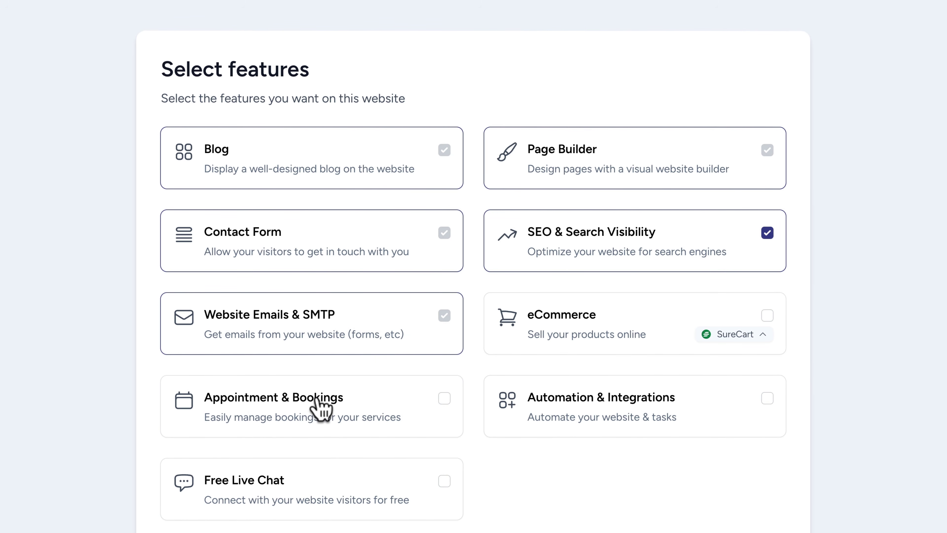
click(444, 398)
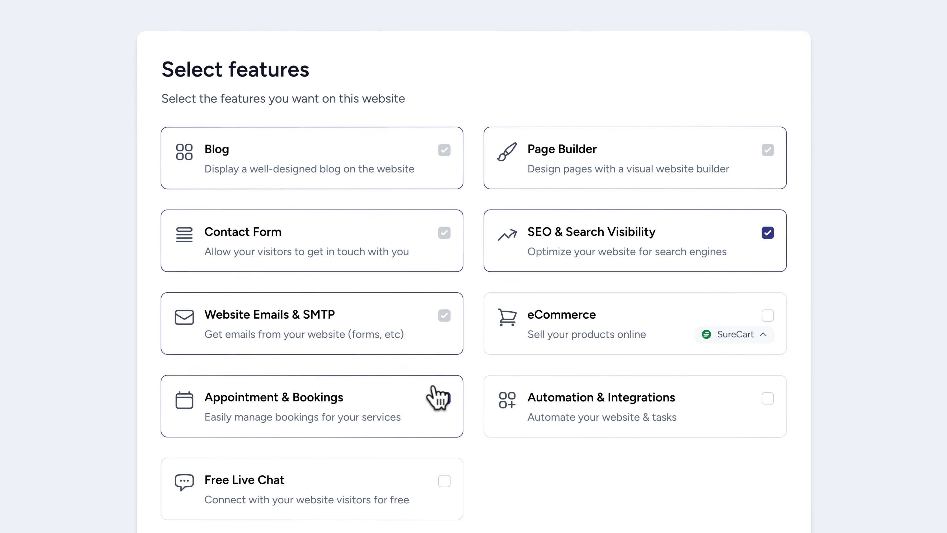
scroll(436, 395, down, 3)
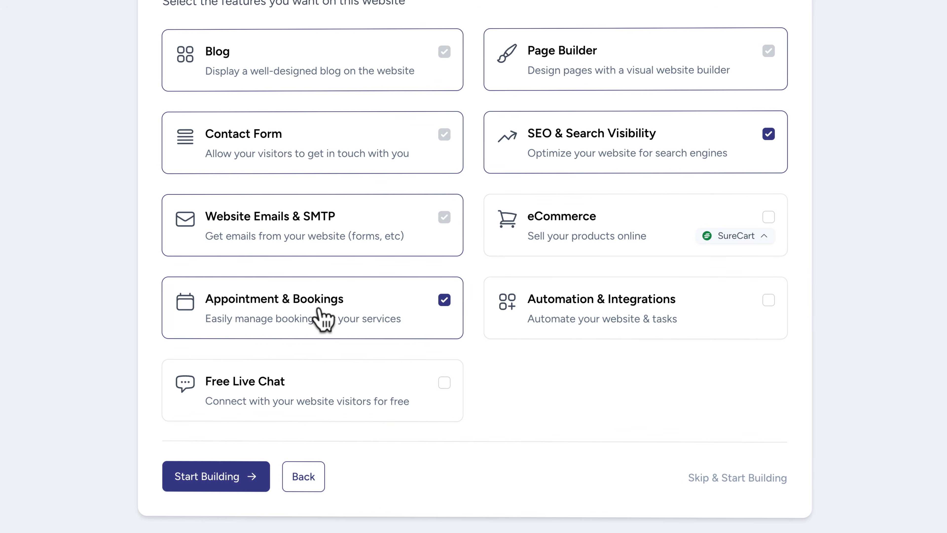
click(216, 481)
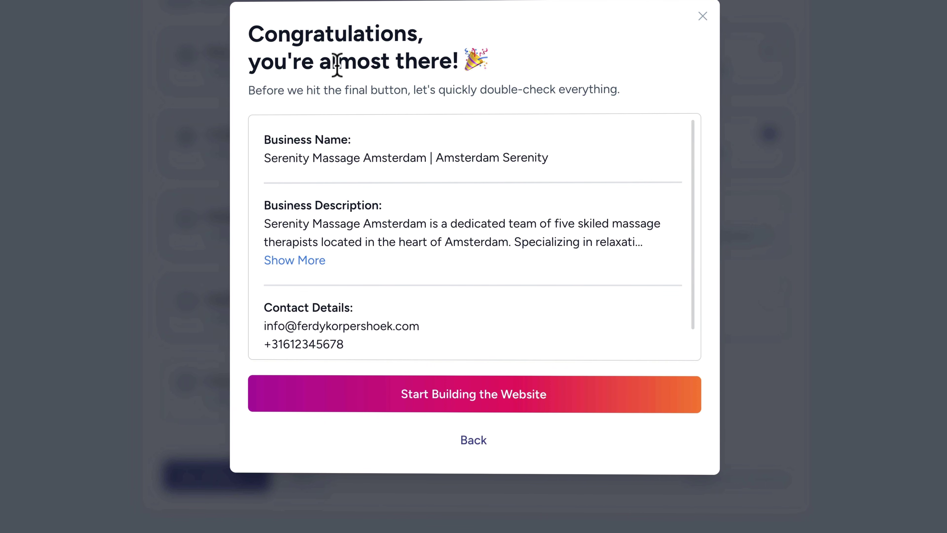
Step: Review the build summary and launch generation of the massage website, reaching the 2% progress screen
scroll(471, 180, down, 1)
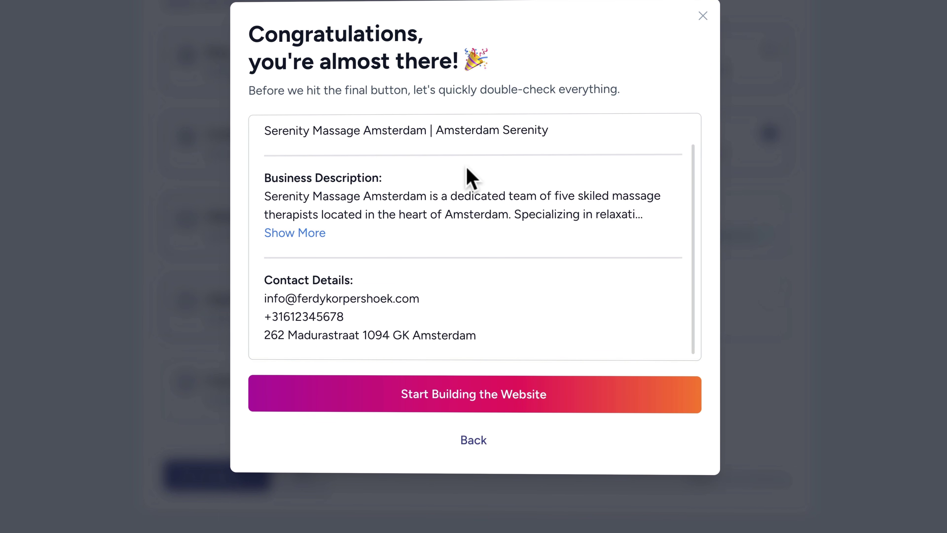
scroll(487, 336, up, 1)
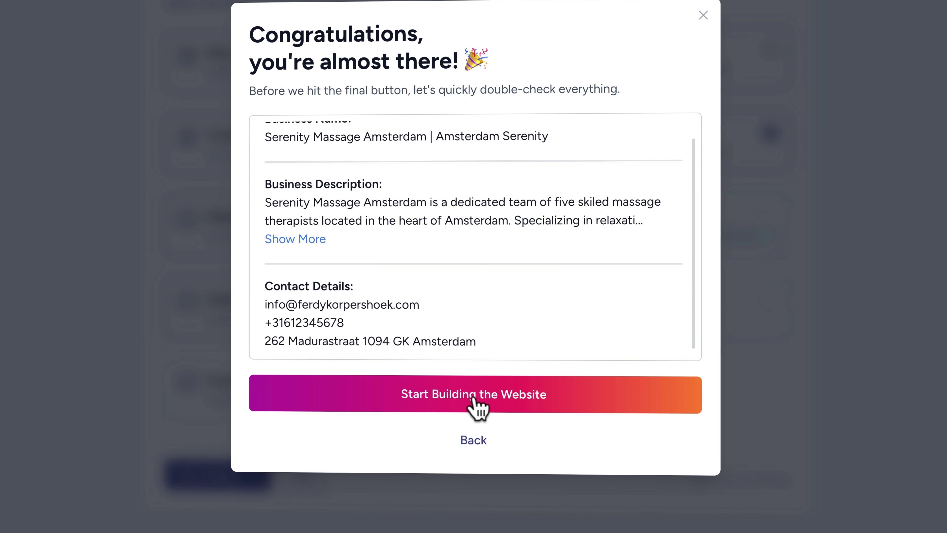
click(473, 397)
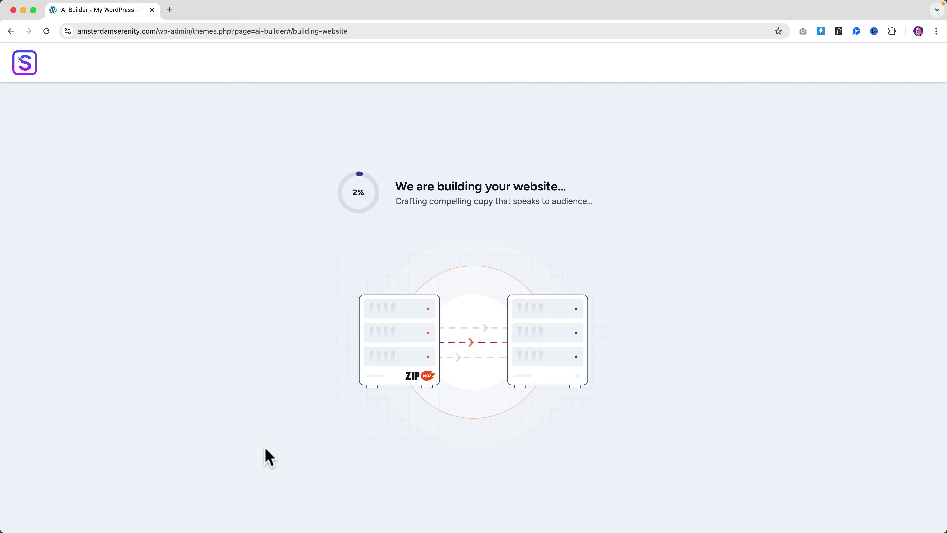
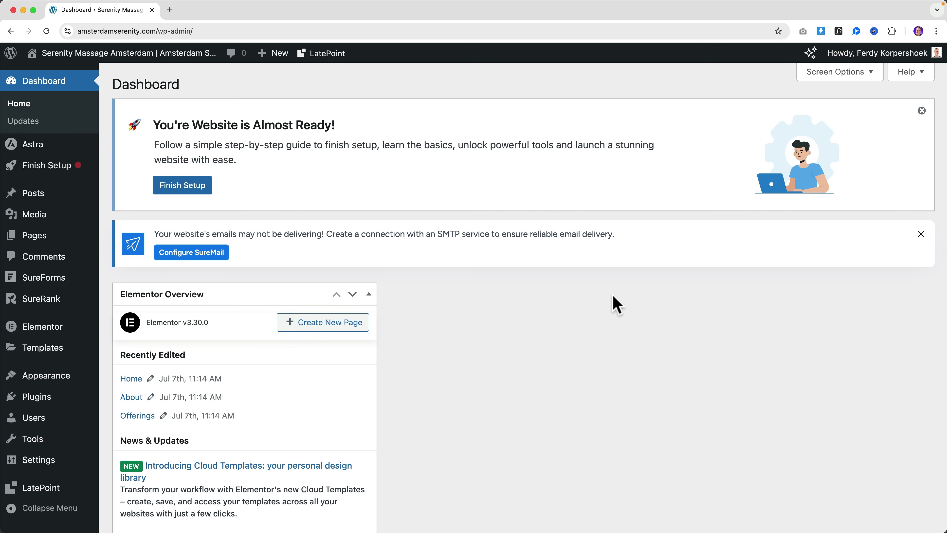
Step: Open the live Serenity Massage Amsterdam home page and read the Relaxation and Therapeutic service cards
mouse_move(105, 59)
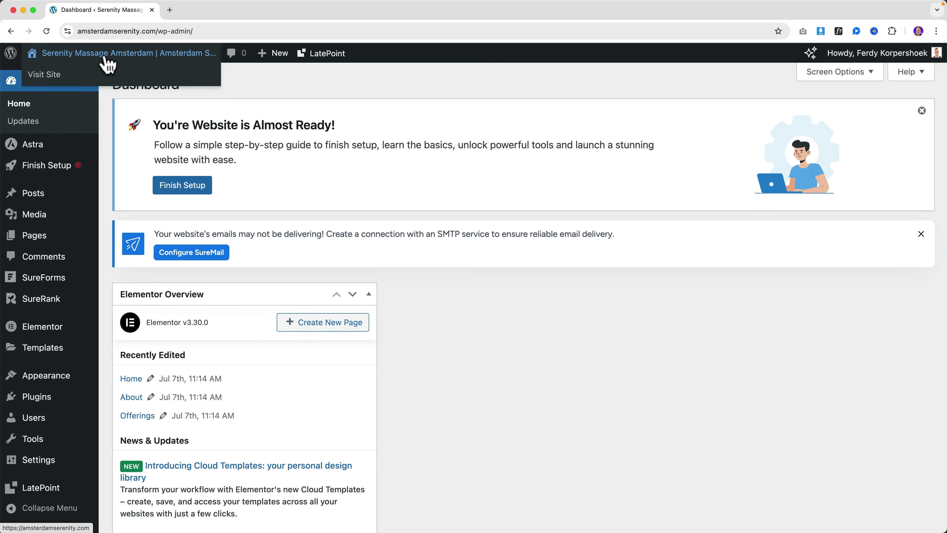
click(106, 58)
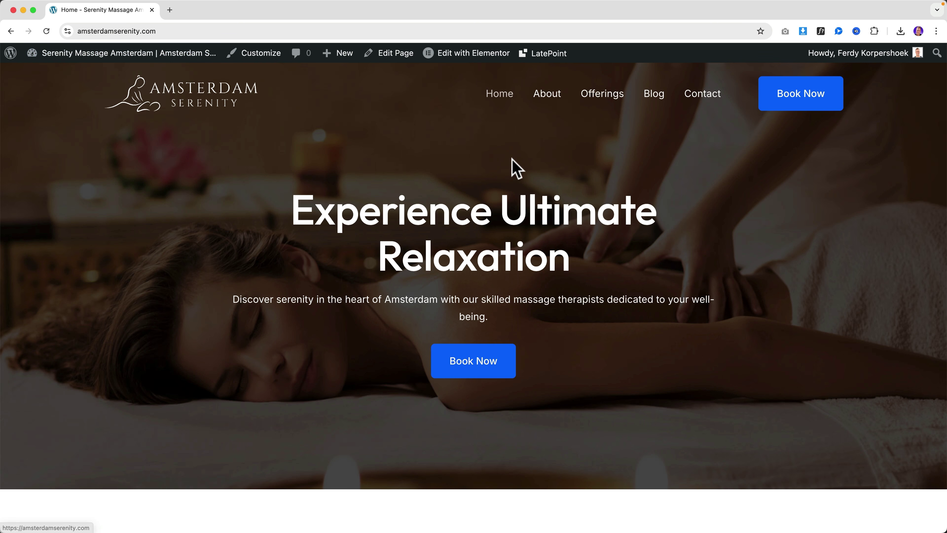
scroll(511, 165, down, 2)
scroll(513, 166, down, 10)
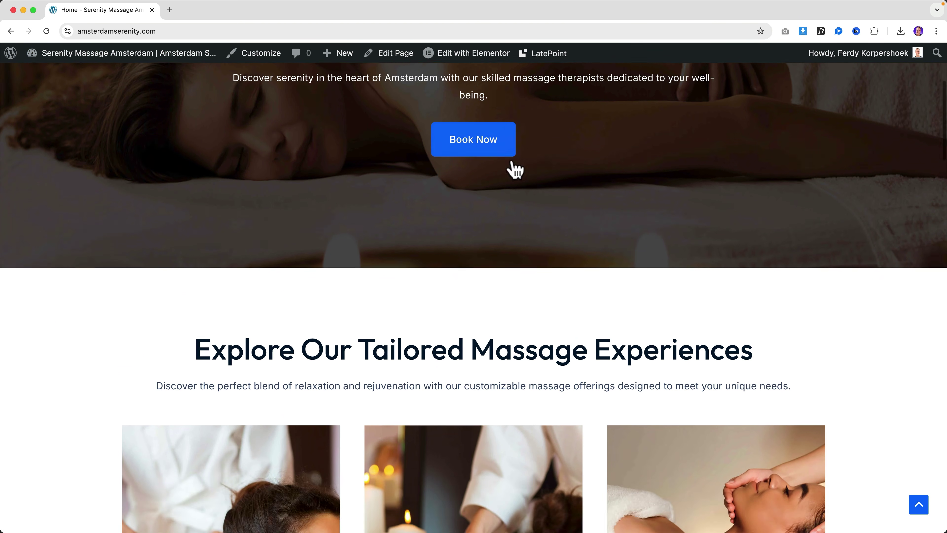
scroll(513, 166, down, 5)
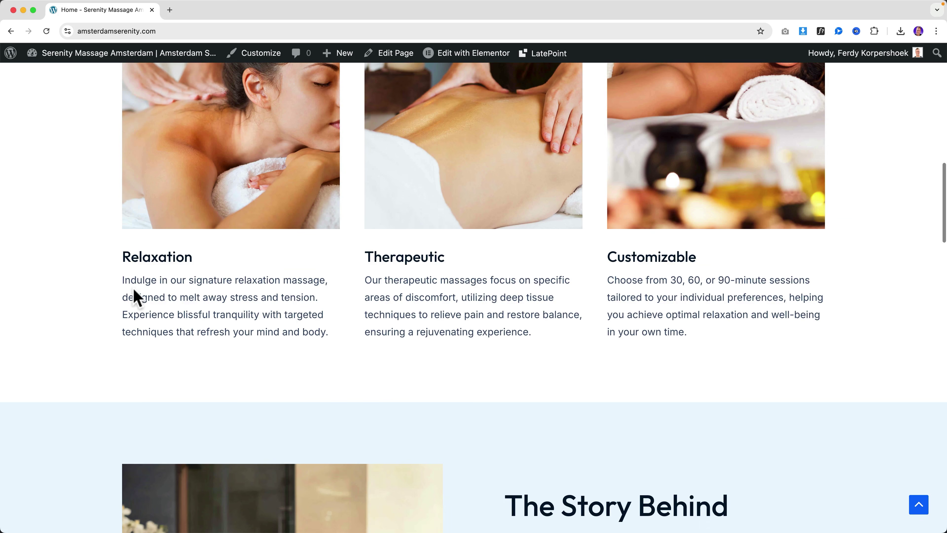
drag(139, 257, 217, 300)
click(217, 300)
drag(378, 259, 450, 274)
click(510, 289)
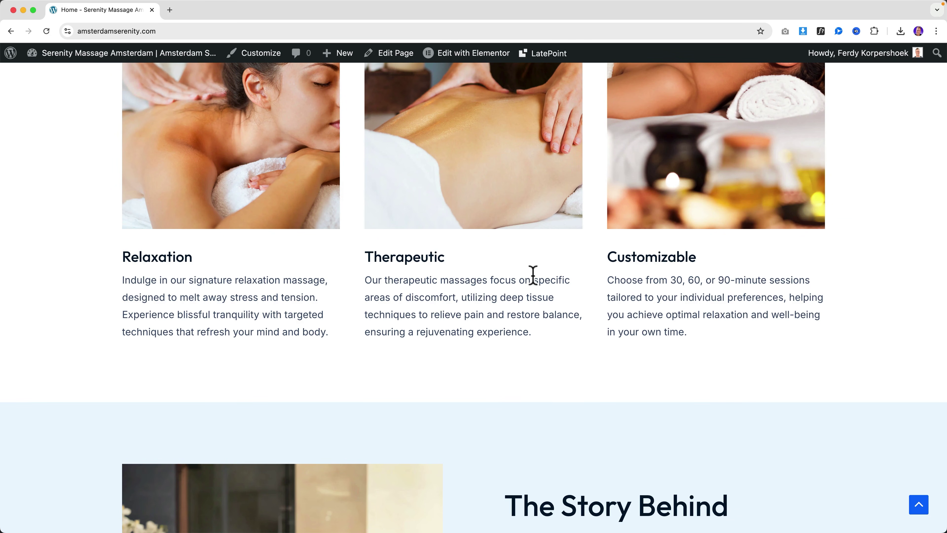
Step: Scroll on through the testimonial and later sections, then back toward the top
scroll(484, 291, up, 4)
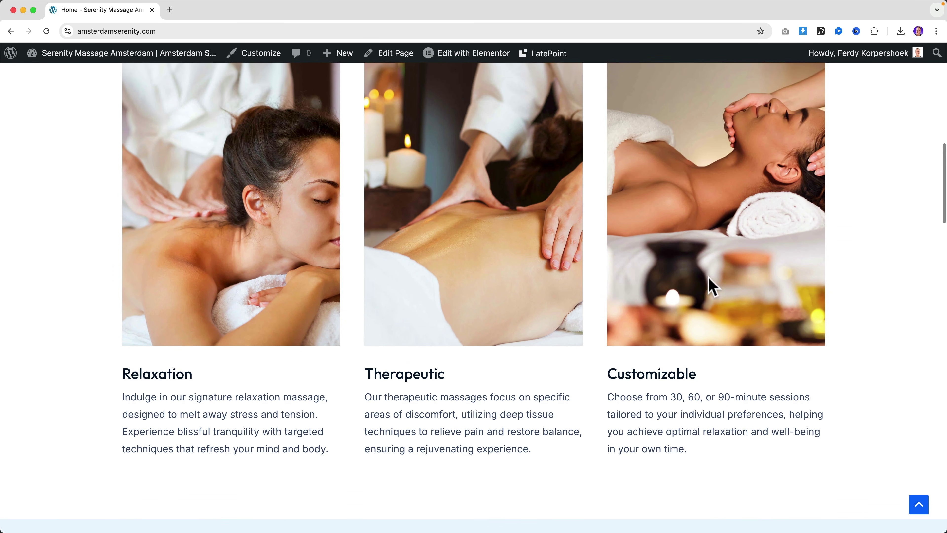
scroll(708, 285, down, 7)
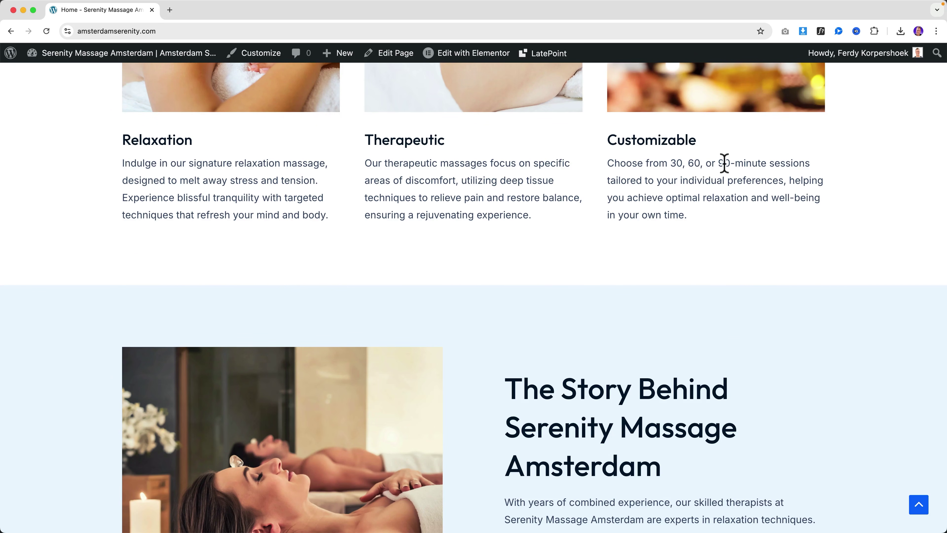
scroll(667, 183, up, 4)
scroll(656, 185, down, 9)
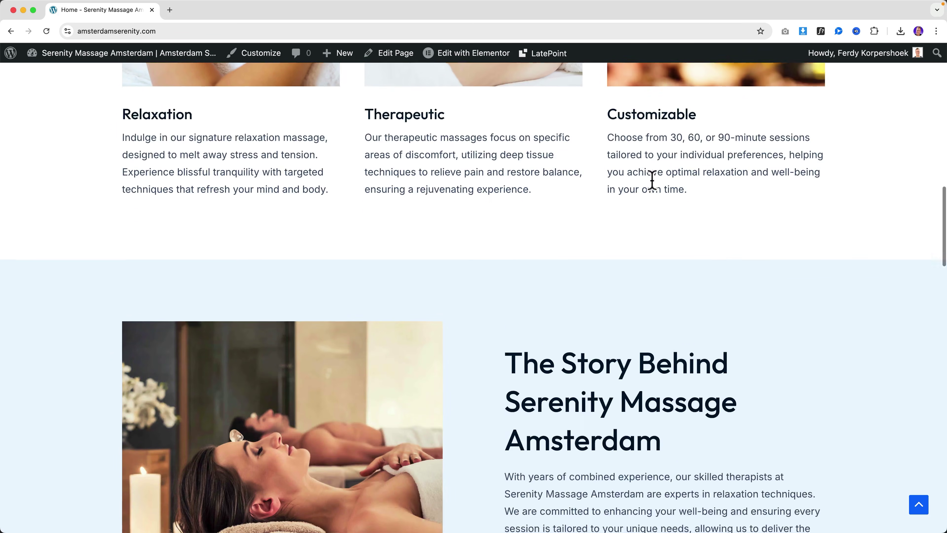
scroll(507, 172, down, 12)
drag(257, 150, 613, 246)
click(635, 258)
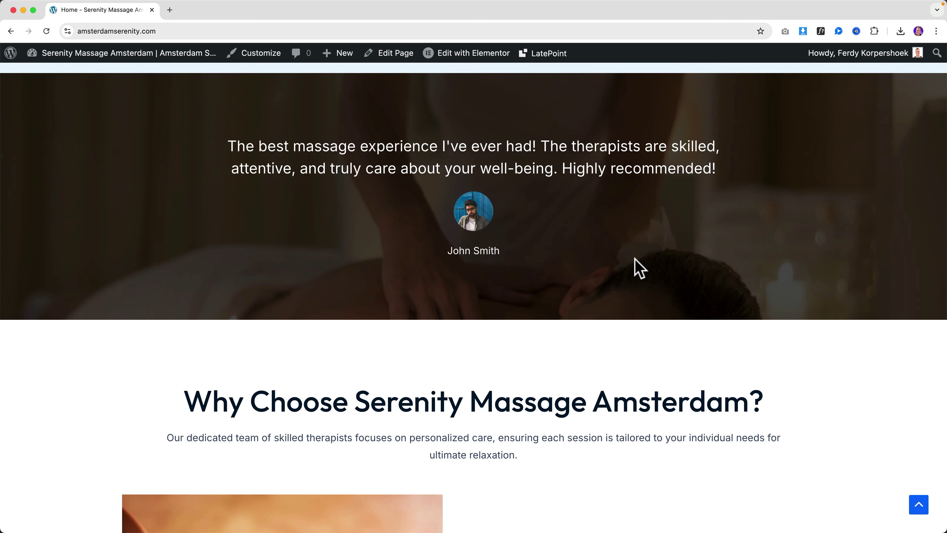
scroll(633, 261, down, 16)
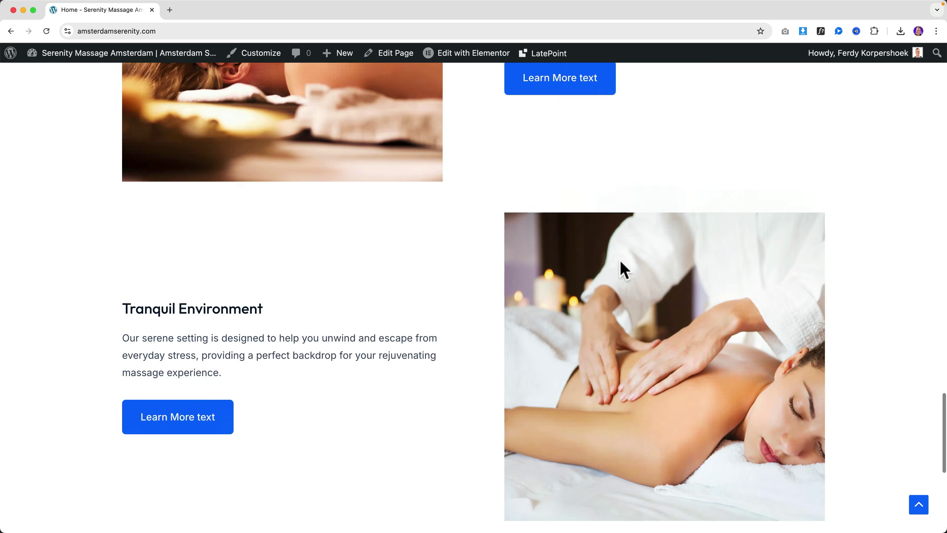
scroll(620, 266, down, 10)
scroll(619, 266, up, 15)
scroll(619, 266, up, 20)
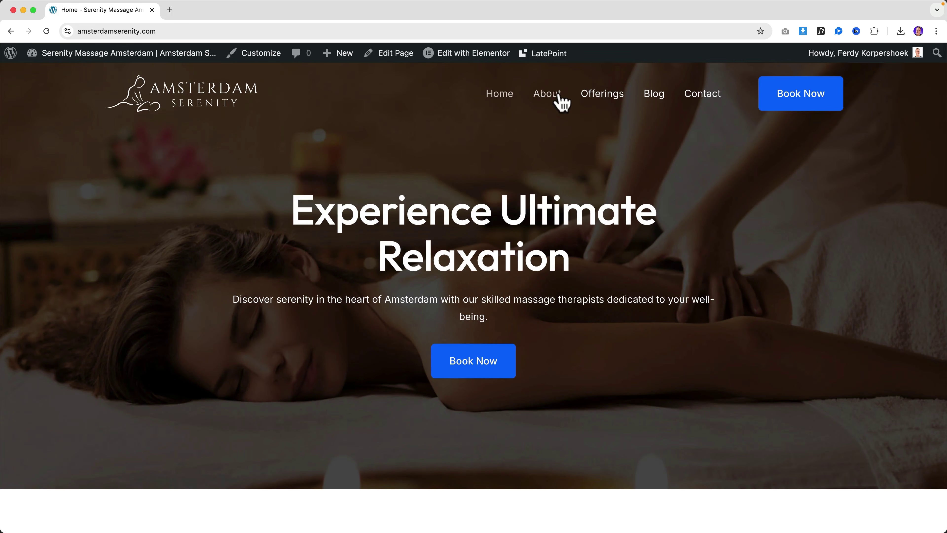
Step: Browse the About and Offerings pages of the massage site
click(558, 96)
scroll(596, 203, down, 14)
scroll(602, 209, down, 8)
scroll(603, 220, up, 20)
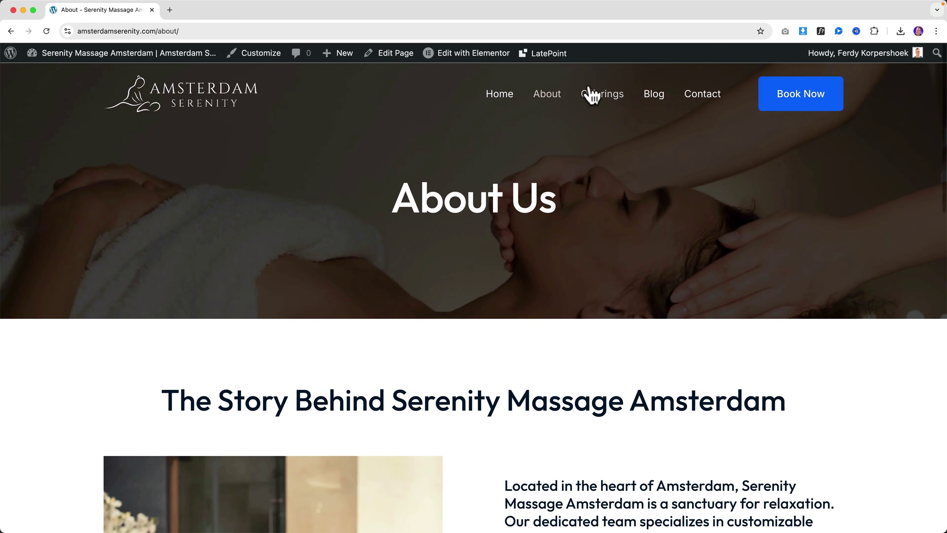
click(607, 98)
scroll(589, 227, down, 10)
scroll(591, 224, down, 5)
scroll(587, 224, up, 15)
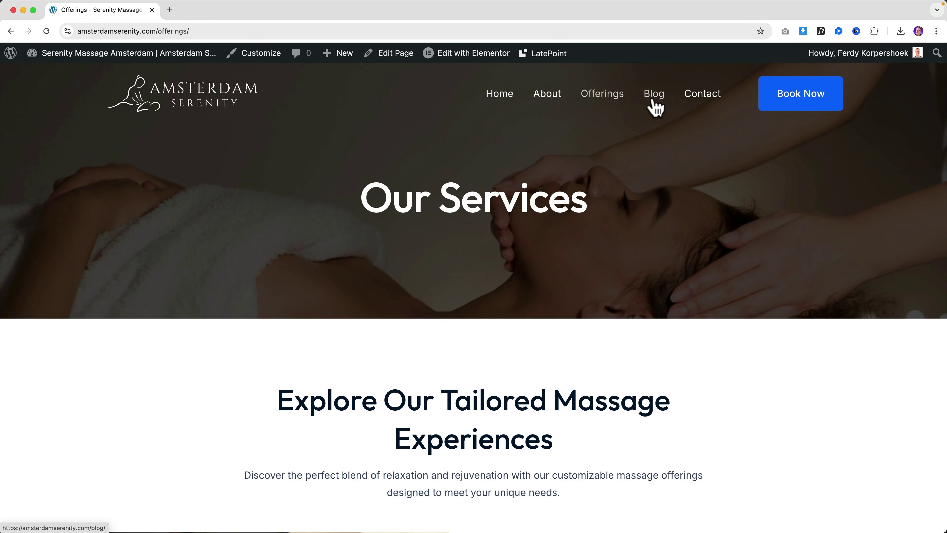
Step: Open the Blog, read the first post, and review the Contact page's Address, Phone and Email details
click(654, 98)
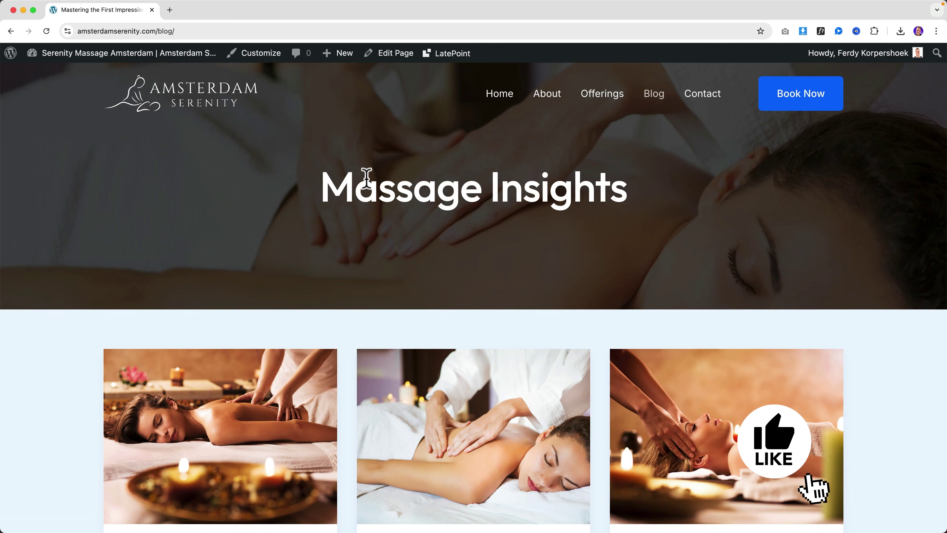
scroll(364, 185, down, 6)
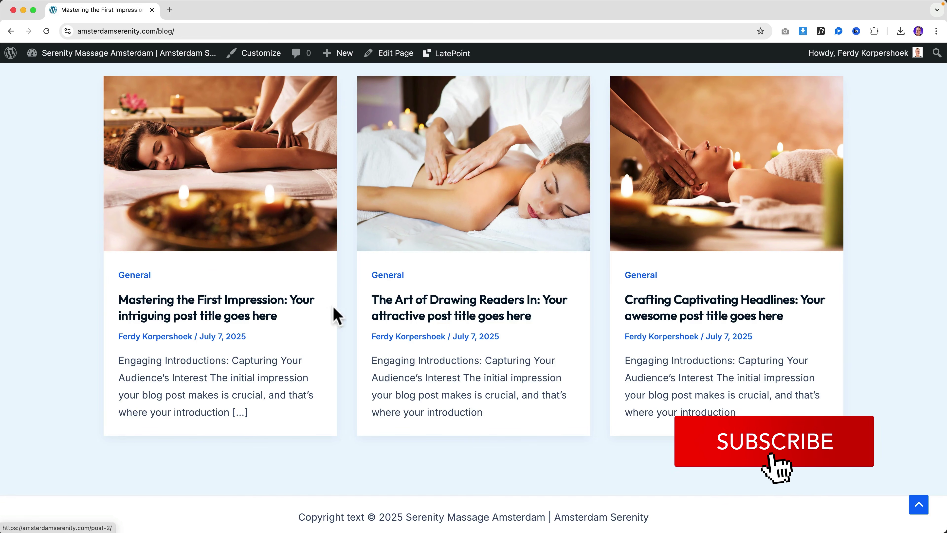
click(238, 311)
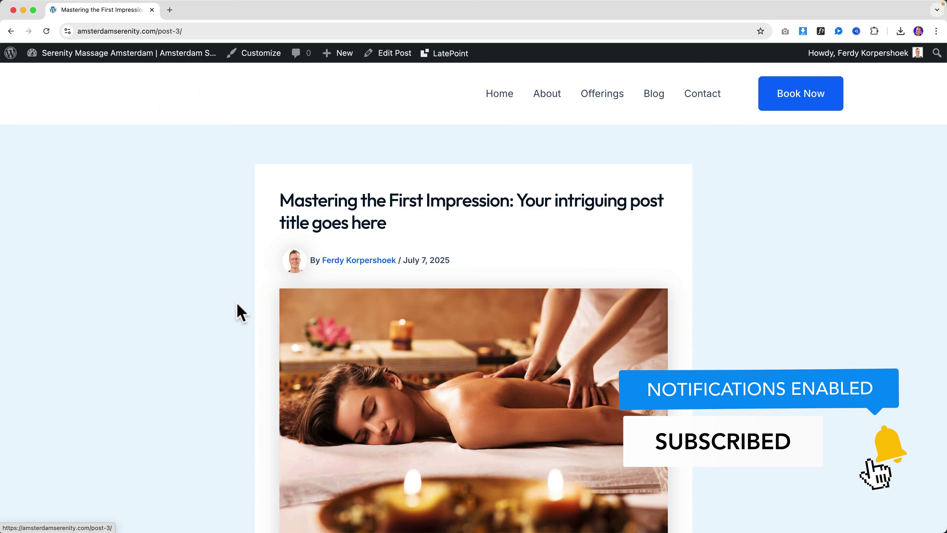
scroll(290, 294, down, 1)
scroll(292, 285, down, 15)
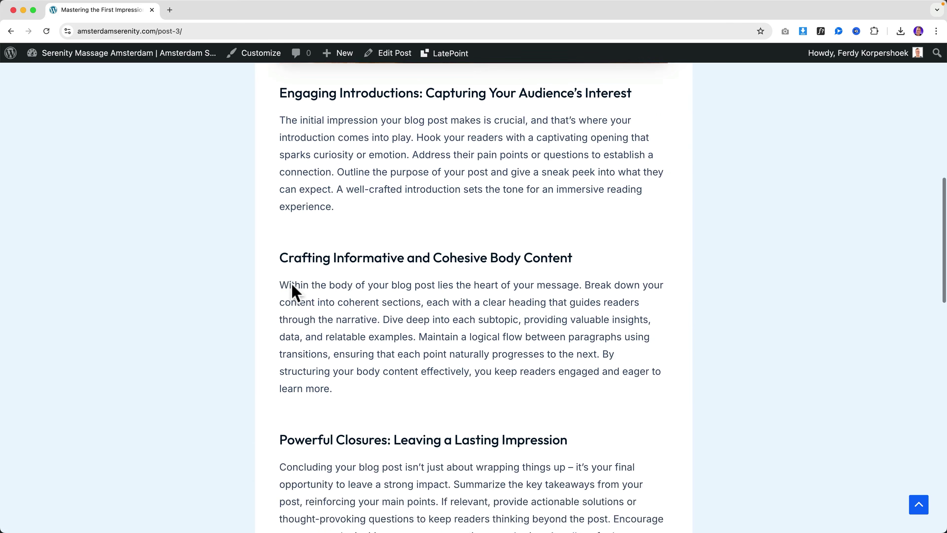
scroll(293, 285, down, 12)
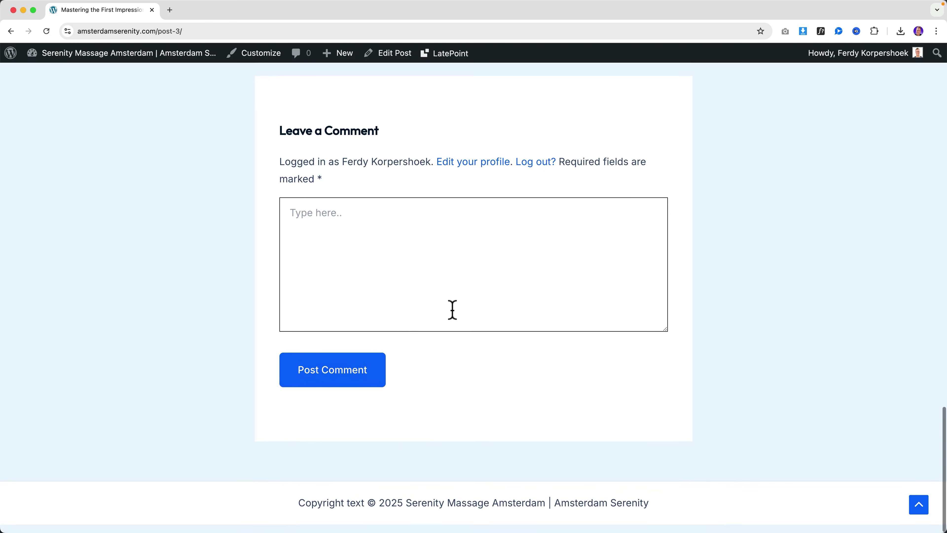
scroll(451, 312, up, 20)
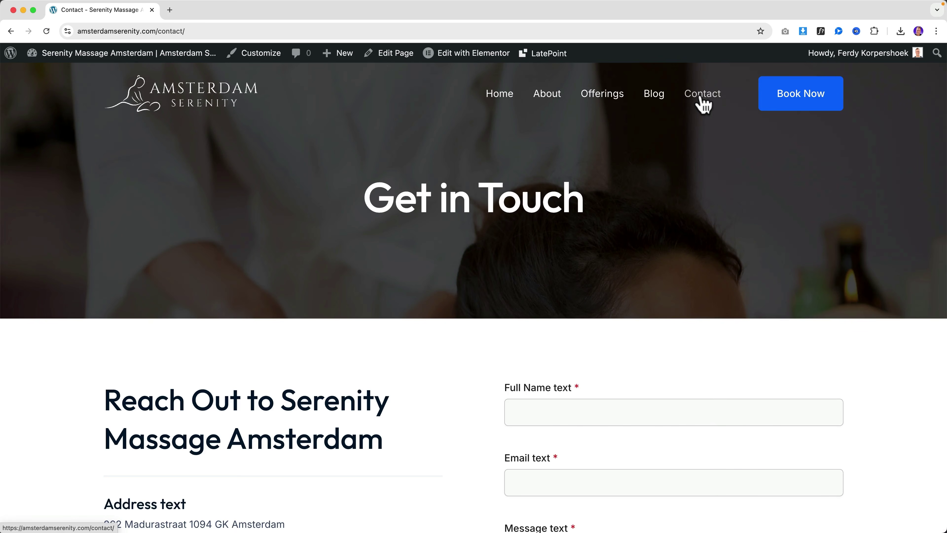
scroll(537, 240, down, 5)
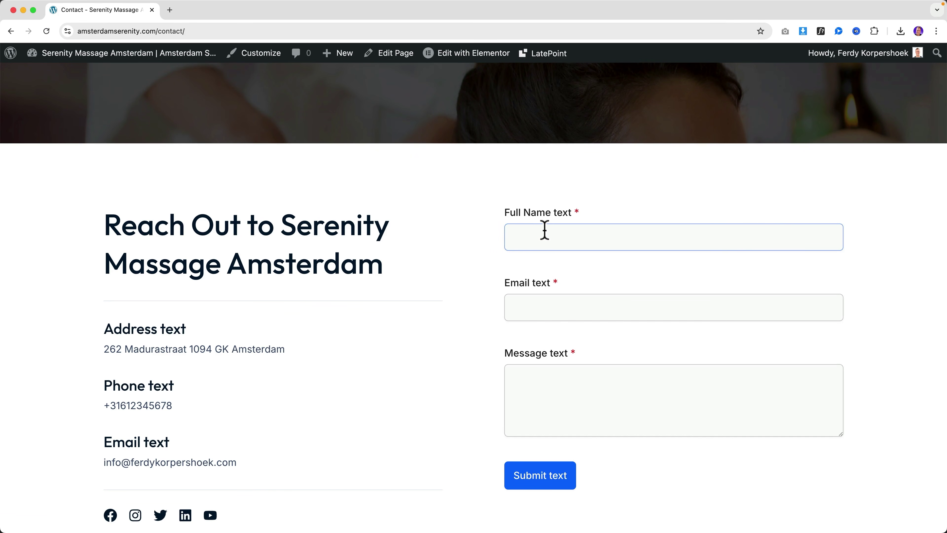
scroll(544, 231, down, 2)
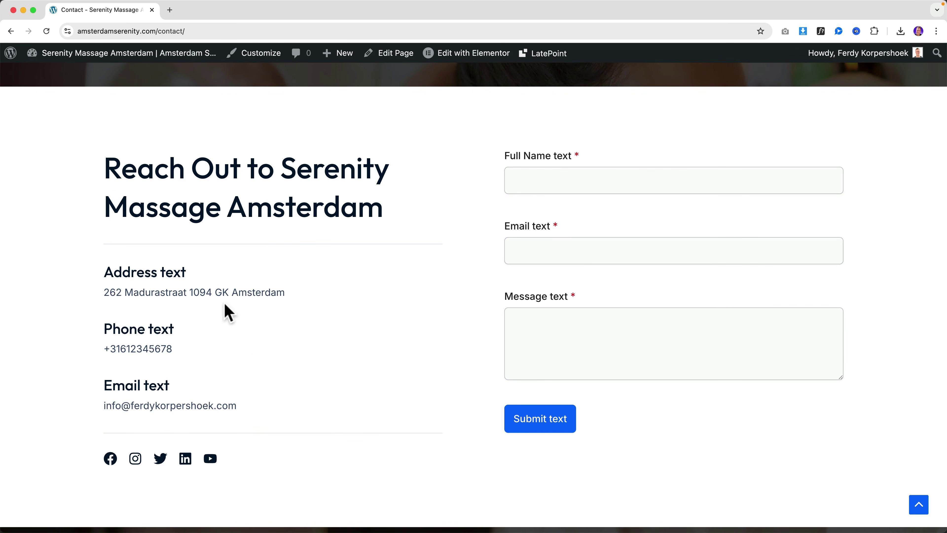
drag(115, 240, 251, 384)
click(251, 384)
Step: Remove the word 'text' from the Address, Phone and Email headings in Elementor
mouse_move(460, 56)
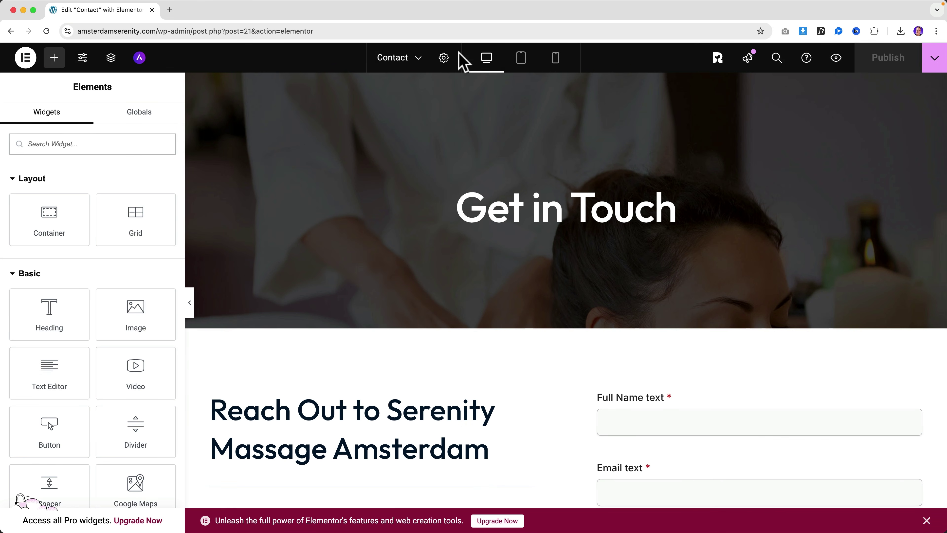
scroll(386, 210, down, 8)
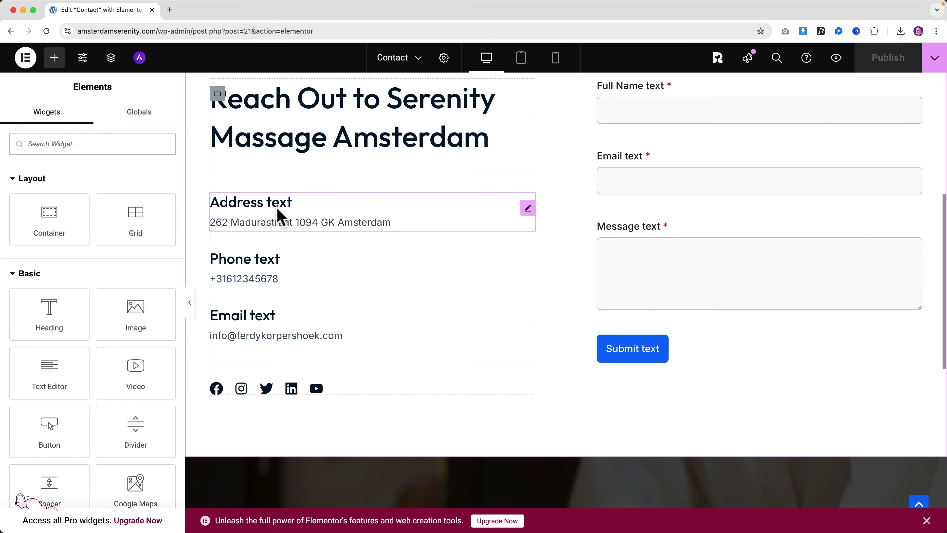
scroll(295, 220, up, 1)
click(294, 231)
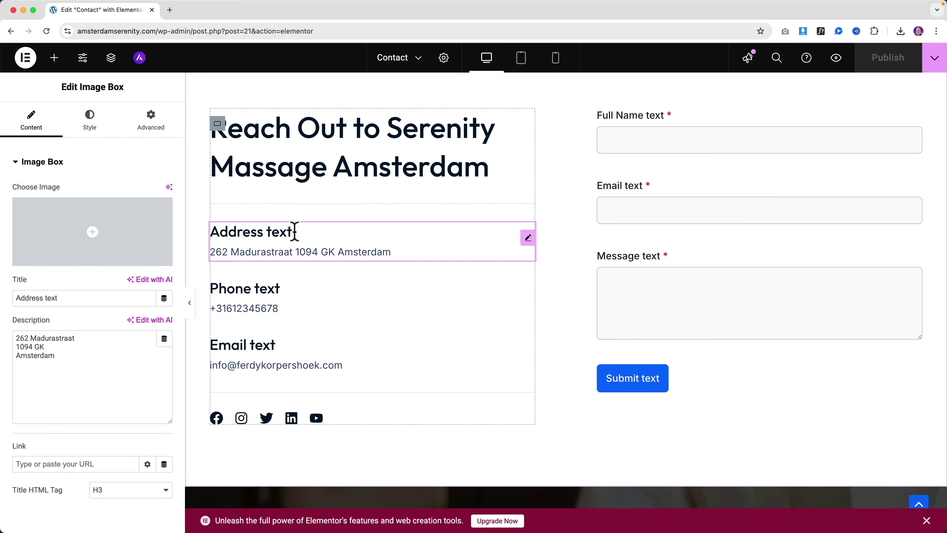
key(BackSpace)
key(BackSpace)
key(BackSpace)
click(290, 288)
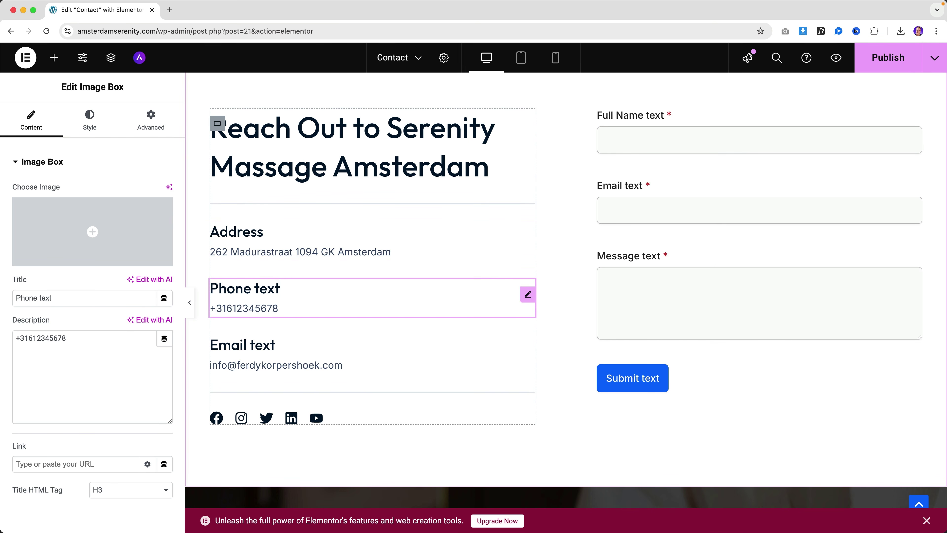
click(290, 343)
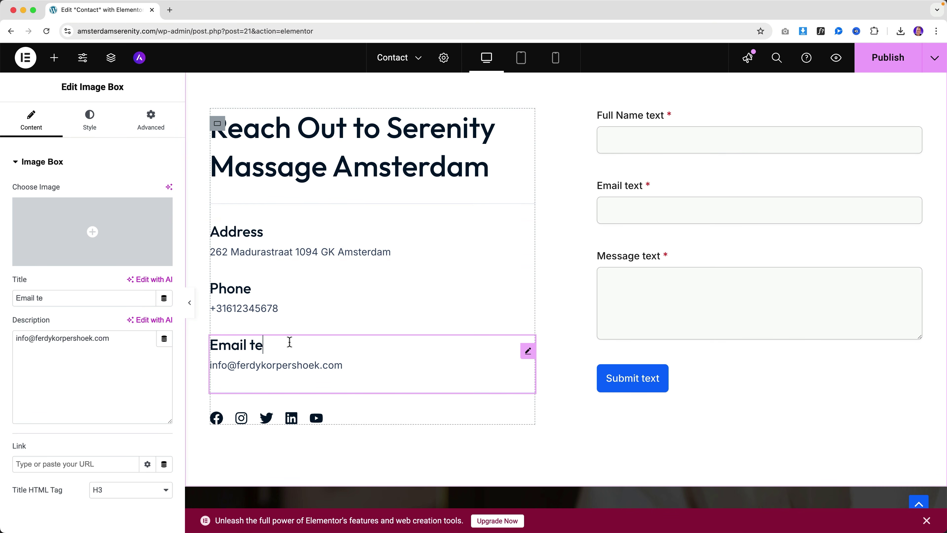
Step: Publish the Contact page, preview it in a new tab, then return to the editor
click(887, 57)
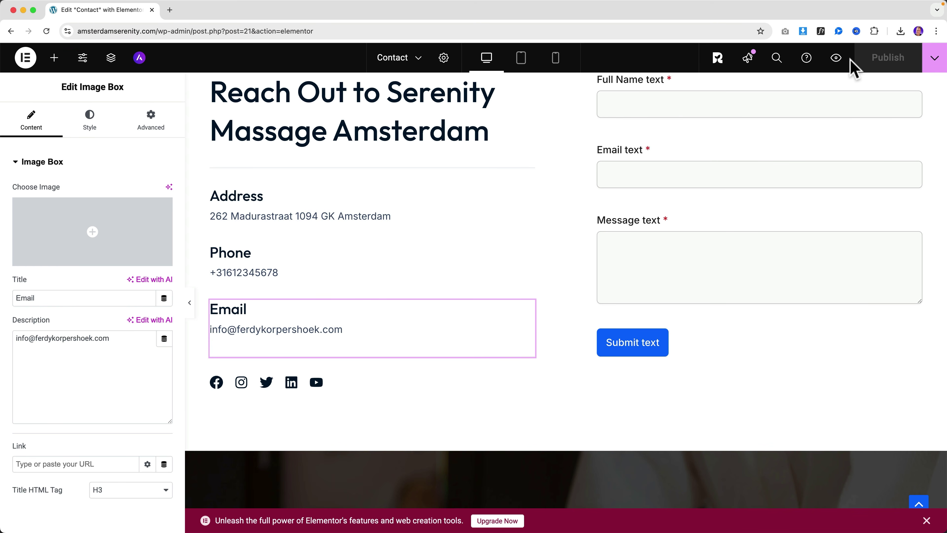
click(836, 57)
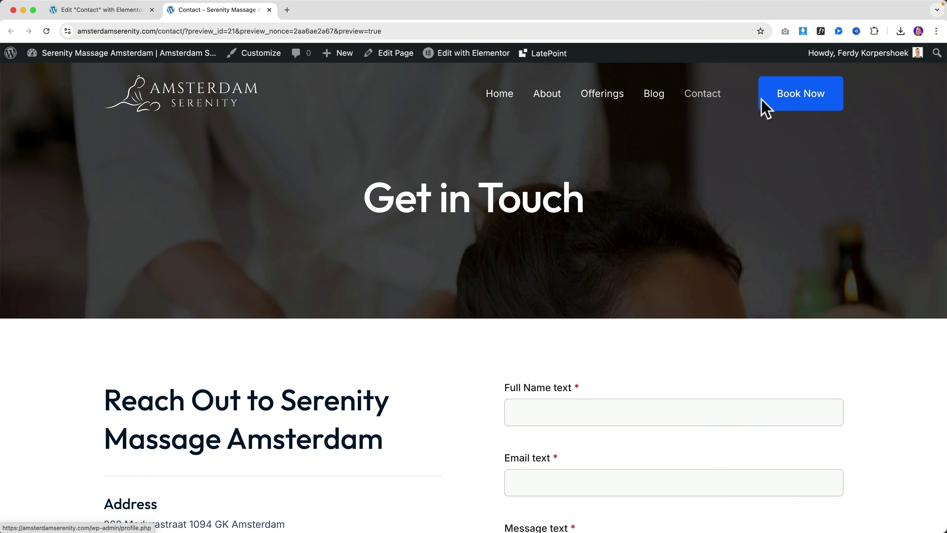
scroll(509, 232, down, 2)
scroll(509, 232, down, 8)
scroll(402, 277, up, 9)
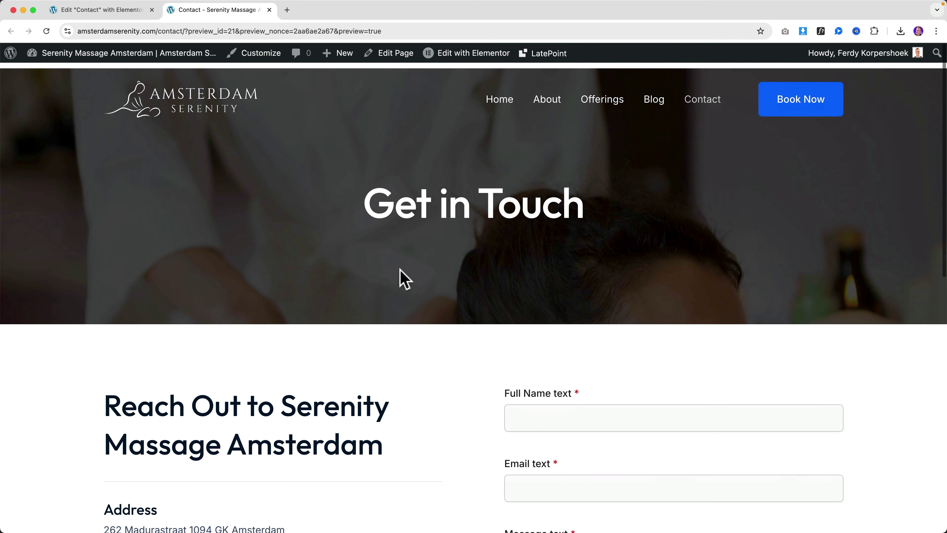
click(132, 12)
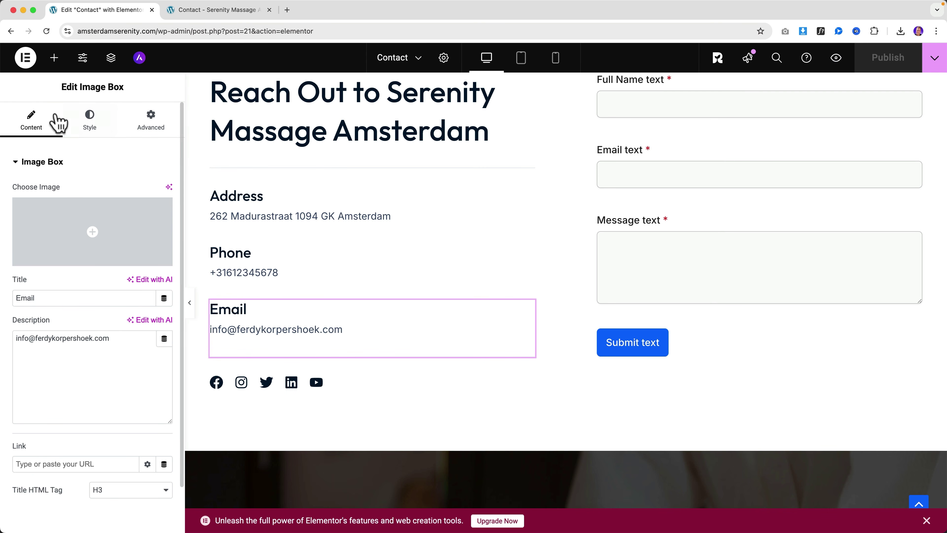
Step: Set Elementor user preferences to dark mode with quick edit options turned on
click(26, 57)
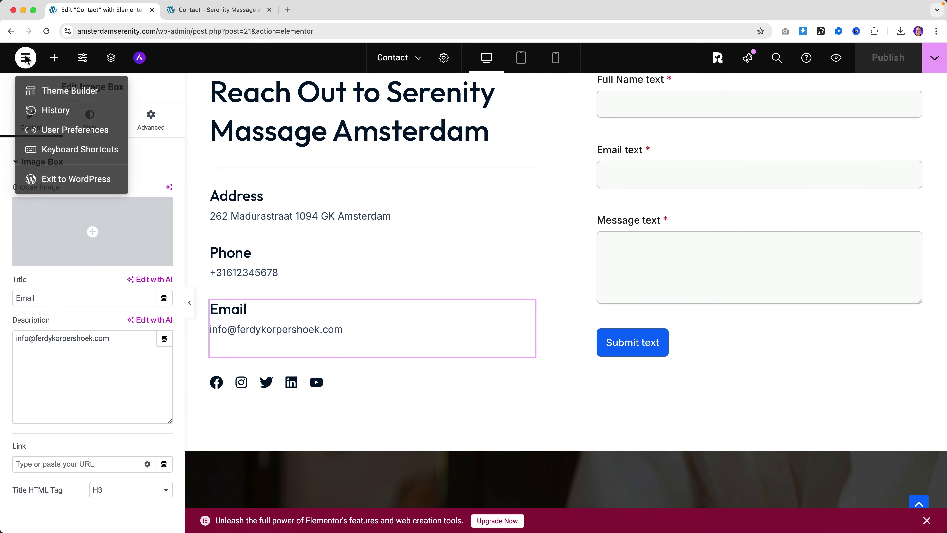
click(56, 130)
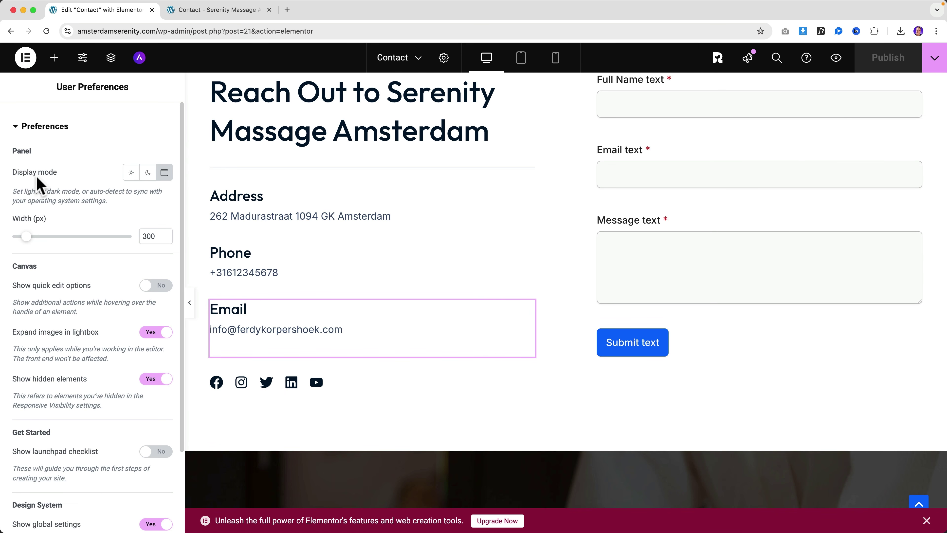
click(148, 173)
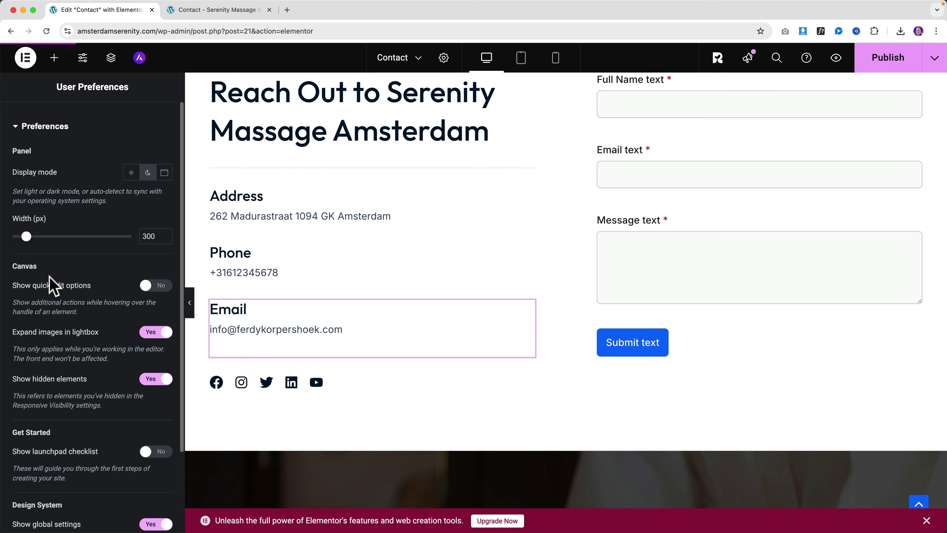
click(149, 287)
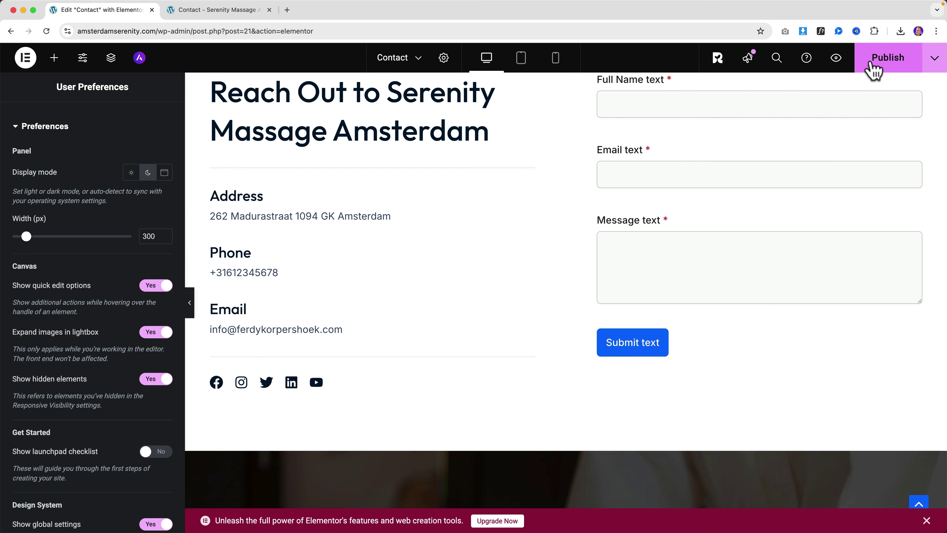
Step: Close the editor tab and scroll through the live Home page
click(152, 11)
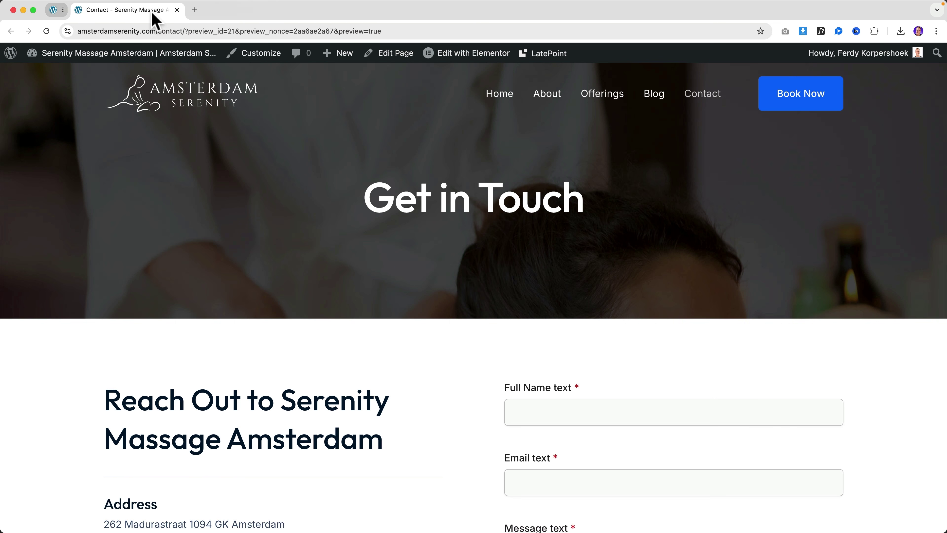
click(212, 96)
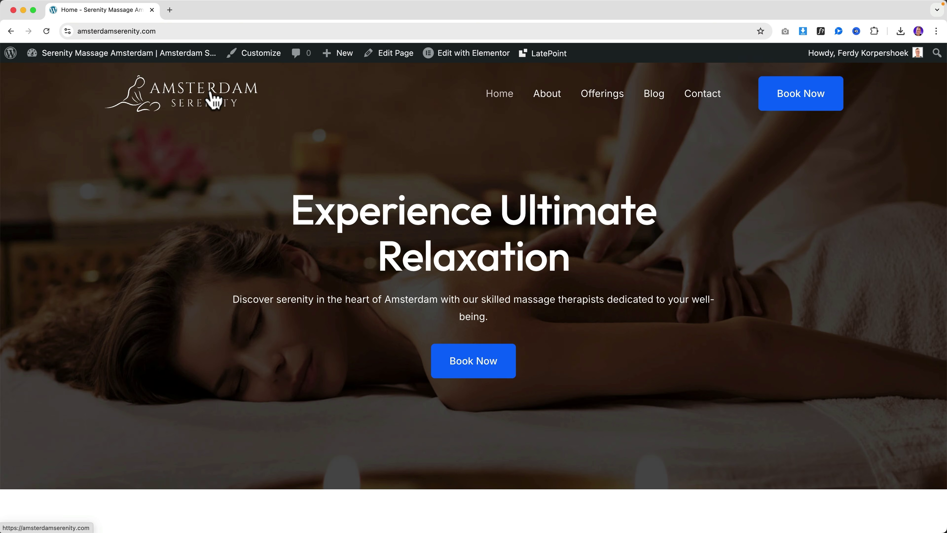
scroll(476, 180, down, 15)
scroll(476, 180, down, 5)
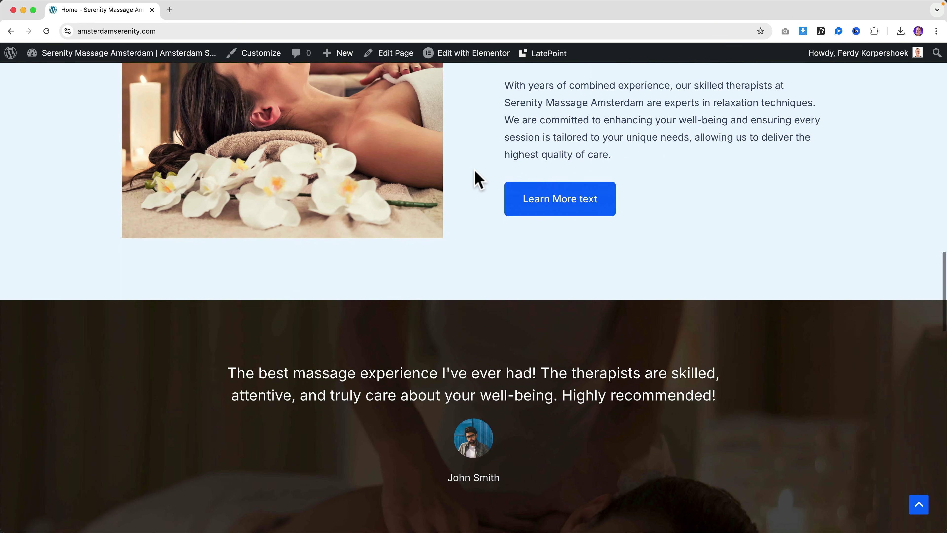
scroll(478, 179, up, 20)
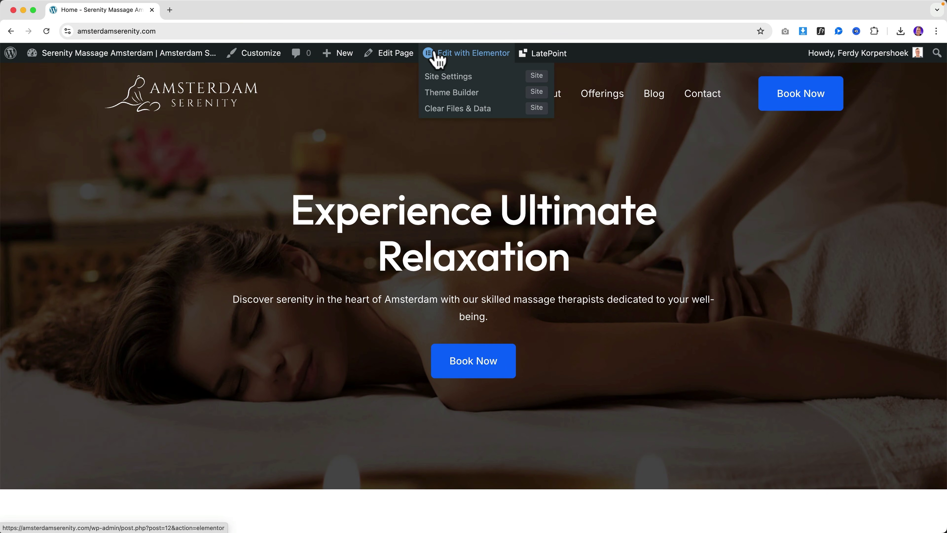
click(169, 10)
Step: Go to youtube.com and search for 'how to make a wordpress website' tutorials
text(yout)
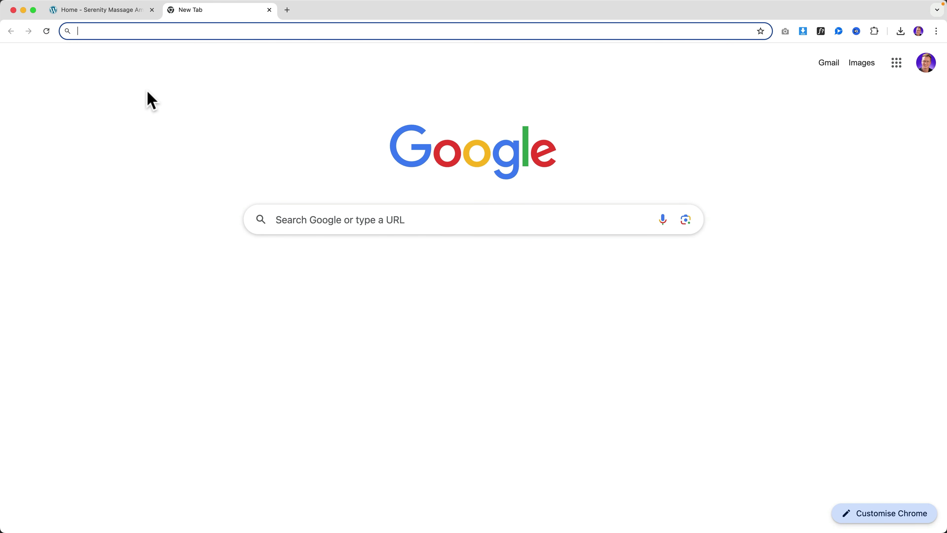
key(Return)
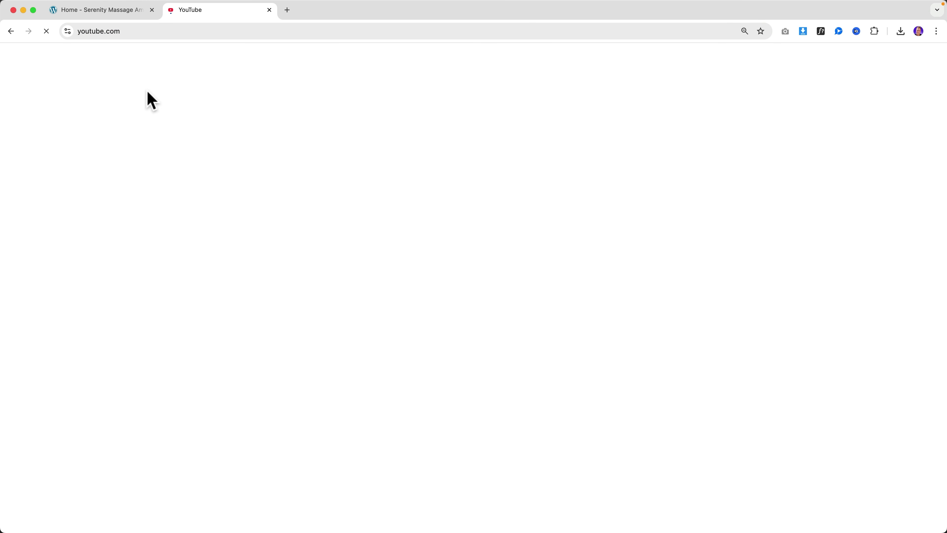
click(262, 63)
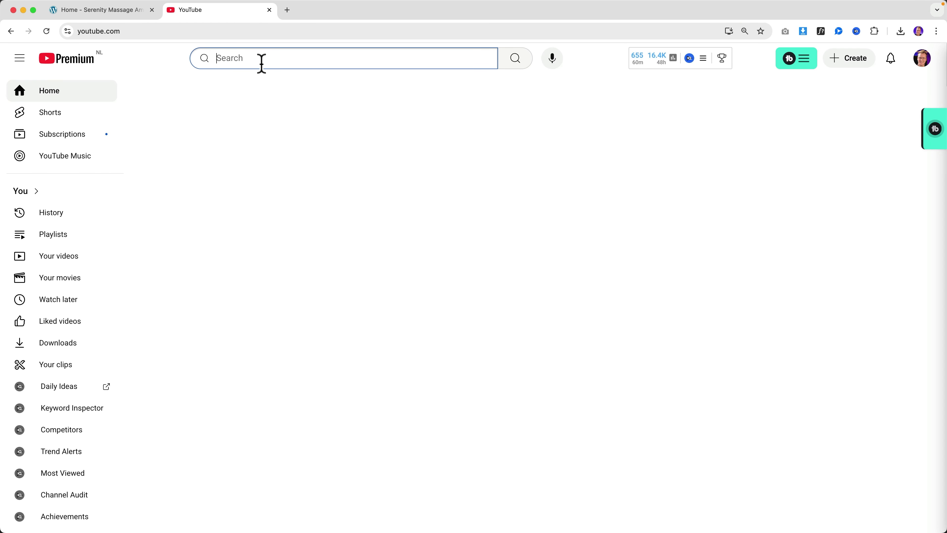
text(how to make a wo)
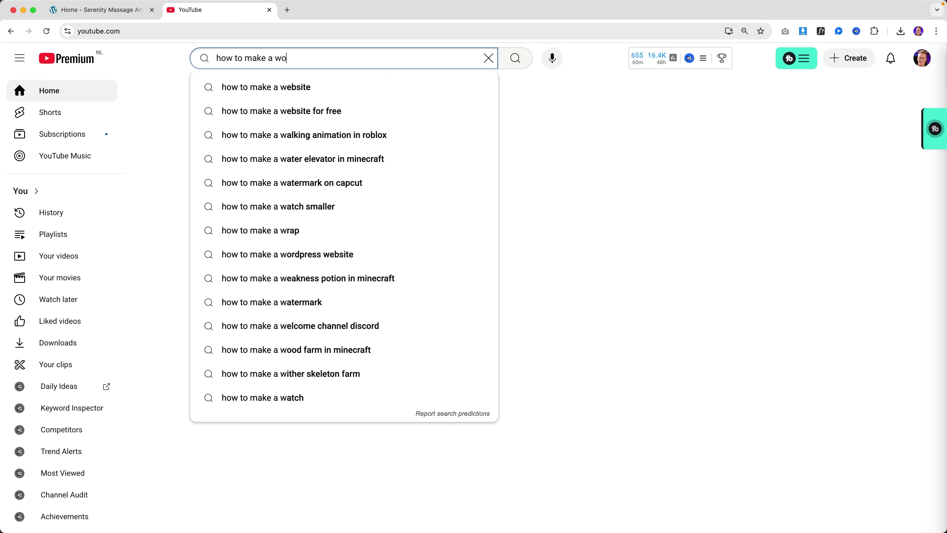
text(rdpress website ferdy)
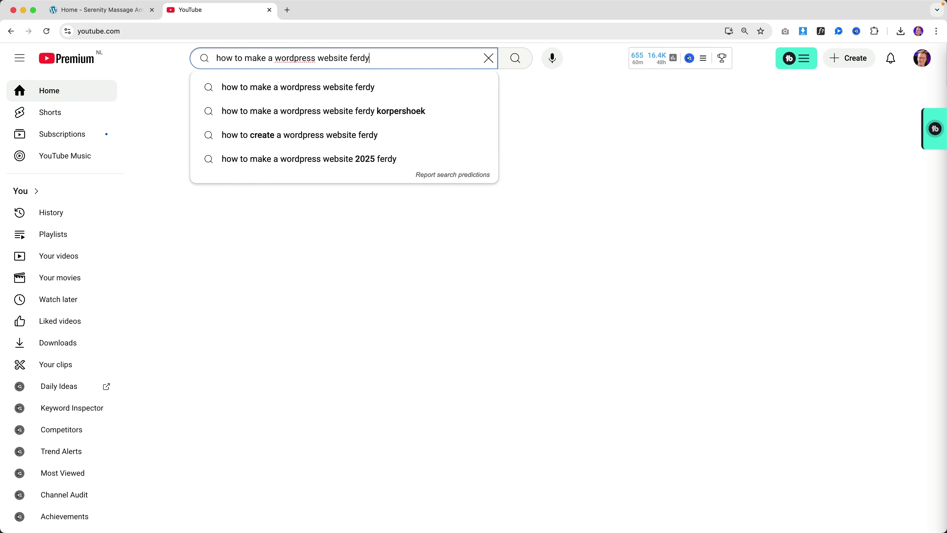
key(Return)
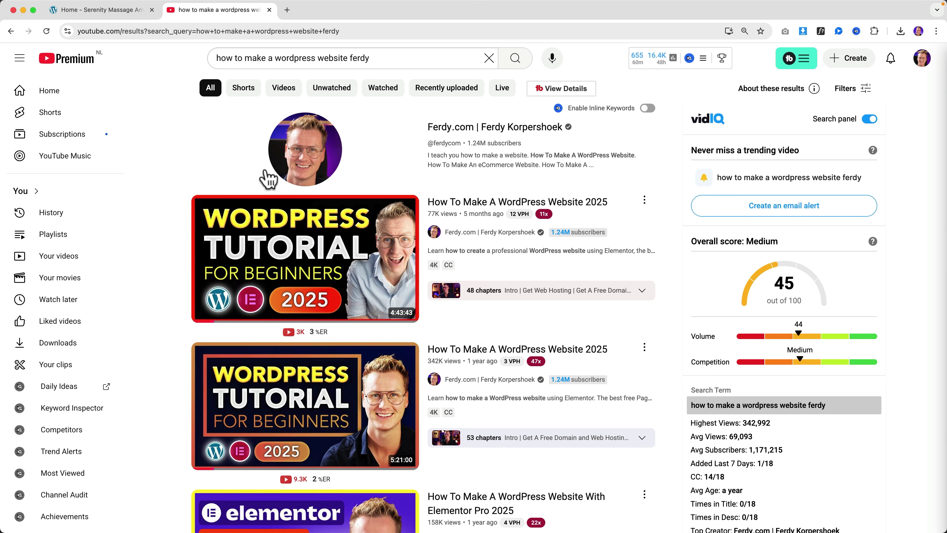
Step: Load wearewebdevine.com in a new tab and scroll through its homepage
click(287, 10)
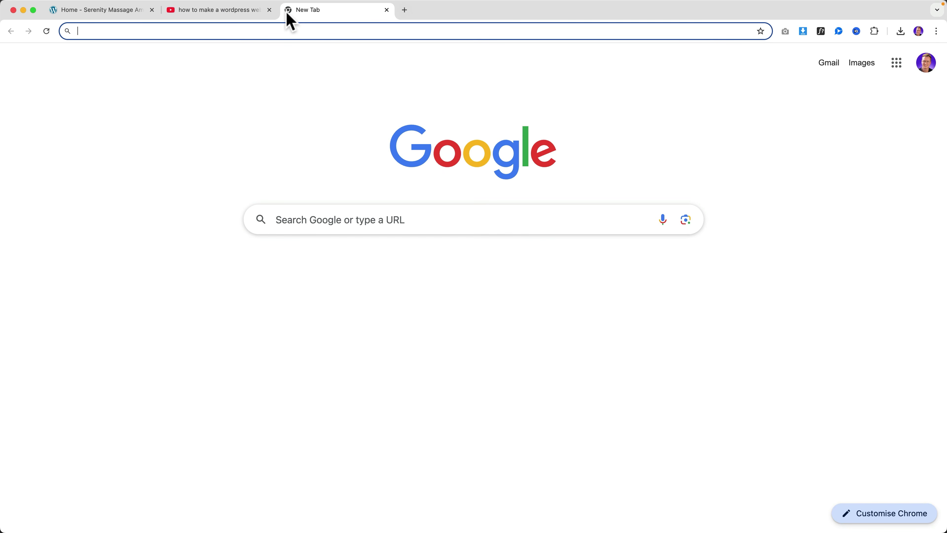
text(weare)
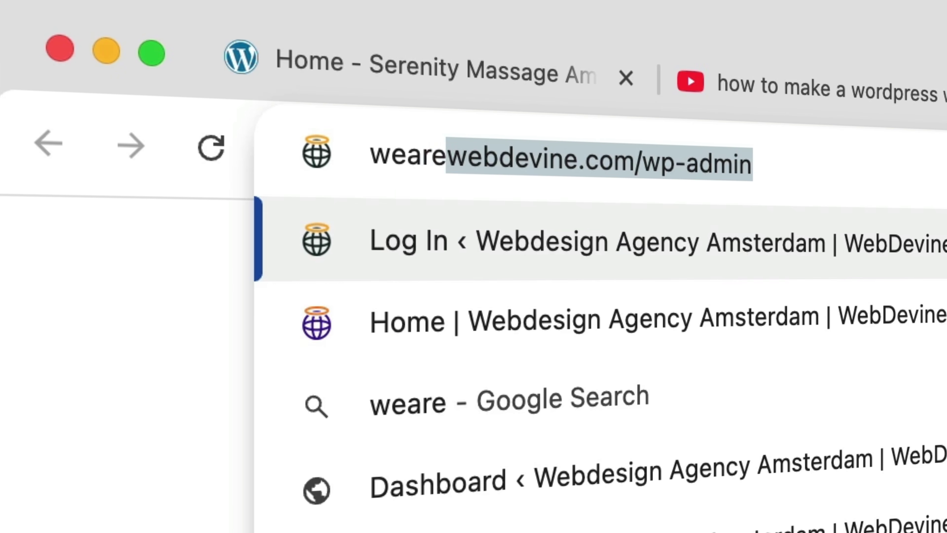
key(Right)
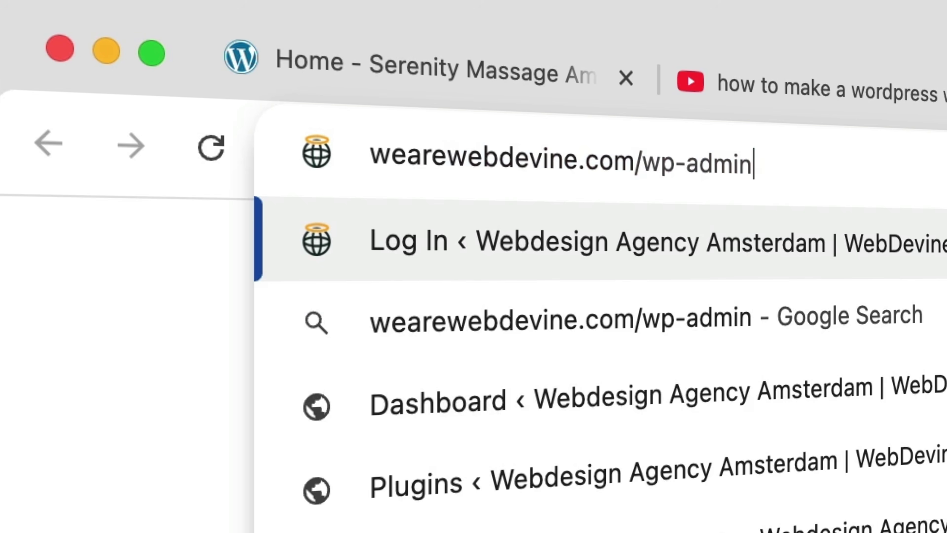
key(BackSpace)
key(BackSpace)
key(BackSpace)
key(BackSpace)
key(BackSpace)
key(BackSpace)
key(BackSpace)
key(BackSpace)
key(BackSpace)
key(Return)
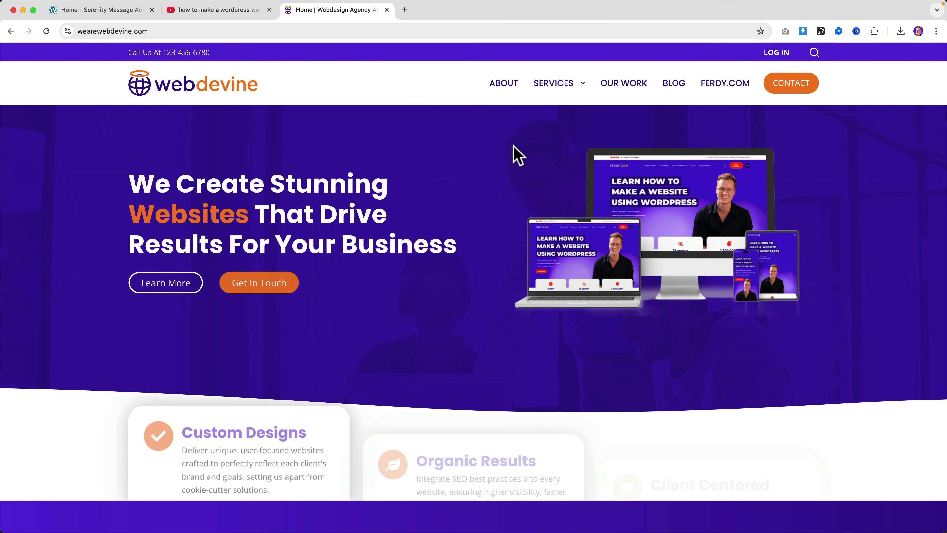
scroll(516, 155, down, 15)
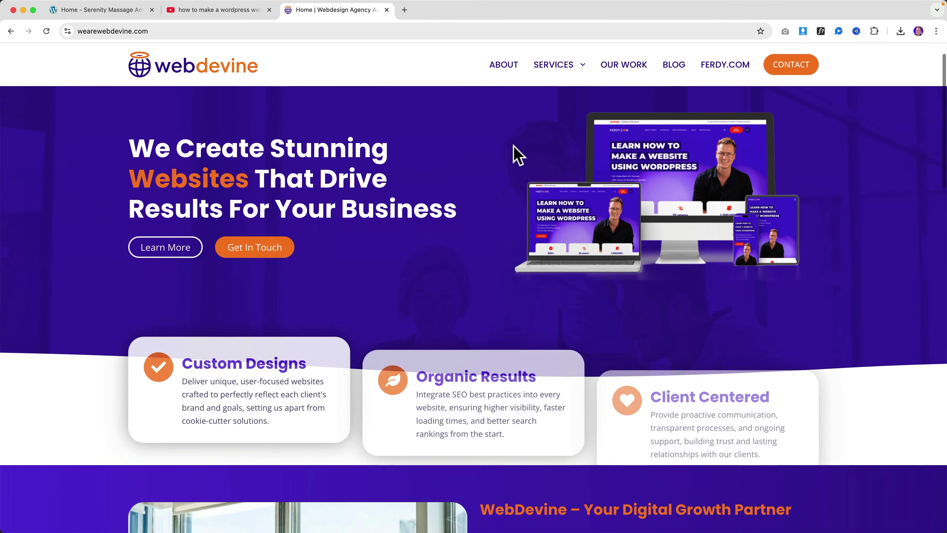
scroll(512, 159, down, 15)
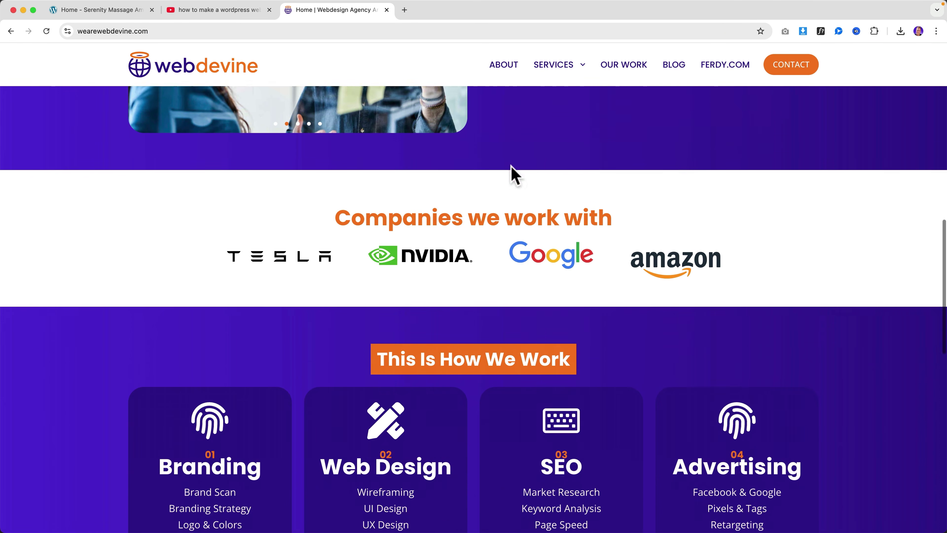
scroll(511, 166, down, 3)
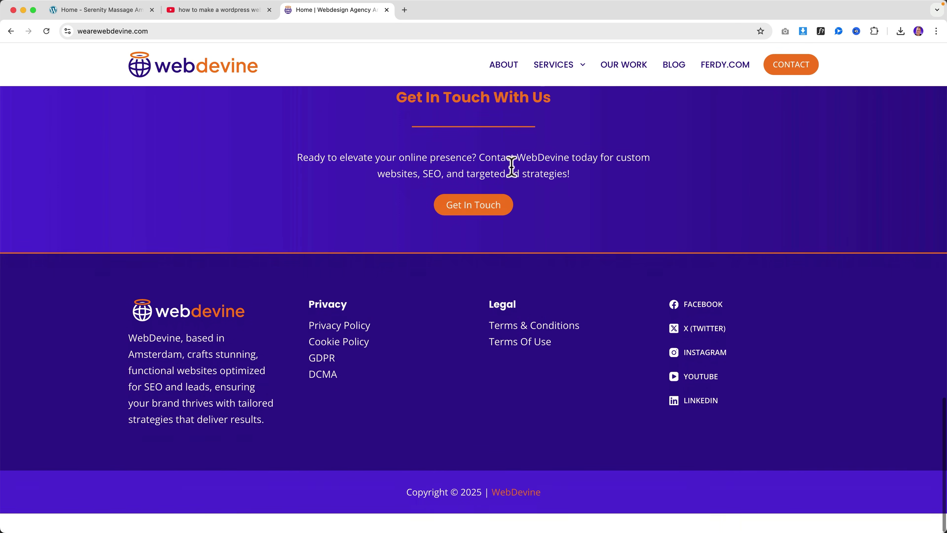
scroll(514, 180, up, 20)
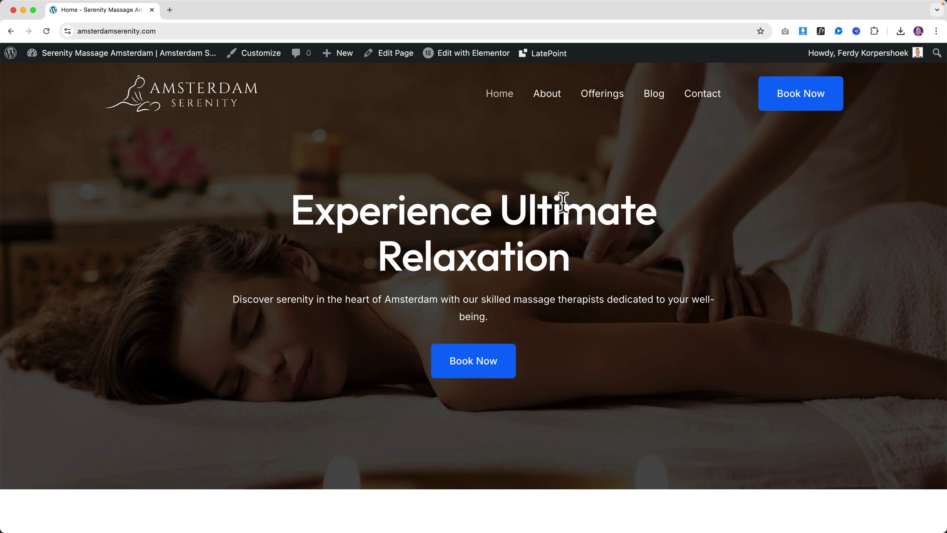
Step: Scroll the home page from the 'Experience Ultimate Relaxation' hero to 'Unwind with Us Today' and back
scroll(524, 197, down, 20)
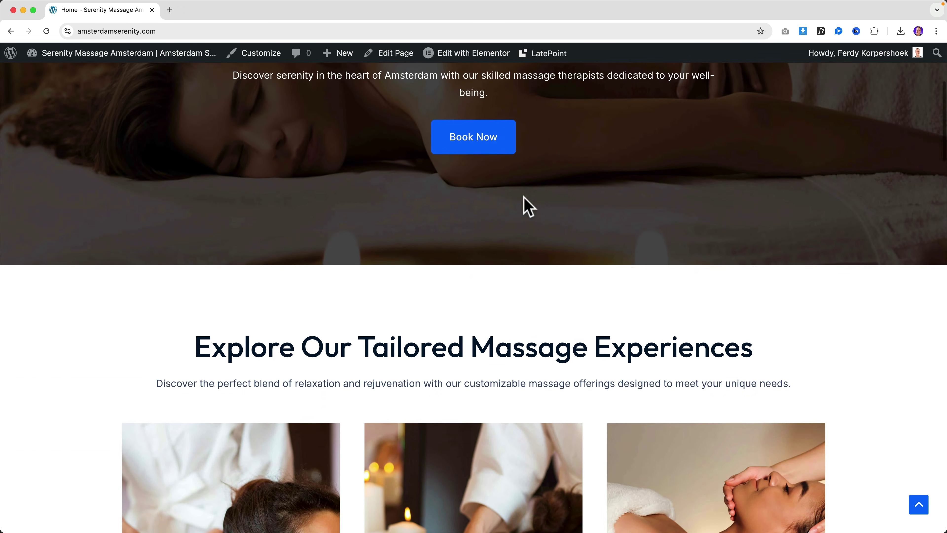
scroll(524, 208, down, 10)
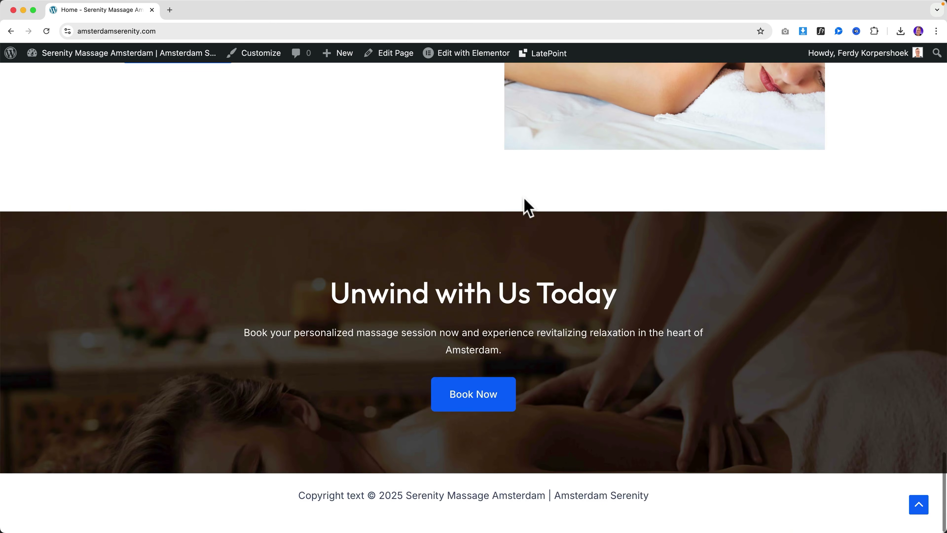
scroll(524, 205, up, 10)
scroll(529, 211, up, 15)
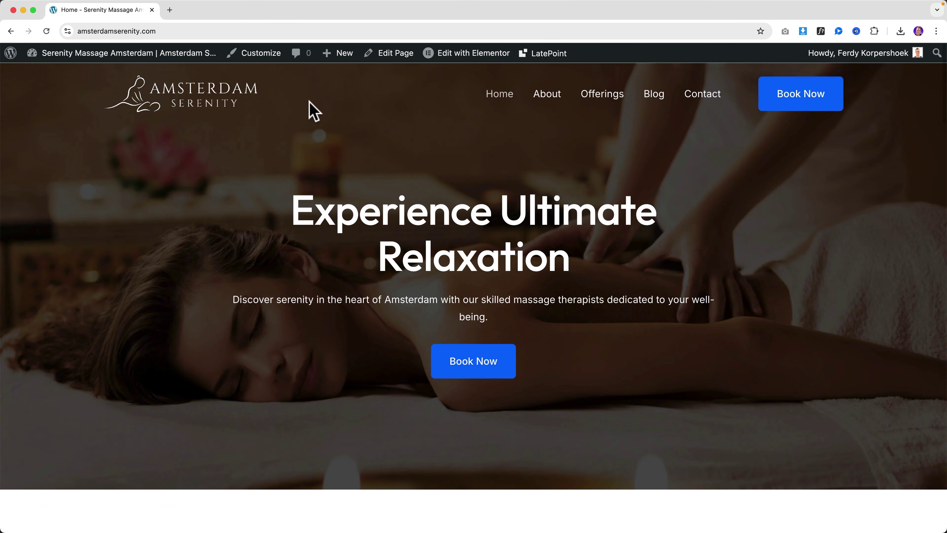
Step: In the Customizer's global colours, change the Brand colour to magenta FF08C0
click(263, 56)
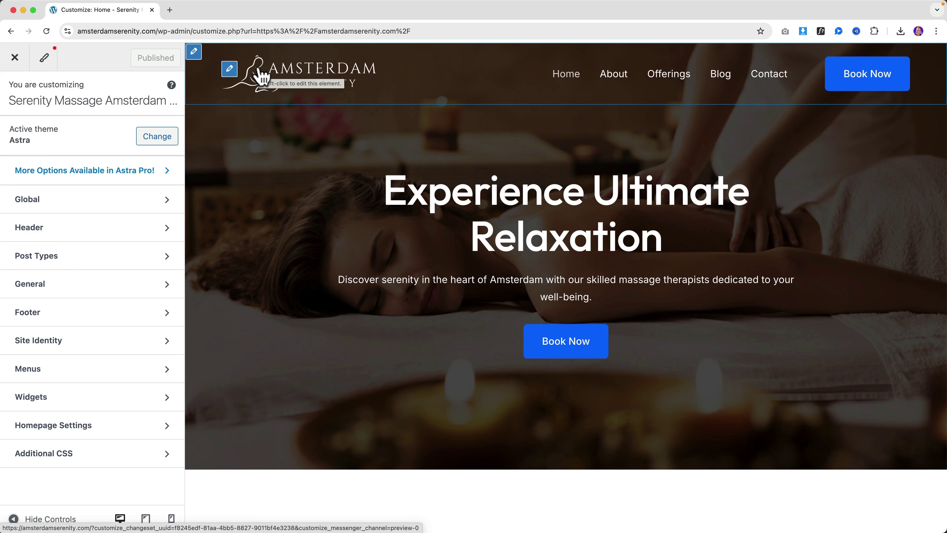
click(68, 200)
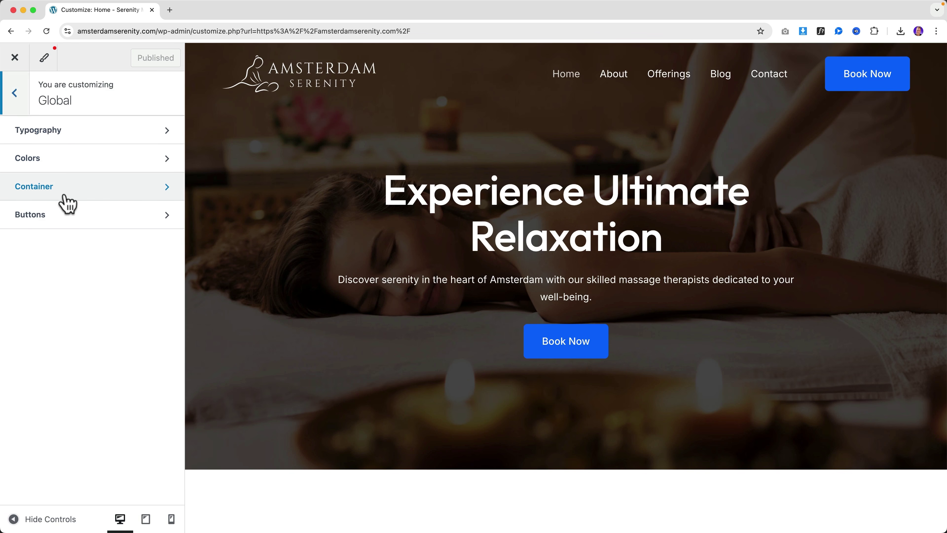
click(60, 167)
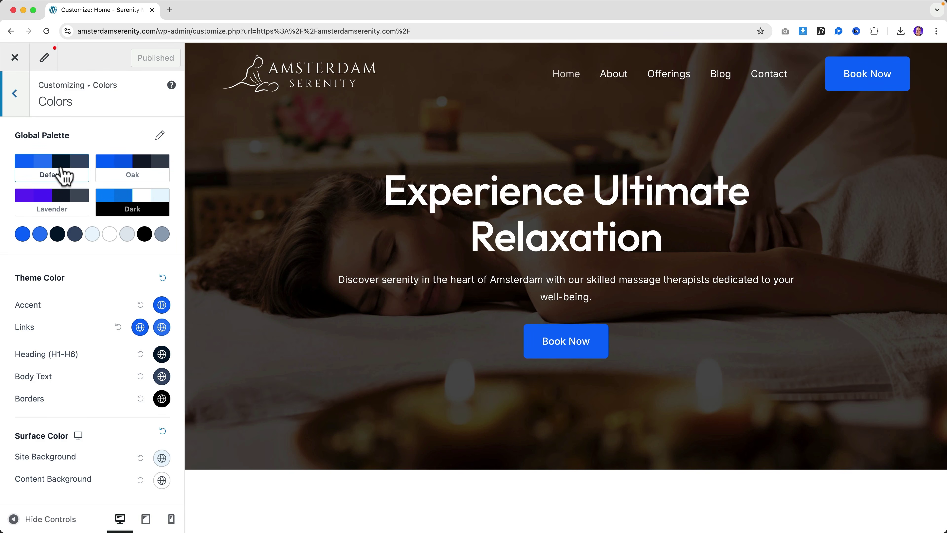
click(22, 234)
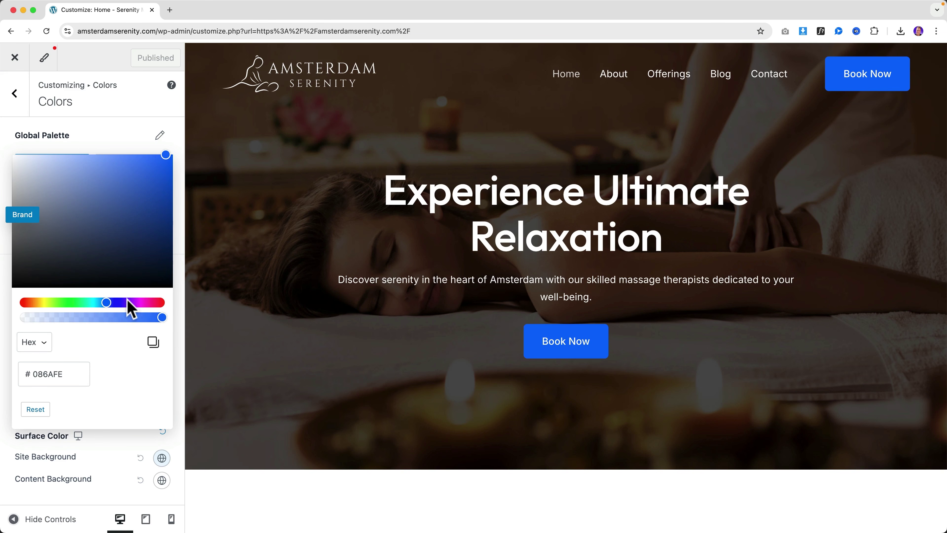
click(146, 303)
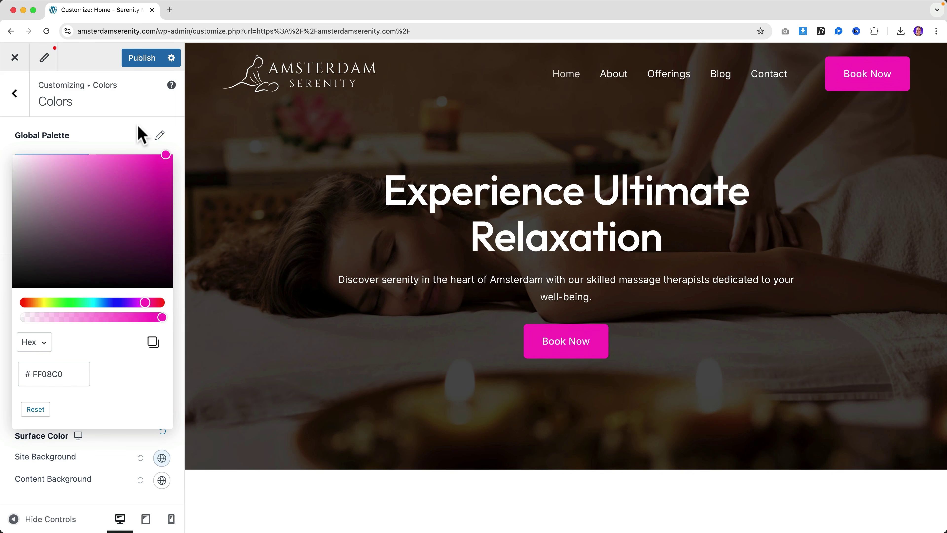
click(144, 135)
Step: Change the Alternate Brand colour to green 25F726
scroll(622, 334, down, 3)
scroll(622, 333, down, 20)
scroll(593, 303, down, 3)
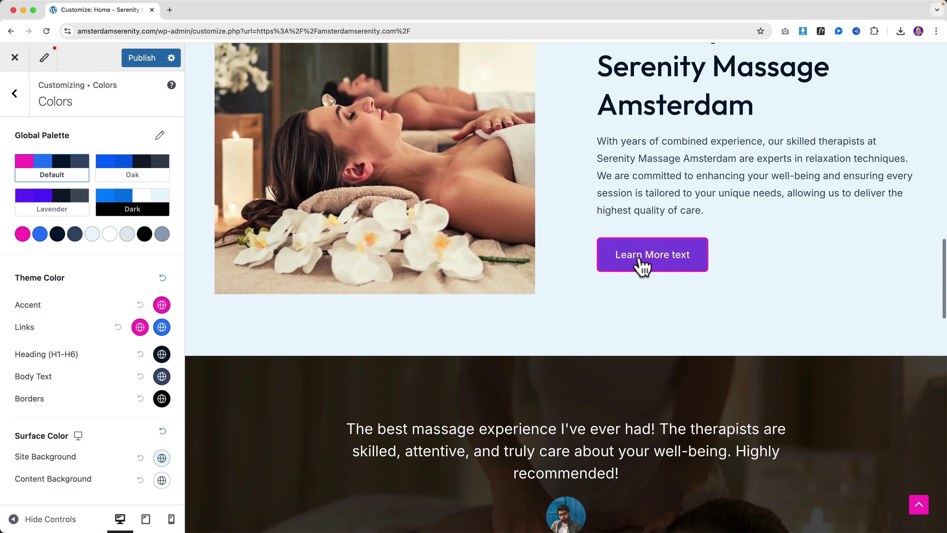
click(41, 234)
drag(52, 303, 70, 303)
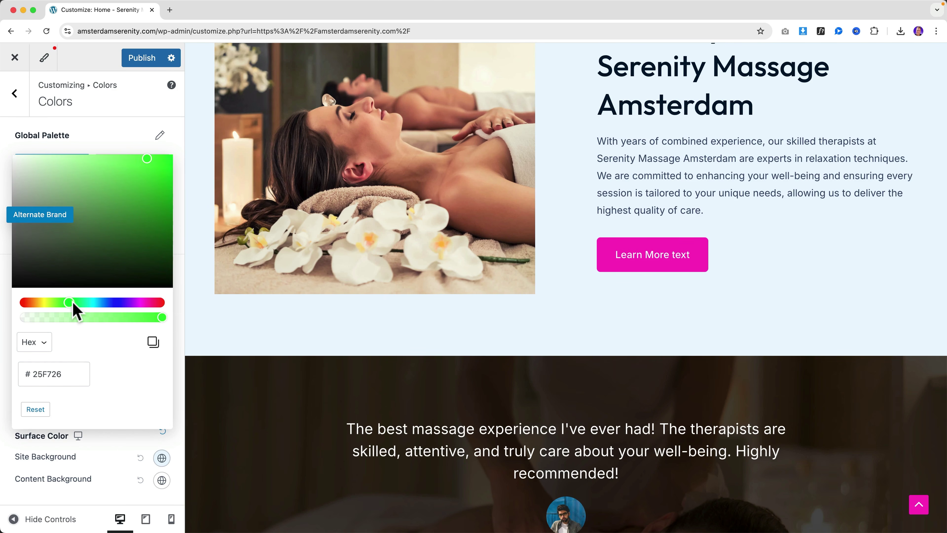
scroll(549, 239, down, 8)
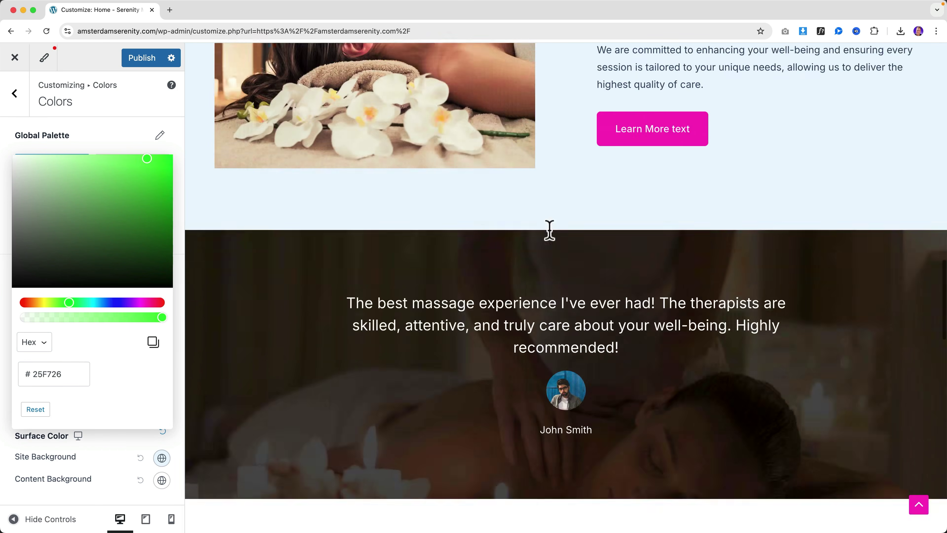
scroll(549, 239, up, 7)
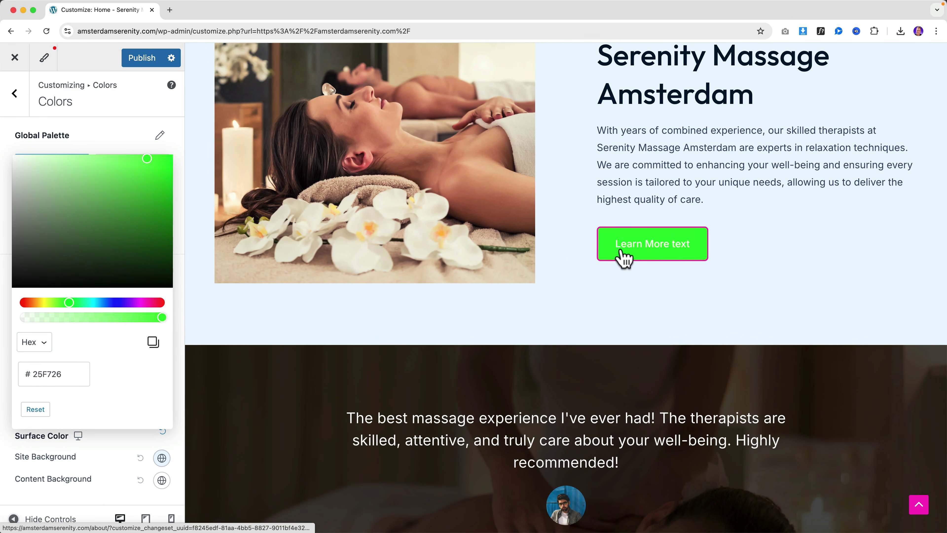
click(127, 139)
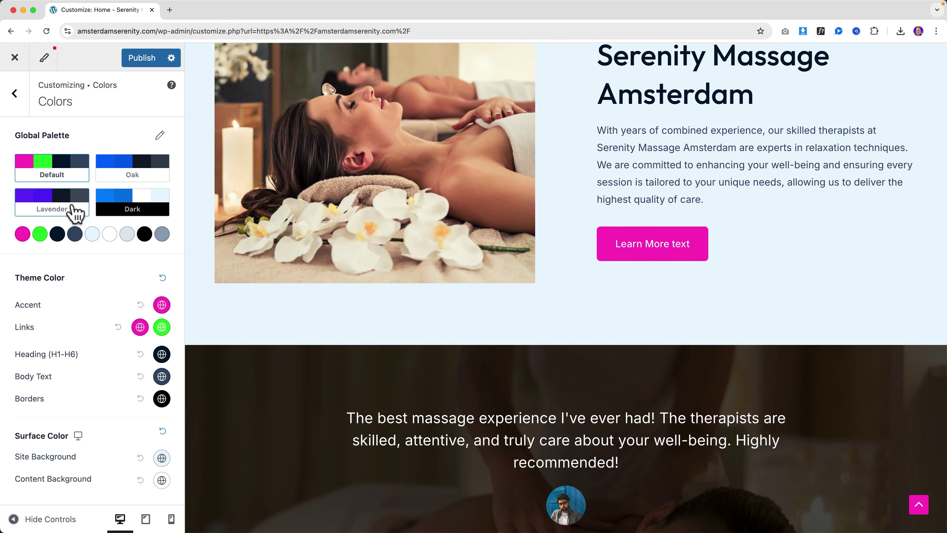
Step: Apply the Dark global palette, then exit the Customizer without saving
click(130, 203)
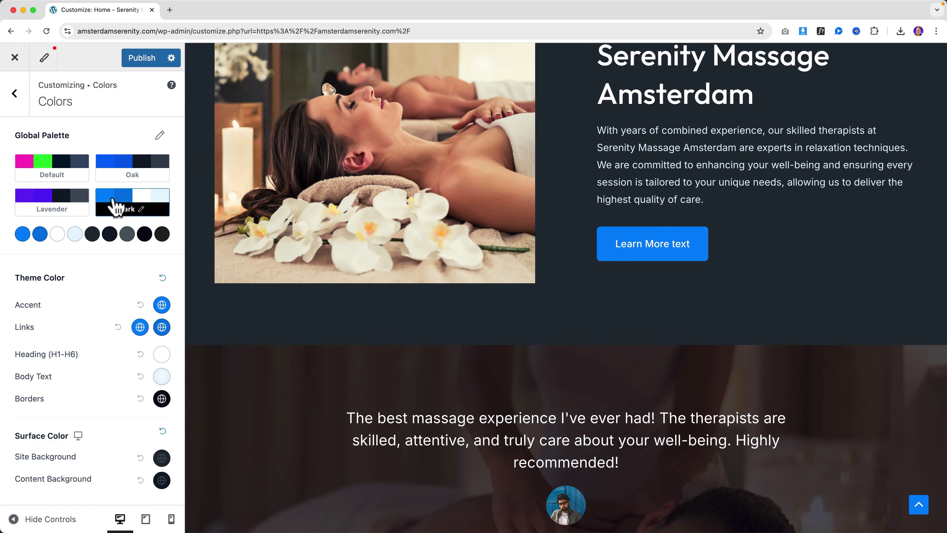
scroll(593, 239, down, 10)
scroll(593, 239, up, 12)
scroll(592, 239, up, 10)
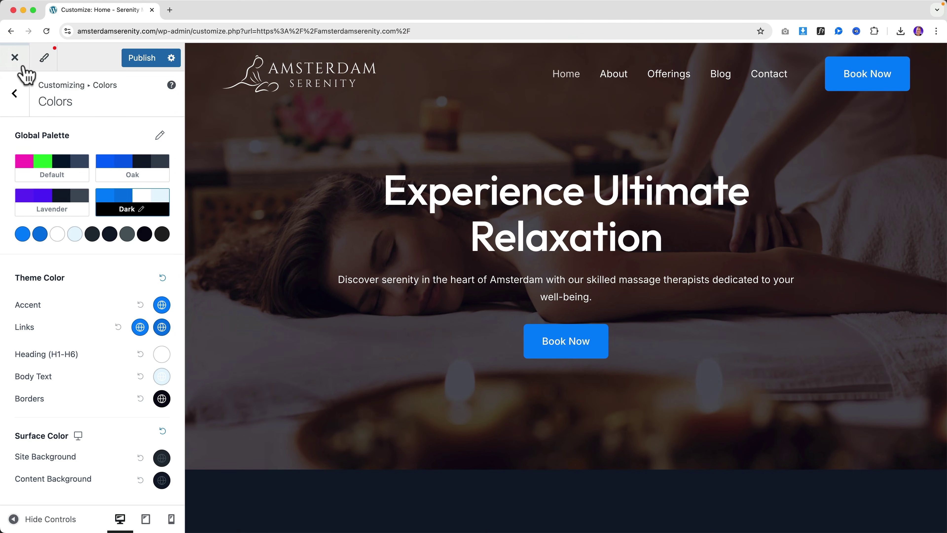
click(19, 60)
click(546, 108)
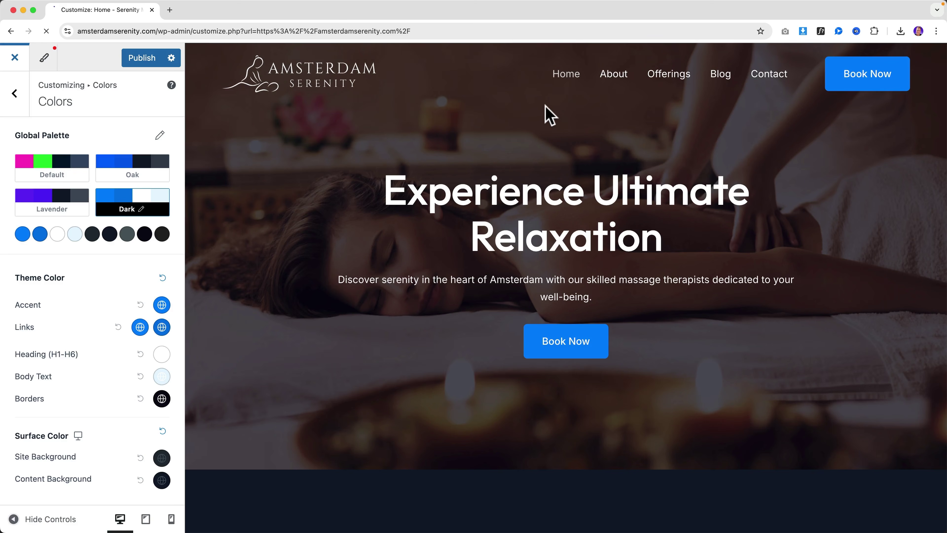
Step: Scroll down through the live homepage and back up
scroll(532, 182, down, 10)
scroll(480, 190, down, 15)
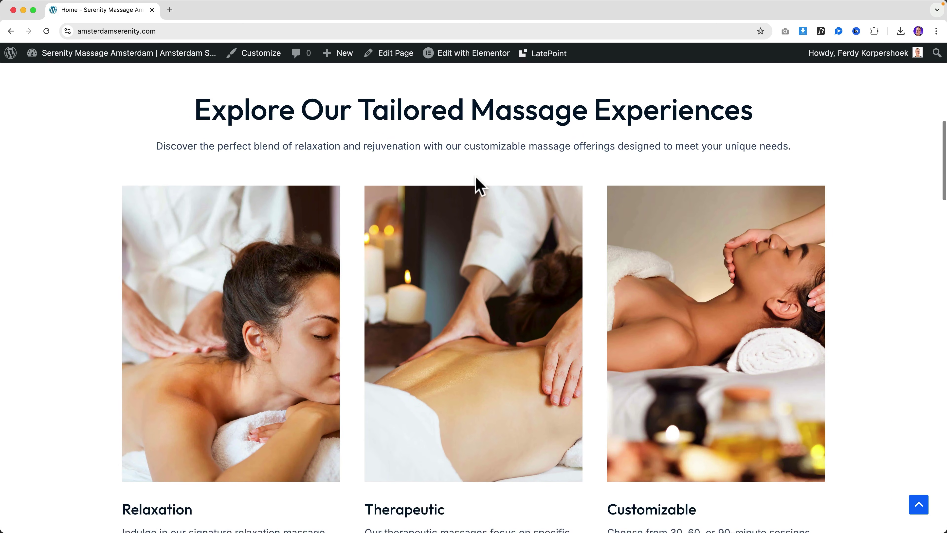
scroll(476, 183, down, 15)
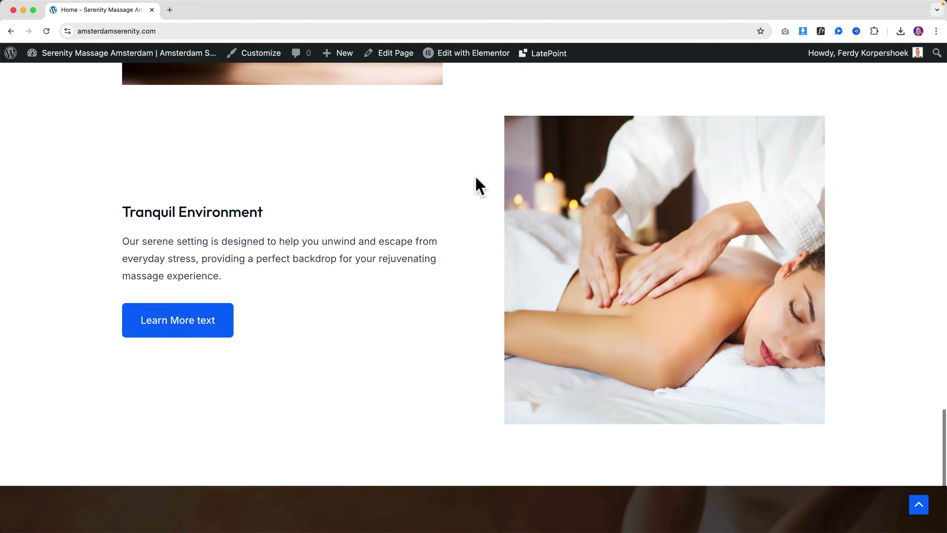
scroll(476, 184, up, 20)
scroll(478, 184, up, 15)
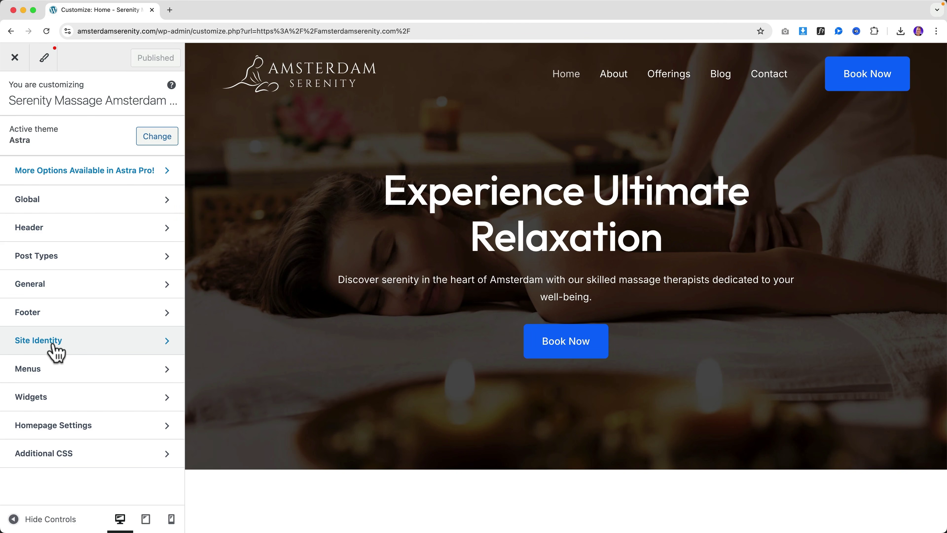
Step: Upload Favicon.png to the media library from Site Identity's site icon picker
click(56, 351)
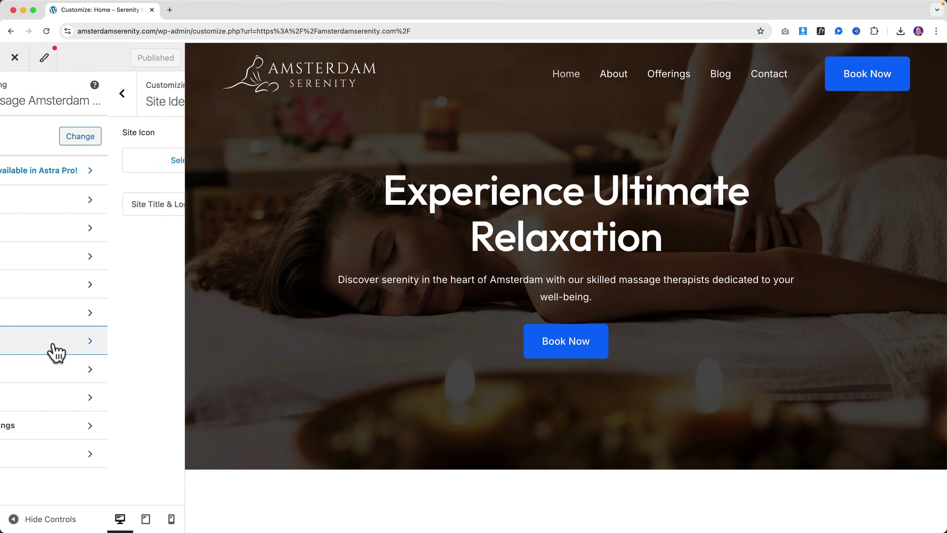
drag(16, 131, 62, 135)
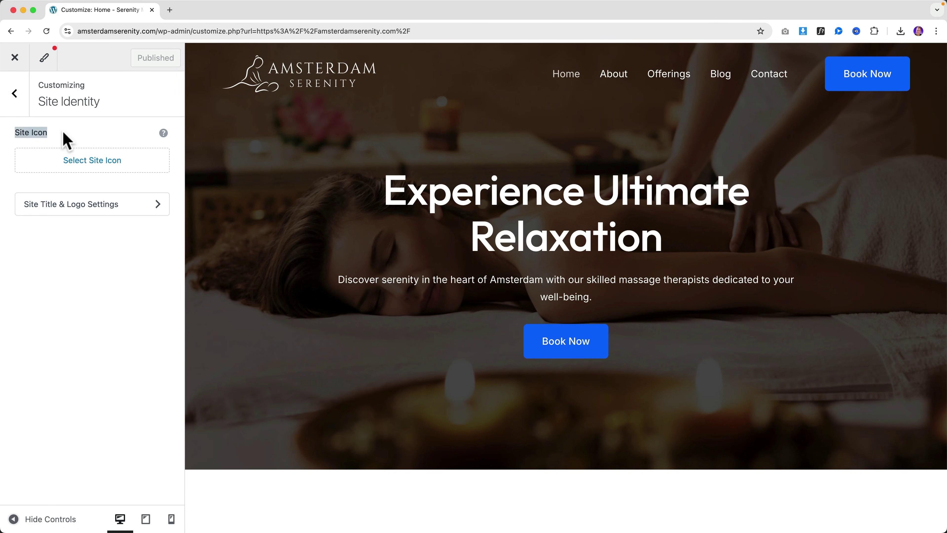
click(88, 161)
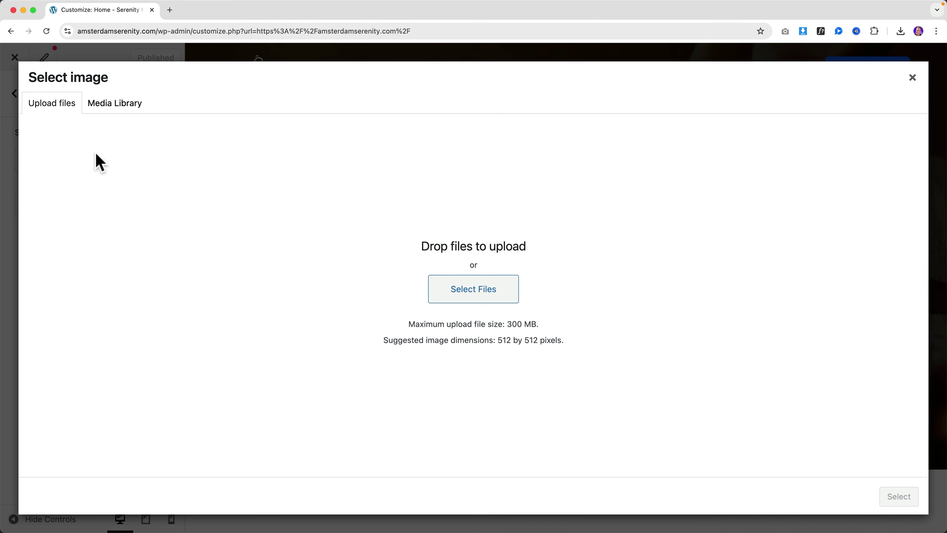
click(110, 106)
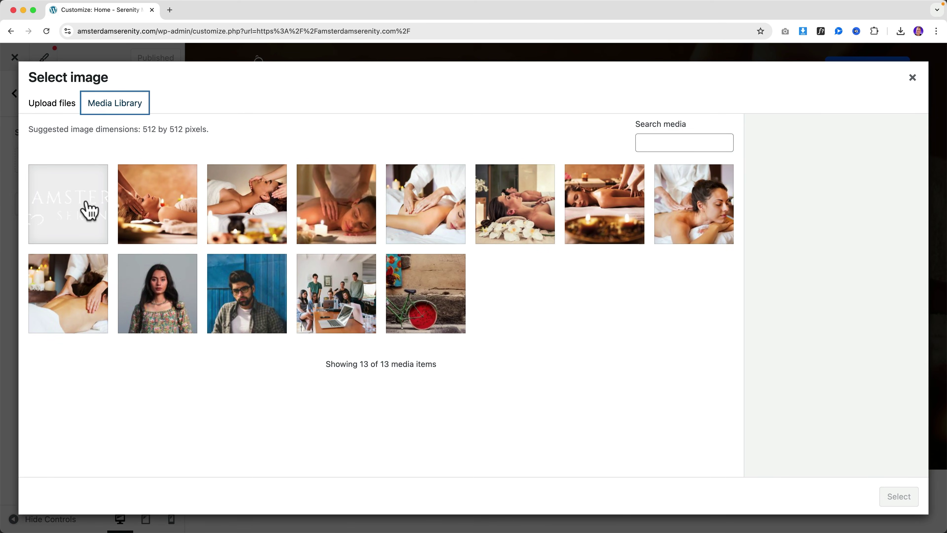
click(53, 107)
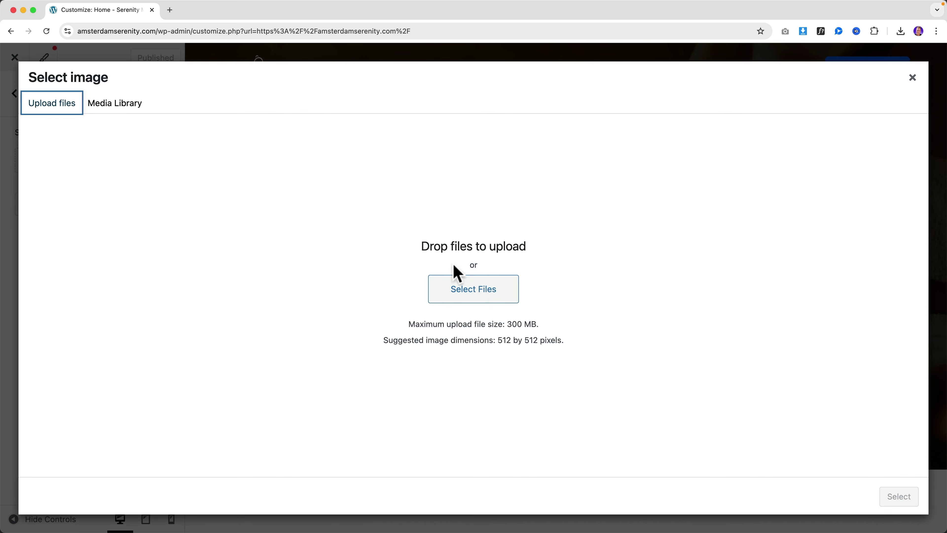
click(471, 300)
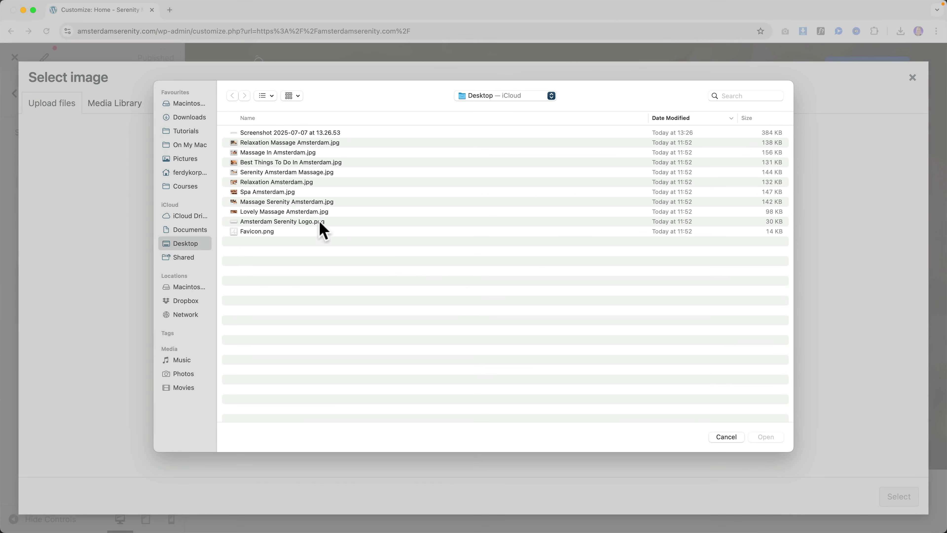
click(270, 231)
key(space)
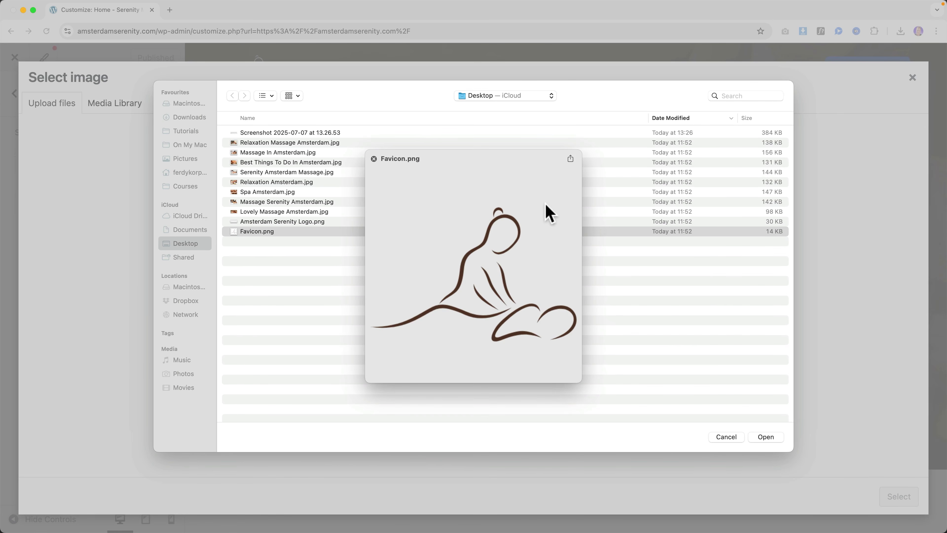
key(space)
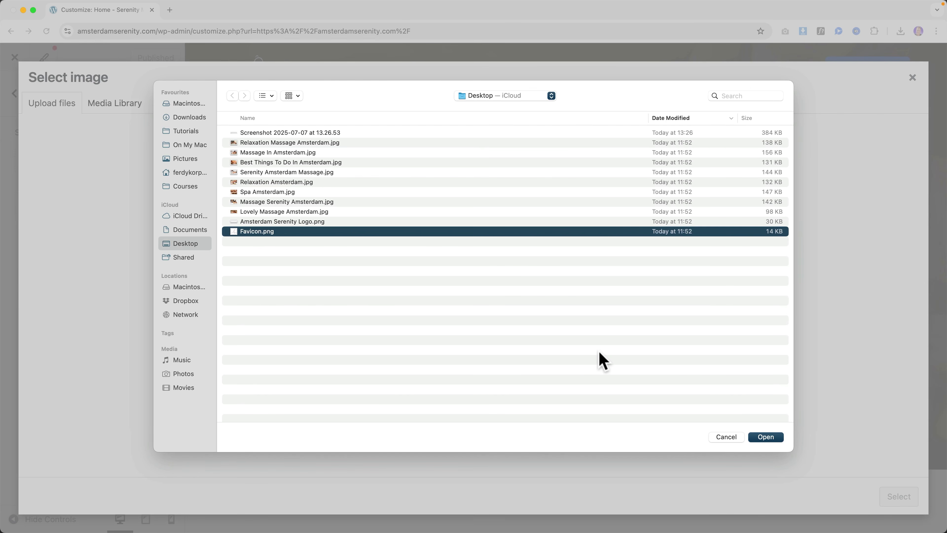
click(765, 436)
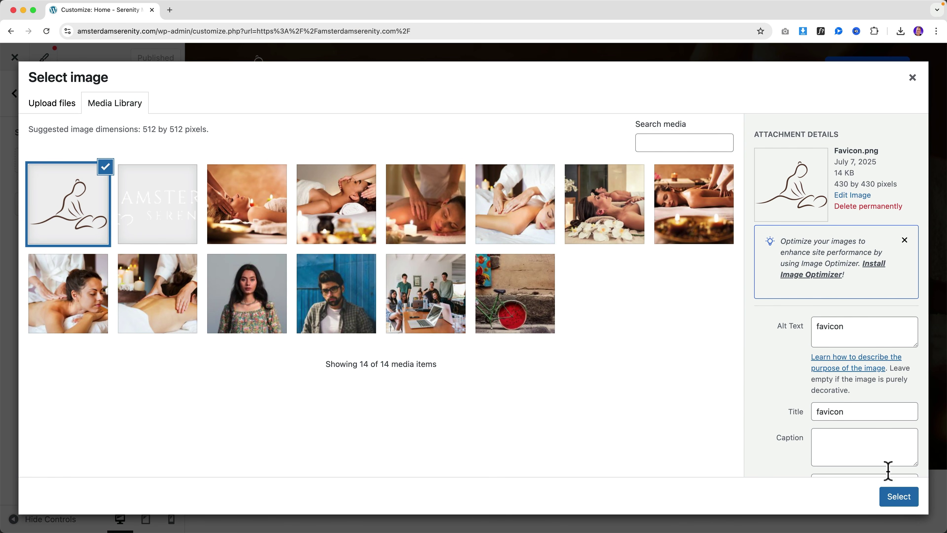
Step: Set Favicon.png as the uncropped site icon, publish, and close the Customizer
click(896, 497)
click(820, 498)
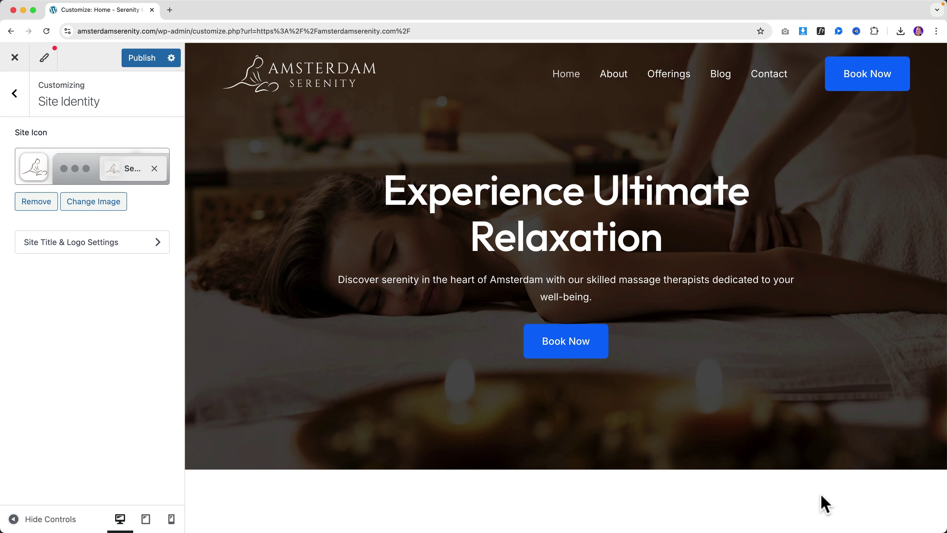
click(150, 68)
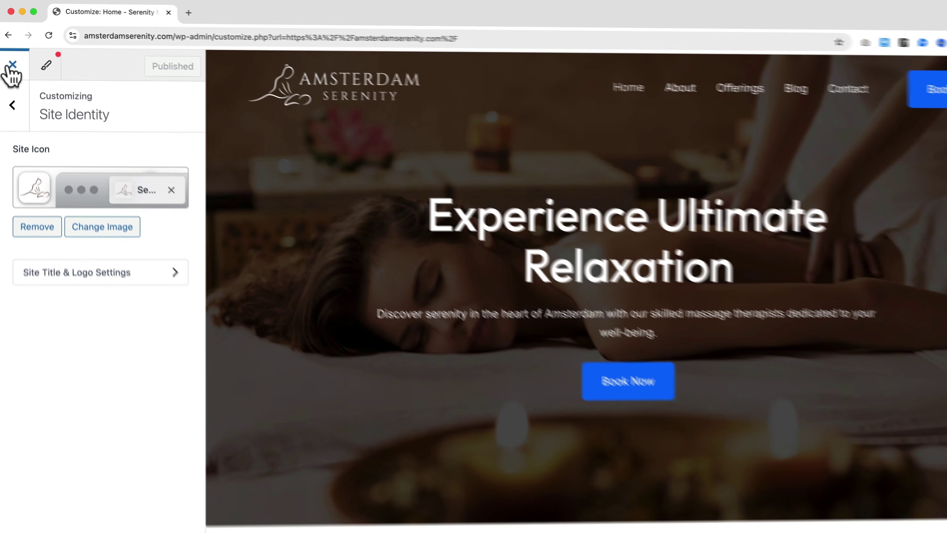
click(14, 57)
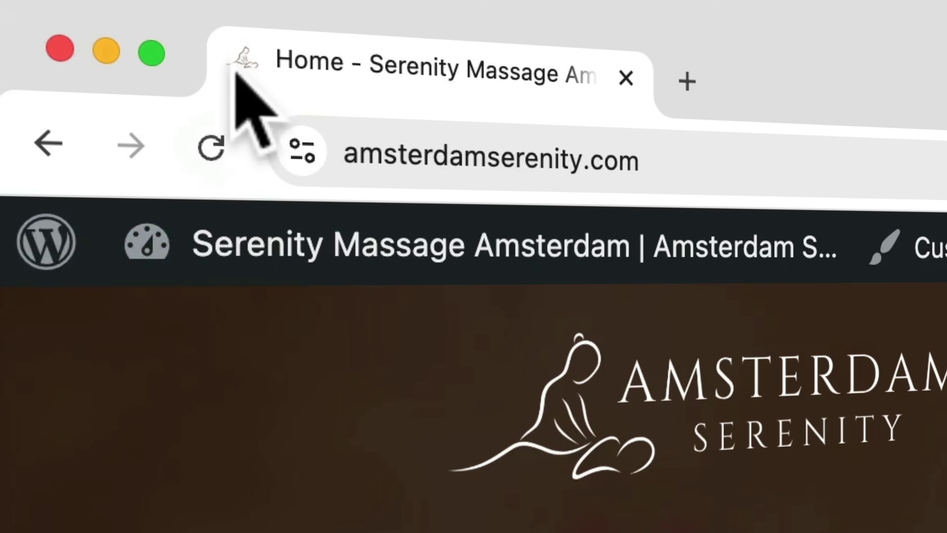
Step: In the Customizer header layout, move the Primary Menu into the centre column
mouse_move(419, 276)
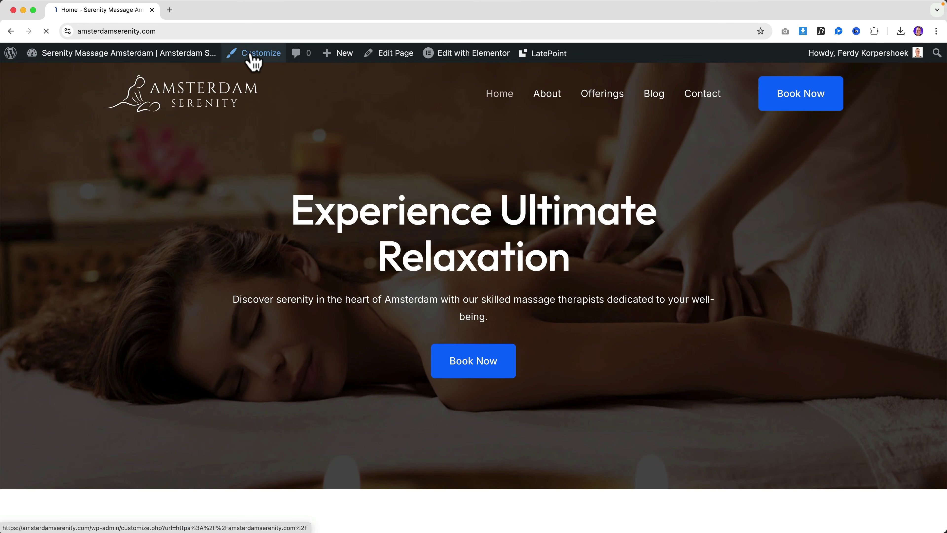
click(251, 54)
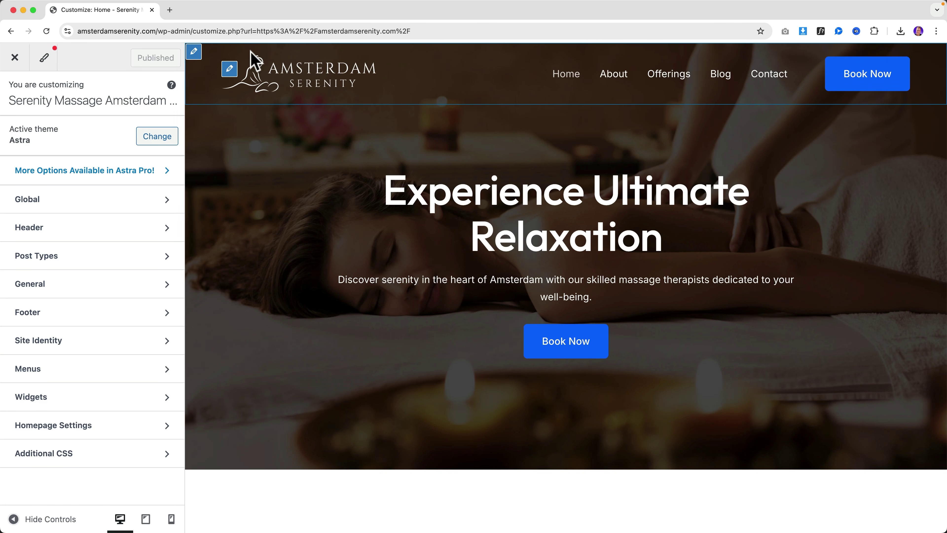
click(194, 54)
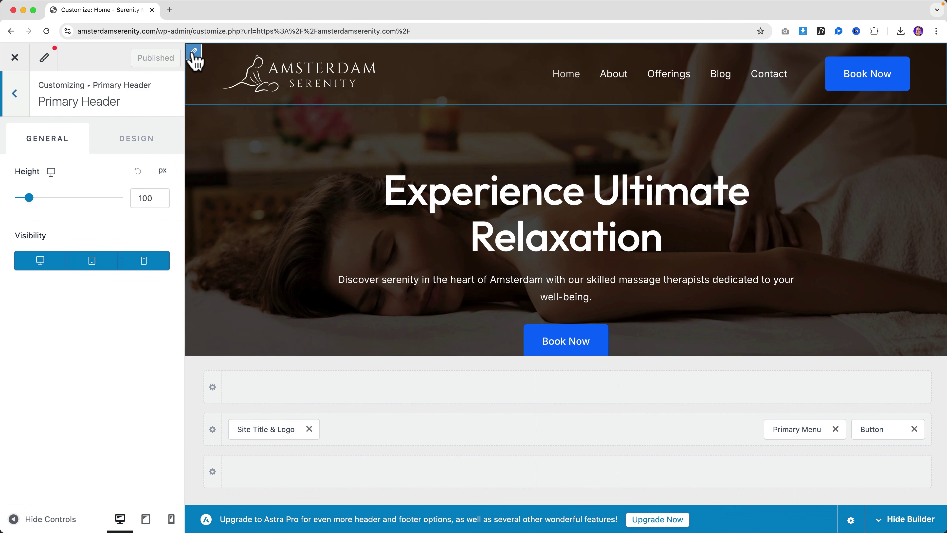
drag(799, 431, 590, 442)
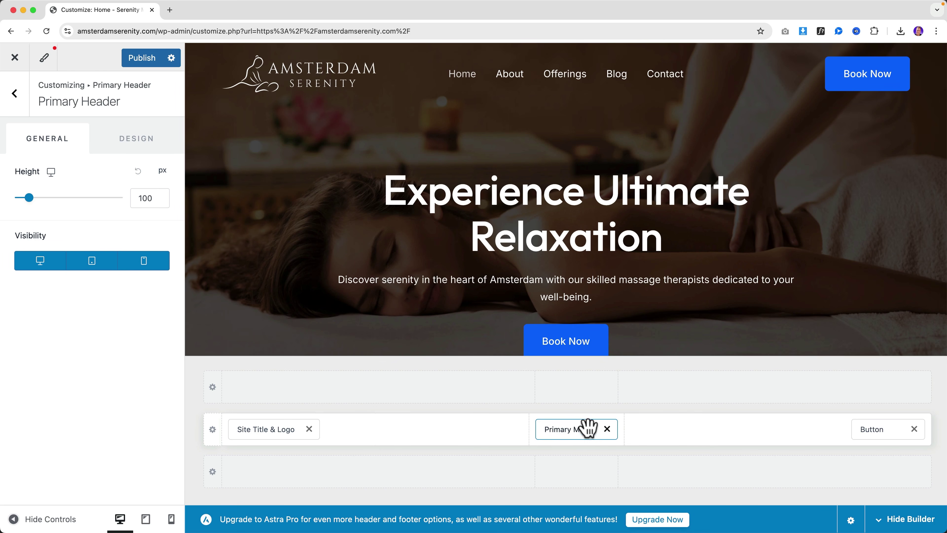
click(15, 94)
click(14, 95)
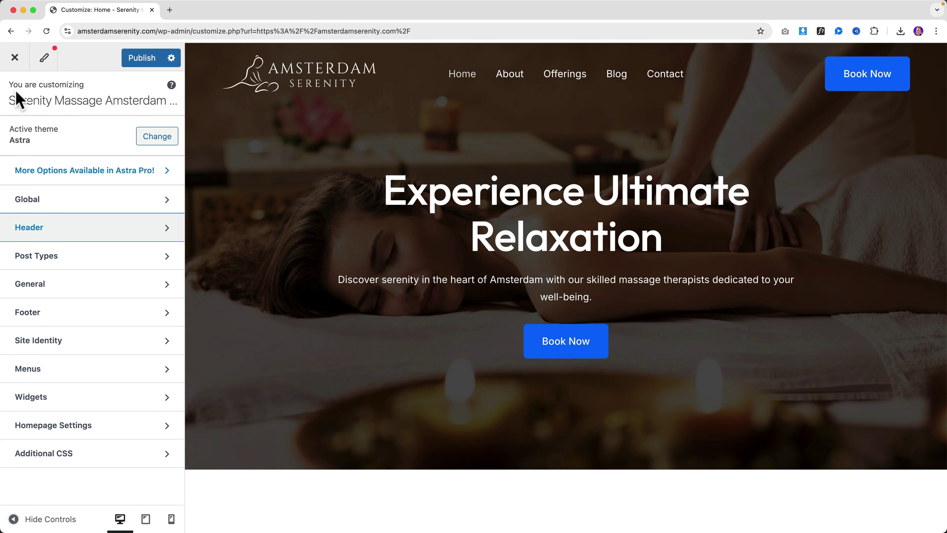
Step: Remove Home and Contact from the Main Menu and publish the changes
click(43, 373)
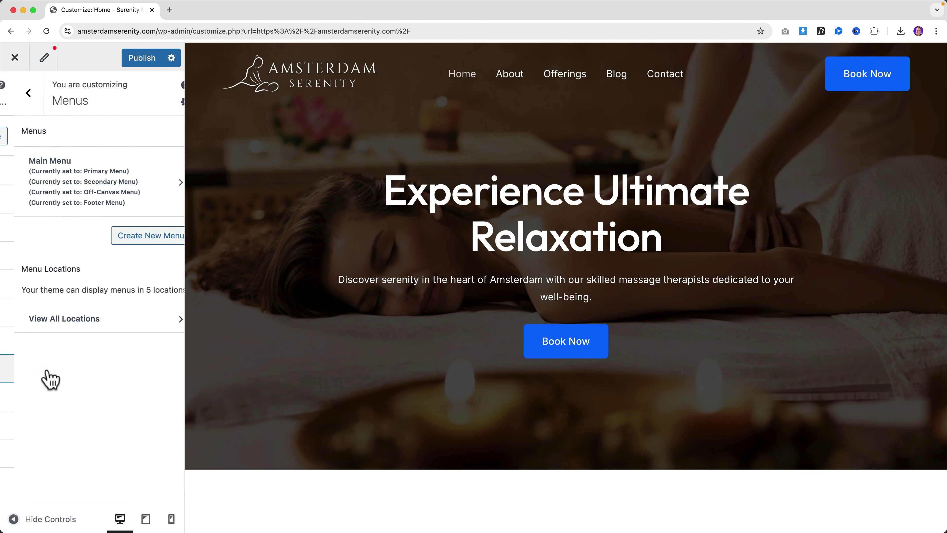
click(74, 183)
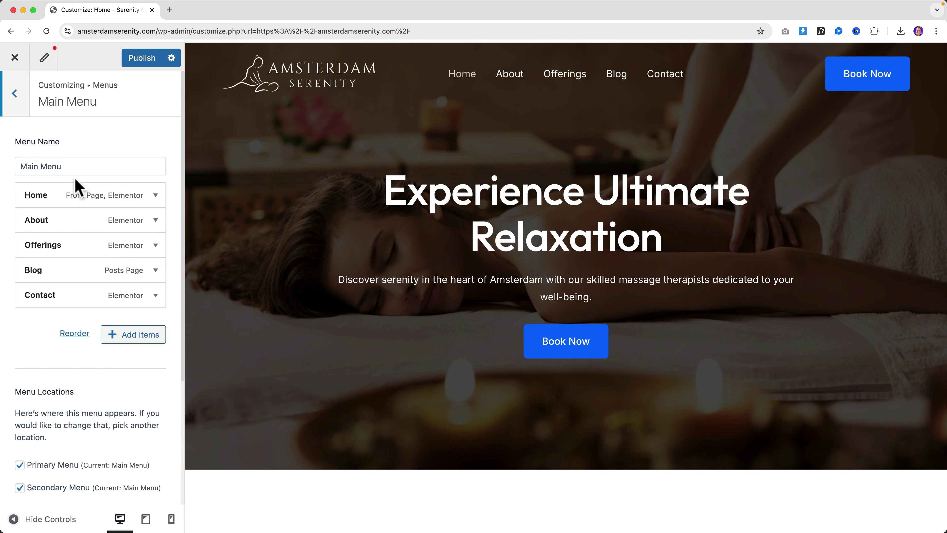
click(156, 195)
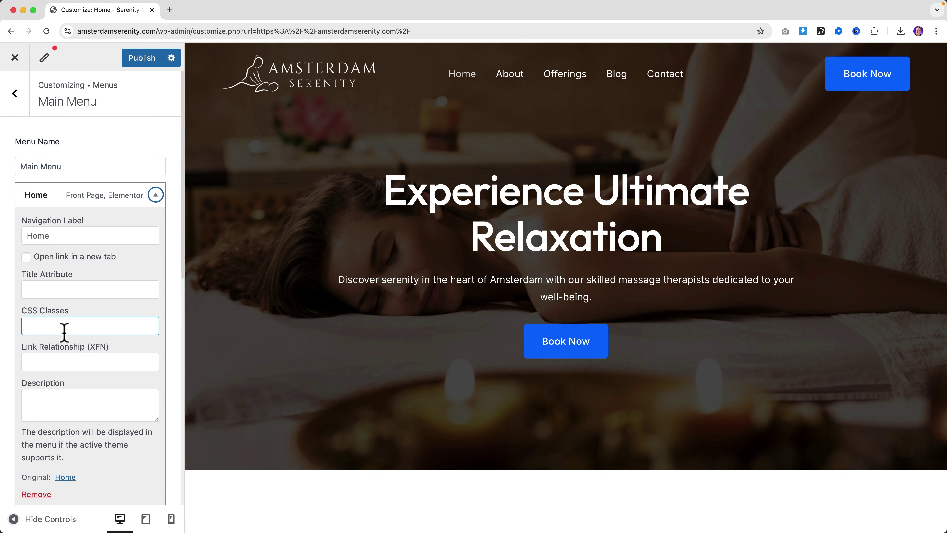
click(37, 494)
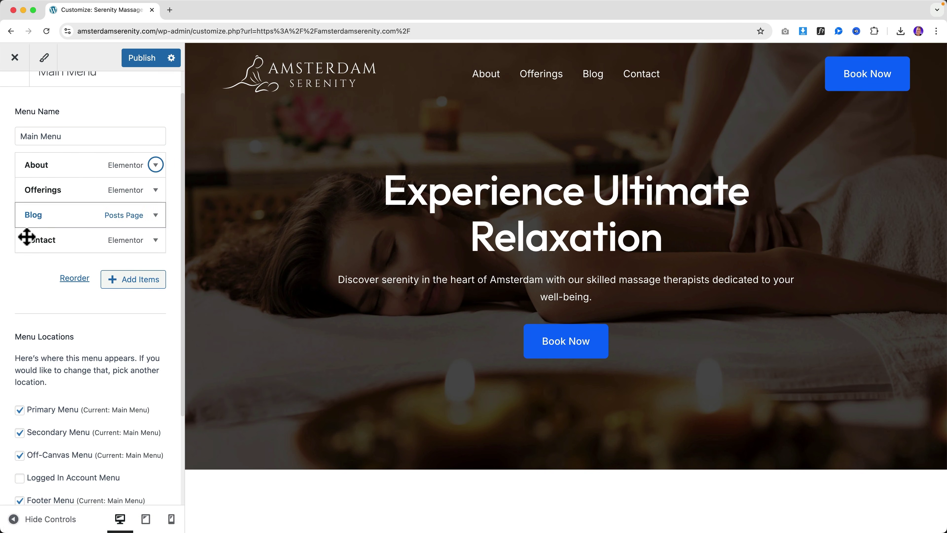
click(156, 240)
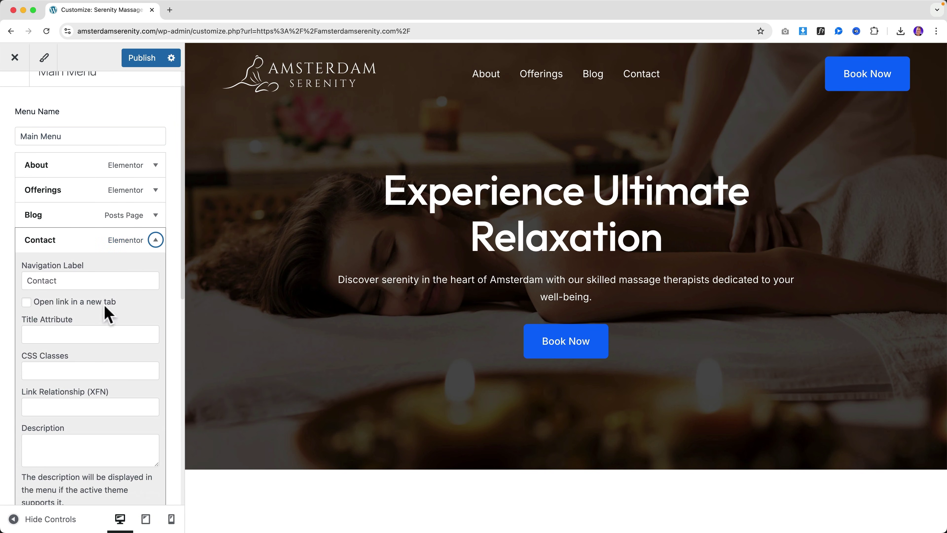
scroll(91, 313, down, 4)
click(36, 407)
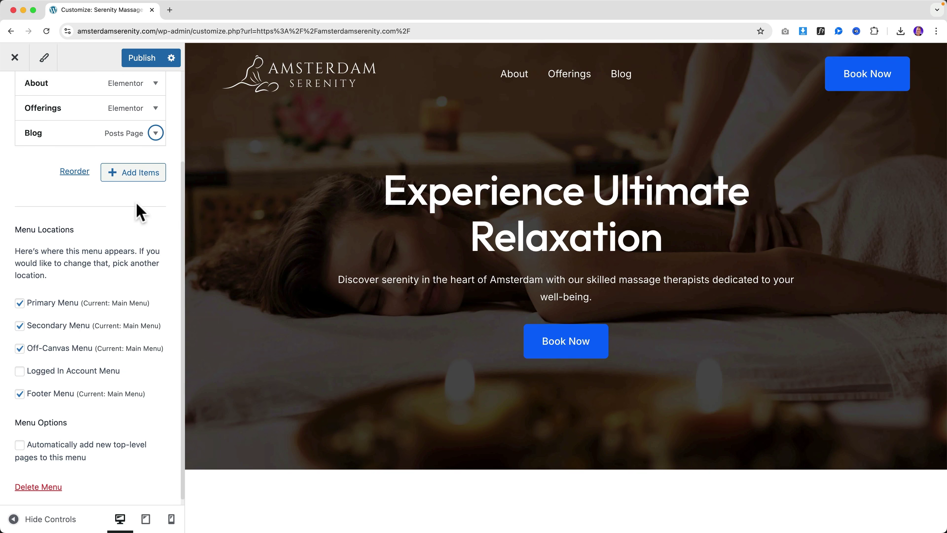
scroll(138, 212, up, 5)
click(140, 60)
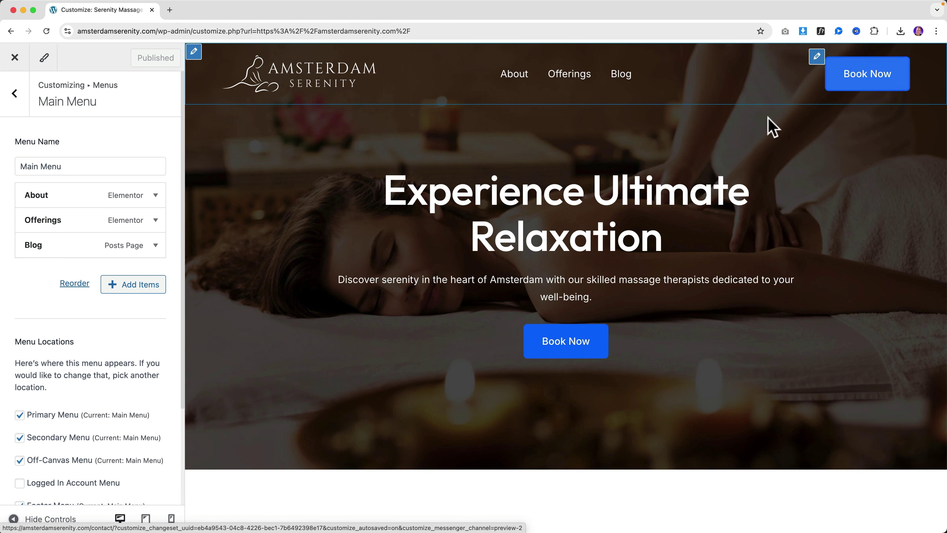
Step: Set the header Book Now button's border radius to 35 on all sides
click(817, 58)
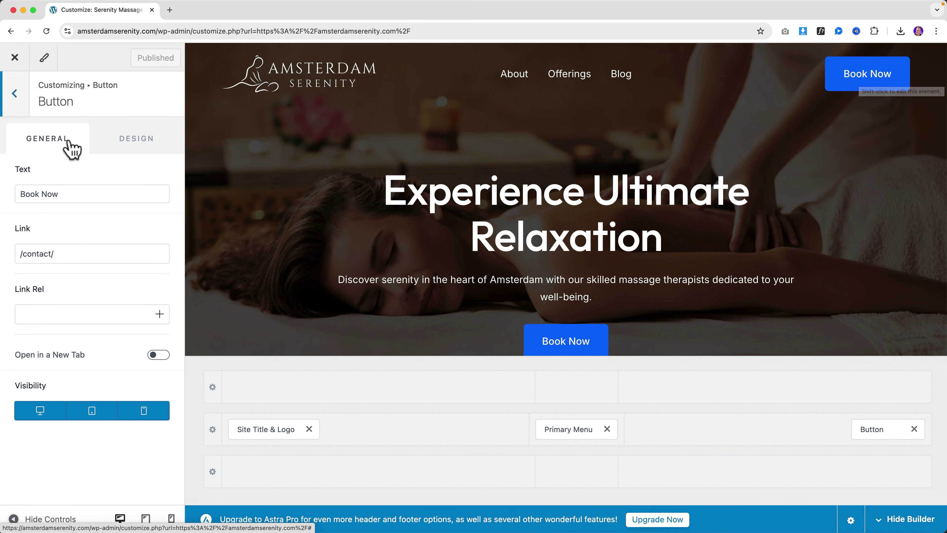
click(127, 147)
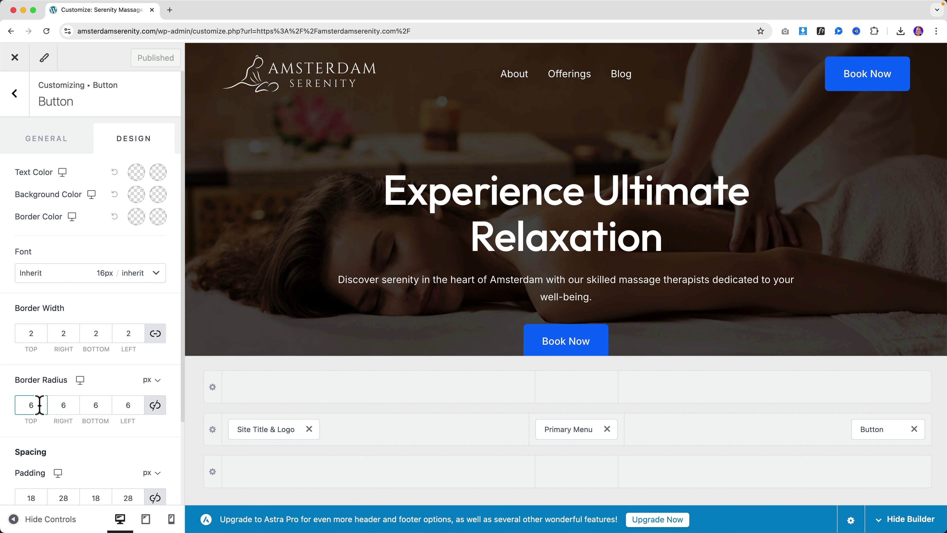
text(25)
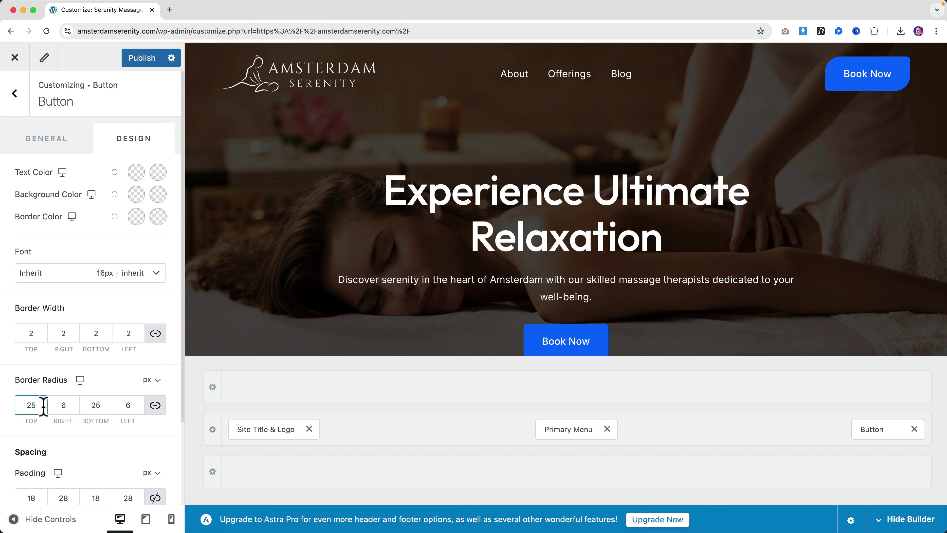
key(Tab)
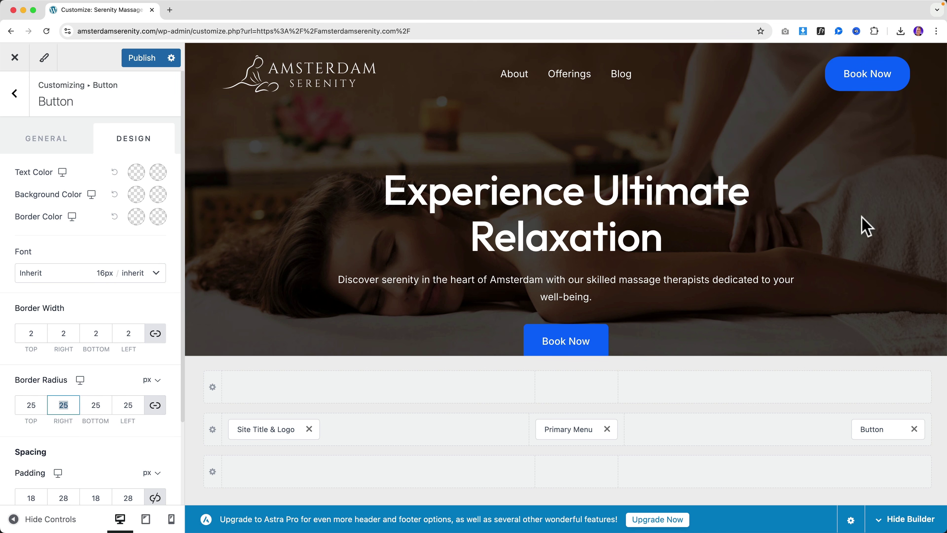
double_click(24, 404)
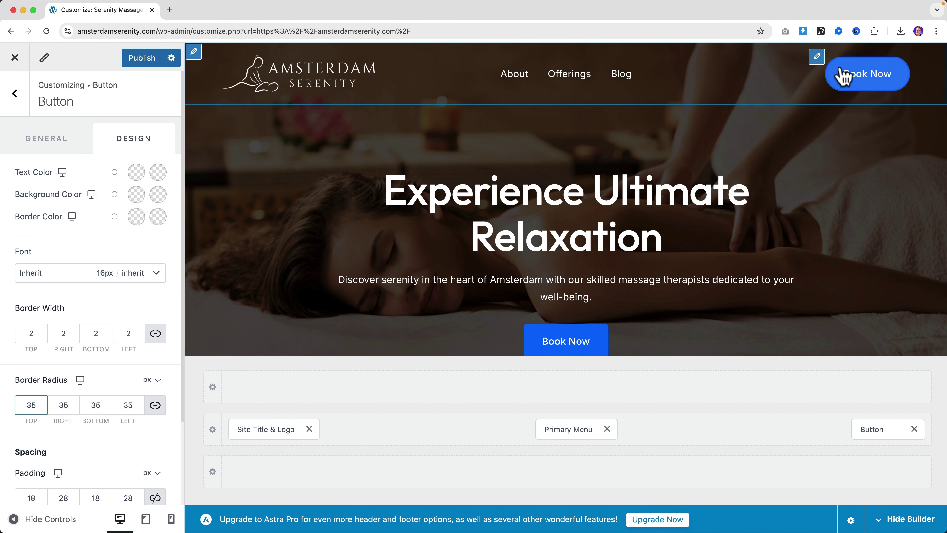
scroll(703, 165, down, 15)
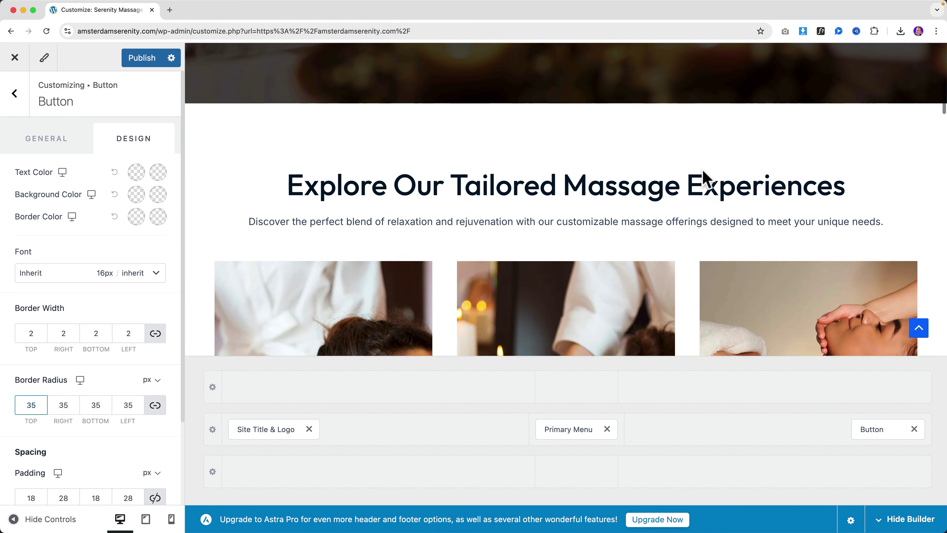
scroll(704, 175, down, 5)
scroll(698, 184, up, 15)
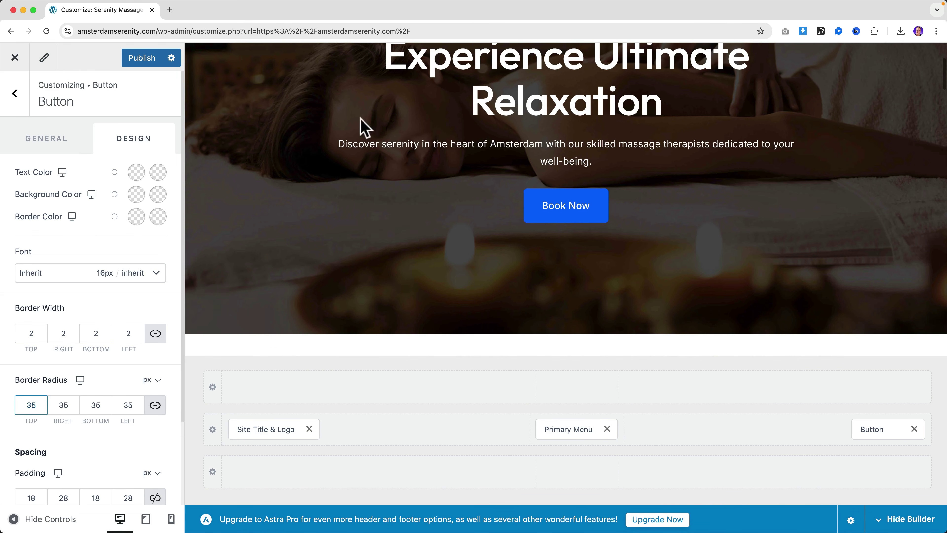
Step: Publish the rounded button, check the preview, and close the Customizer for the live site
click(130, 58)
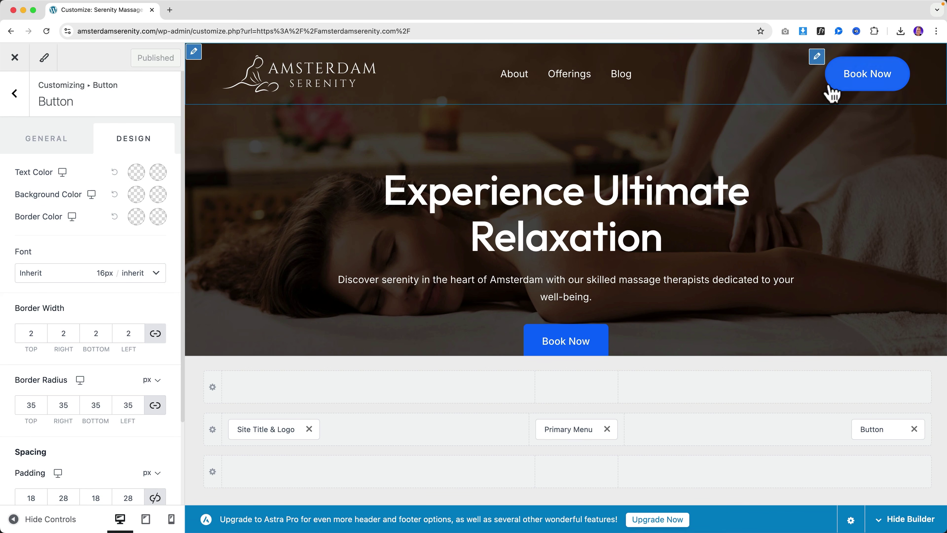
scroll(372, 165, down, 20)
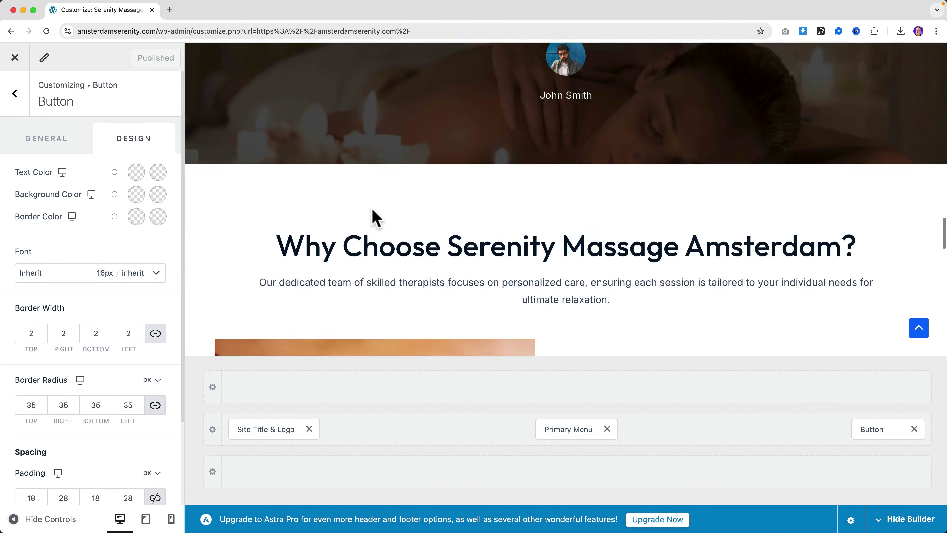
scroll(398, 254, down, 10)
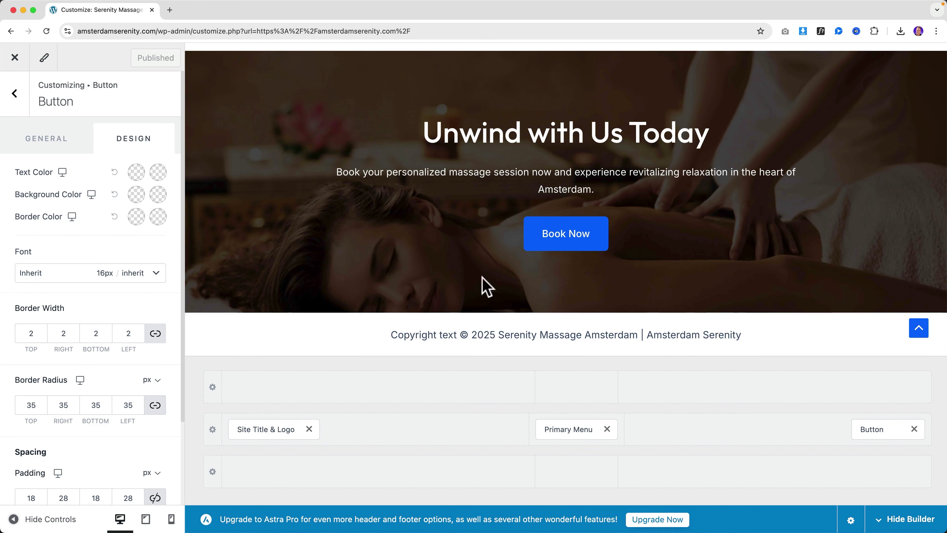
scroll(596, 298, up, 20)
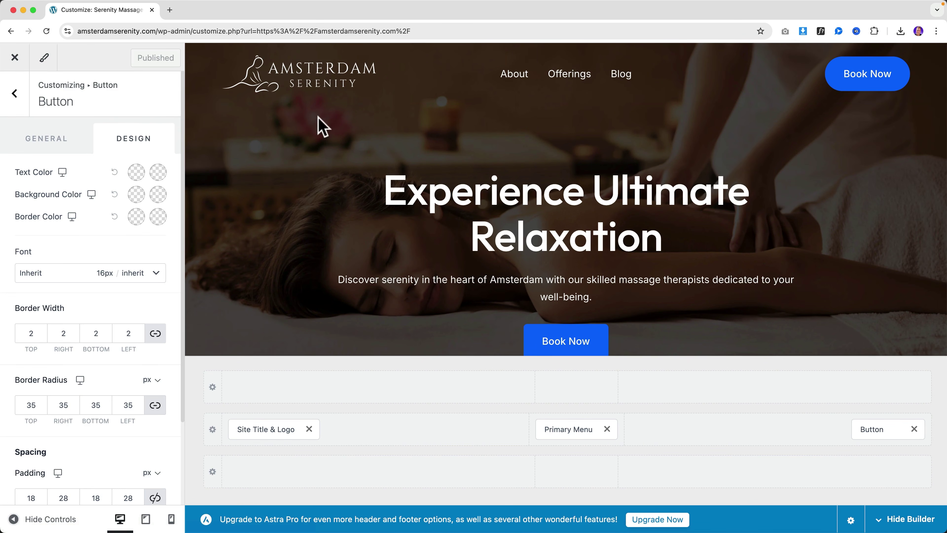
scroll(487, 188, down, 8)
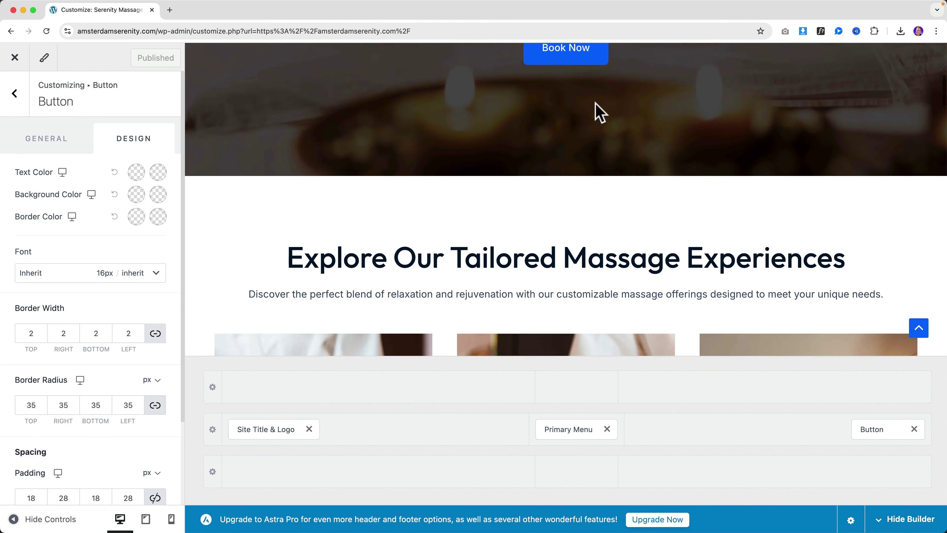
scroll(461, 186, up, 8)
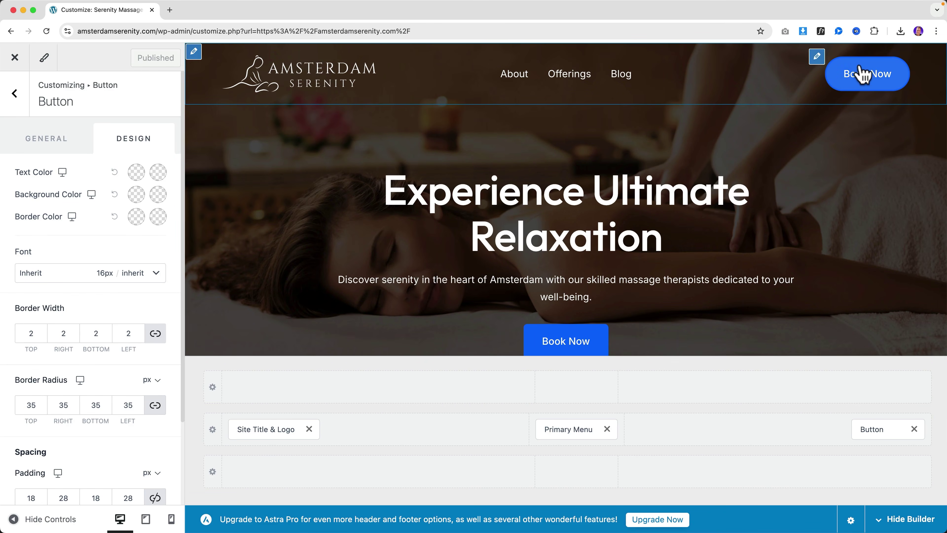
click(17, 58)
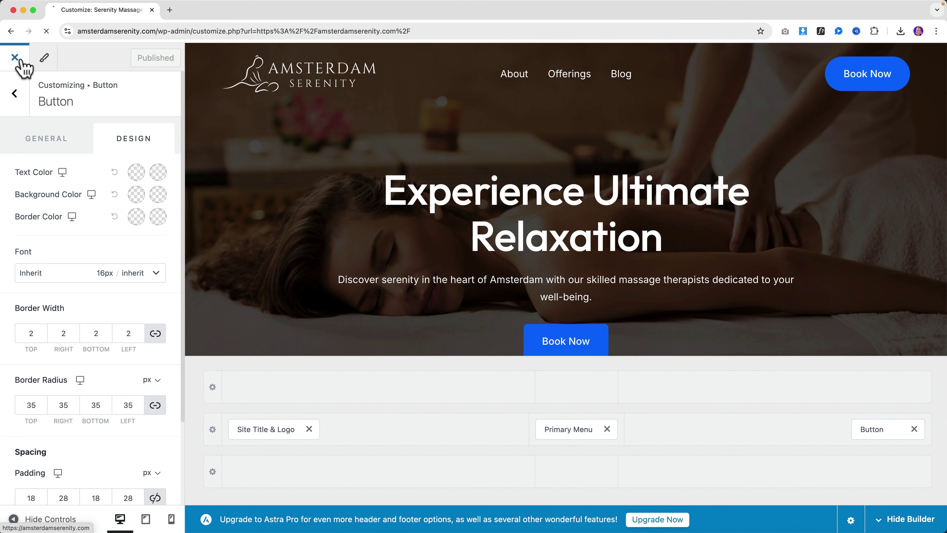
Step: Open the Home page in Elementor, view the hero Book Now button's style, then Site Settings
mouse_move(471, 59)
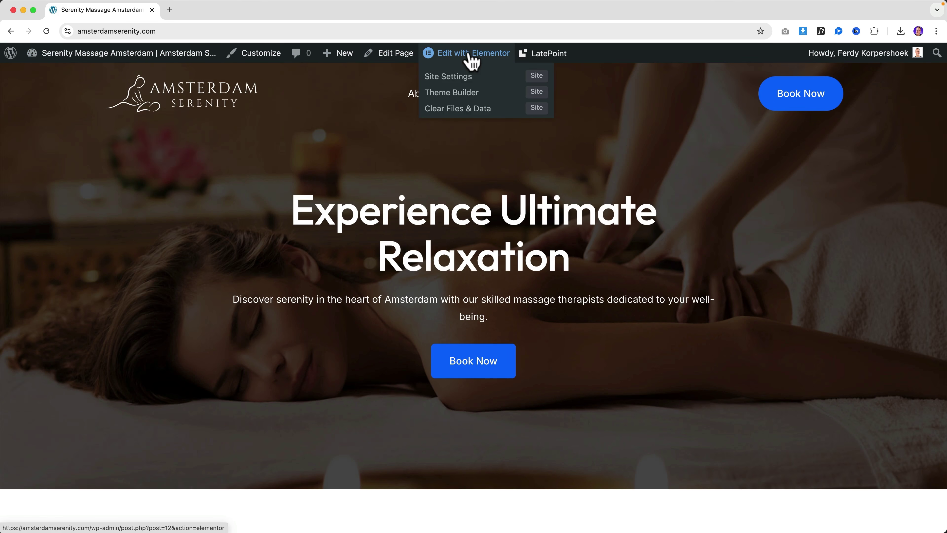
click(475, 56)
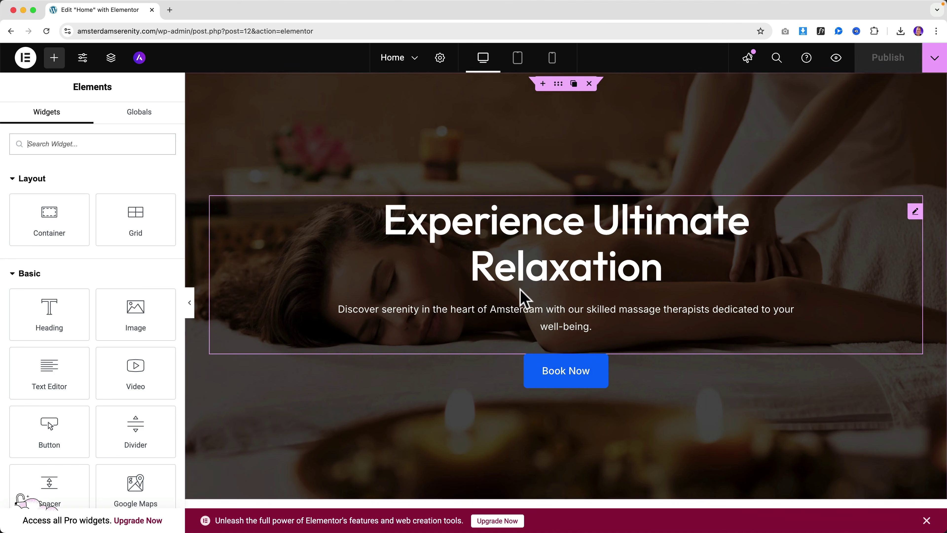
click(555, 373)
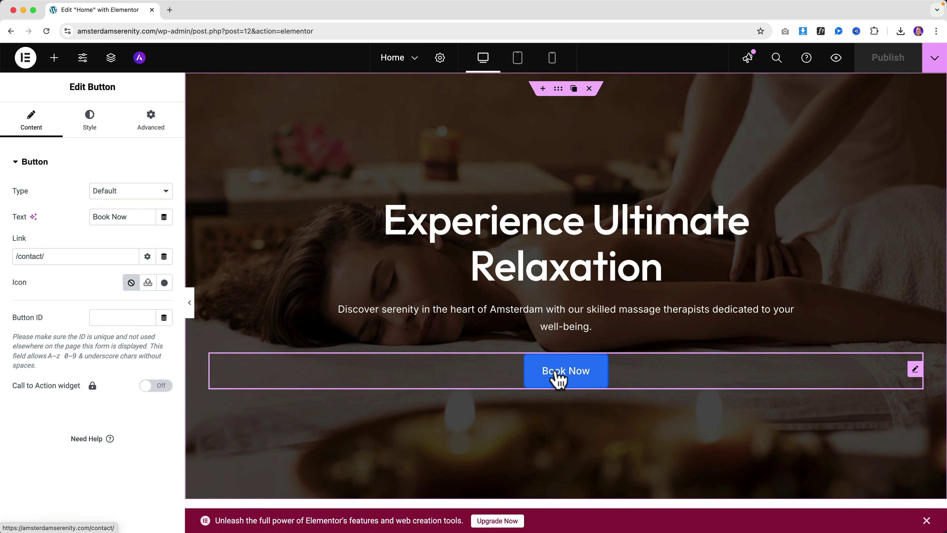
click(89, 121)
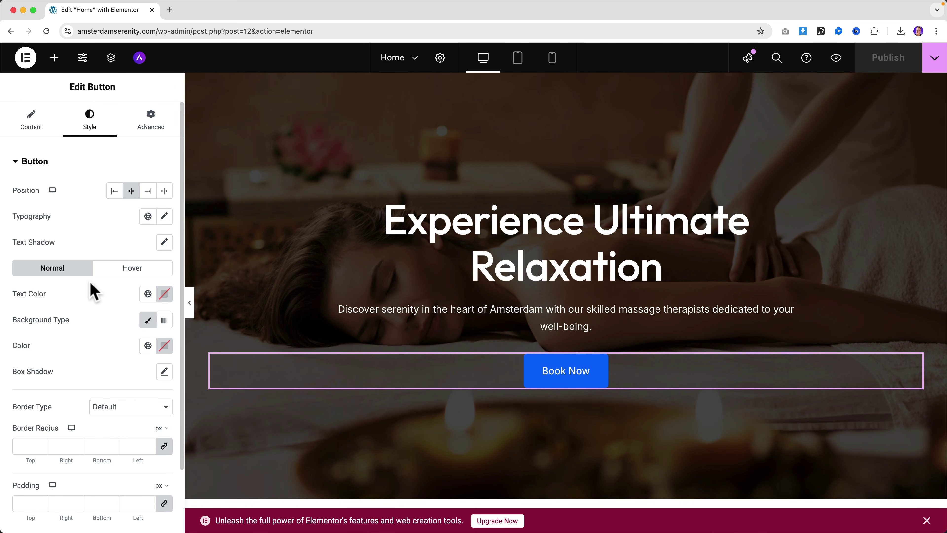
scroll(90, 287, down, 3)
scroll(56, 254, up, 3)
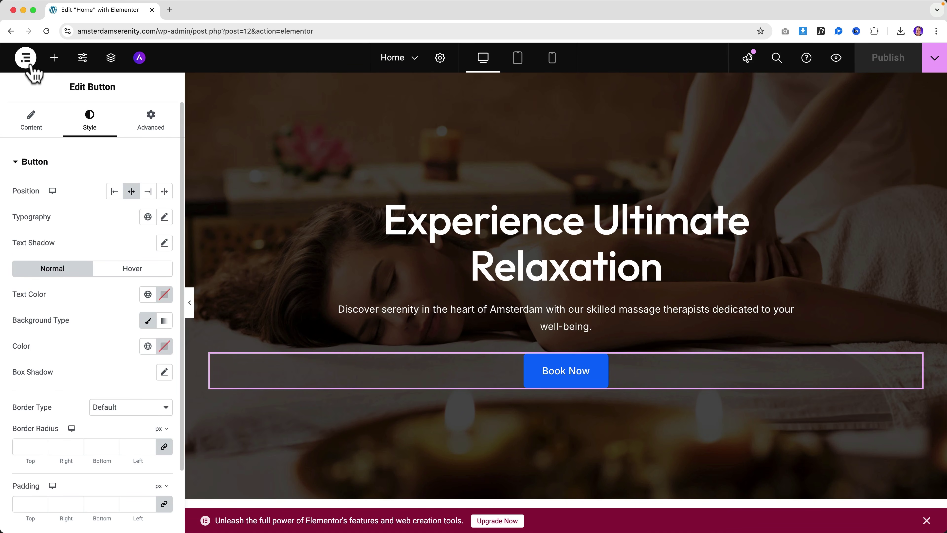
click(83, 58)
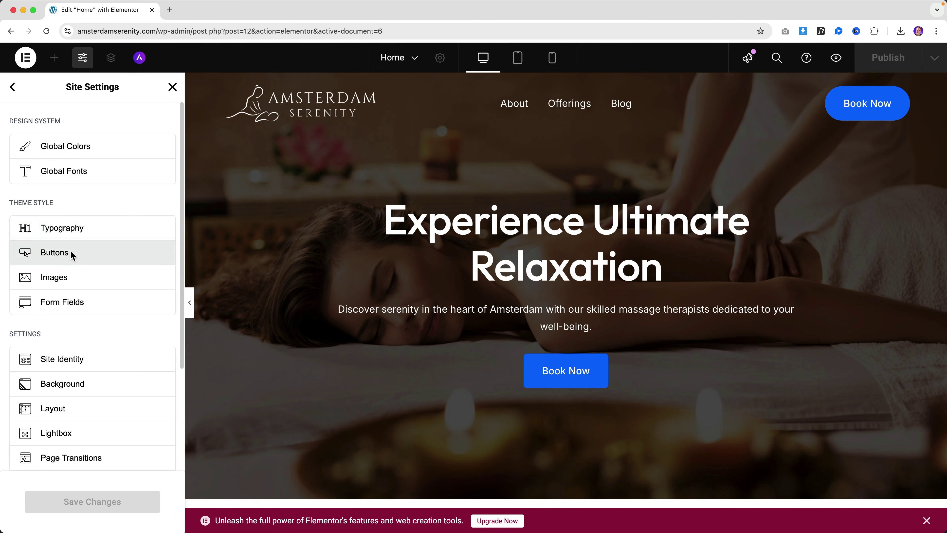
Step: Set the global Buttons border radius to 35 (linked) and save the changes
click(25, 254)
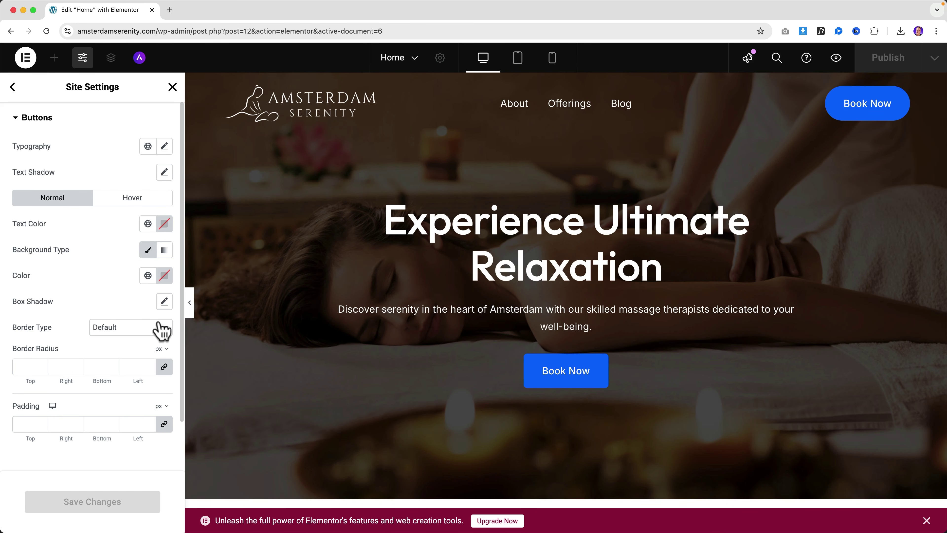
scroll(552, 393, down, 10)
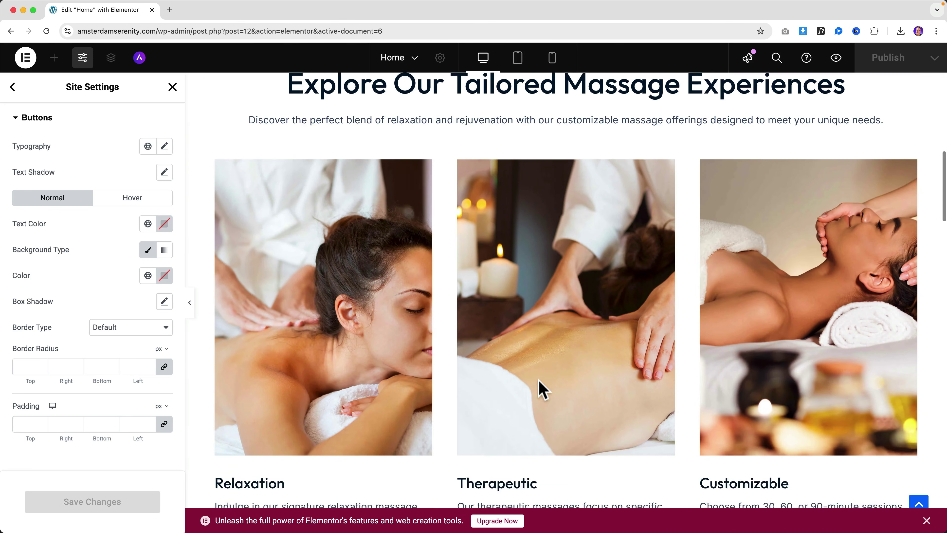
scroll(540, 387, up, 10)
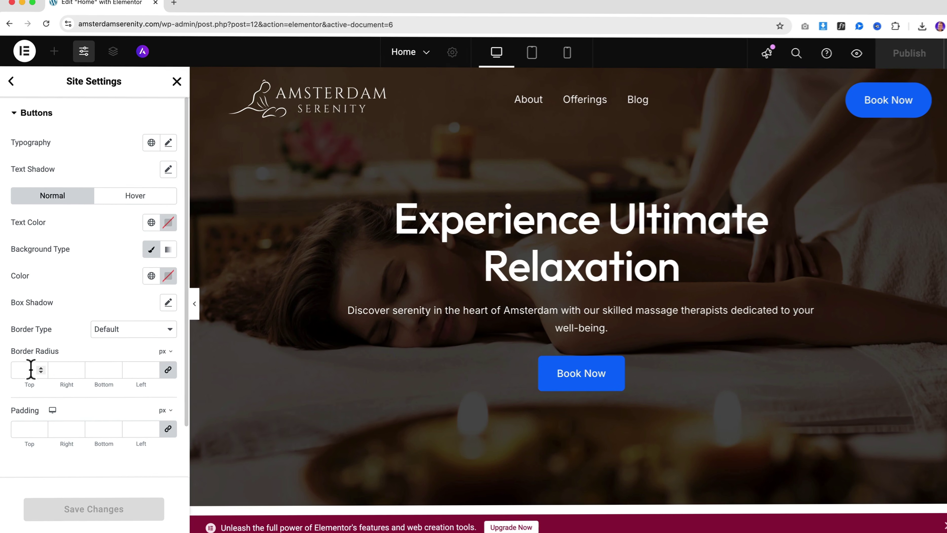
click(32, 366)
text(35)
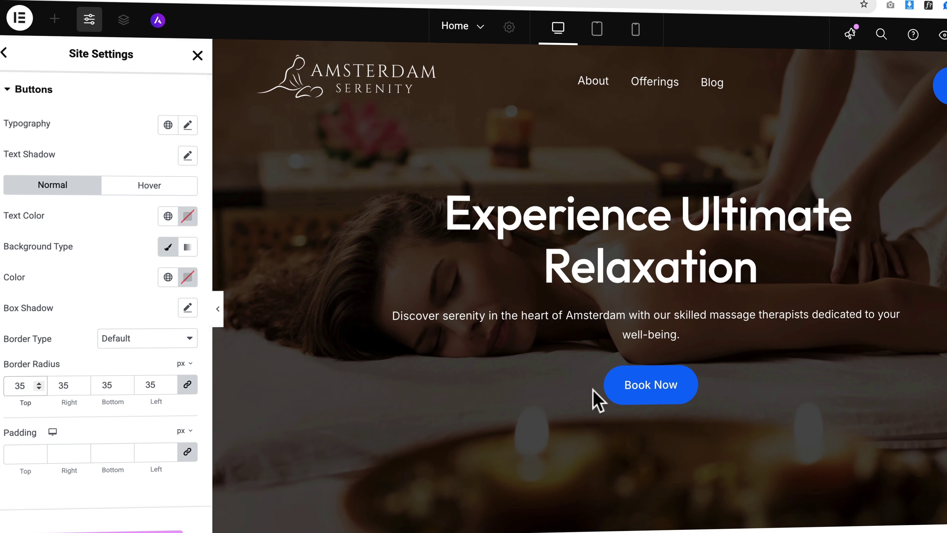
scroll(753, 401, down, 10)
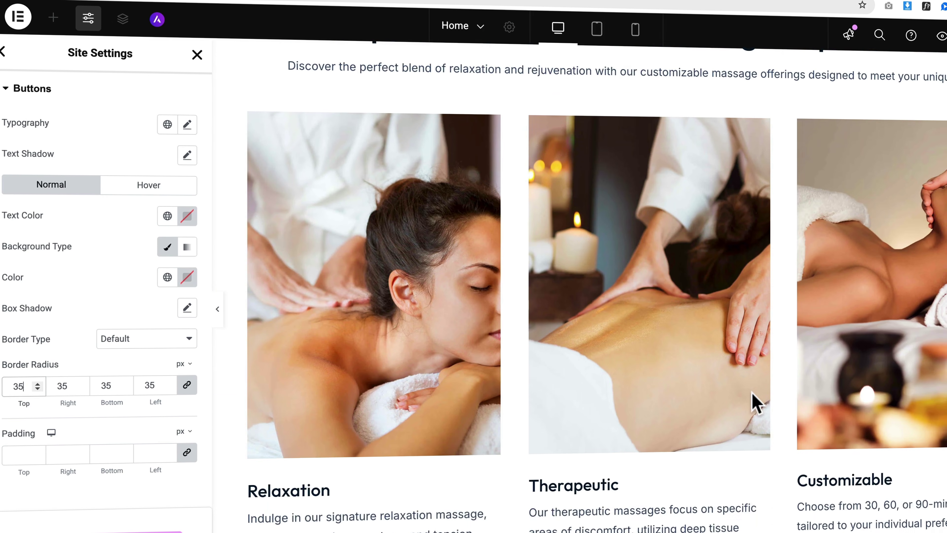
scroll(753, 401, down, 15)
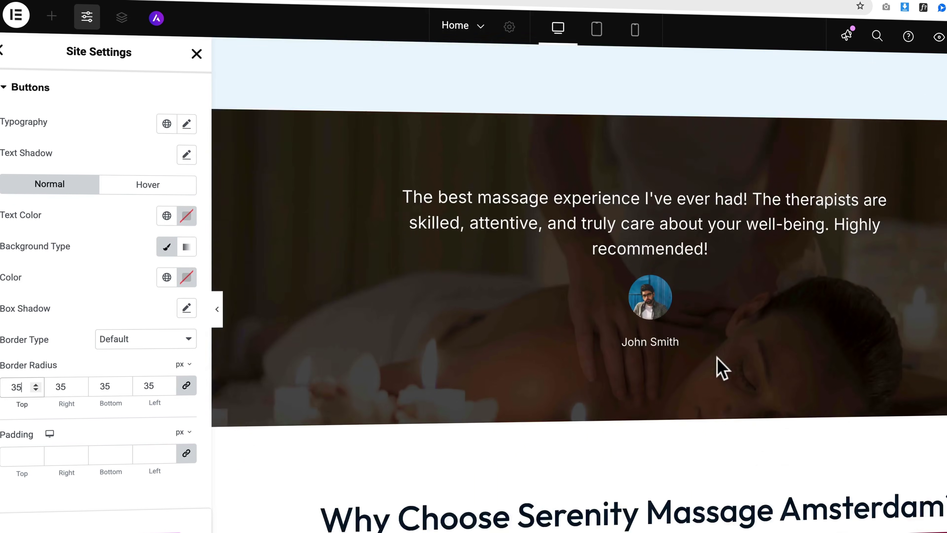
scroll(701, 370, down, 5)
scroll(559, 354, up, 20)
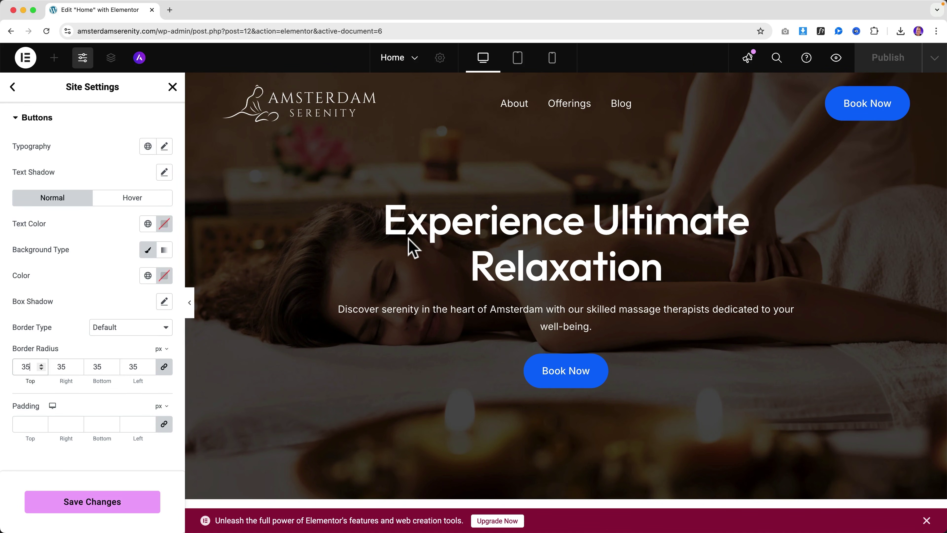
click(99, 501)
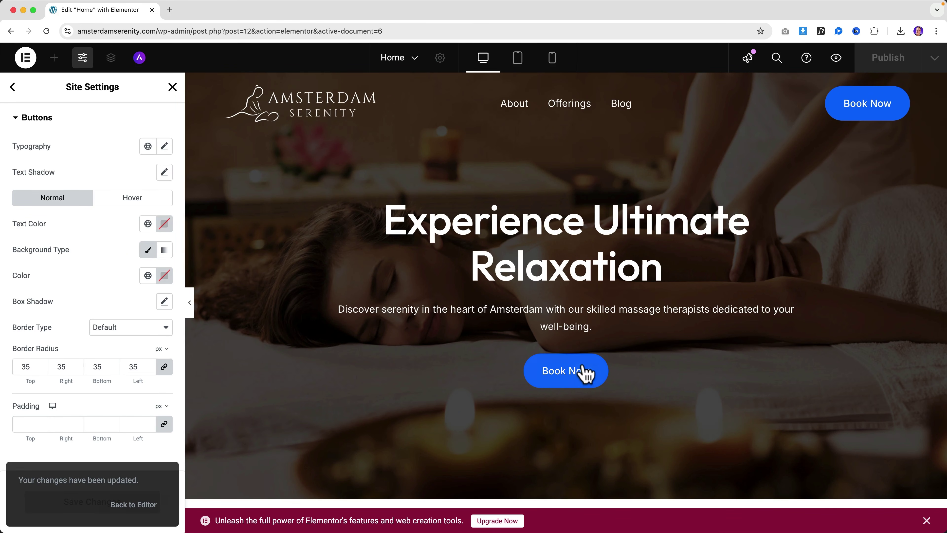
Step: Close Site Settings and bring up the Elementor main menu
scroll(585, 373, down, 10)
click(172, 88)
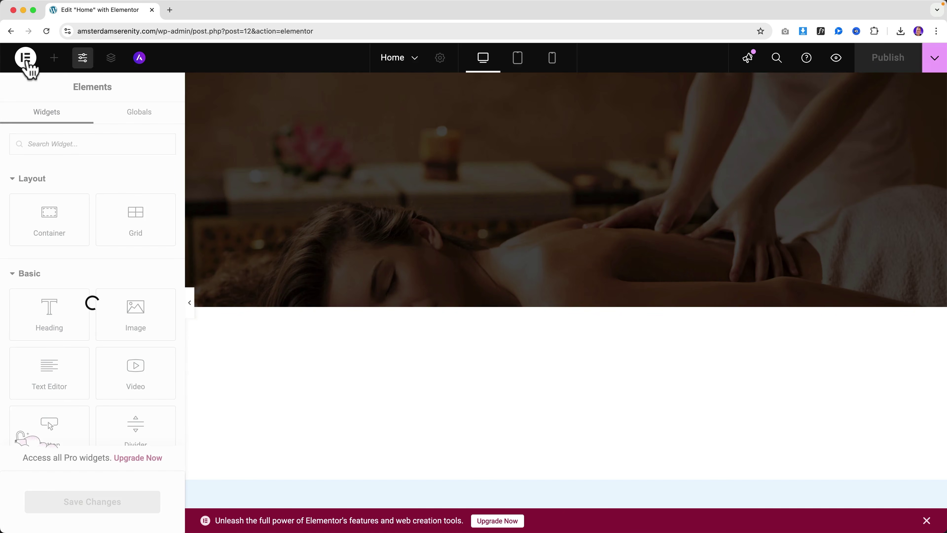
click(26, 59)
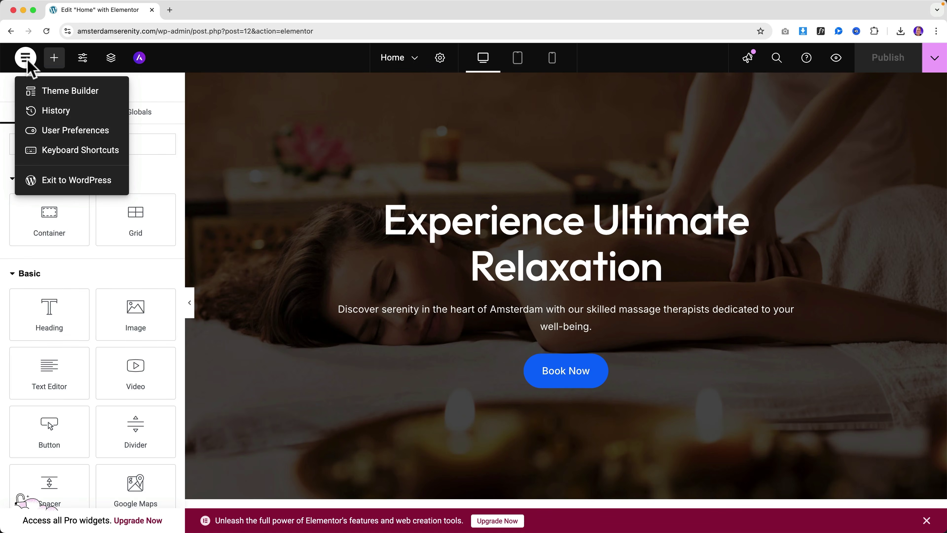
Step: Exit Elementor and open the live front page from the Pages list
click(71, 182)
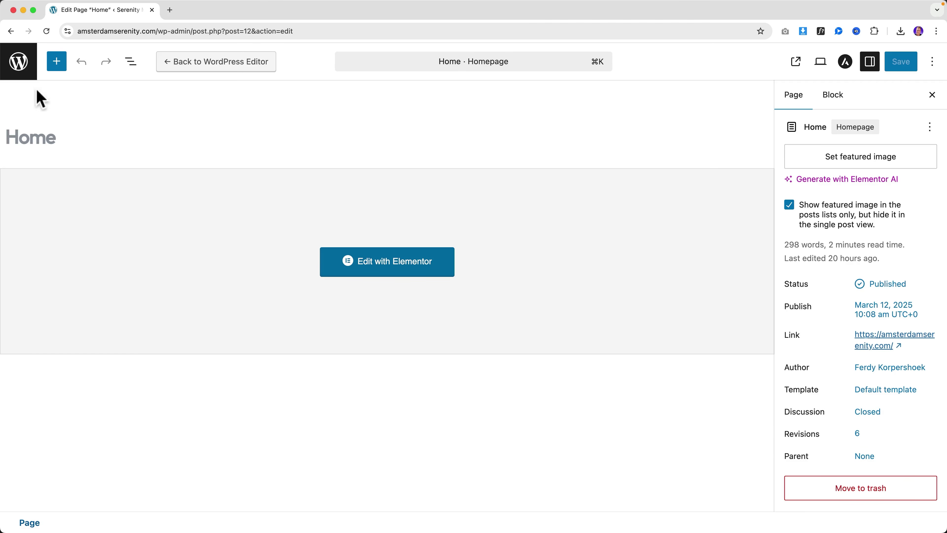
click(23, 69)
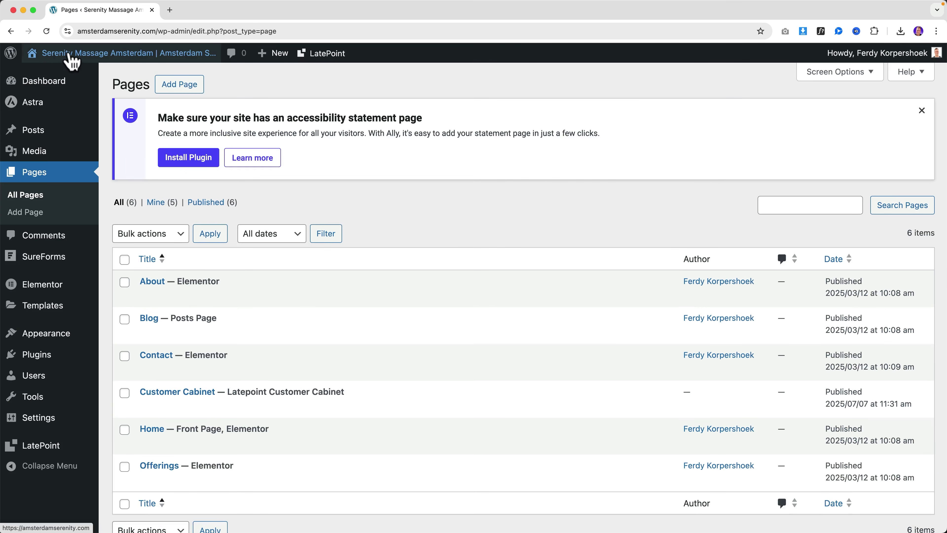
click(80, 59)
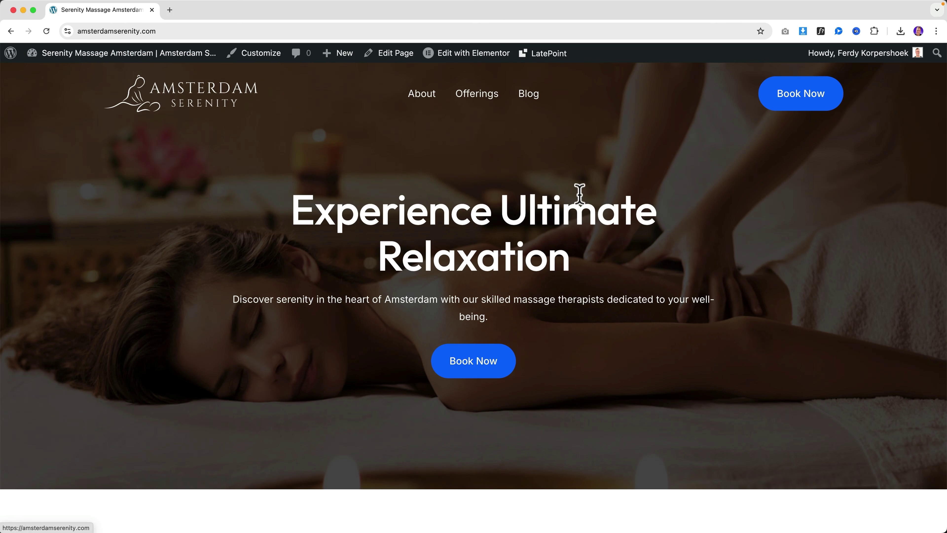
Step: Scroll through every homepage section and back up to the Experience Ultimate Relaxation hero
scroll(575, 183, down, 15)
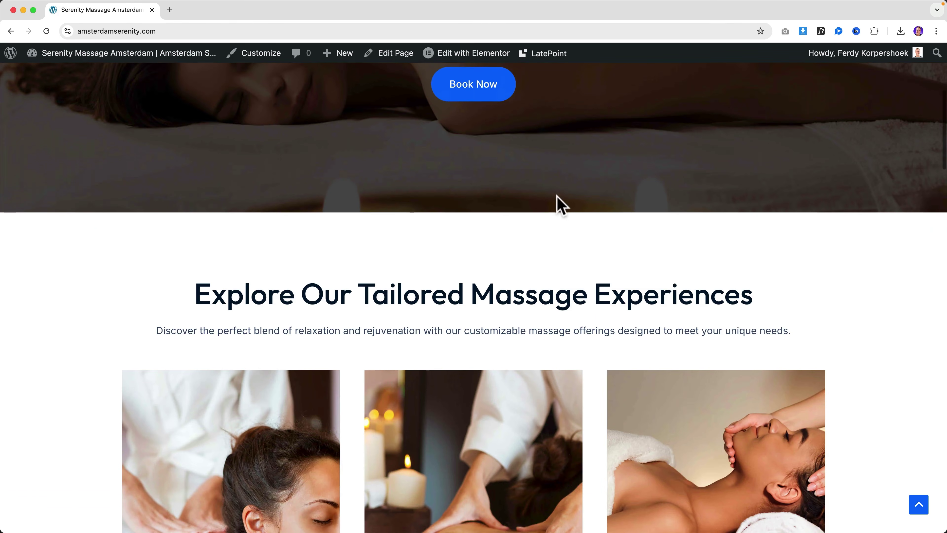
scroll(557, 197, down, 20)
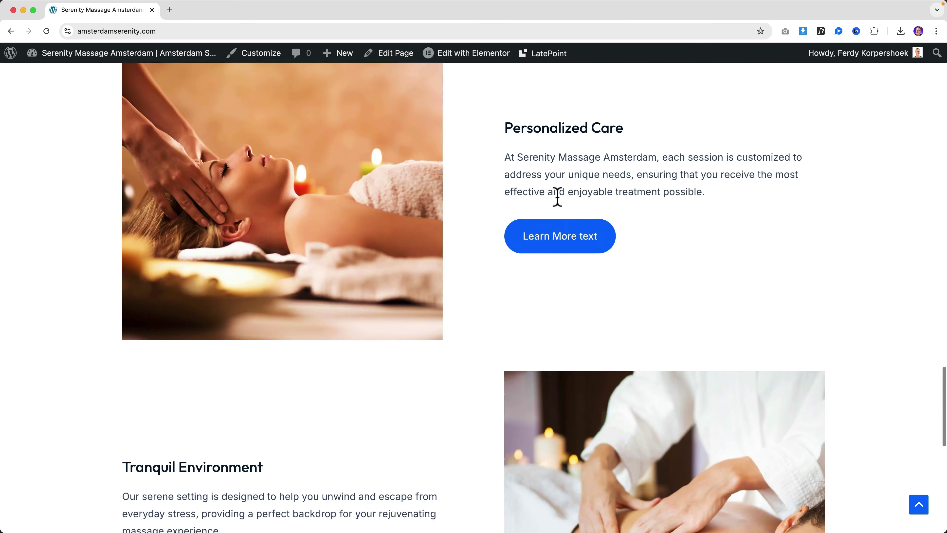
scroll(559, 207, up, 20)
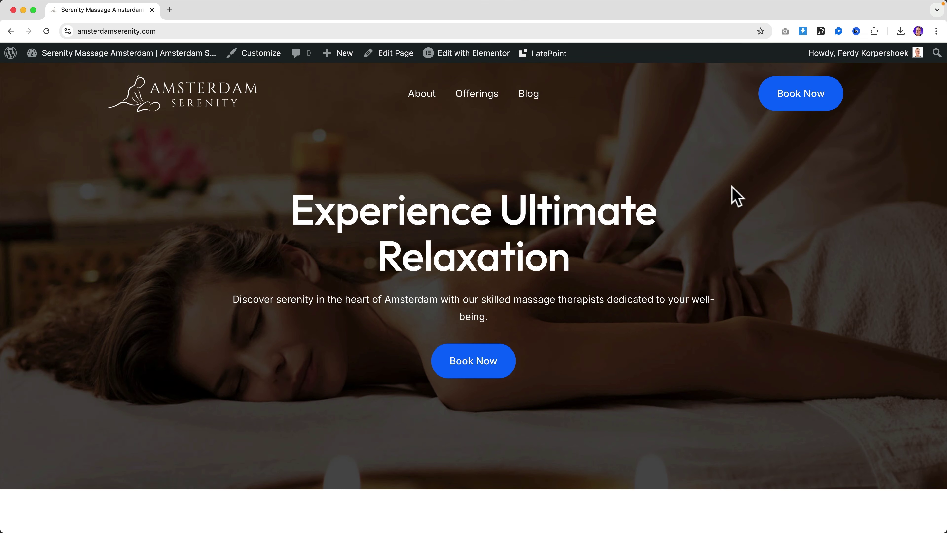
scroll(708, 209, down, 15)
scroll(686, 213, down, 10)
scroll(681, 218, up, 20)
Step: In Customizer Global Colors, change the Brand swatch to orange FF9708
click(253, 60)
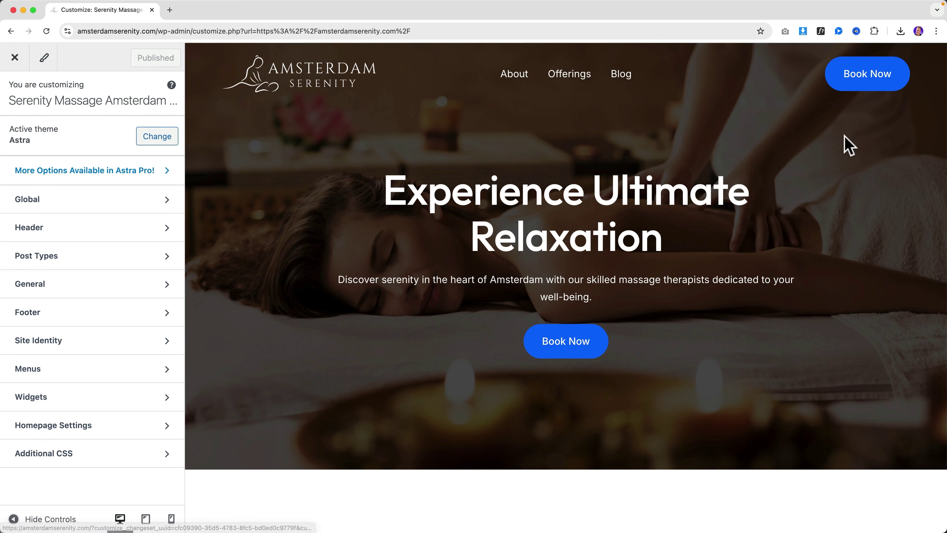
click(47, 203)
click(38, 163)
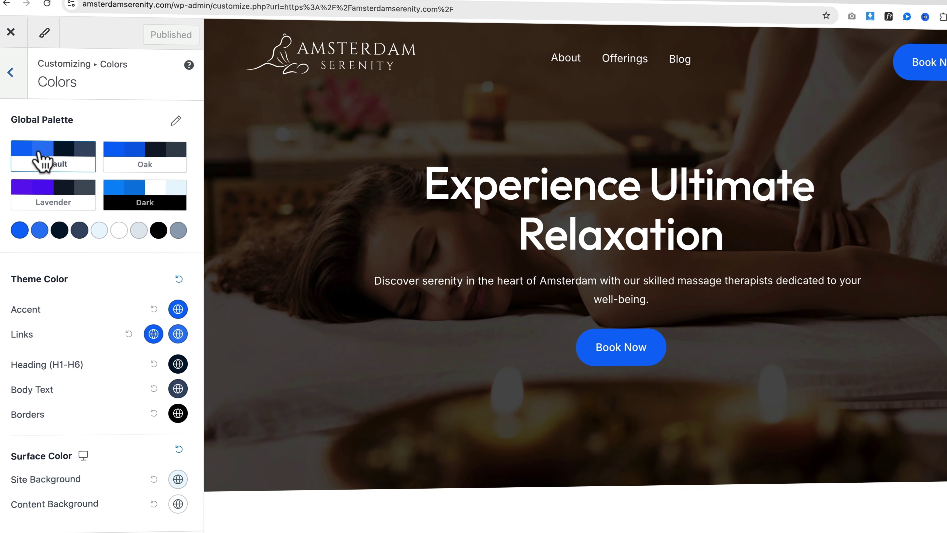
click(14, 234)
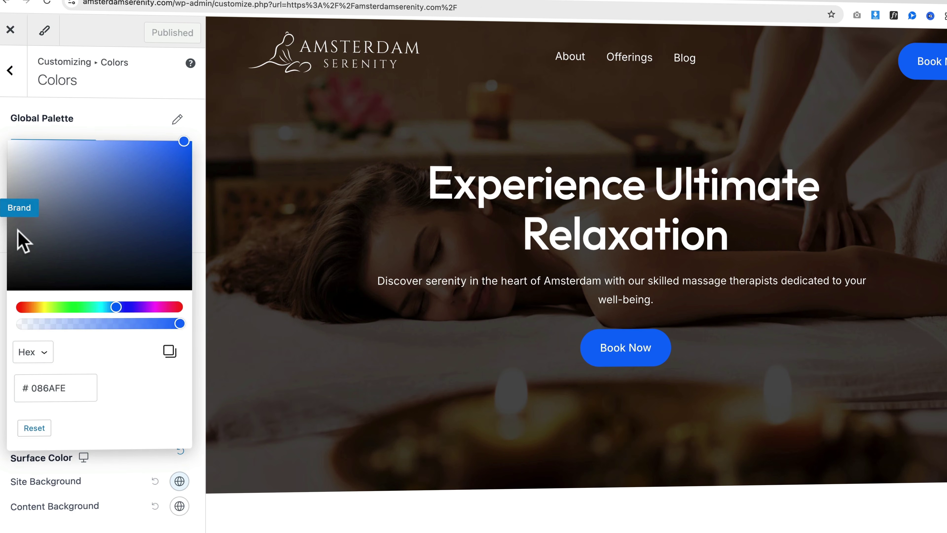
click(196, 132)
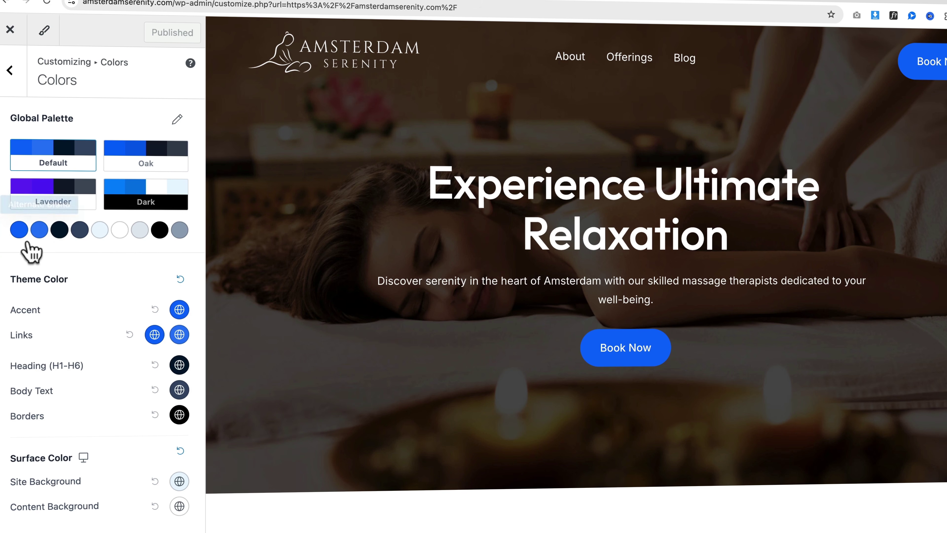
click(20, 234)
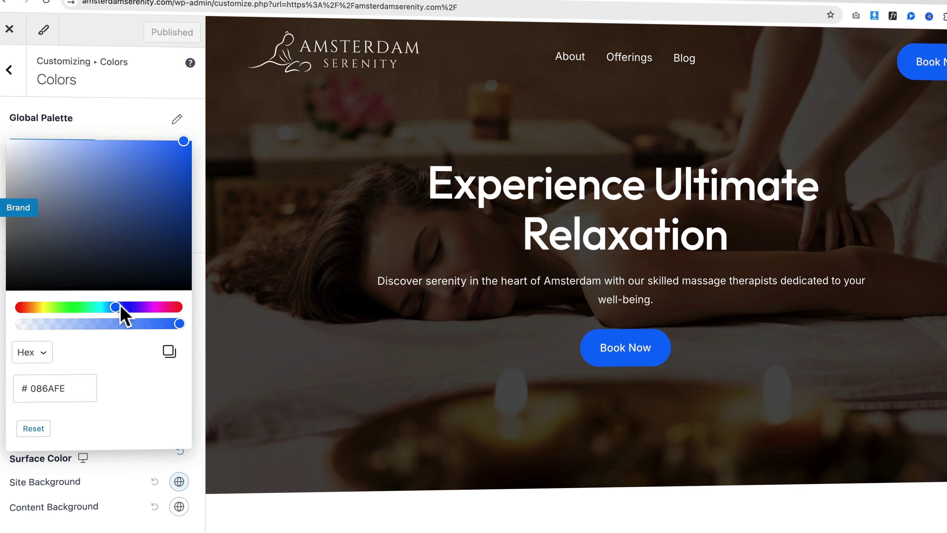
click(30, 308)
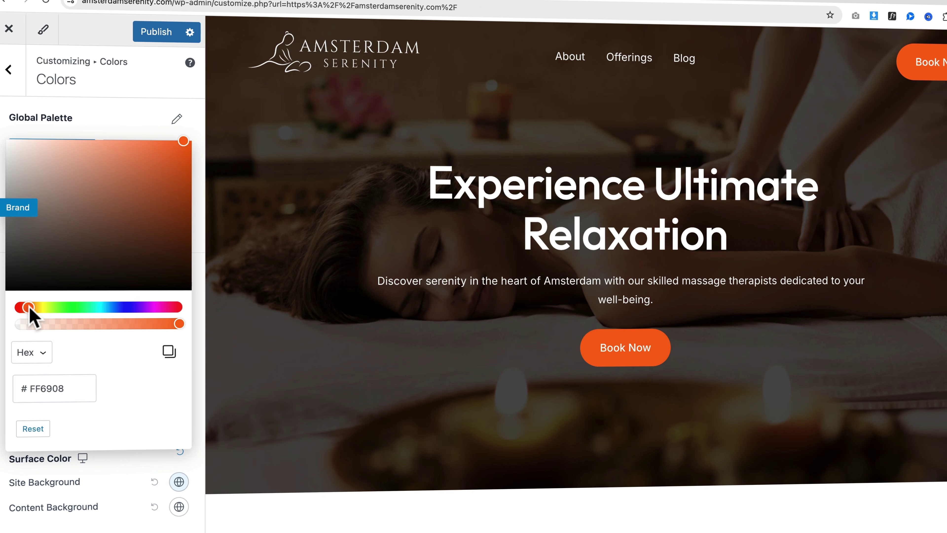
drag(30, 307, 34, 309)
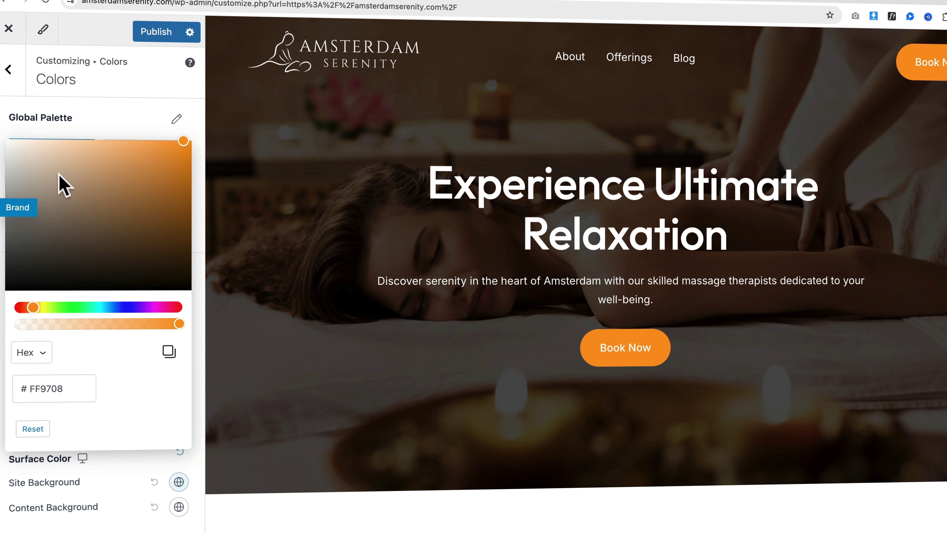
click(140, 116)
Step: Set Alternate Brand to orange F78925 and Headings to dark brown
click(39, 230)
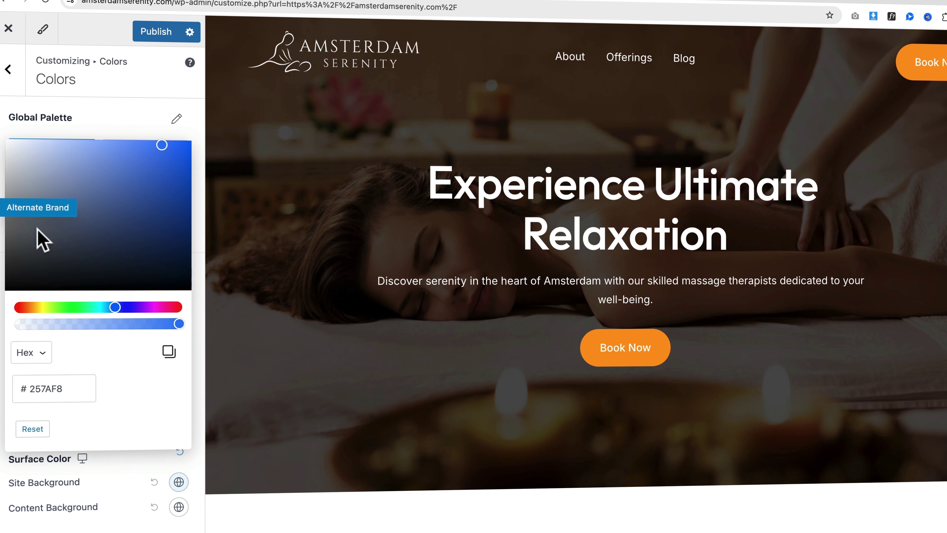
click(30, 308)
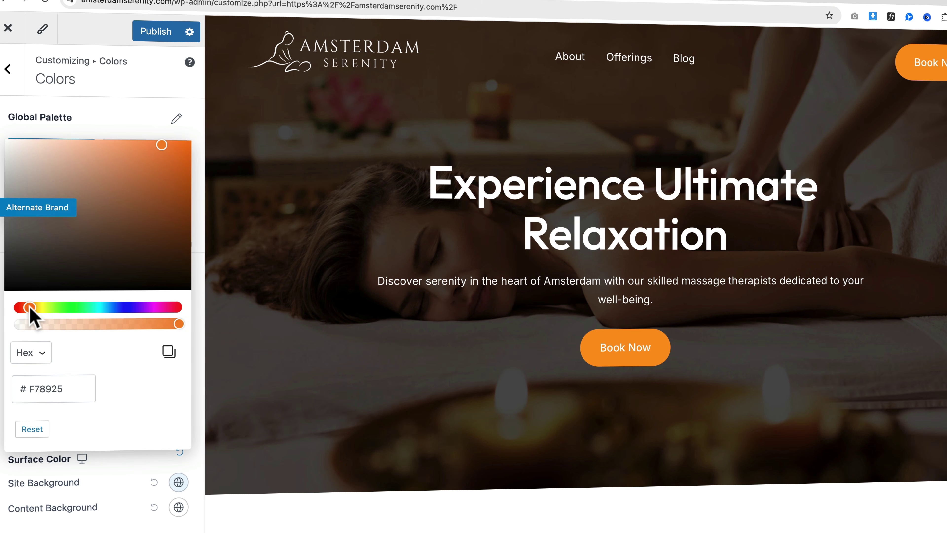
click(103, 116)
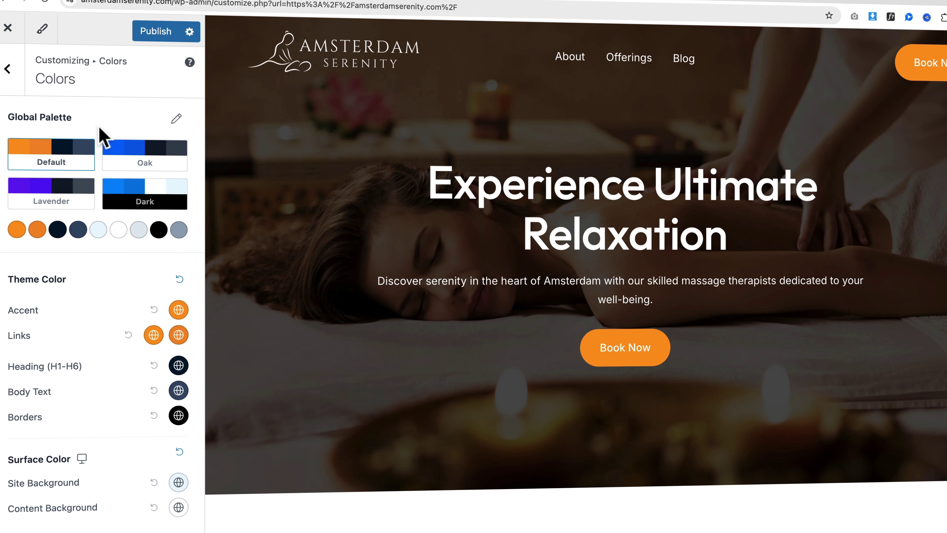
click(59, 231)
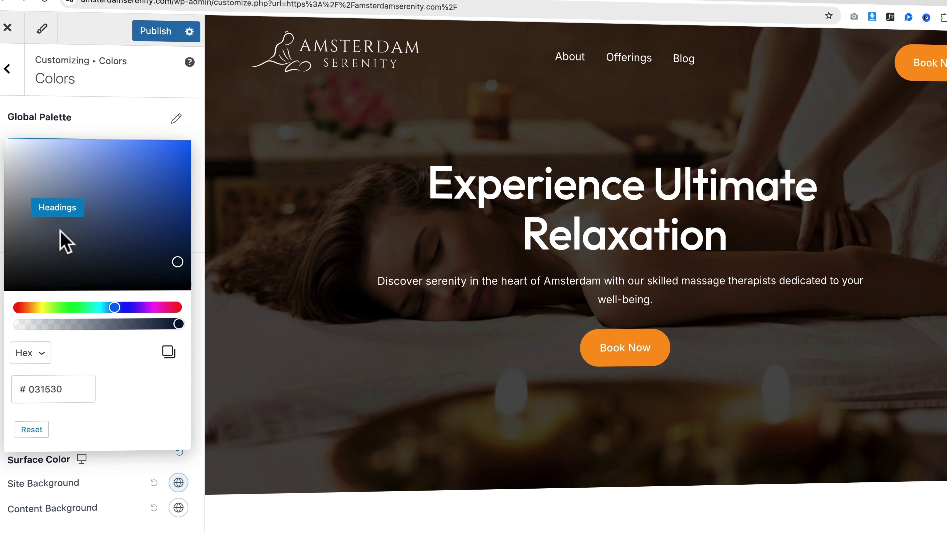
click(27, 307)
click(104, 118)
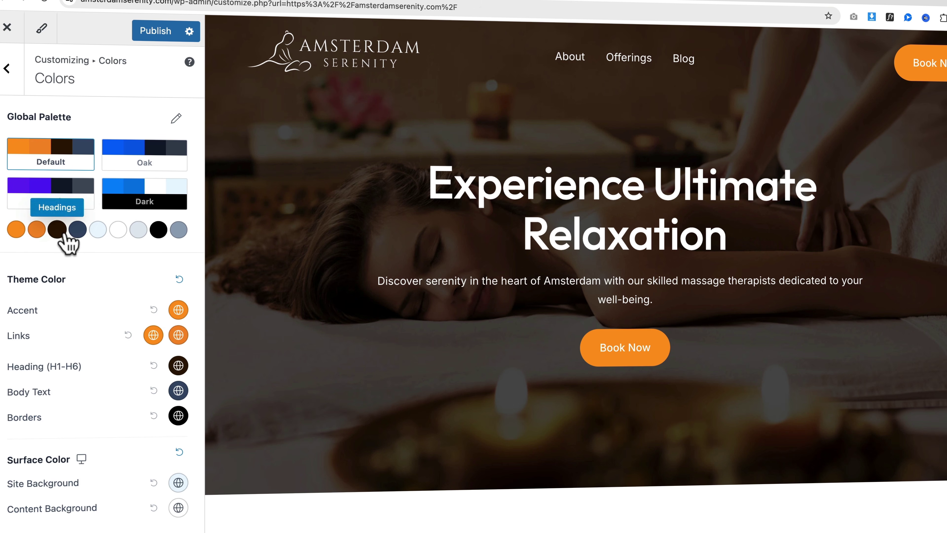
Step: Darken the Text colour to near-black 191818
click(81, 229)
click(27, 307)
click(17, 276)
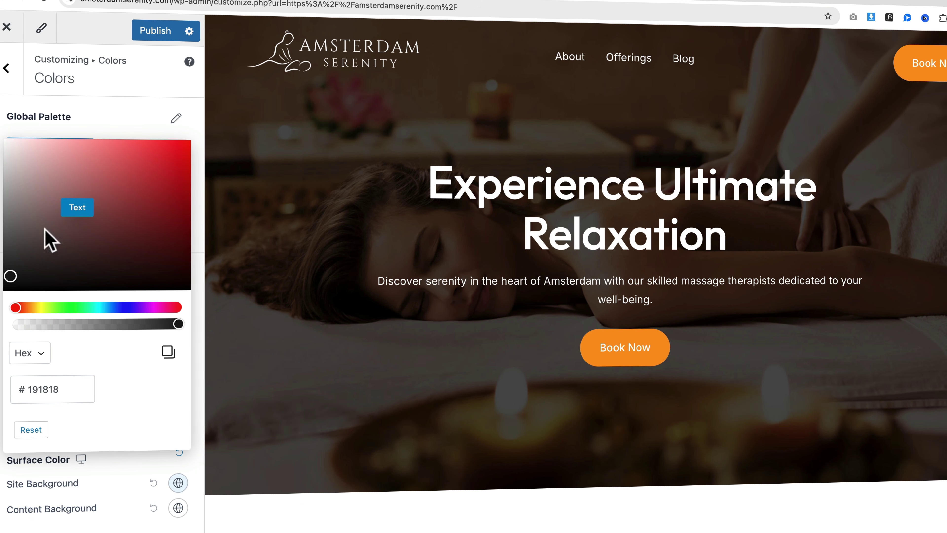
click(380, 285)
scroll(377, 291, down, 15)
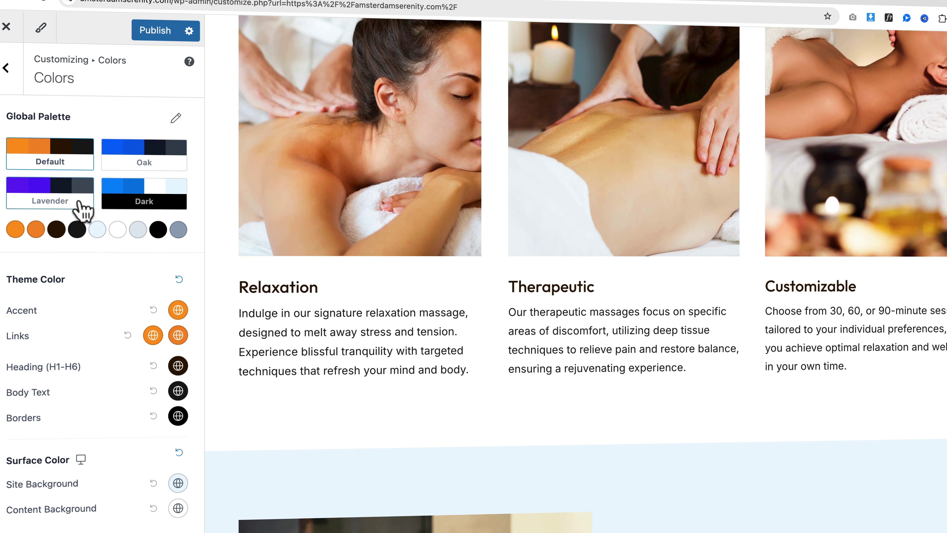
Step: Make the Primary Background a soft peach, leaving Secondary Background unchanged
click(98, 229)
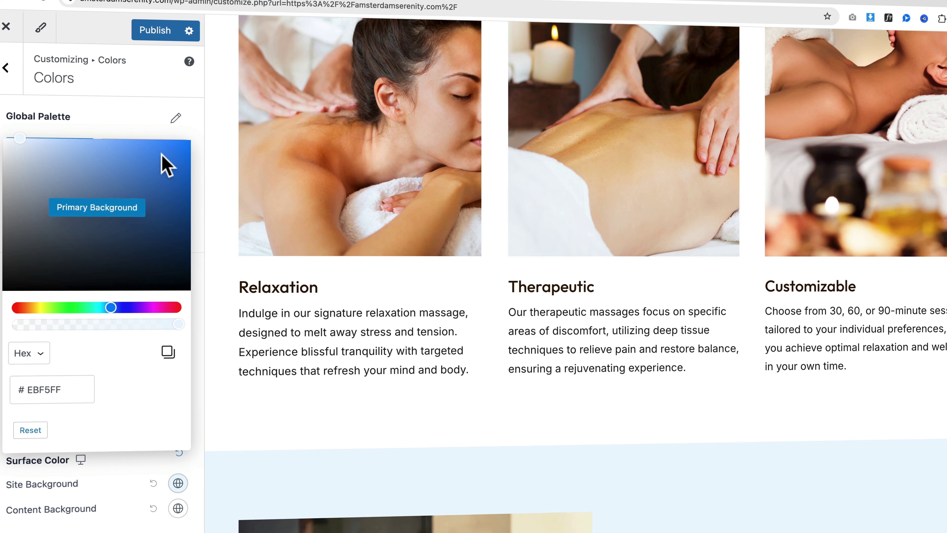
click(26, 307)
click(120, 121)
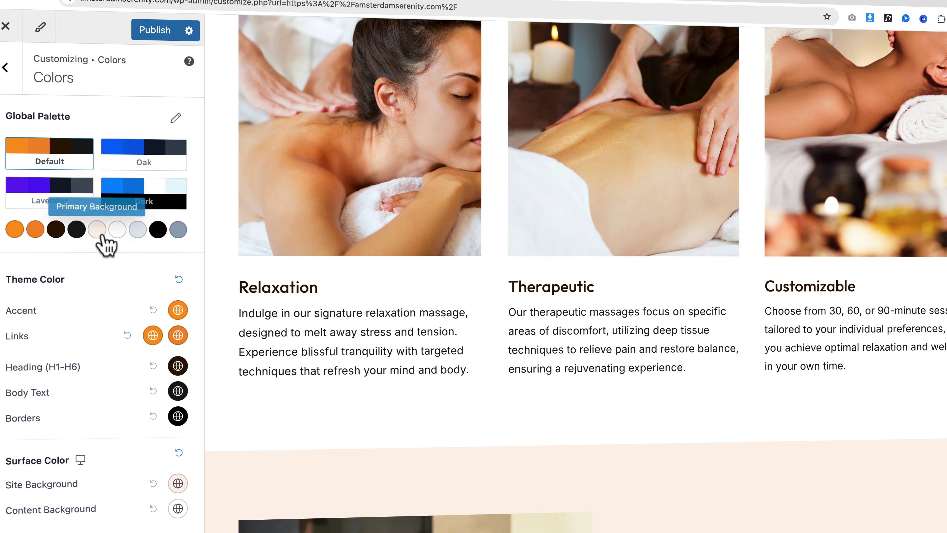
click(119, 233)
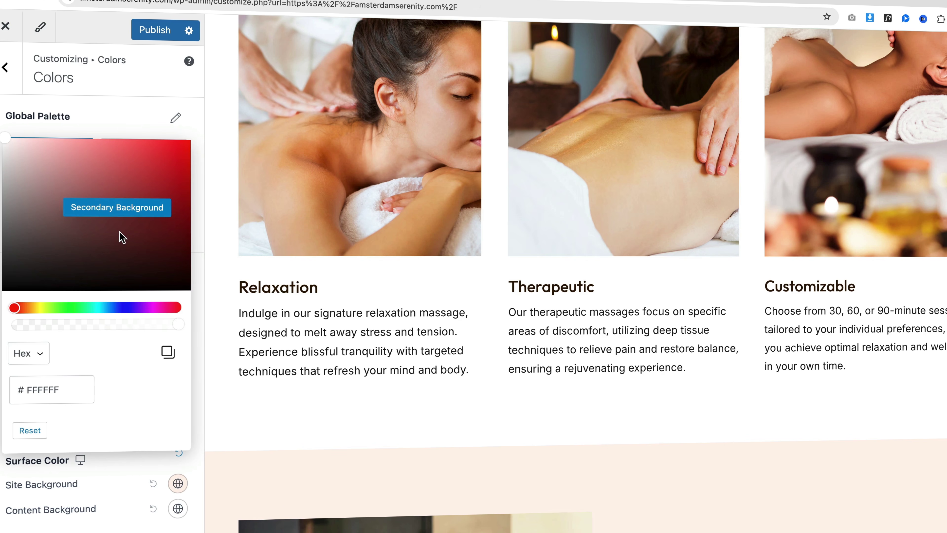
click(120, 108)
Step: Give Alternate Background a beige tint and Other Supporting a taupe B8A093
click(137, 230)
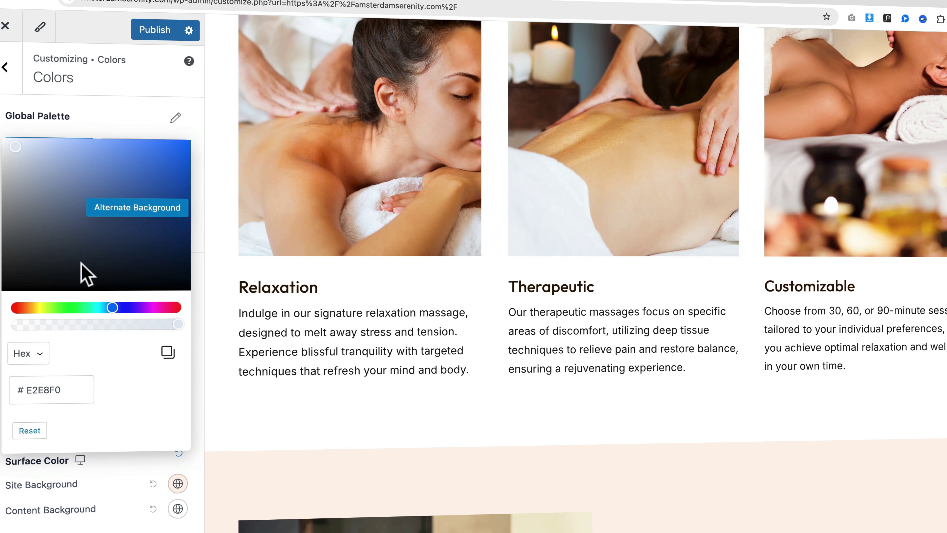
click(26, 308)
click(126, 127)
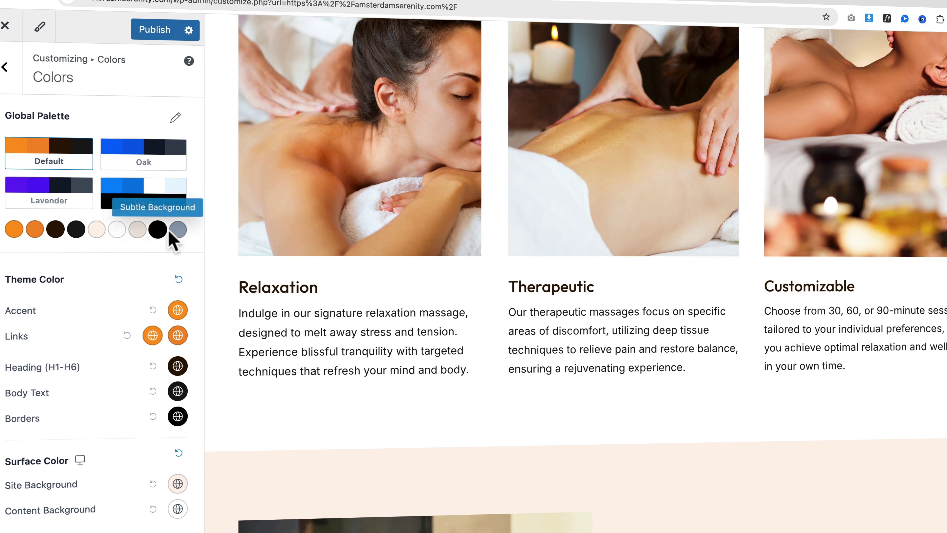
click(179, 230)
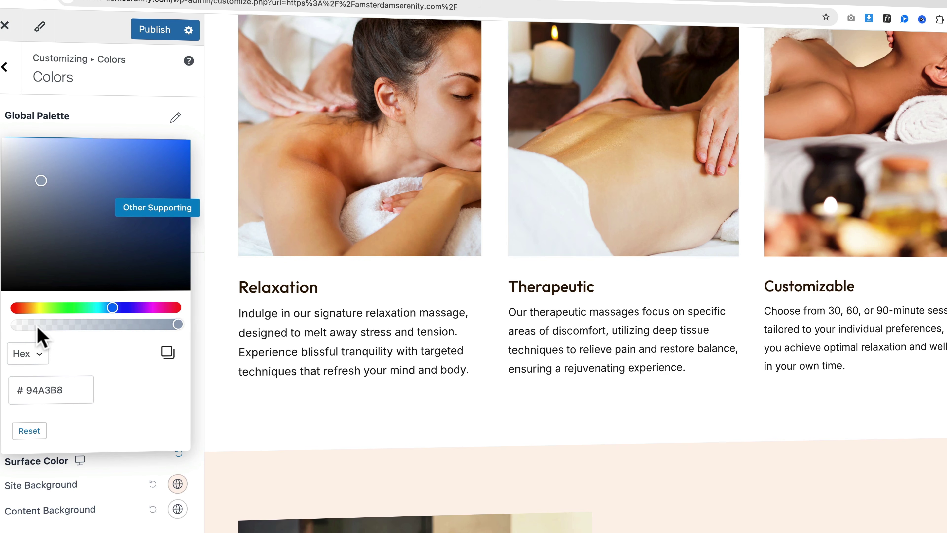
click(25, 308)
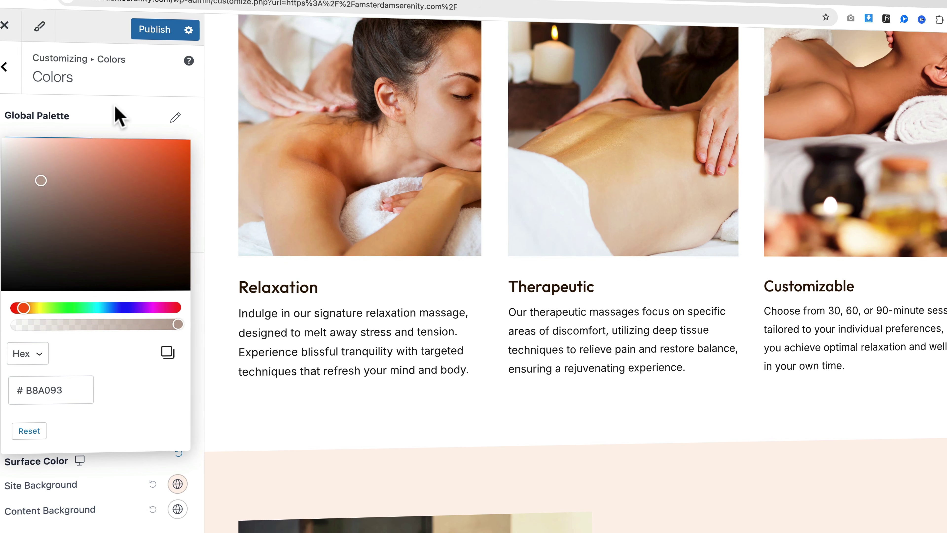
click(117, 117)
scroll(454, 184, up, 10)
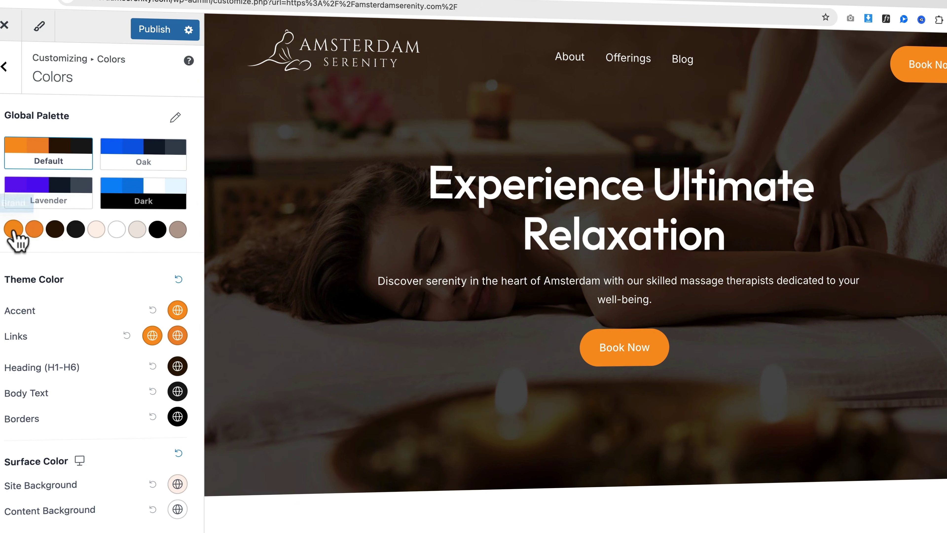
Step: Nudge the Brand hue to amber F2A233, then set Alternate Brand to DE8A23
click(14, 229)
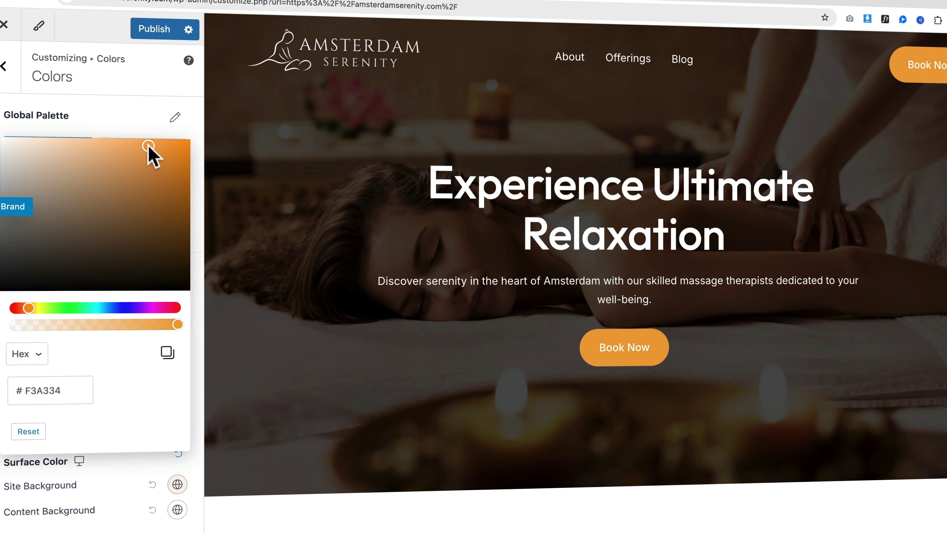
drag(27, 308, 27, 309)
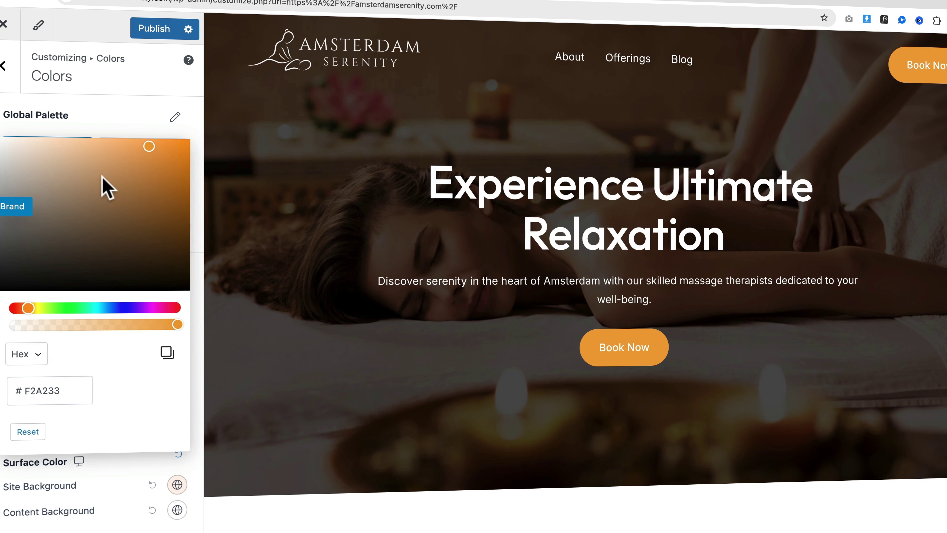
click(125, 117)
click(36, 229)
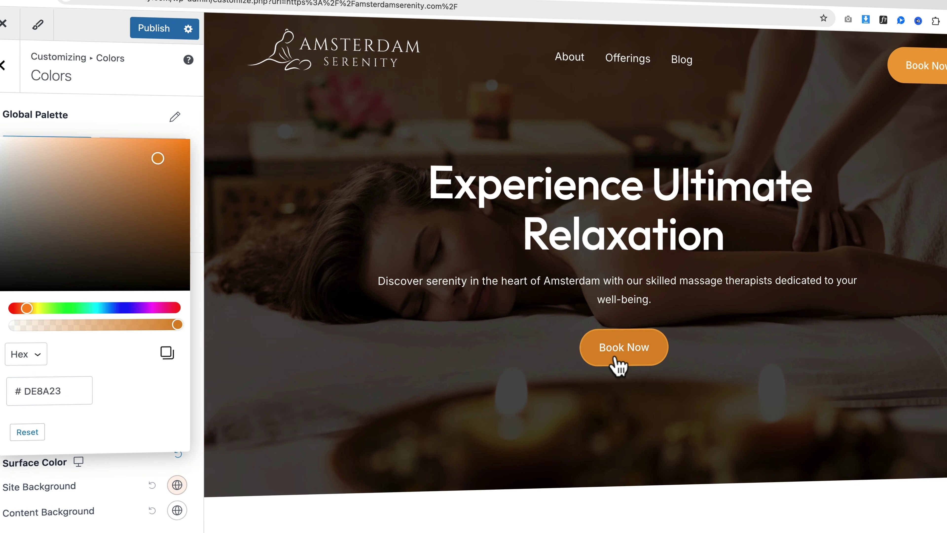
click(124, 116)
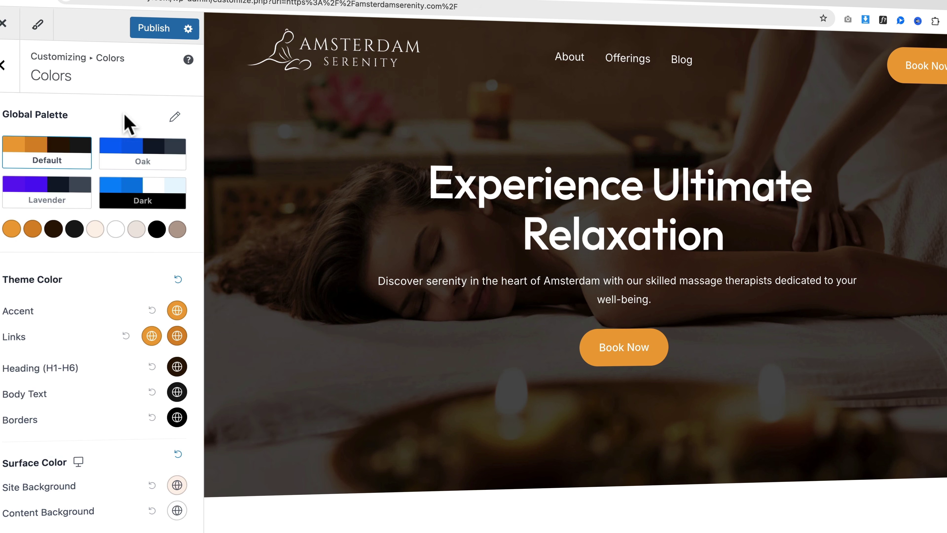
Step: Scroll the Customizer preview to check the warm orange-and-peach palette across the homepage
scroll(425, 201, down, 10)
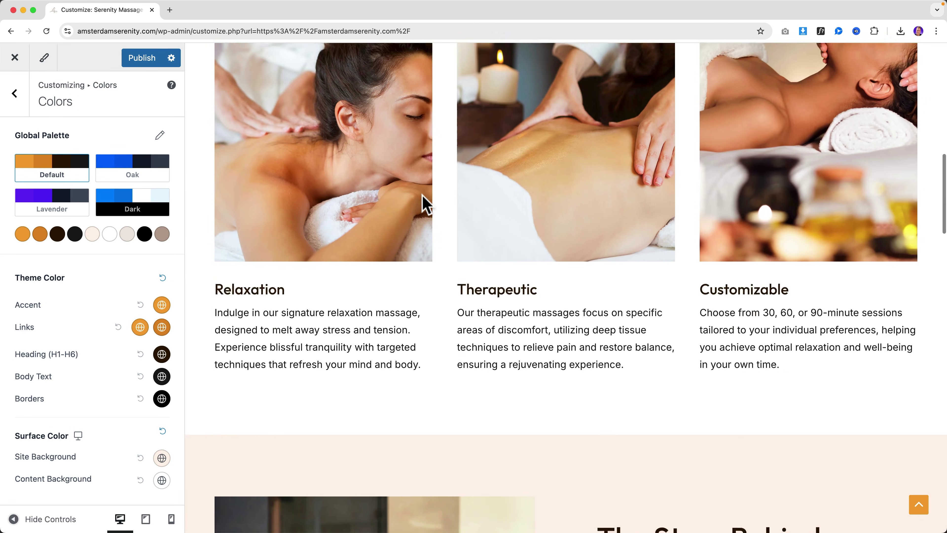
scroll(422, 195, down, 10)
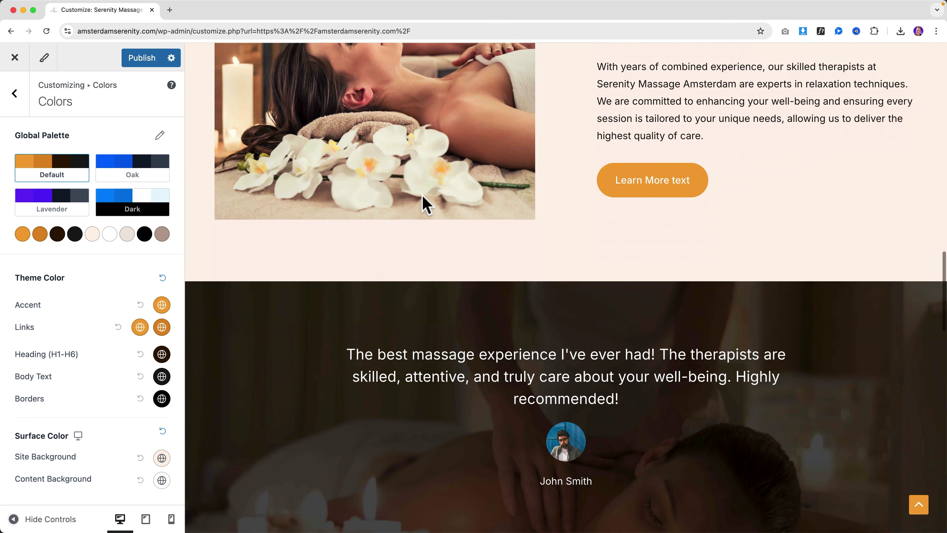
scroll(694, 217, up, 5)
scroll(578, 146, down, 15)
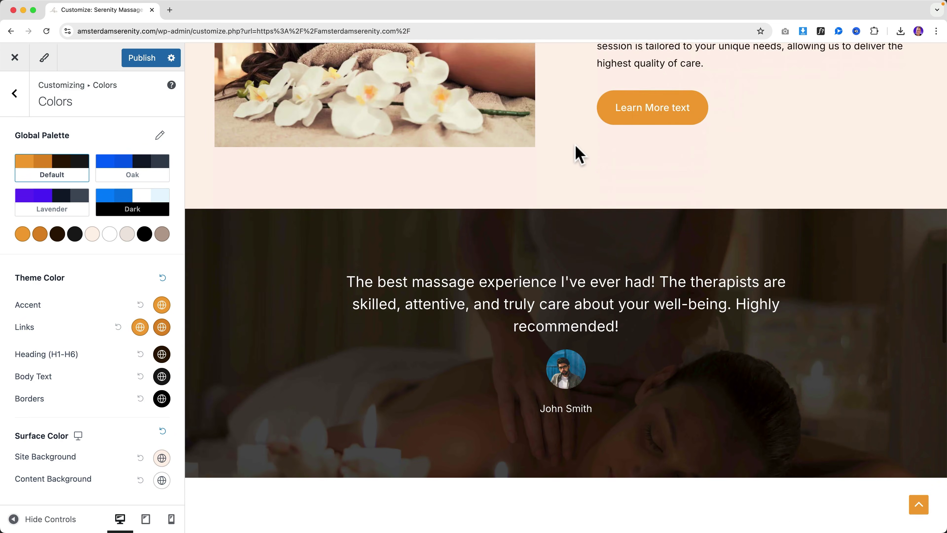
scroll(573, 164, down, 10)
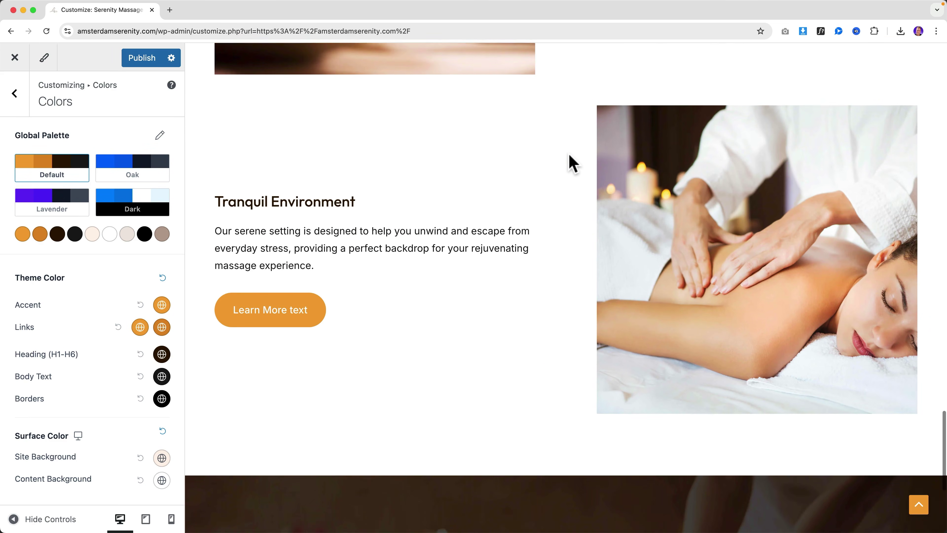
scroll(569, 168, up, 20)
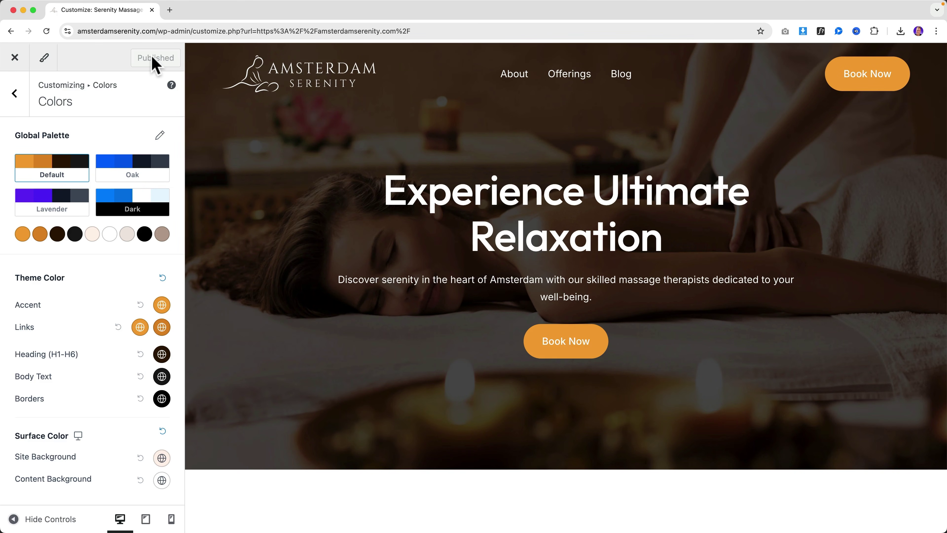
Step: Close the Customizer and scroll the live homepage before editing it in Elementor
click(15, 60)
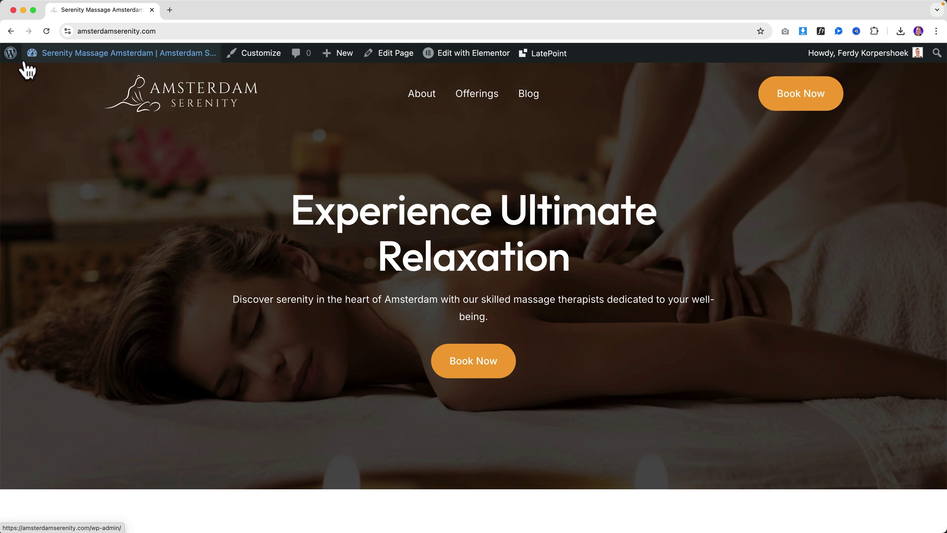
mouse_move(89, 106)
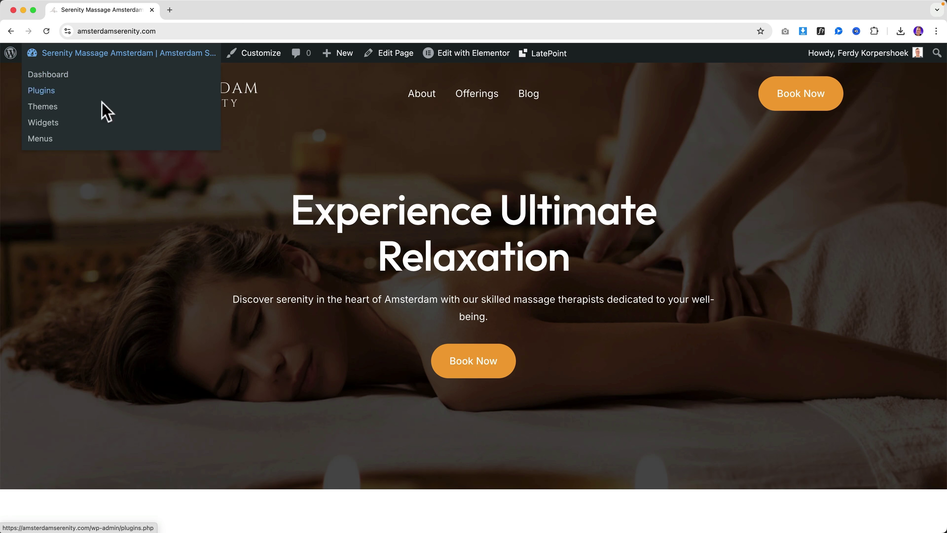
scroll(466, 186, down, 15)
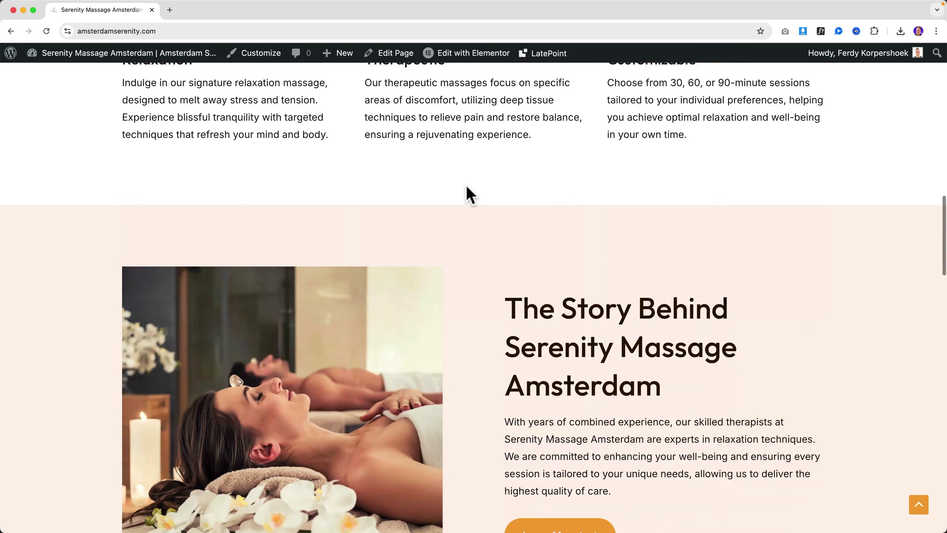
scroll(471, 195, down, 20)
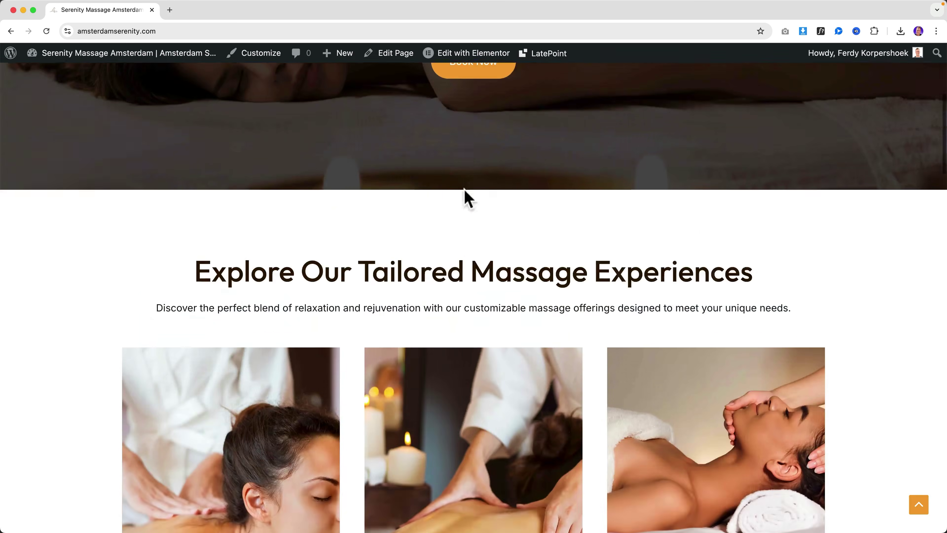
scroll(466, 194, up, 20)
mouse_move(470, 62)
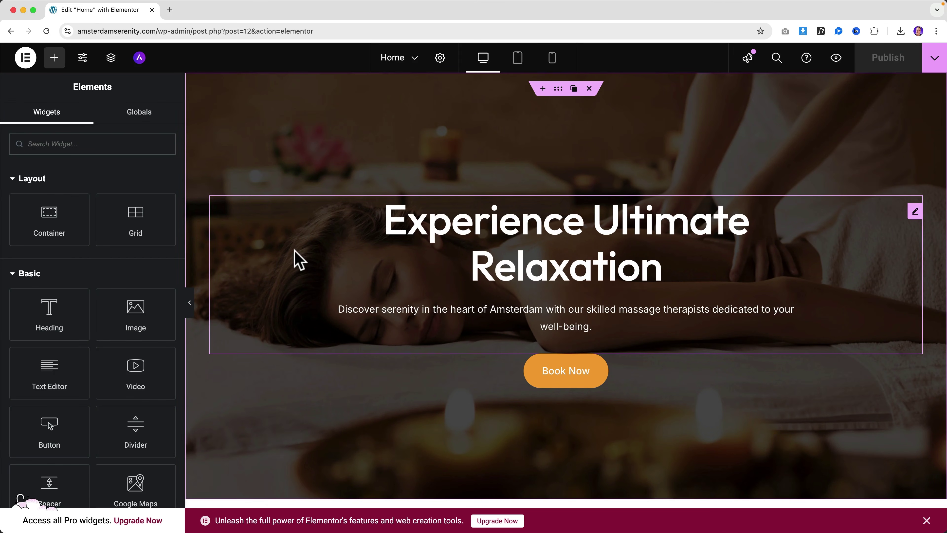
Step: Set the hero container's Style background Attachment to Fixed for a parallax effect
click(558, 90)
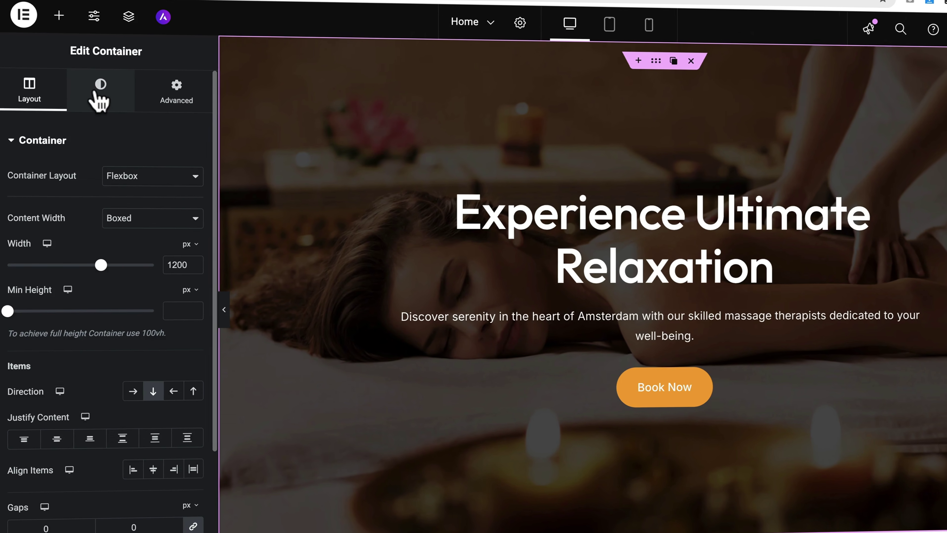
click(88, 116)
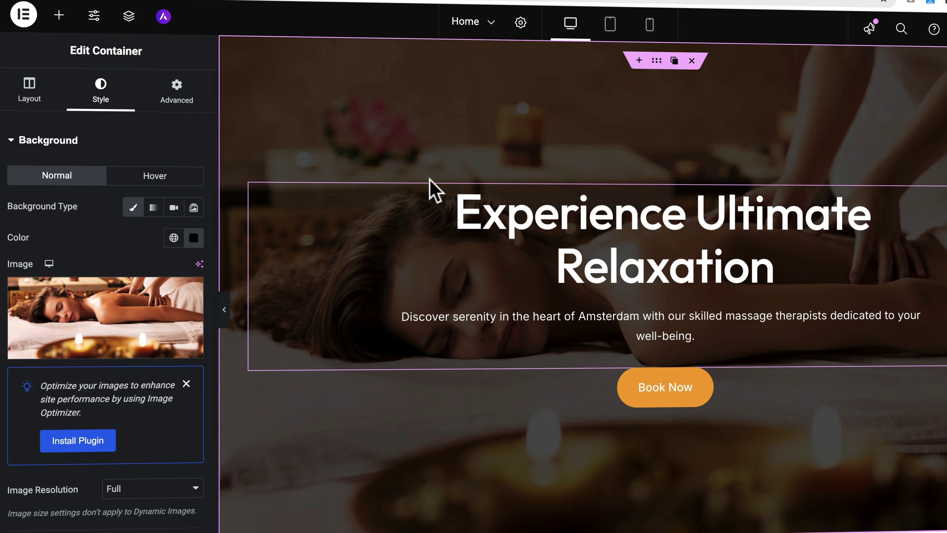
scroll(405, 160, down, 8)
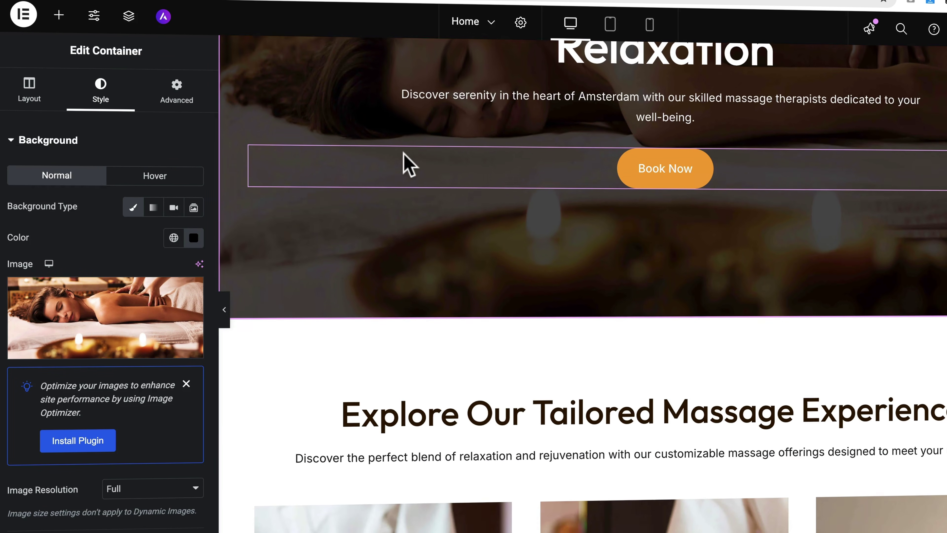
scroll(406, 165, up, 8)
scroll(403, 164, down, 5)
scroll(403, 165, up, 5)
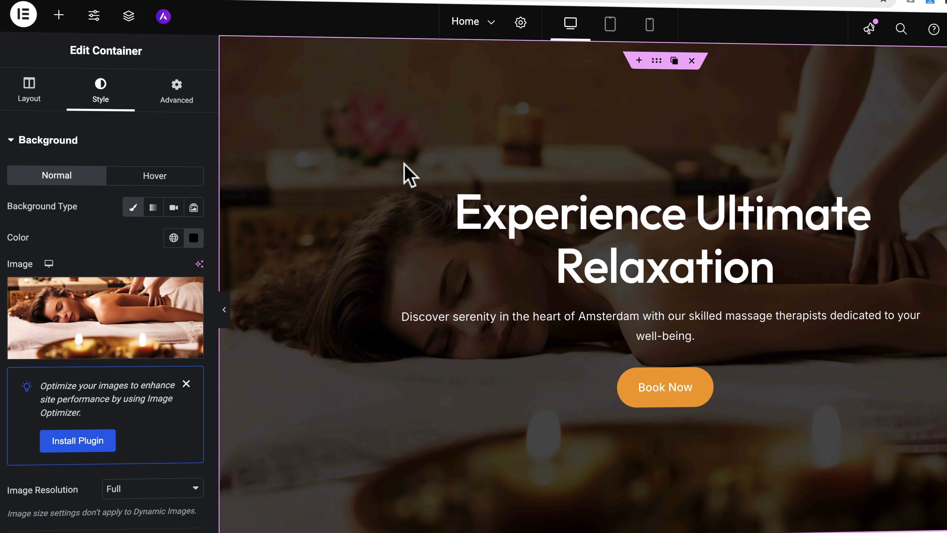
scroll(162, 271, down, 2)
scroll(166, 280, down, 5)
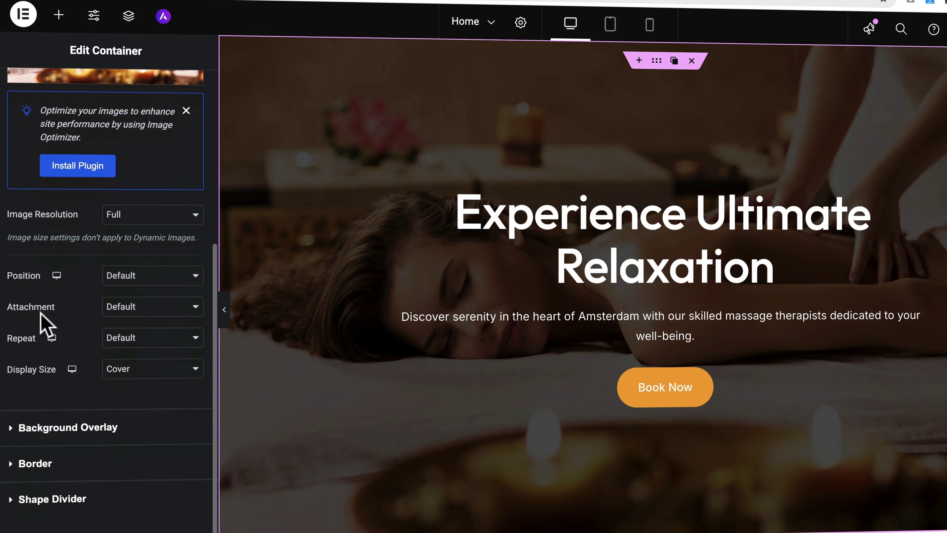
click(137, 319)
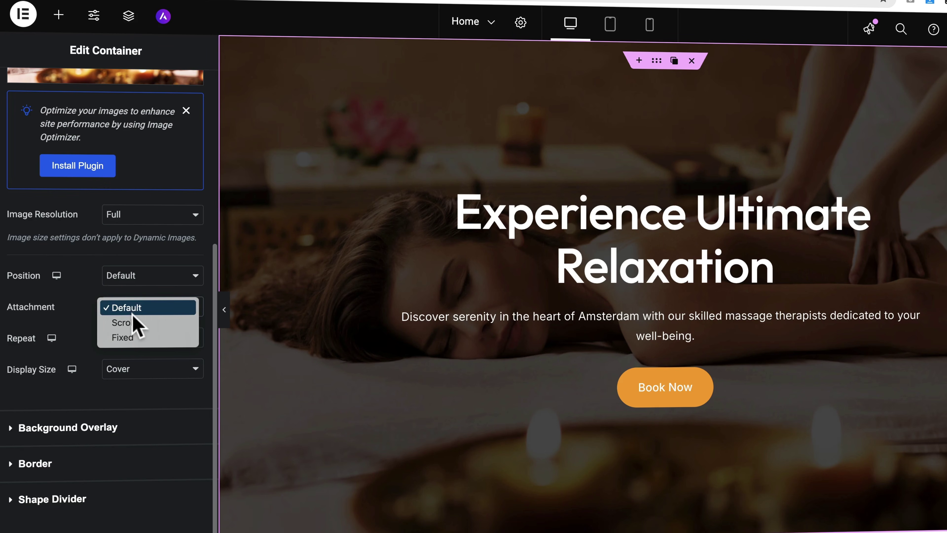
click(130, 335)
scroll(592, 285, down, 7)
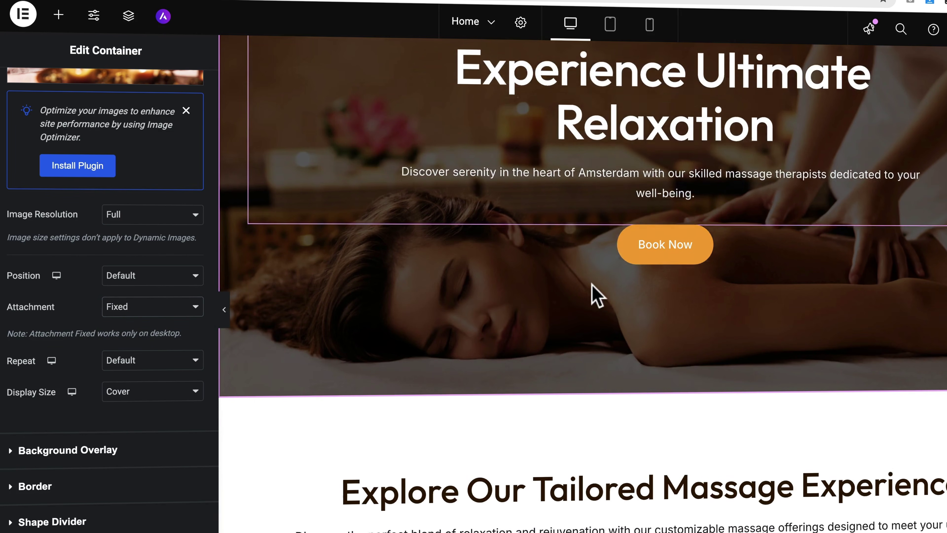
scroll(592, 285, up, 6)
scroll(590, 286, down, 10)
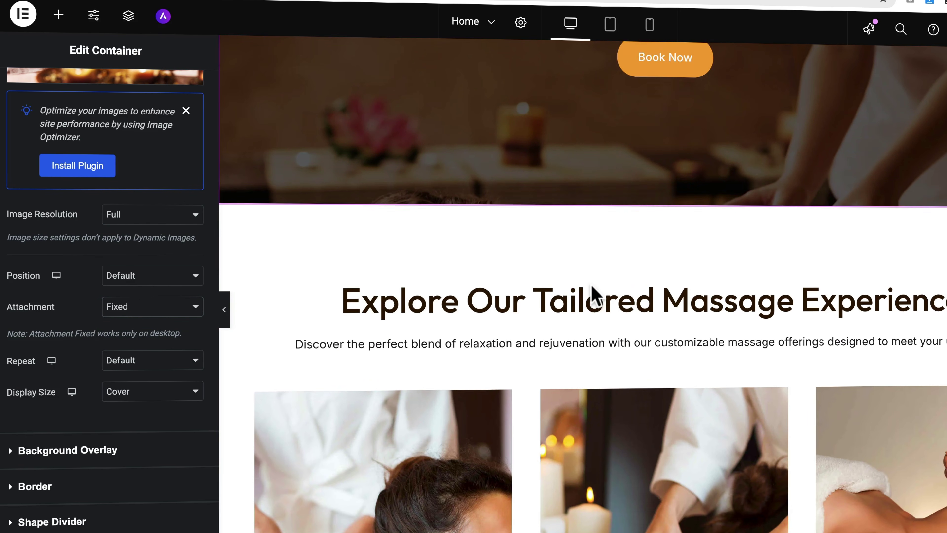
scroll(596, 292, down, 6)
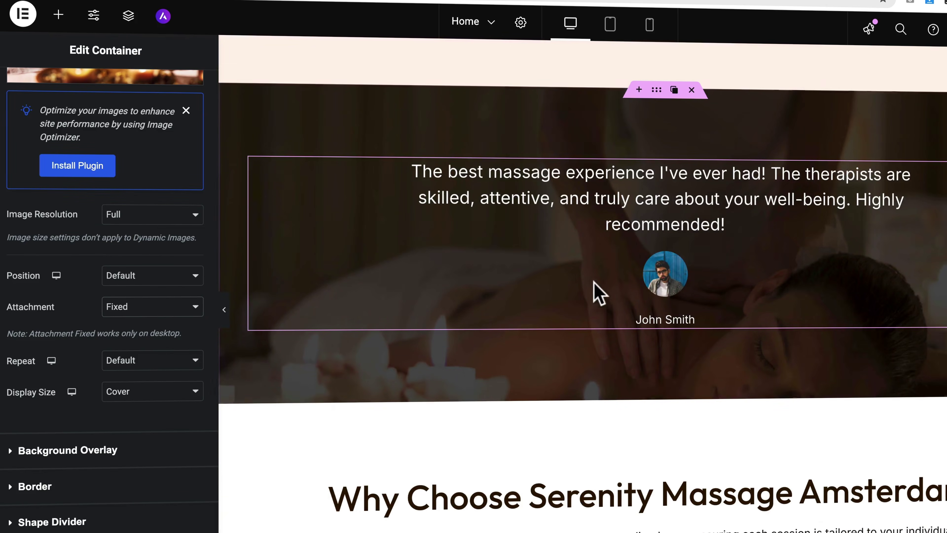
Step: Set the testimonial container's background Attachment to Fixed
click(658, 96)
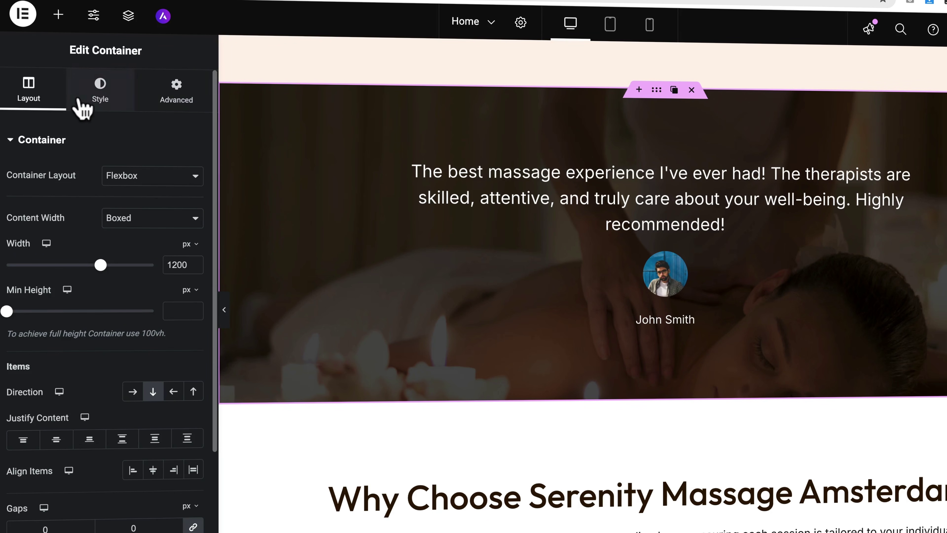
click(98, 93)
scroll(97, 384, down, 5)
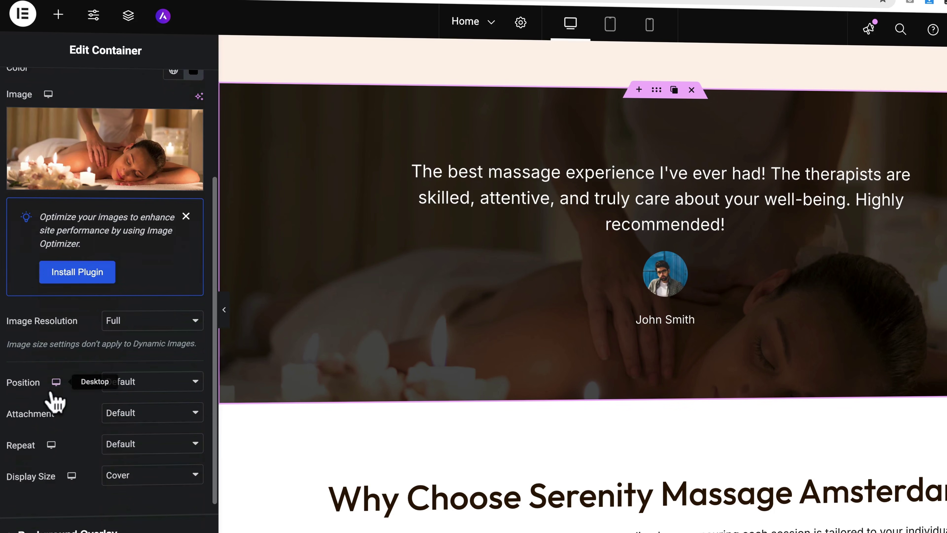
click(137, 418)
click(134, 443)
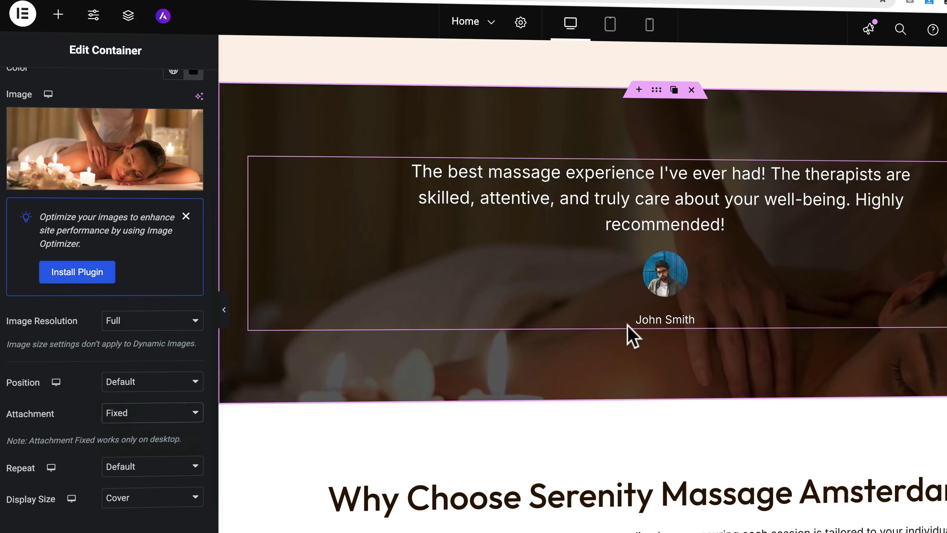
scroll(628, 332, down, 3)
scroll(628, 338, up, 6)
scroll(627, 335, up, 3)
scroll(623, 332, down, 10)
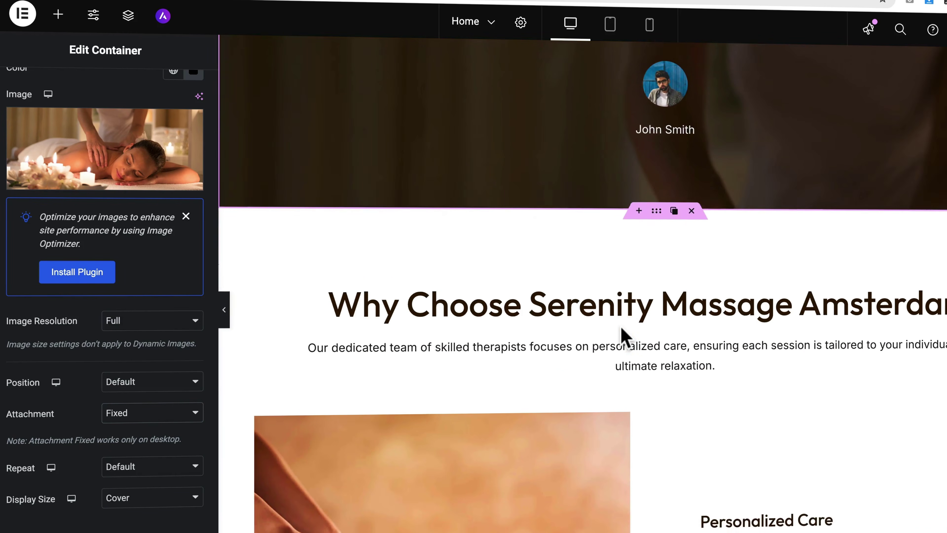
scroll(622, 331, down, 5)
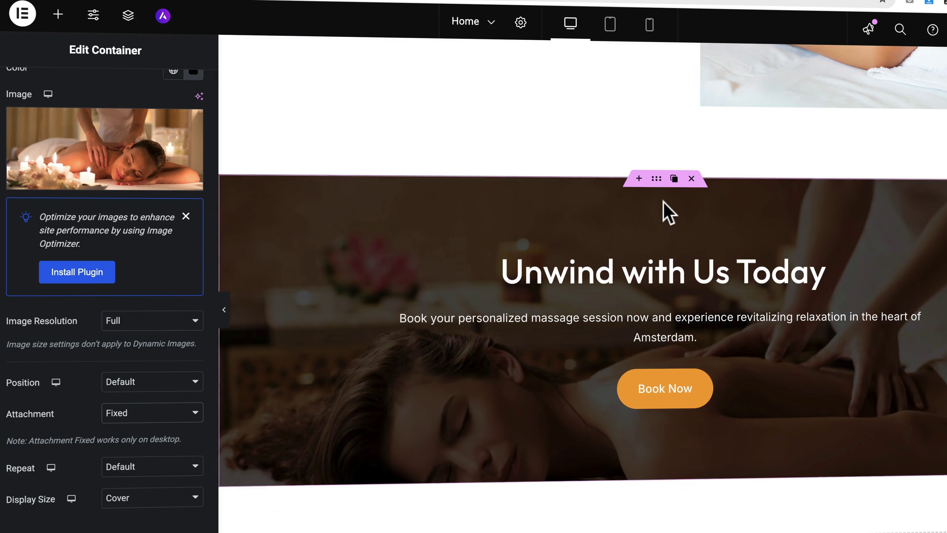
Step: Set the Unwind with Us Today section's background Attachment to Fixed
click(658, 187)
click(98, 92)
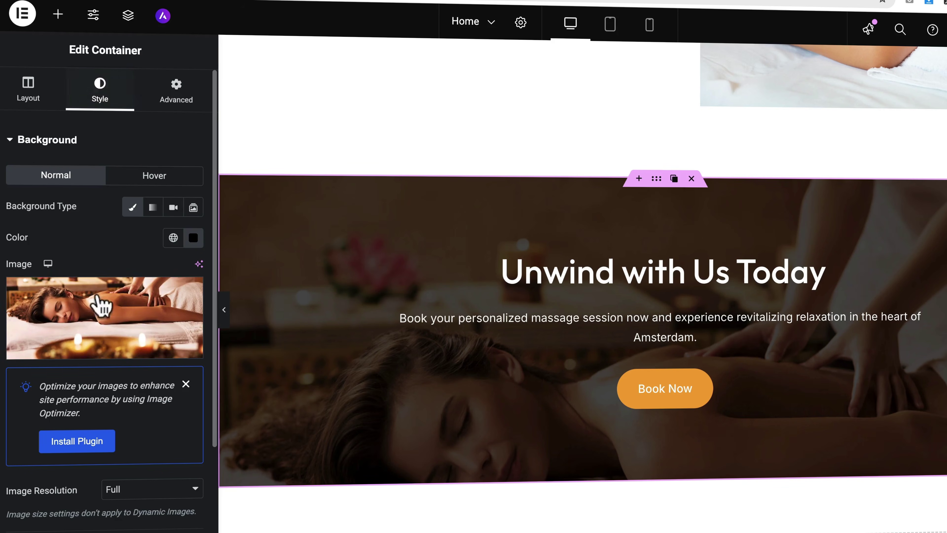
scroll(106, 320, down, 4)
click(123, 430)
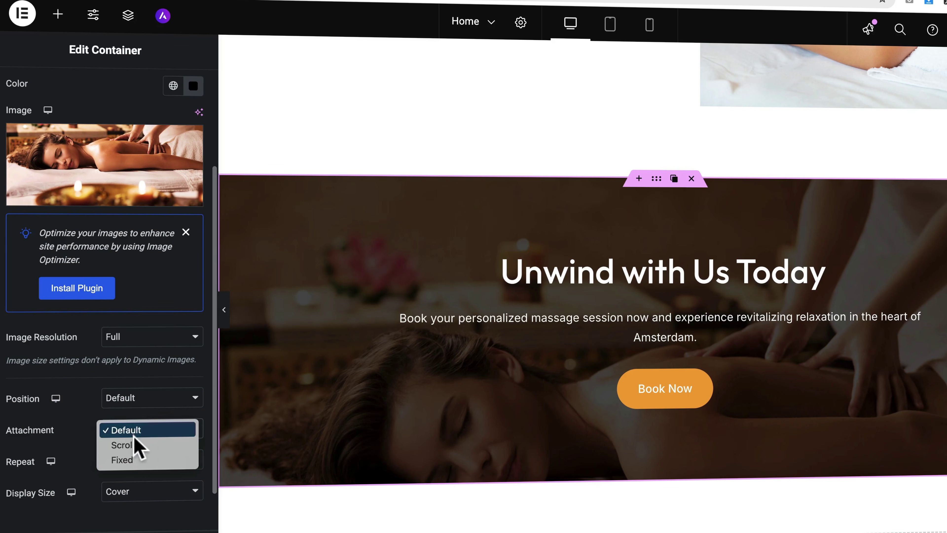
click(126, 459)
scroll(581, 351, down, 5)
scroll(583, 347, up, 5)
scroll(583, 334, up, 15)
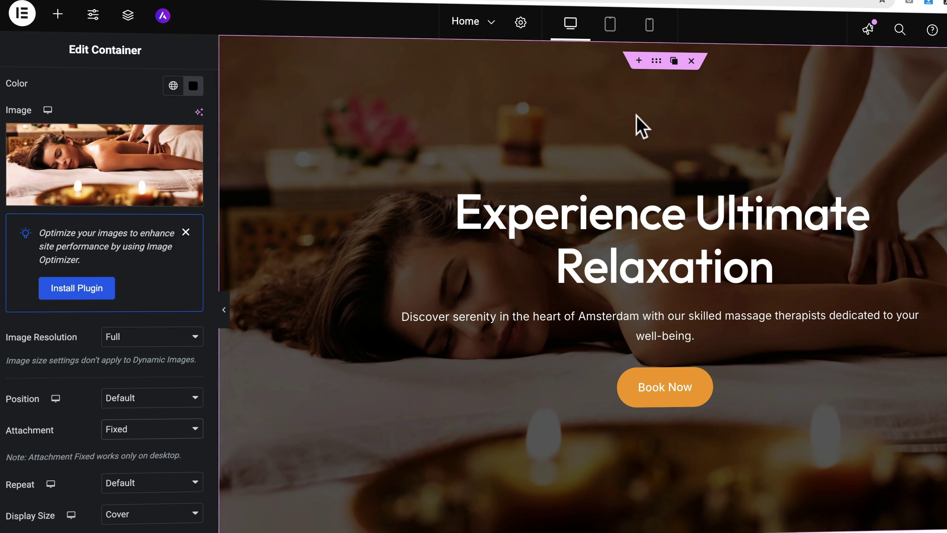
Step: Try Center Left for the hero background position, then restore Default
click(654, 66)
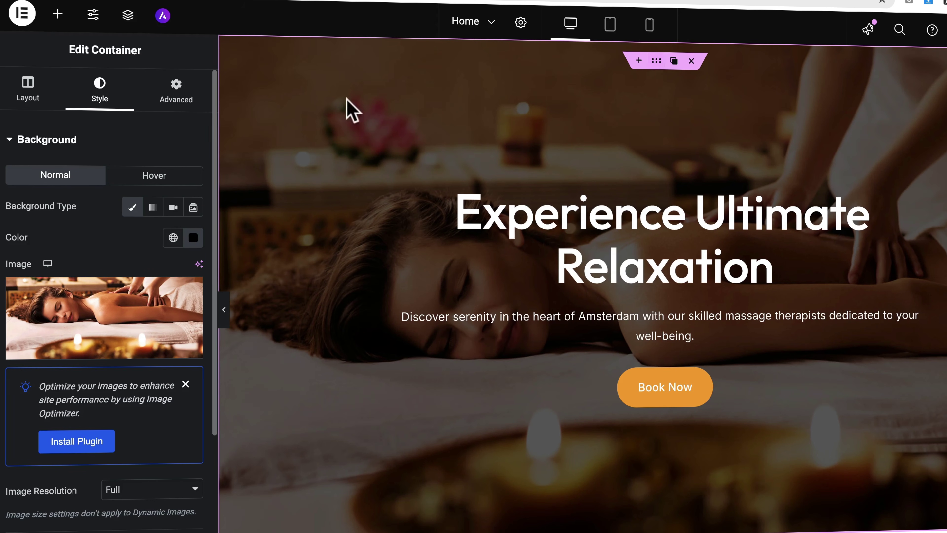
scroll(87, 209, down, 2)
scroll(59, 116, up, 2)
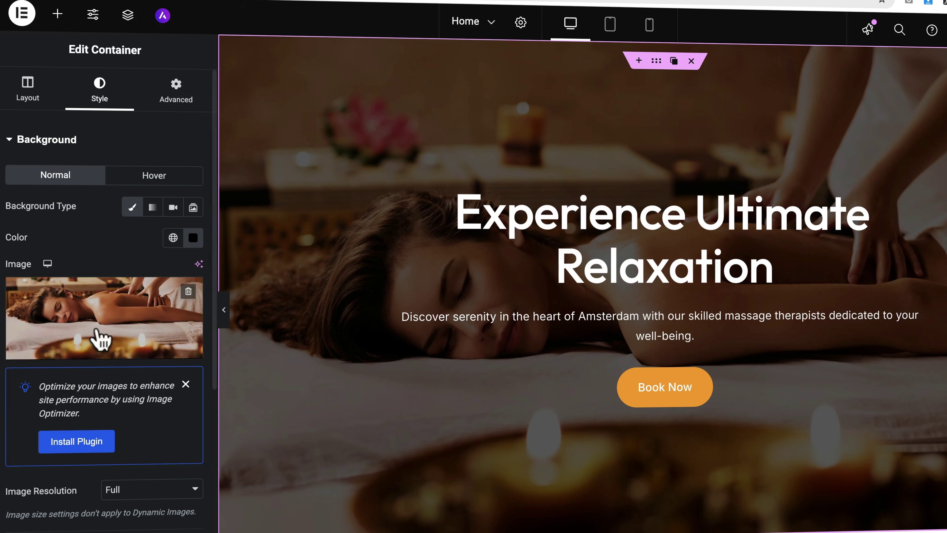
scroll(65, 358, down, 8)
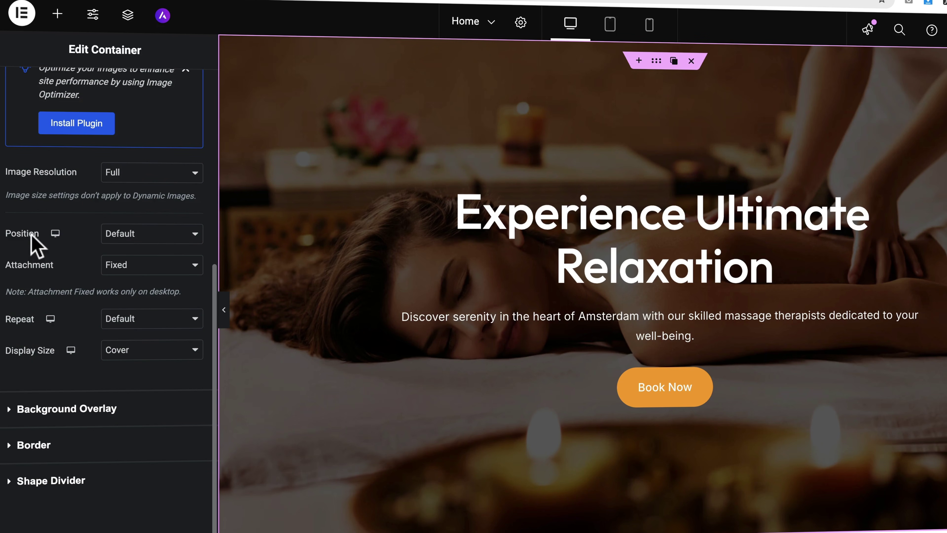
click(160, 242)
click(149, 265)
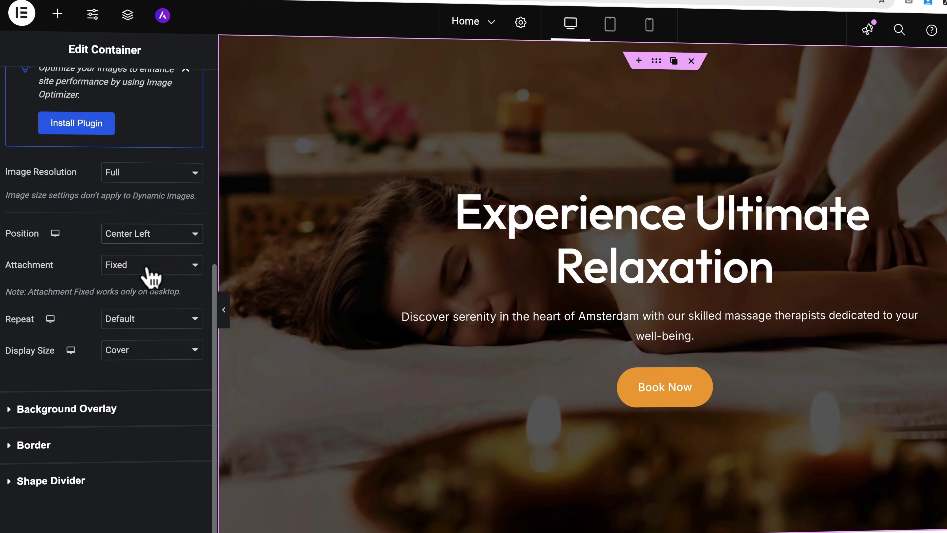
click(141, 242)
click(134, 206)
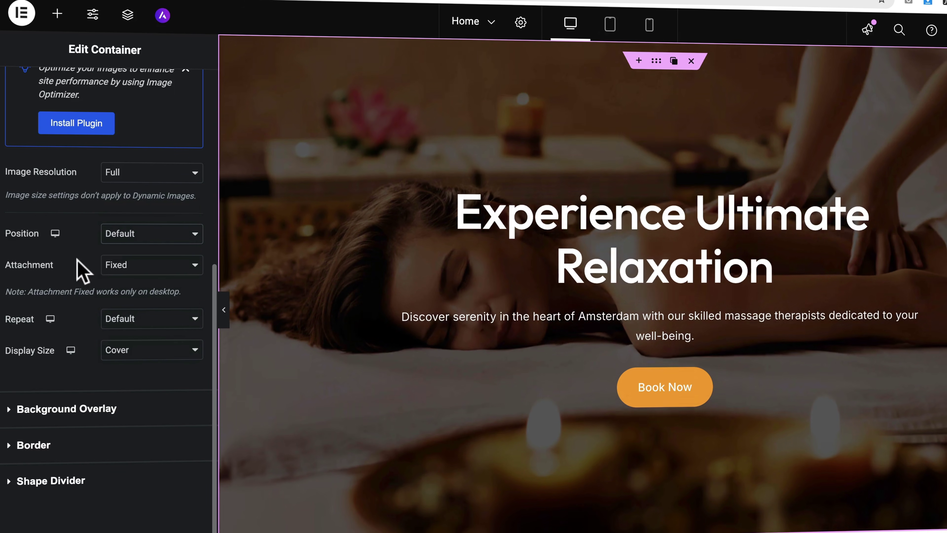
Step: Change the hero background image Display Size from Cover to Auto
click(136, 356)
click(131, 337)
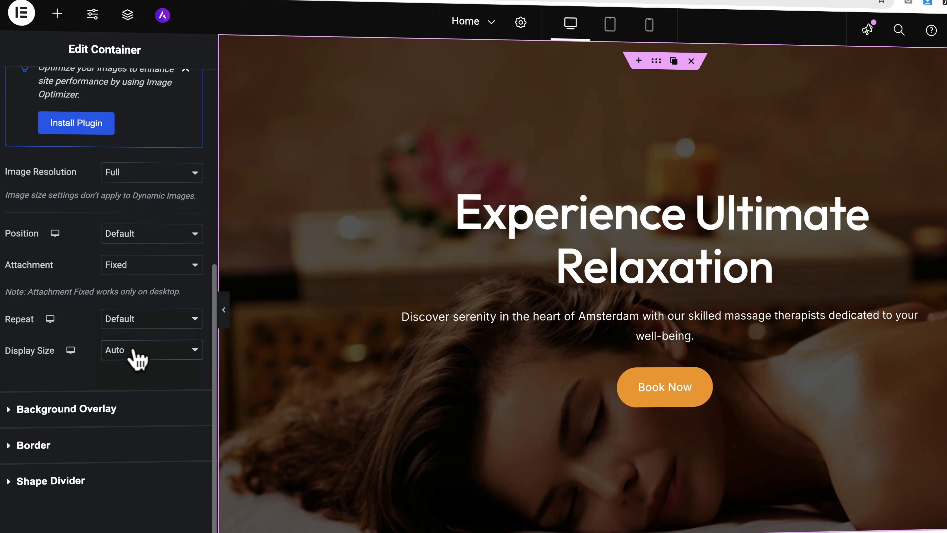
click(133, 353)
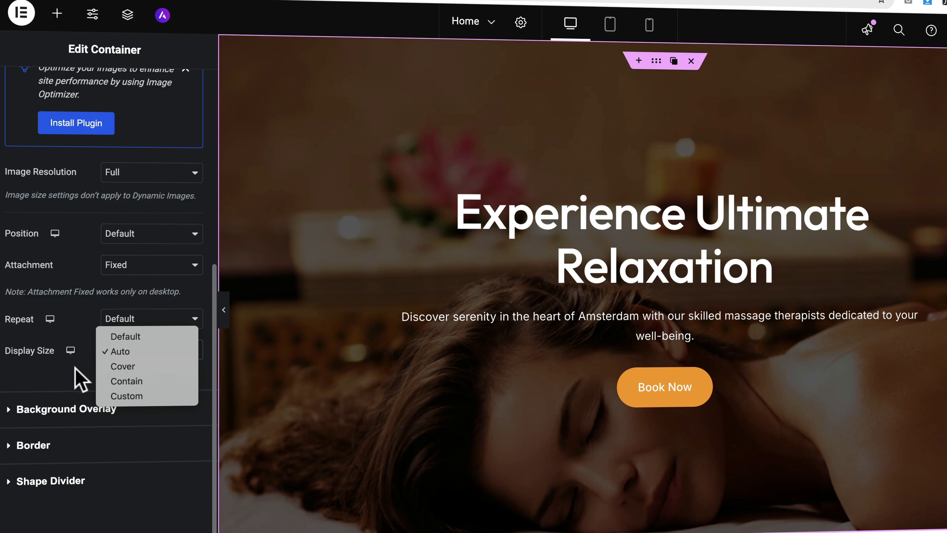
click(72, 380)
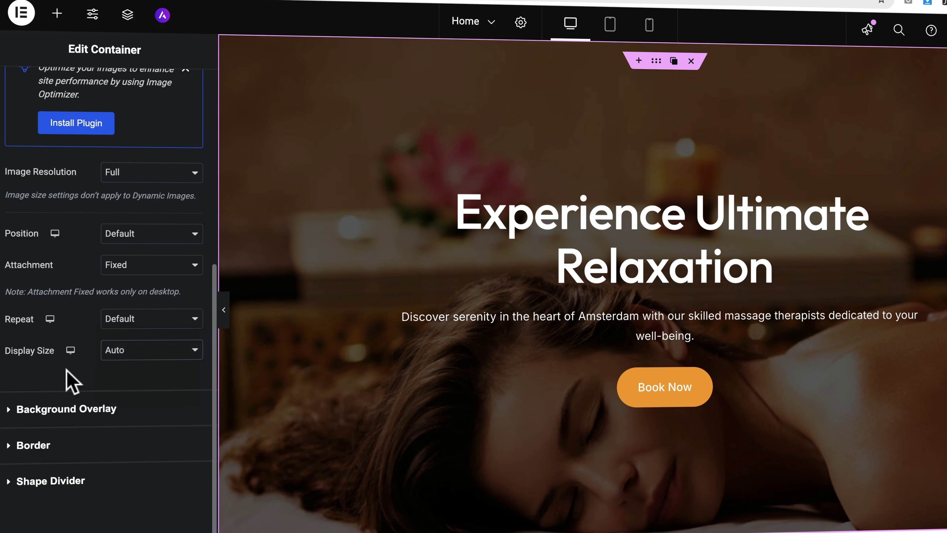
click(78, 410)
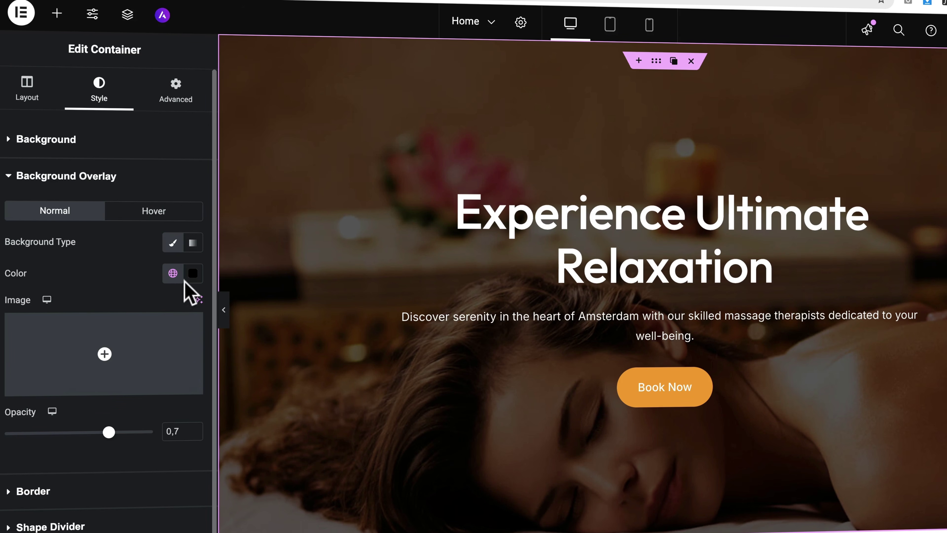
Step: Test a white #FFFFFF overlay, sweeping its opacity to fully opaque and back to transparent
click(190, 274)
key(Return)
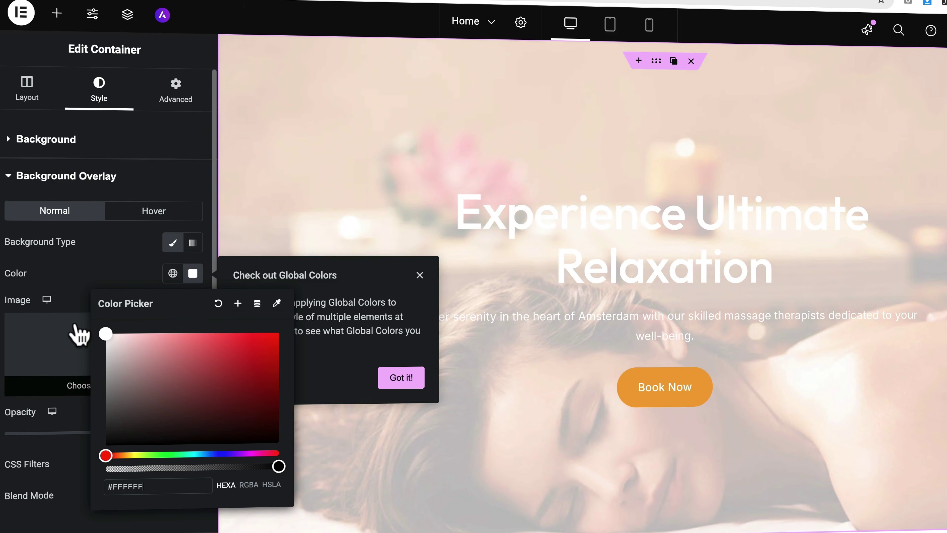
click(102, 279)
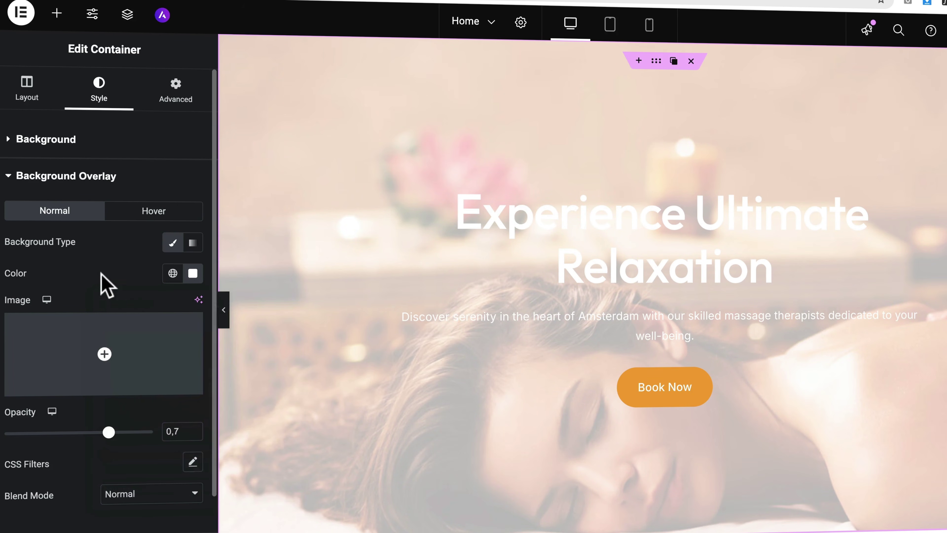
click(100, 433)
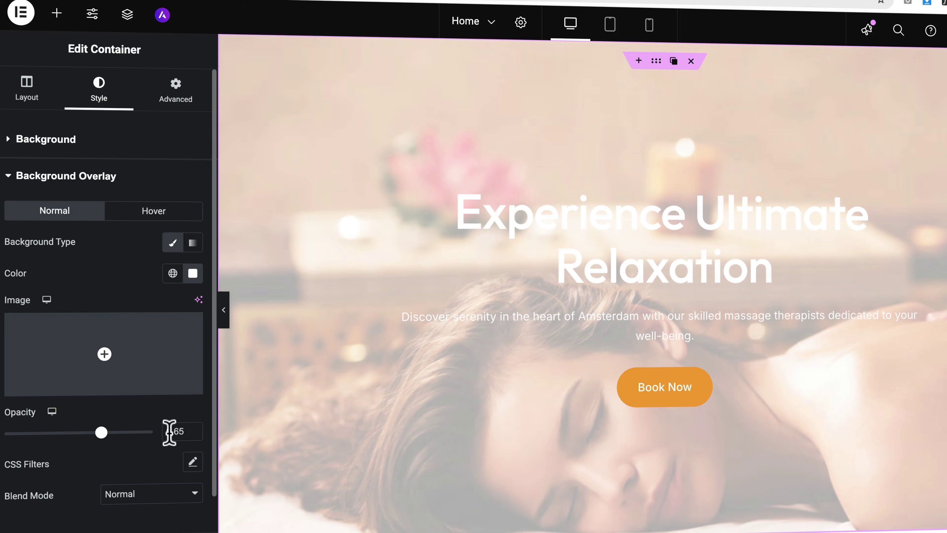
drag(101, 433, 163, 442)
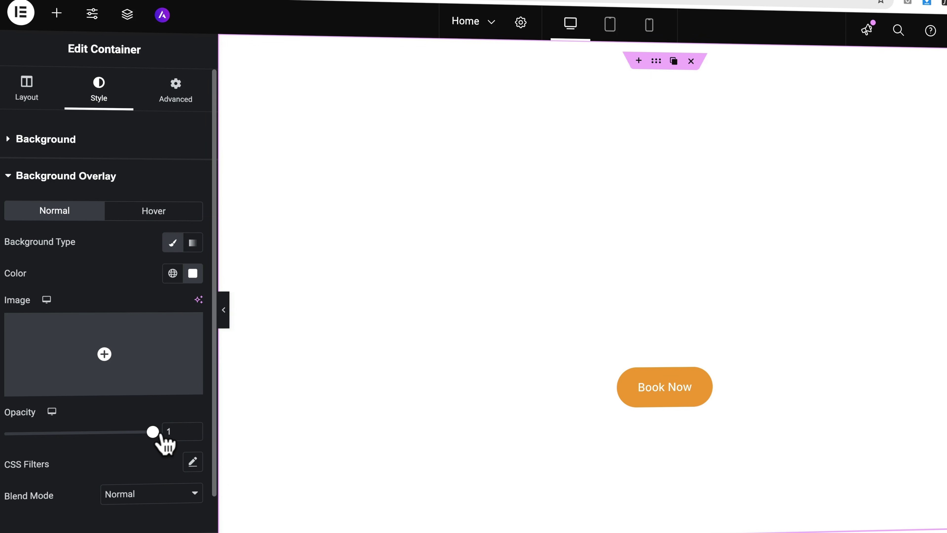
drag(153, 433, 5, 434)
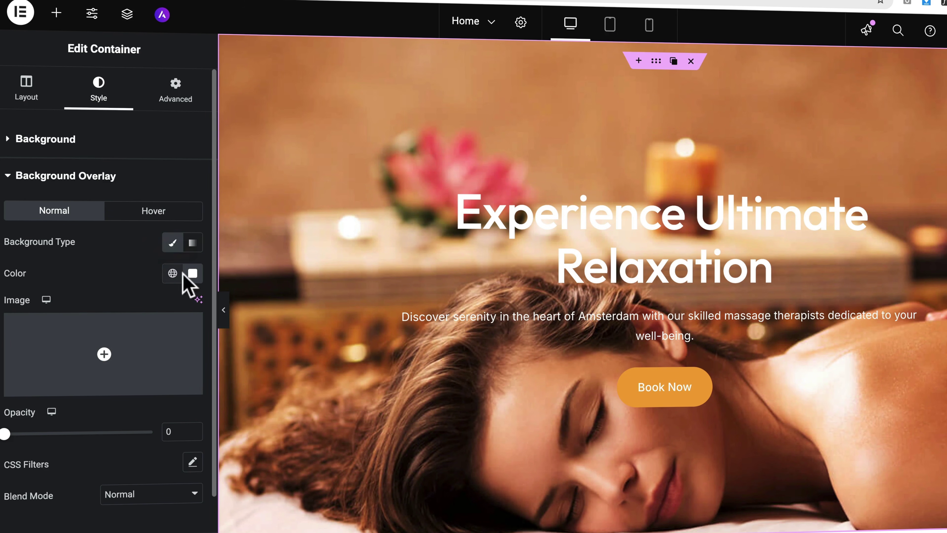
Step: Darken the hero photo with a half-opaque black overlay
click(192, 273)
drag(144, 392, 61, 515)
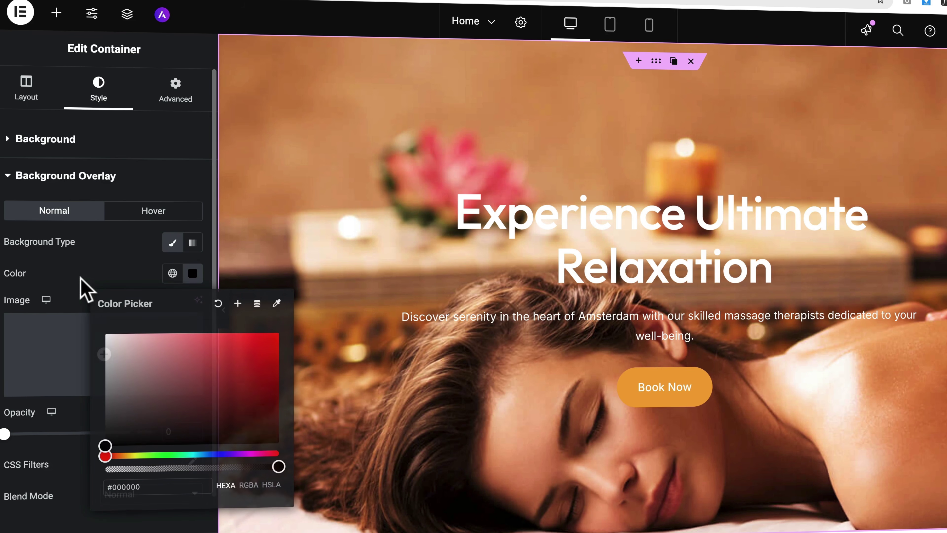
click(81, 286)
drag(5, 437, 75, 436)
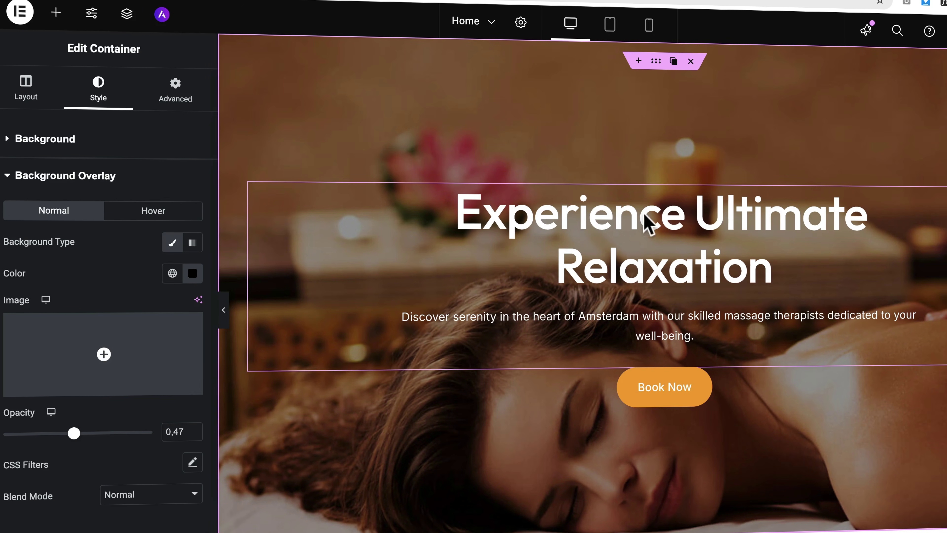
scroll(548, 263, down, 3)
scroll(548, 263, up, 3)
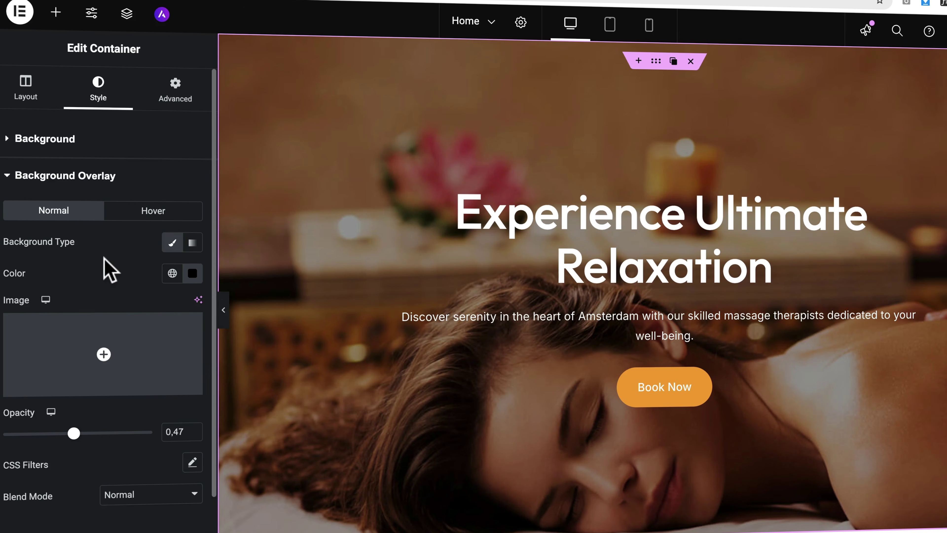
Step: Change the overlay colour to the Theme Brand global orange
click(188, 279)
click(173, 273)
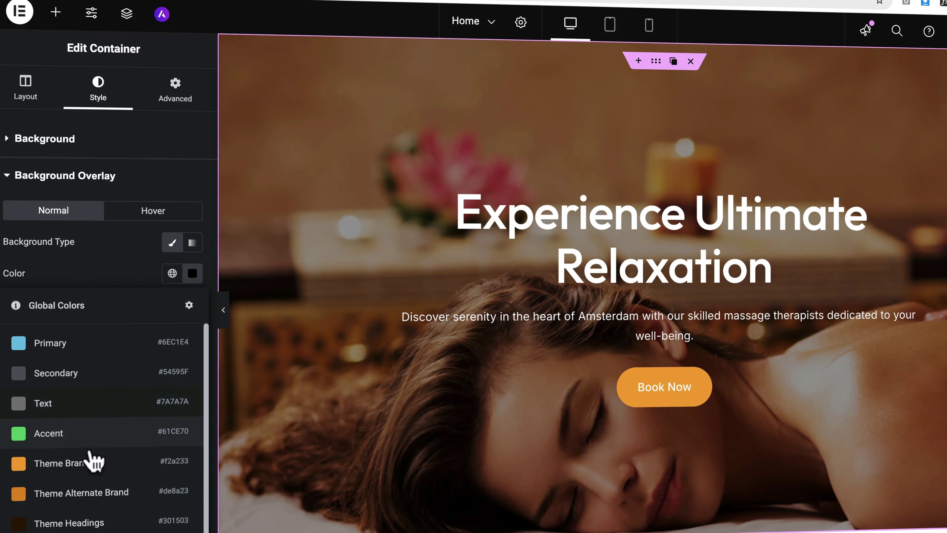
click(92, 463)
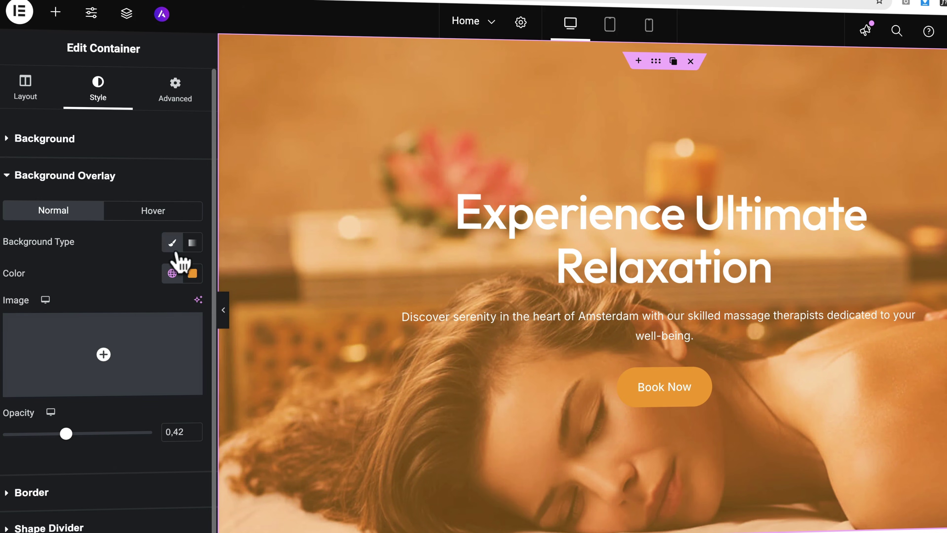
Step: Make the overlay a gradient from Theme Brand to Theme Alternate Brand
click(192, 243)
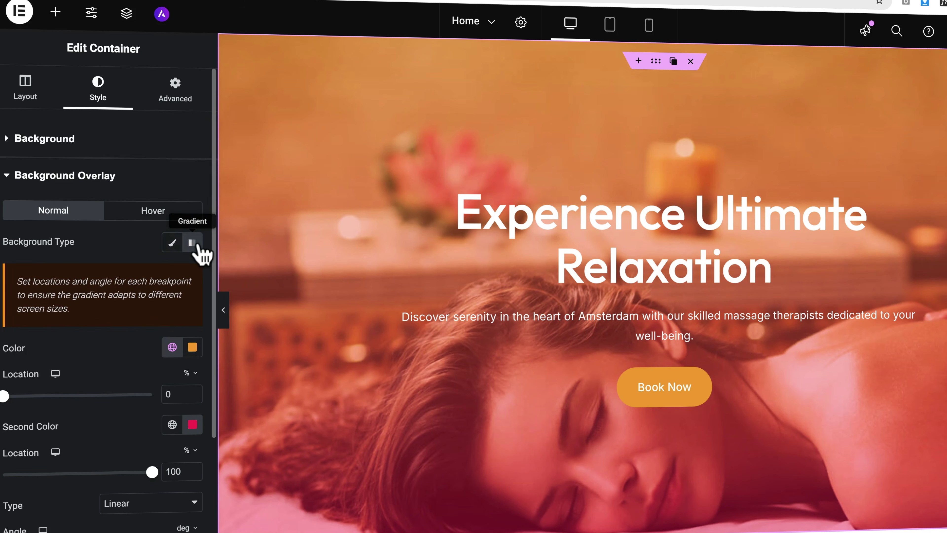
click(172, 347)
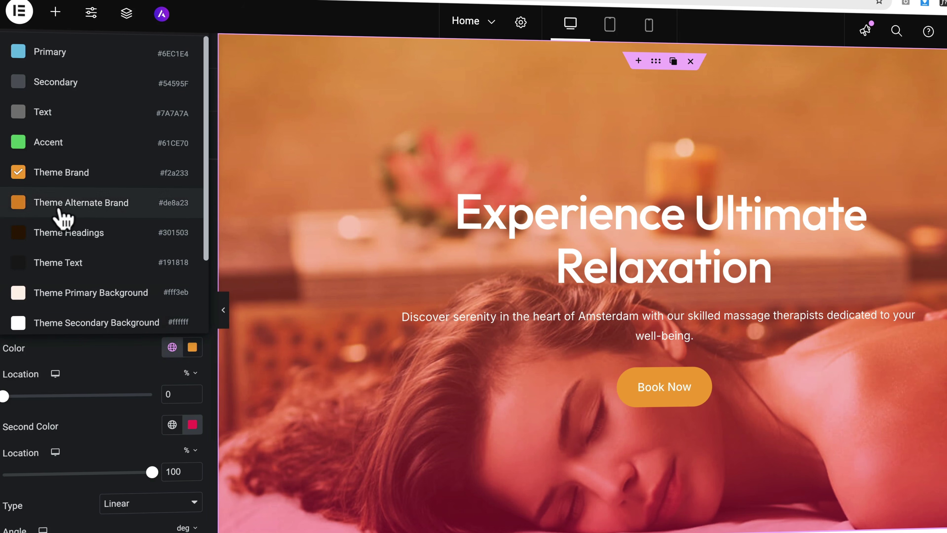
click(127, 356)
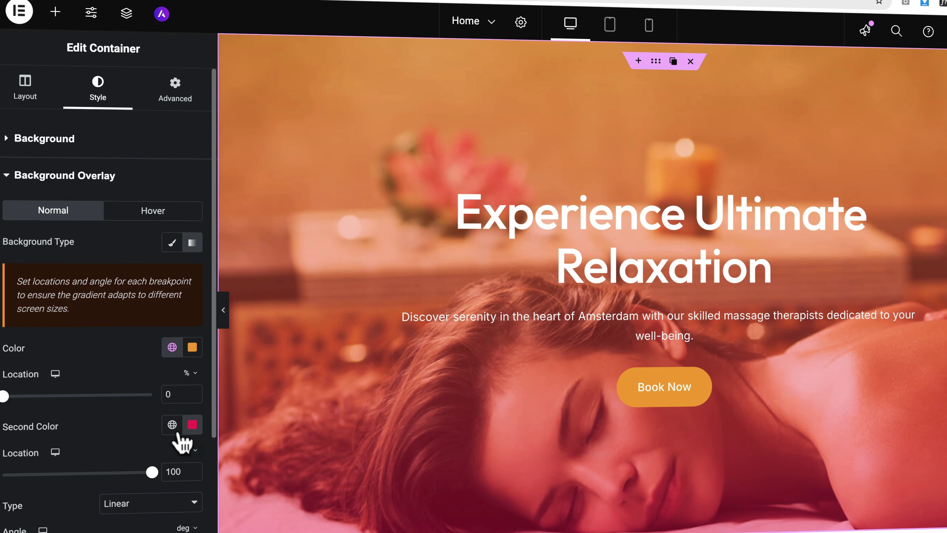
click(191, 424)
click(173, 425)
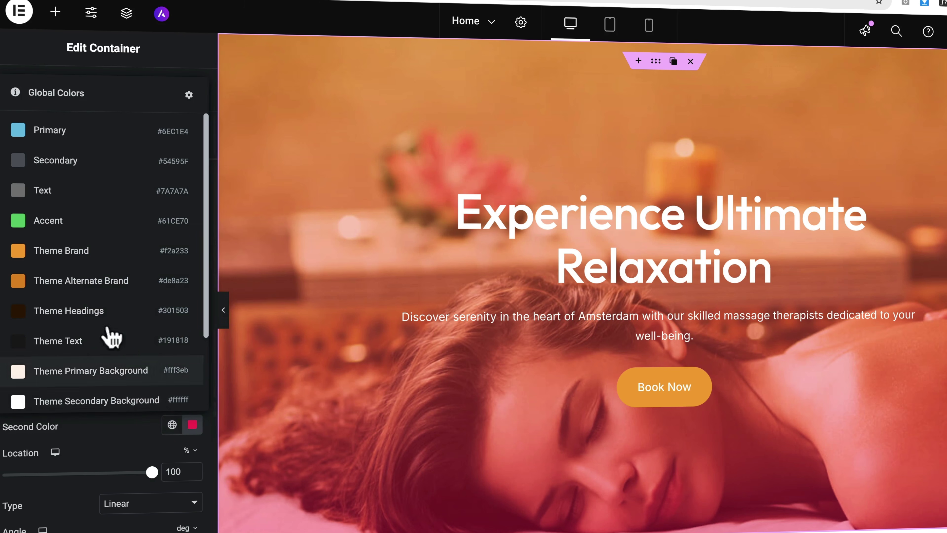
click(85, 283)
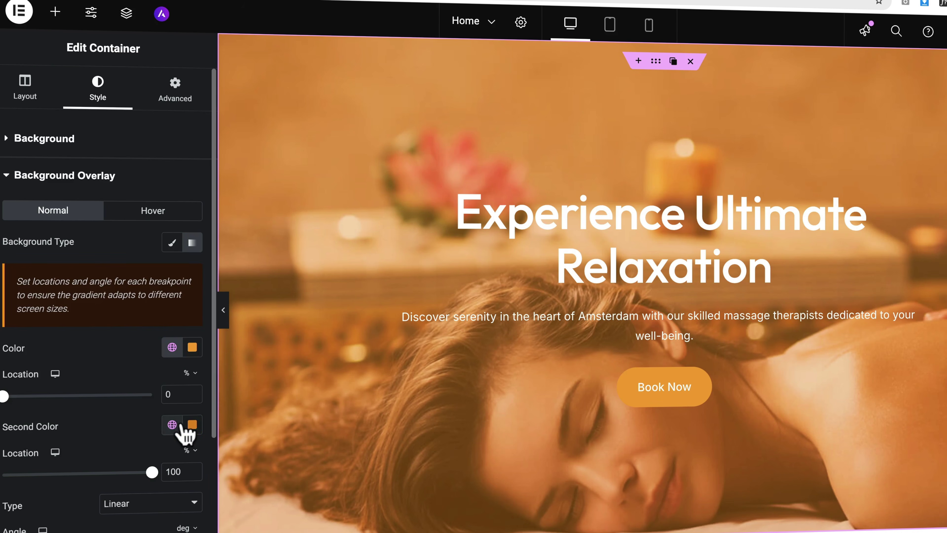
Step: Change the second gradient colour to a warm brown and tilt the gradient angle diagonally
click(192, 424)
click(174, 298)
mouse_move(174, 299)
mouse_down()
mouse_move(213, 290)
mouse_move(300, 376)
mouse_move(197, 195)
mouse_move(298, 457)
mouse_up()
click(294, 454)
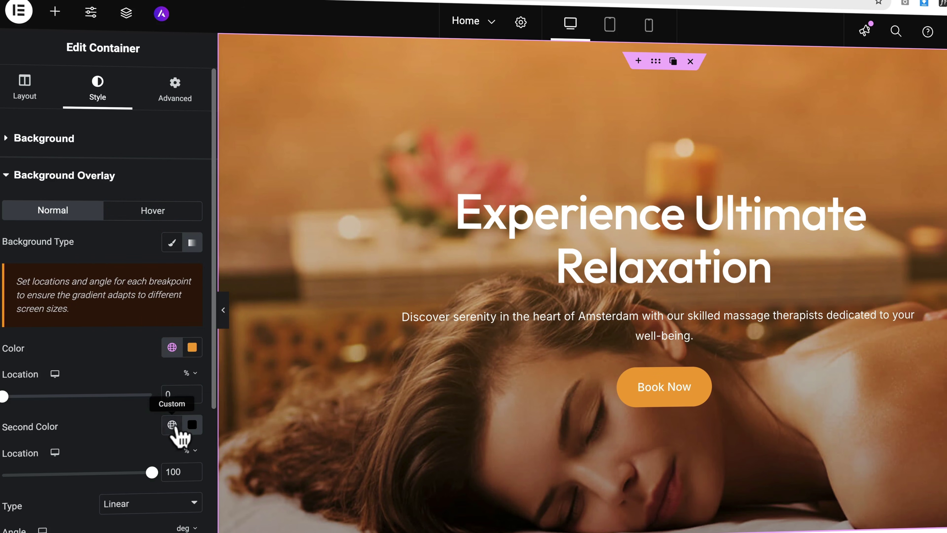
scroll(127, 476, down, 4)
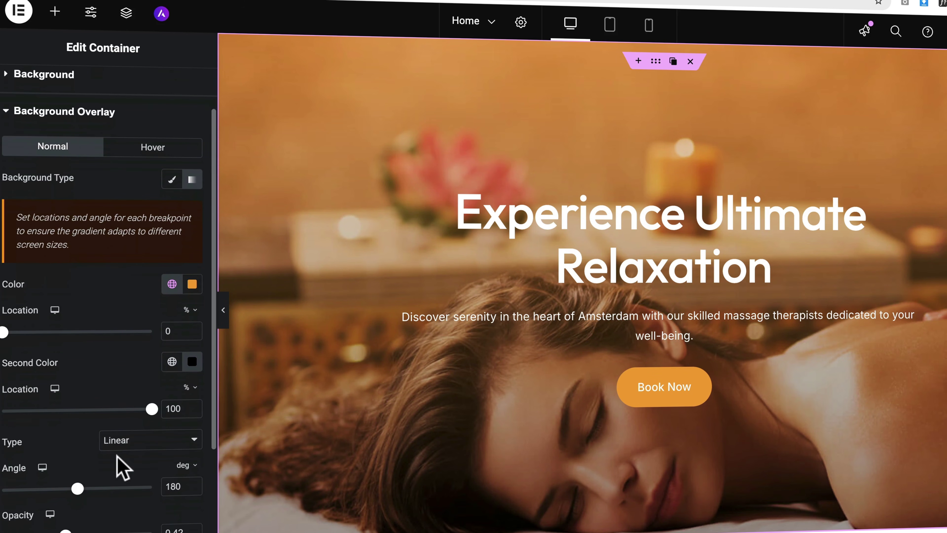
drag(65, 468, 161, 469)
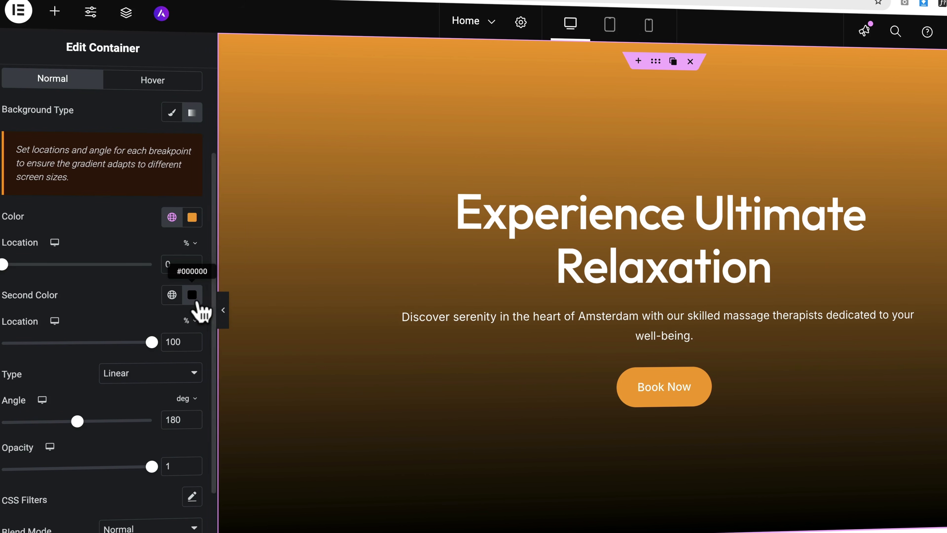
drag(78, 421, 90, 421)
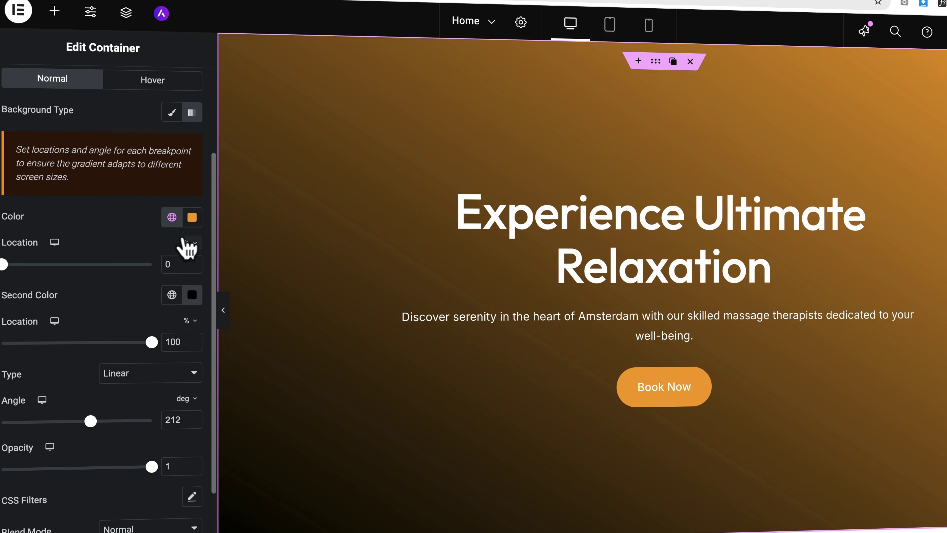
Step: Lighten the second gradient colour to white and make the overlay translucent
click(191, 297)
drag(175, 437, 105, 356)
click(115, 248)
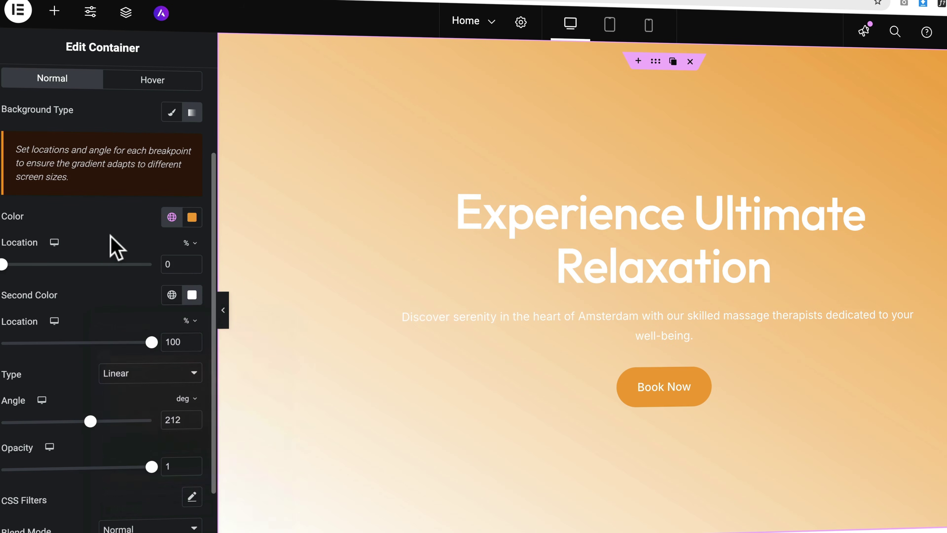
drag(142, 477, 83, 476)
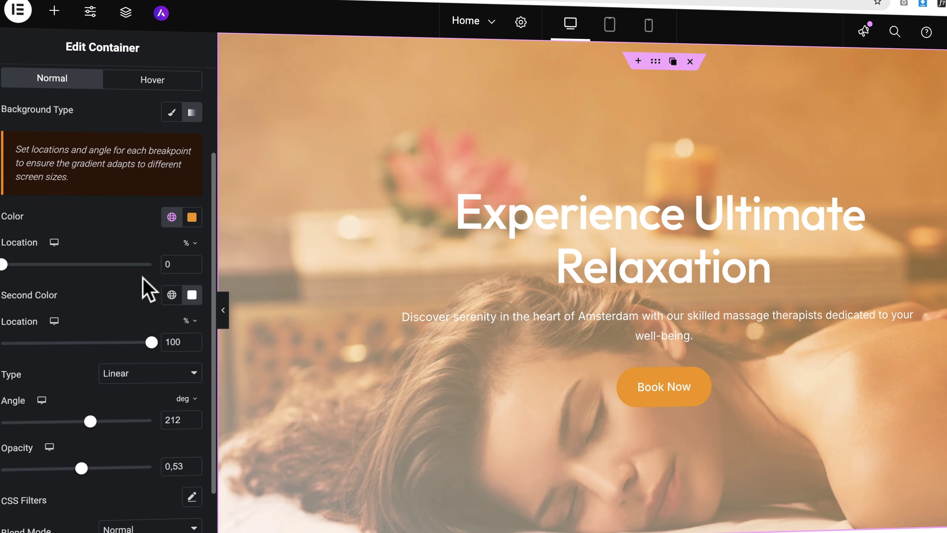
Step: Make the first gradient colour a brighter orange
click(172, 218)
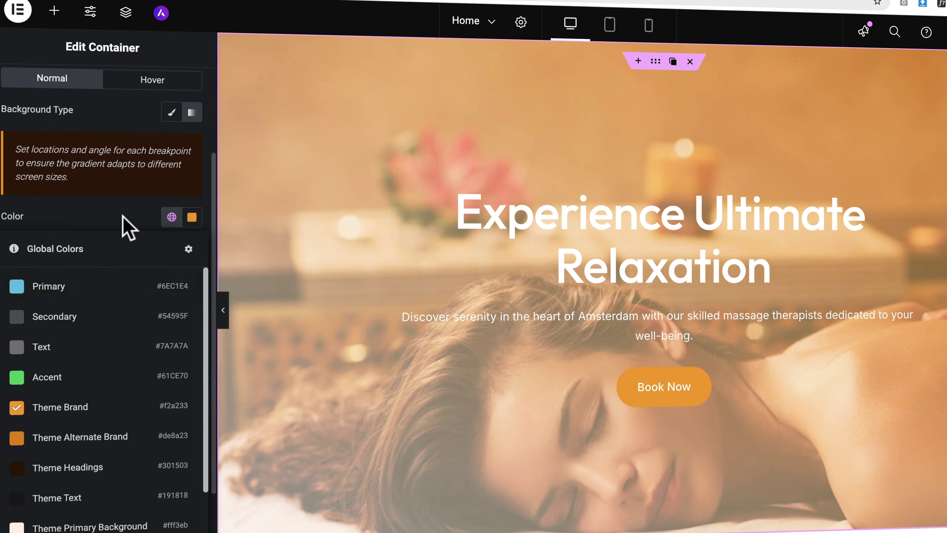
click(171, 217)
click(192, 217)
drag(250, 304, 270, 279)
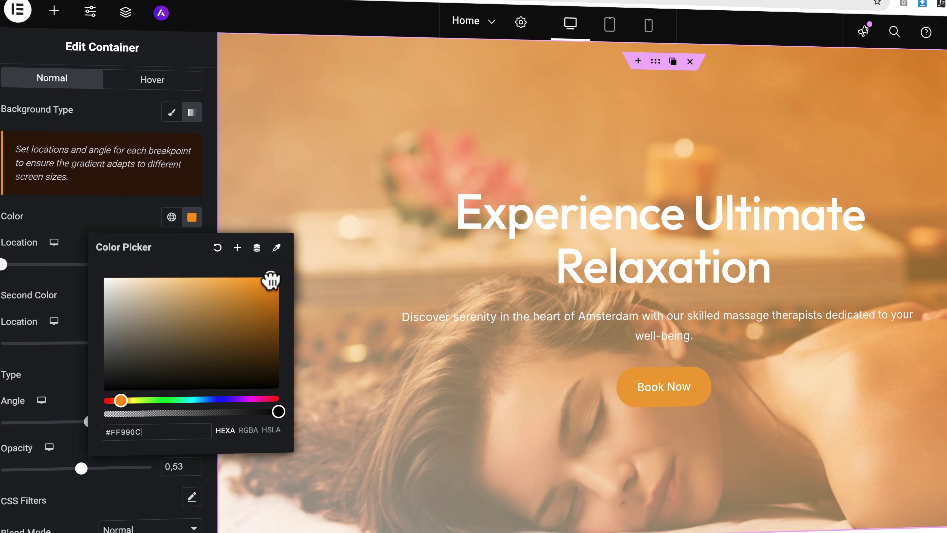
click(131, 226)
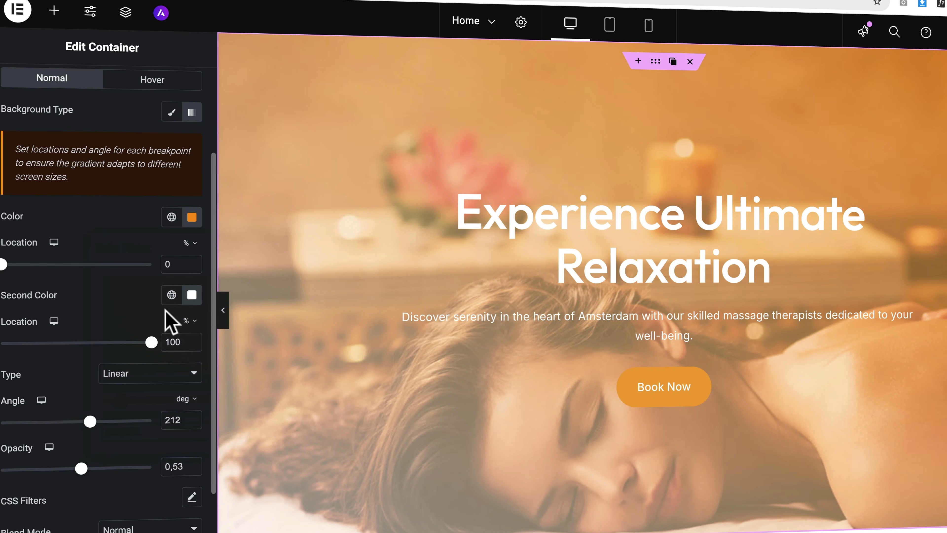
Step: Set the second colour to pale yellow and the overlay opacity to about 0.41
click(189, 299)
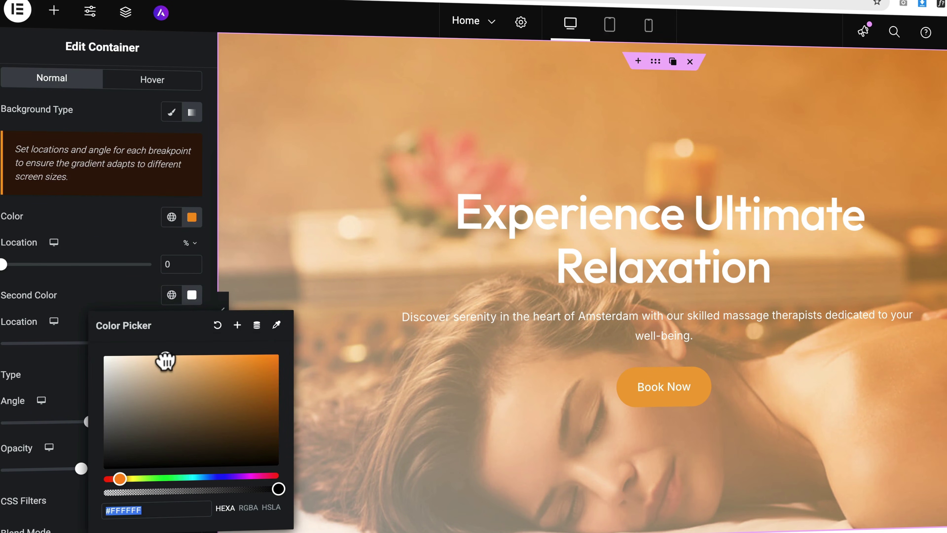
click(165, 360)
drag(120, 479, 127, 478)
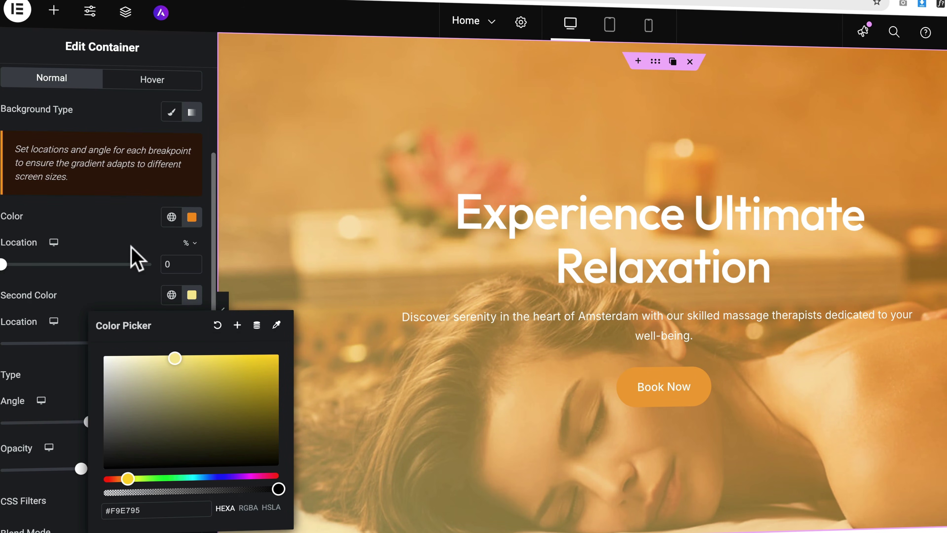
click(132, 258)
drag(89, 471, 61, 470)
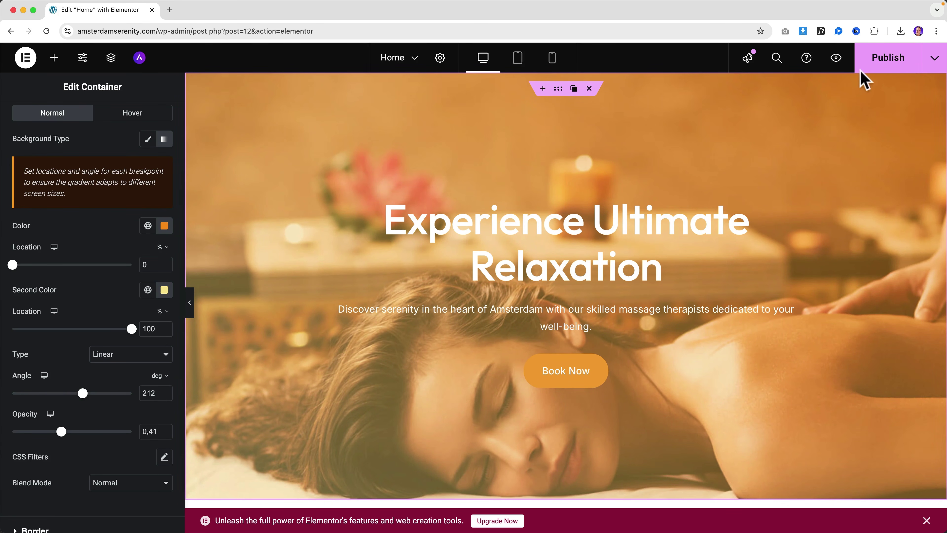
Step: Publish the page, preview it, and return to the Elementor editor
click(837, 59)
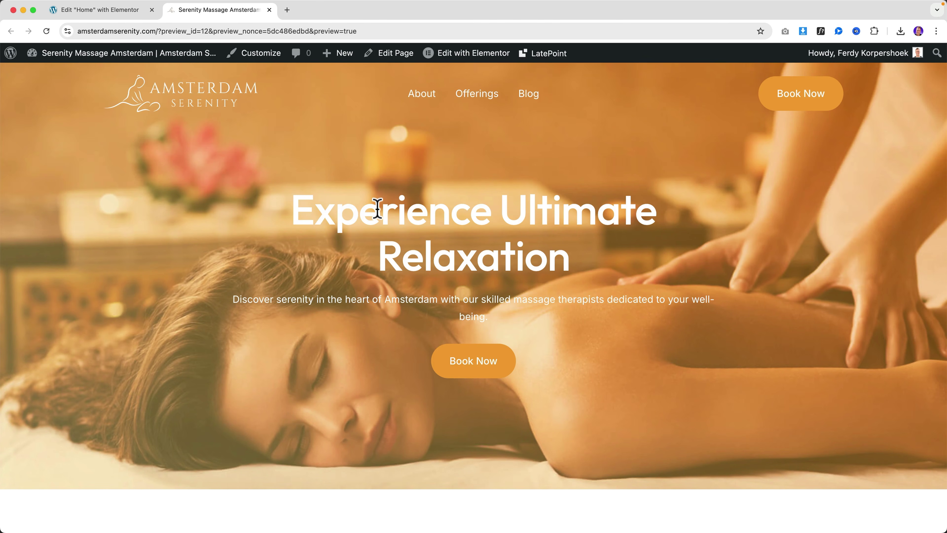
scroll(377, 209, down, 2)
scroll(378, 207, up, 2)
click(129, 11)
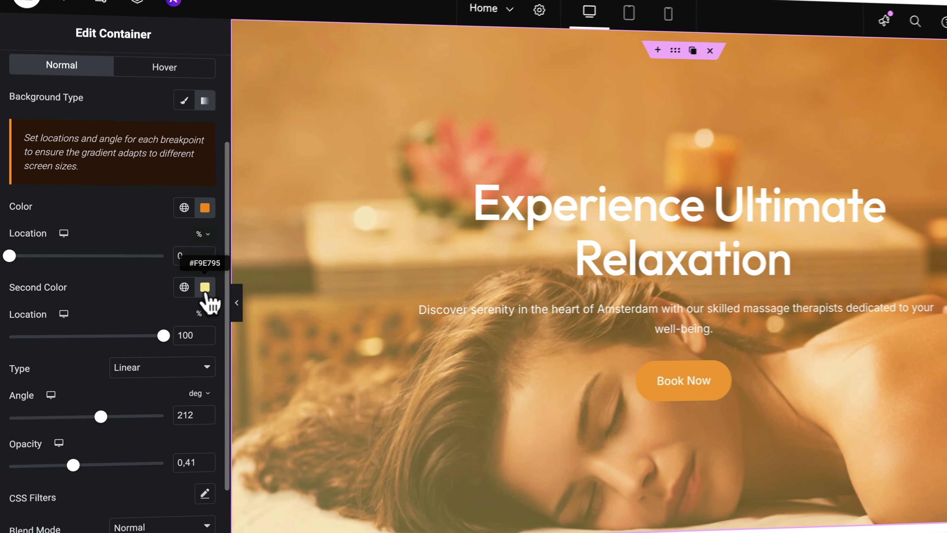
Step: Darken the gradient colours: second to olive-brown 4B452A, first to brown 683E05
click(205, 287)
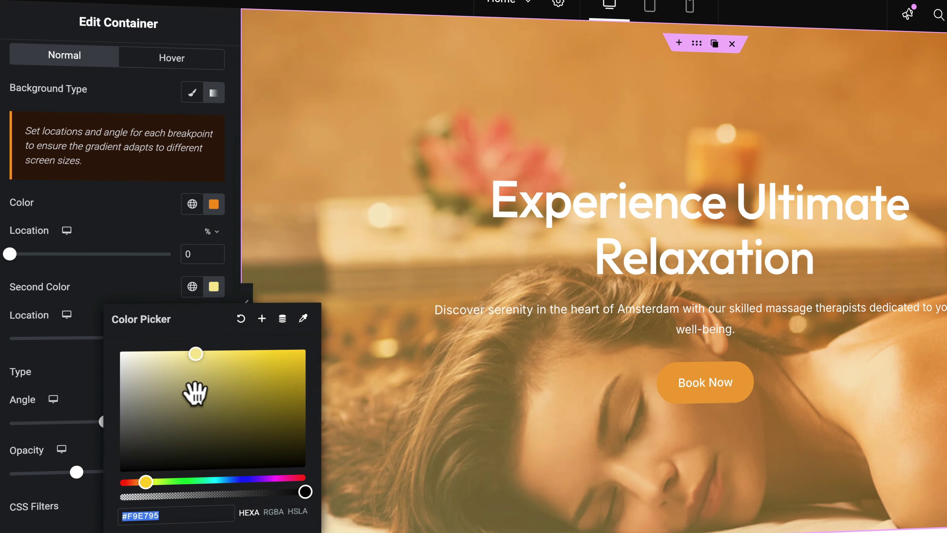
text(#857B4B)
drag(201, 407, 202, 423)
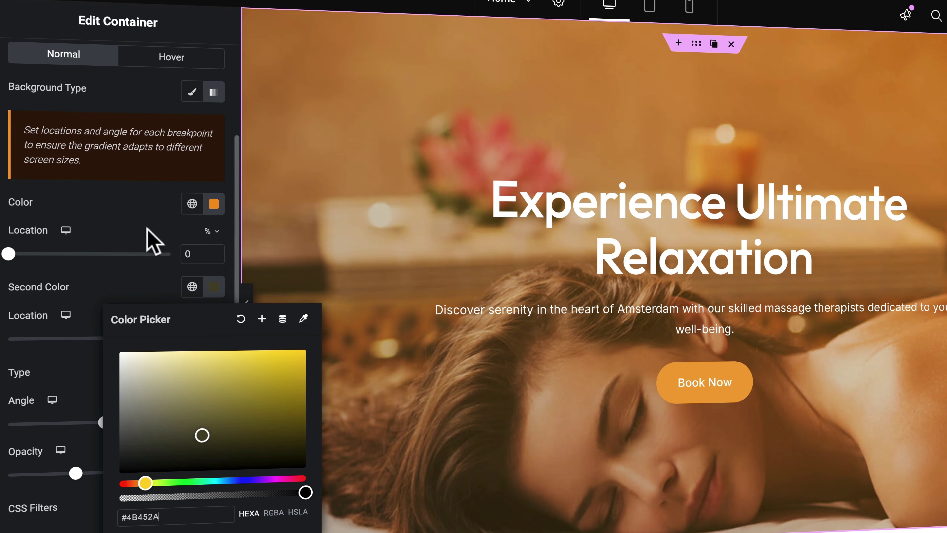
click(214, 203)
click(213, 204)
click(296, 305)
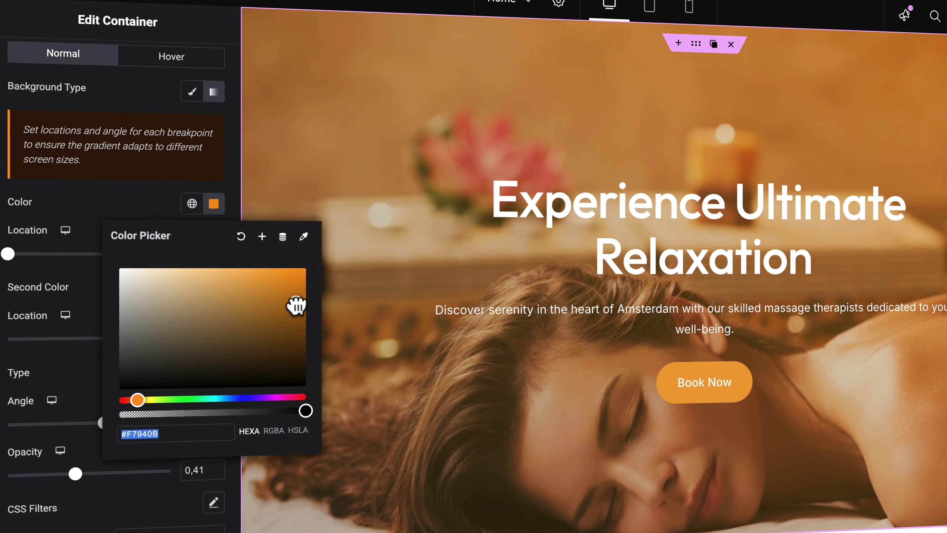
drag(297, 305, 297, 320)
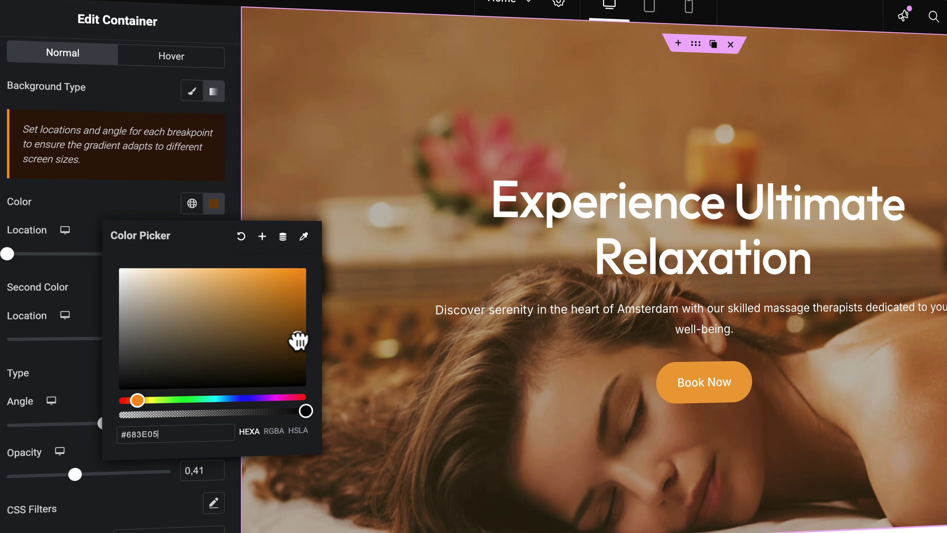
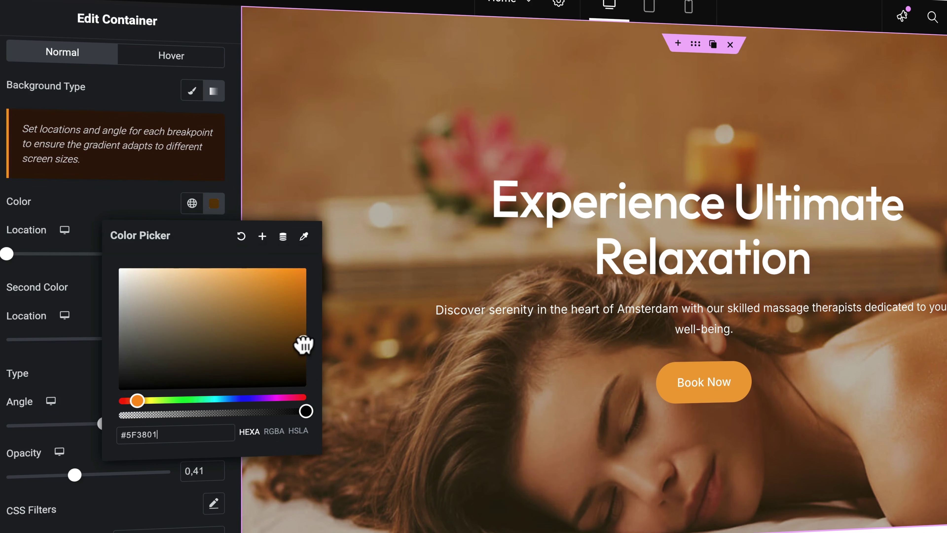
Step: Raise the hero's gradient overlay opacity to 0.51
click(147, 183)
scroll(569, 187, down, 4)
scroll(569, 186, up, 4)
mouse_move(74, 481)
mouse_down()
mouse_move(112, 485)
mouse_move(89, 479)
mouse_up()
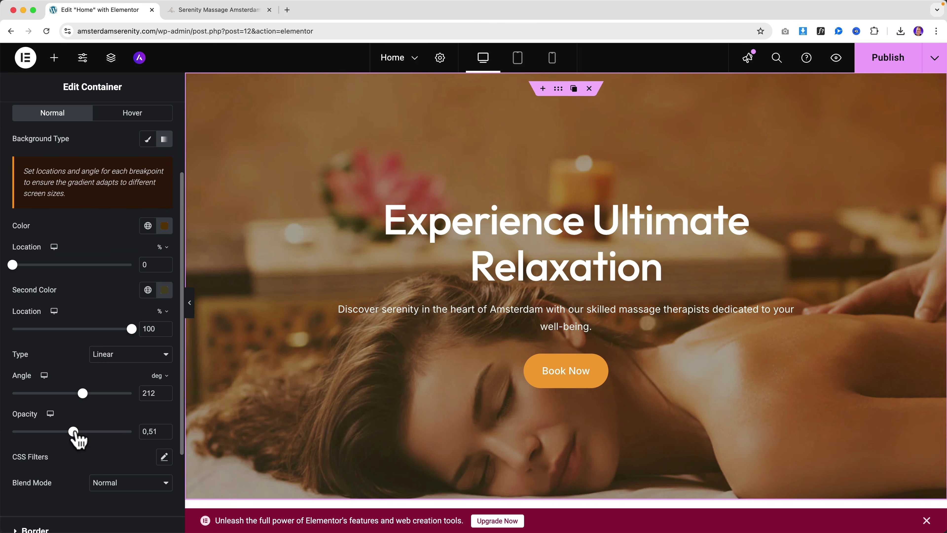
Step: Publish the home page, check the live preview, and return to the editor
click(887, 62)
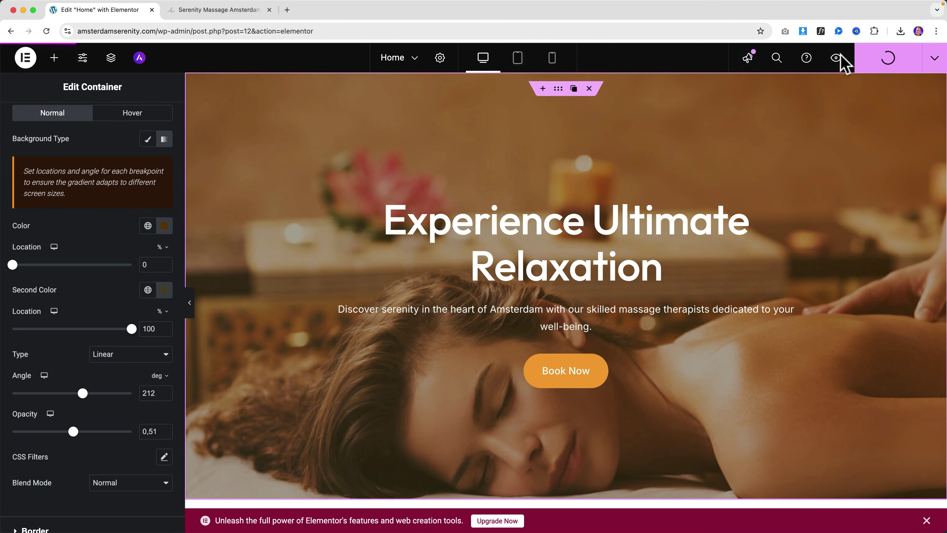
click(207, 15)
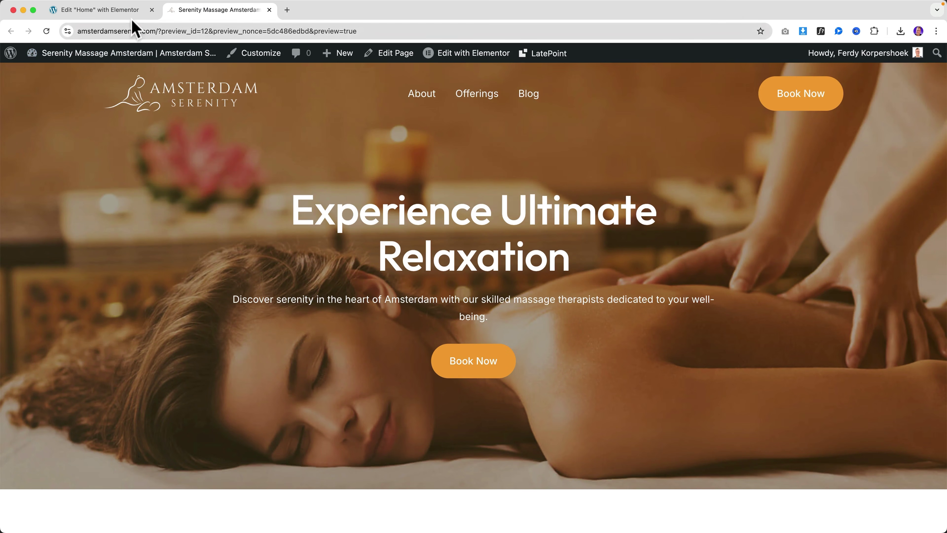
click(130, 17)
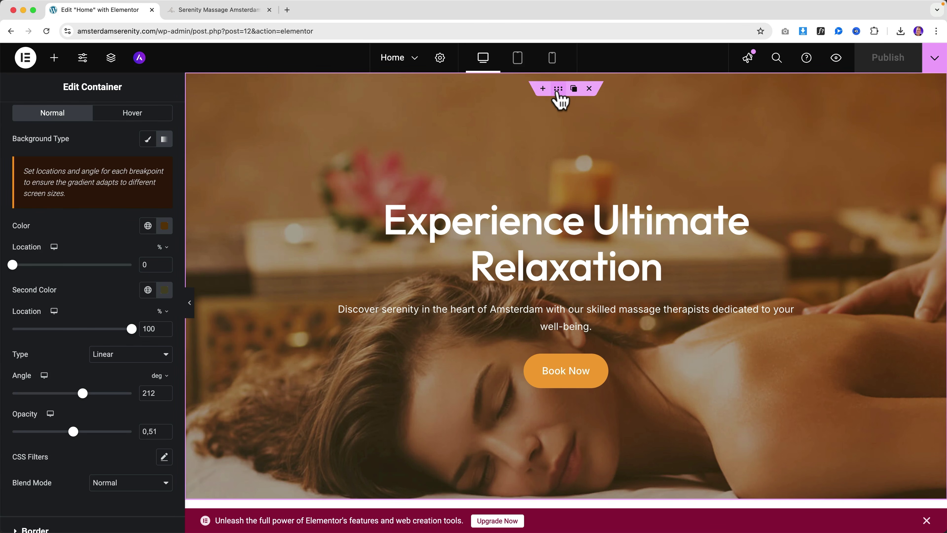
scroll(107, 116, up, 3)
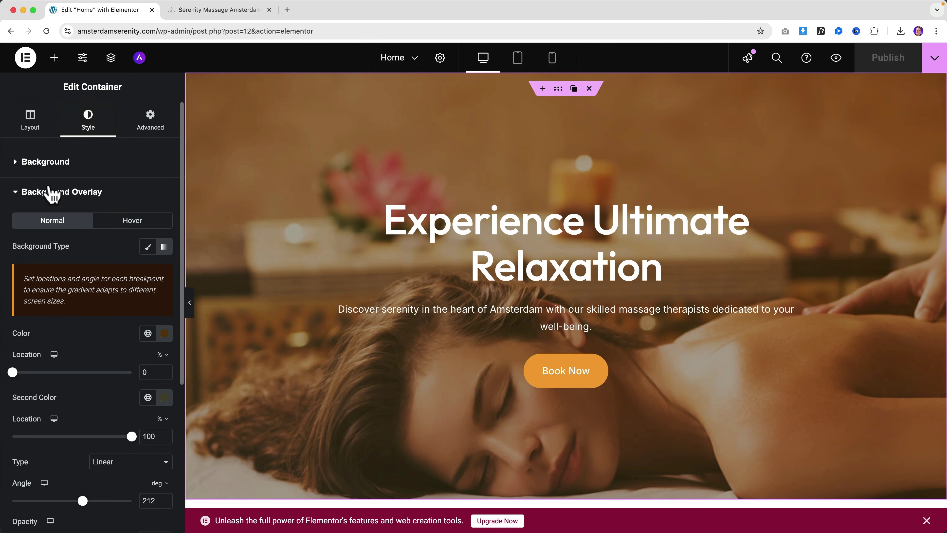
Step: Add a Waves bottom shape divider, 54 px tall and 195% wide, then publish and preview
click(52, 191)
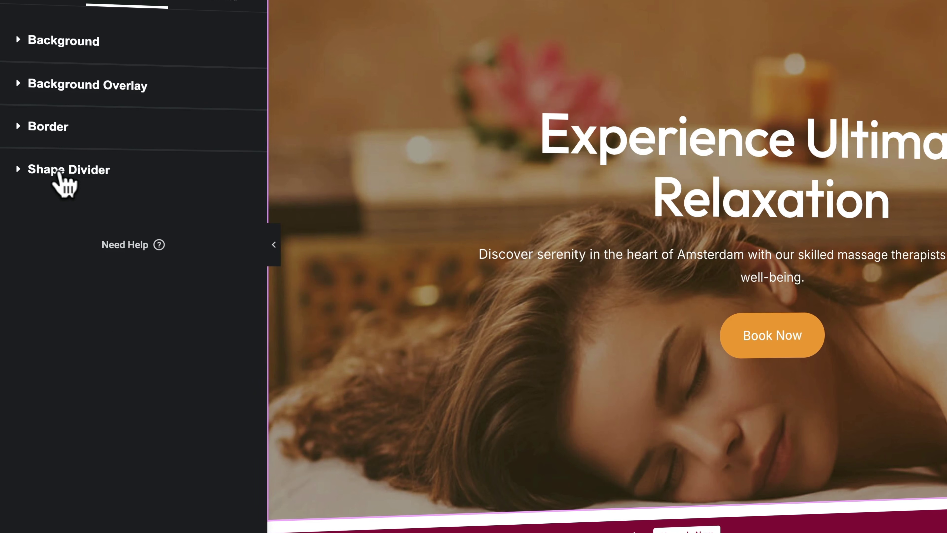
click(59, 172)
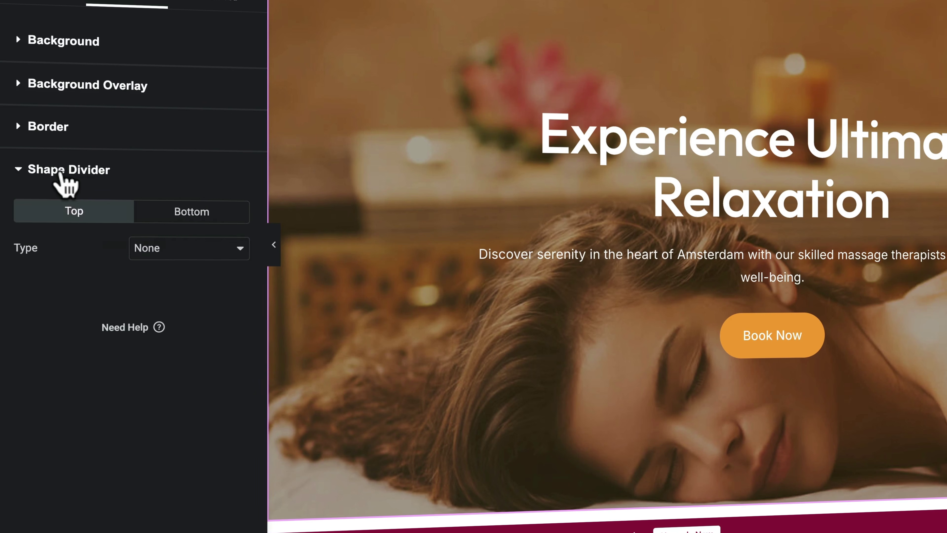
click(204, 223)
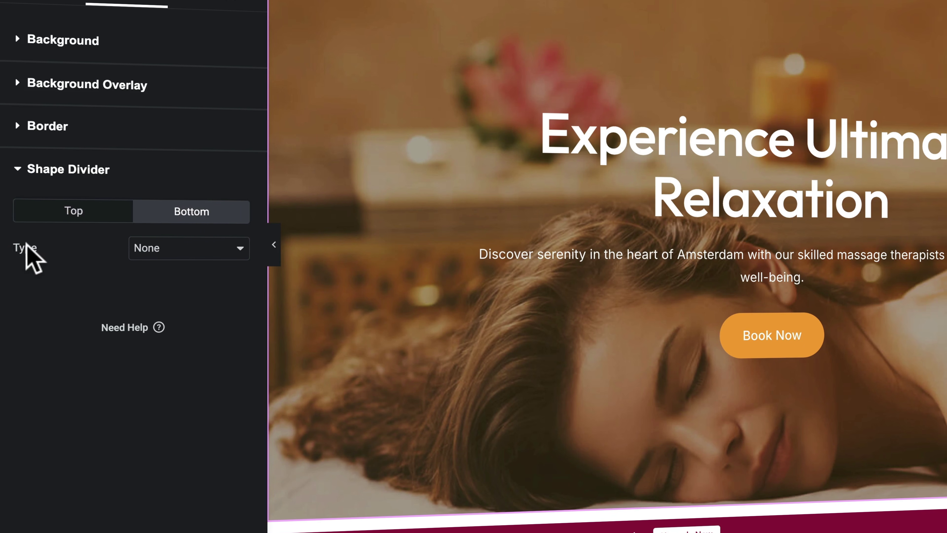
click(149, 254)
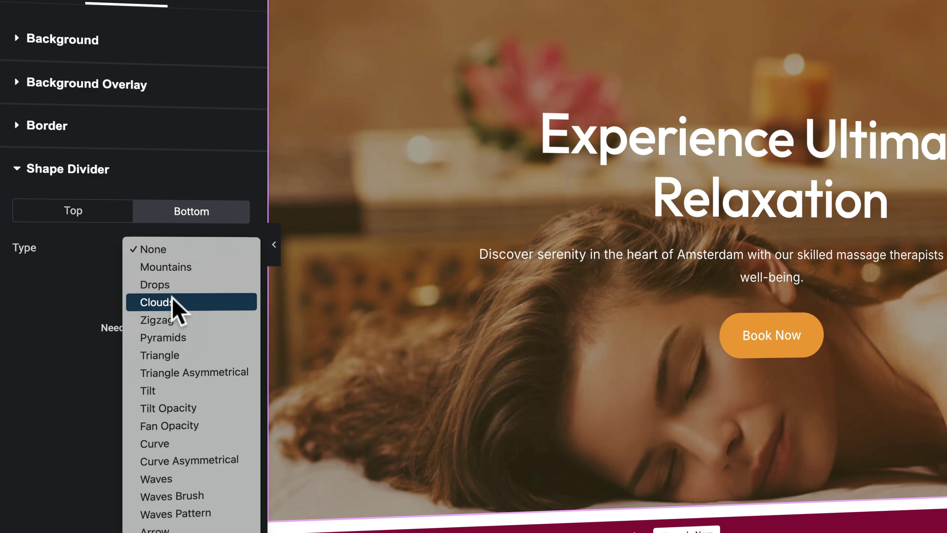
click(187, 440)
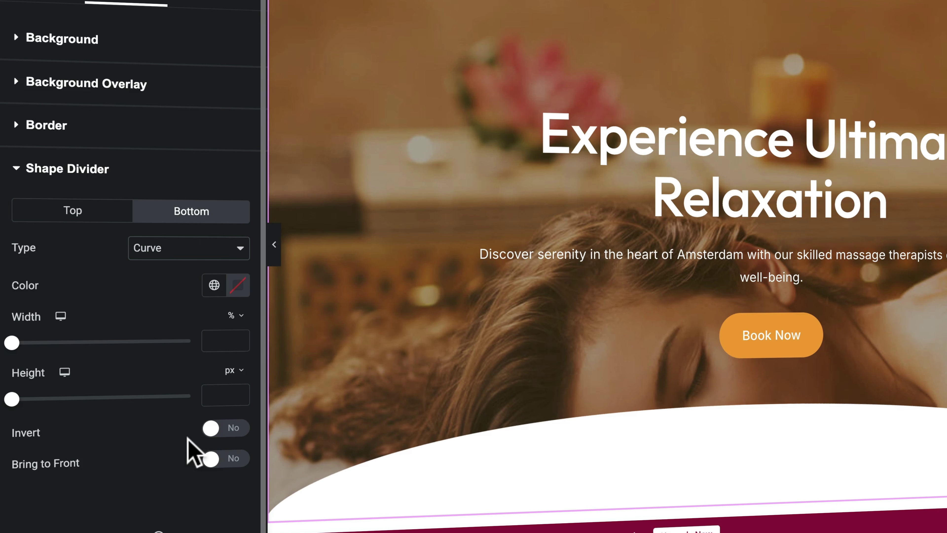
click(166, 250)
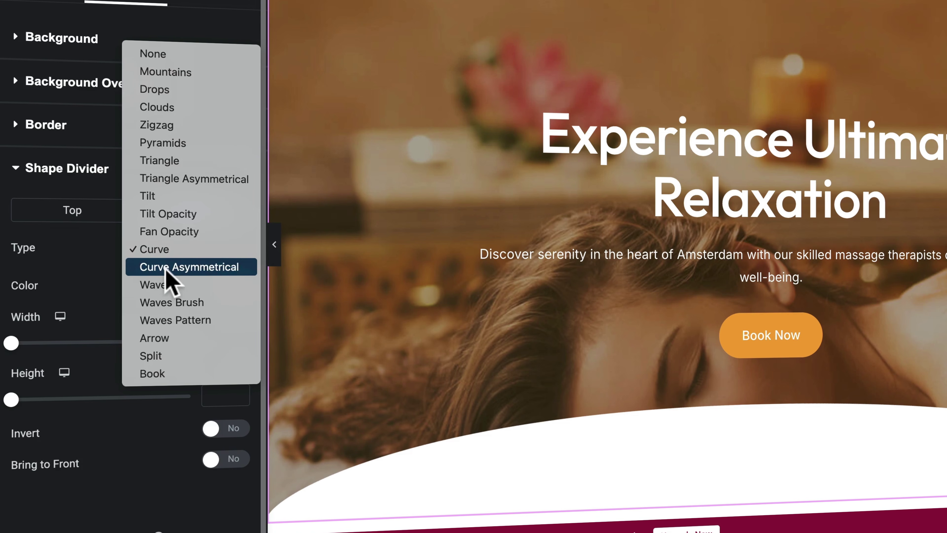
click(164, 282)
drag(10, 399, 30, 399)
drag(10, 344, 96, 349)
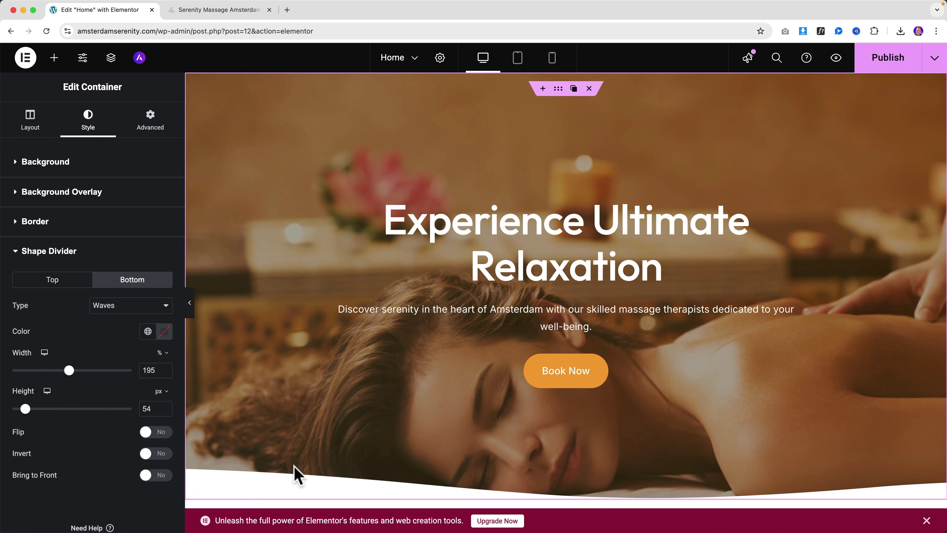
click(880, 70)
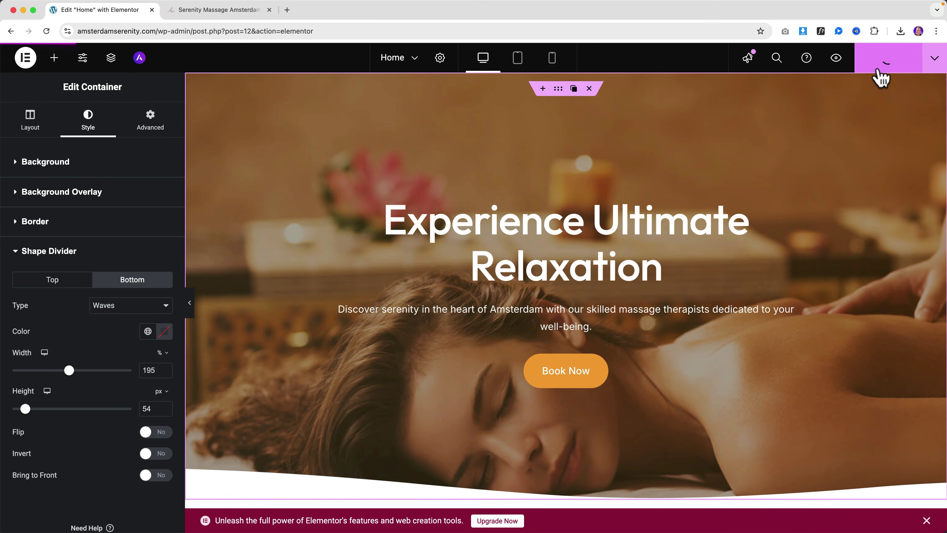
click(195, 13)
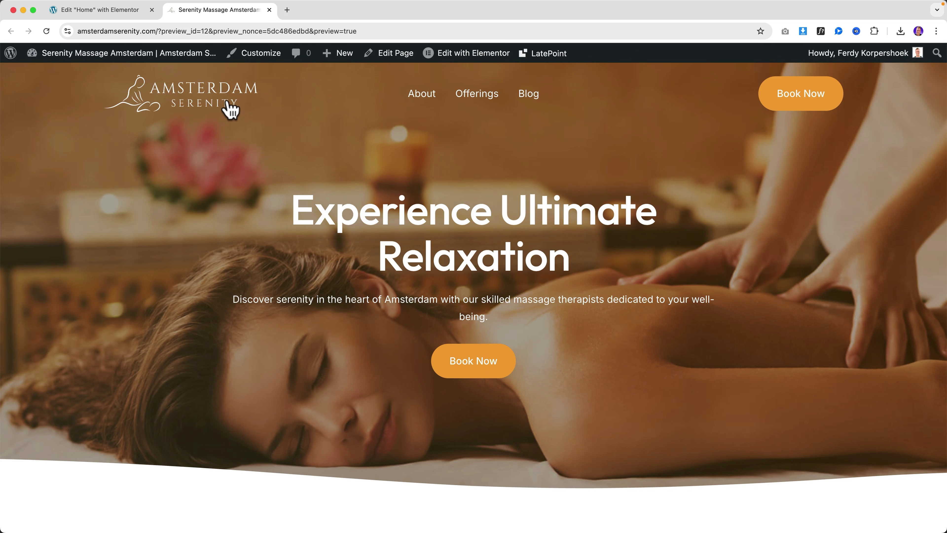
scroll(305, 159, down, 3)
scroll(305, 158, down, 2)
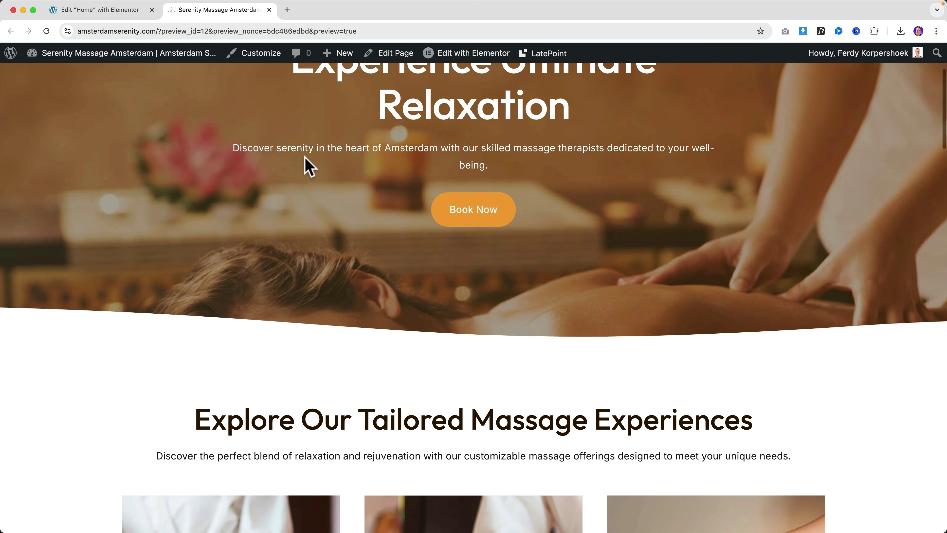
scroll(306, 164, up, 5)
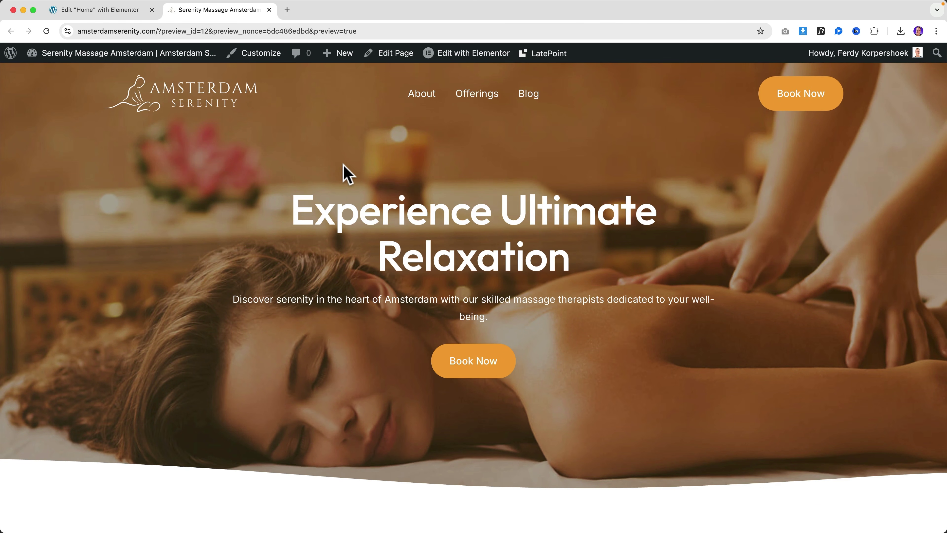
scroll(374, 194, down, 1)
scroll(369, 186, up, 2)
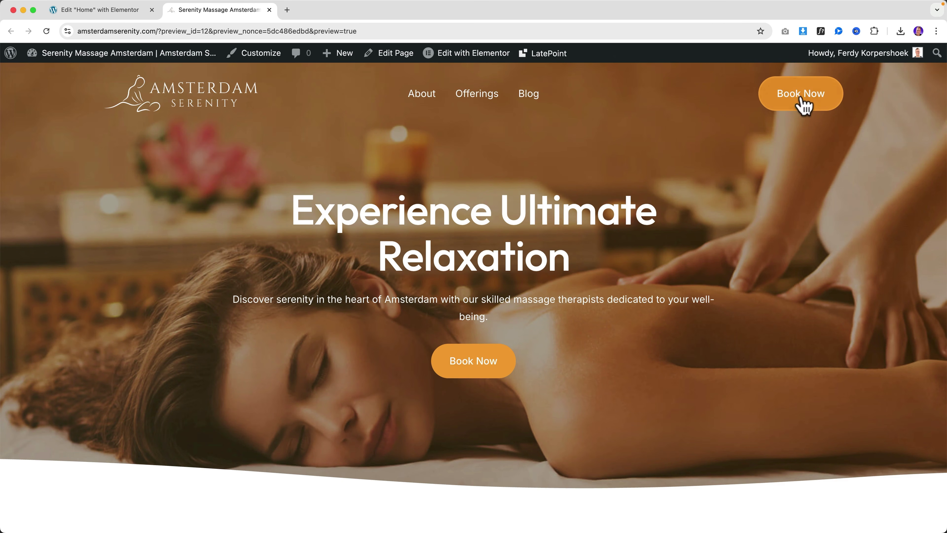
scroll(401, 212, down, 15)
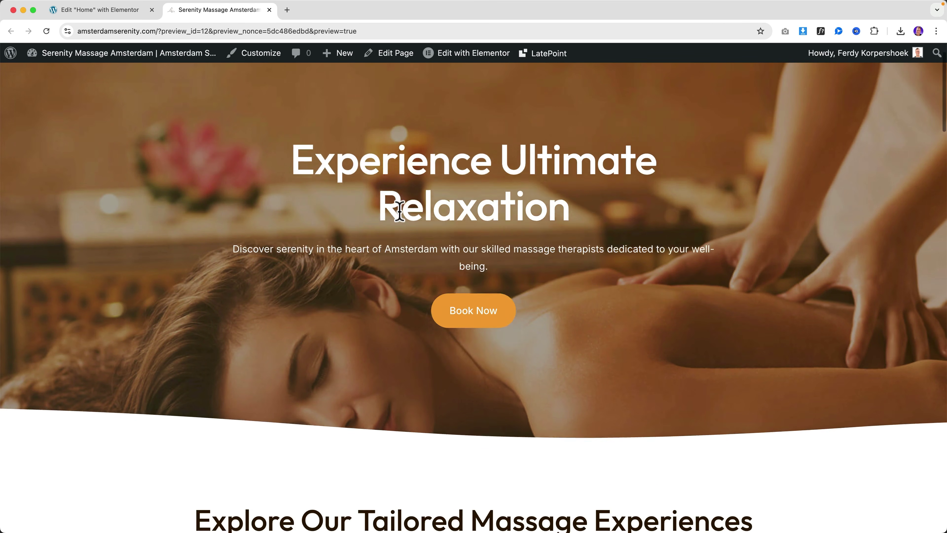
scroll(401, 210, down, 15)
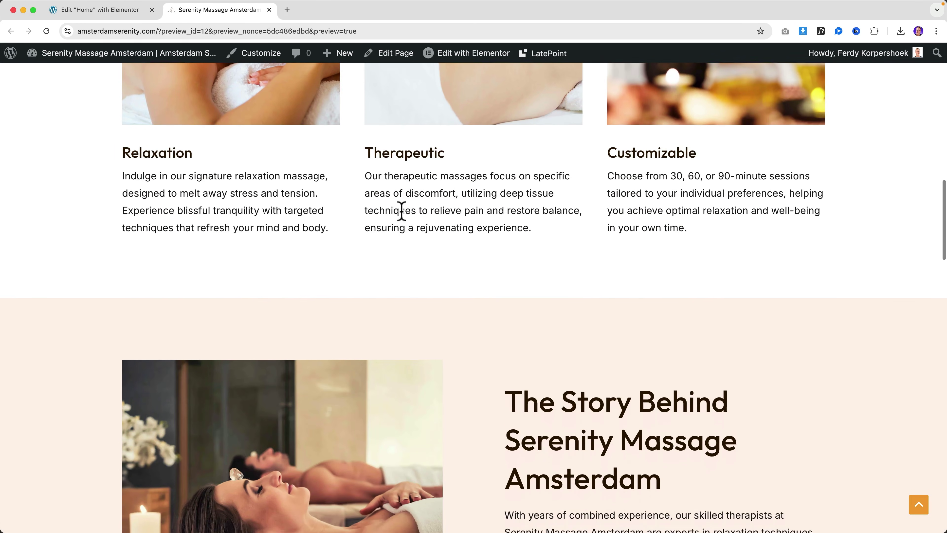
scroll(406, 219, down, 15)
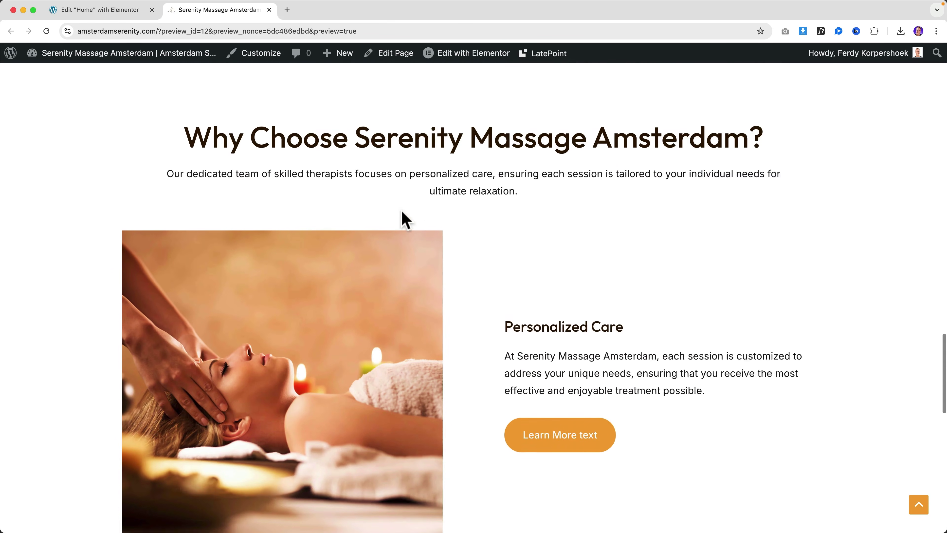
scroll(405, 219, up, 20)
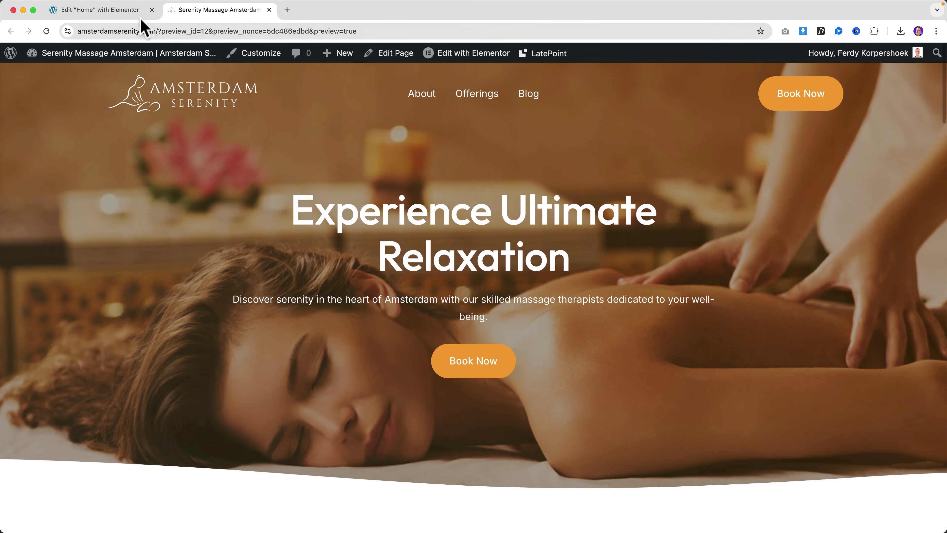
Step: Return to the home page editor and inspect the hero title text
click(100, 10)
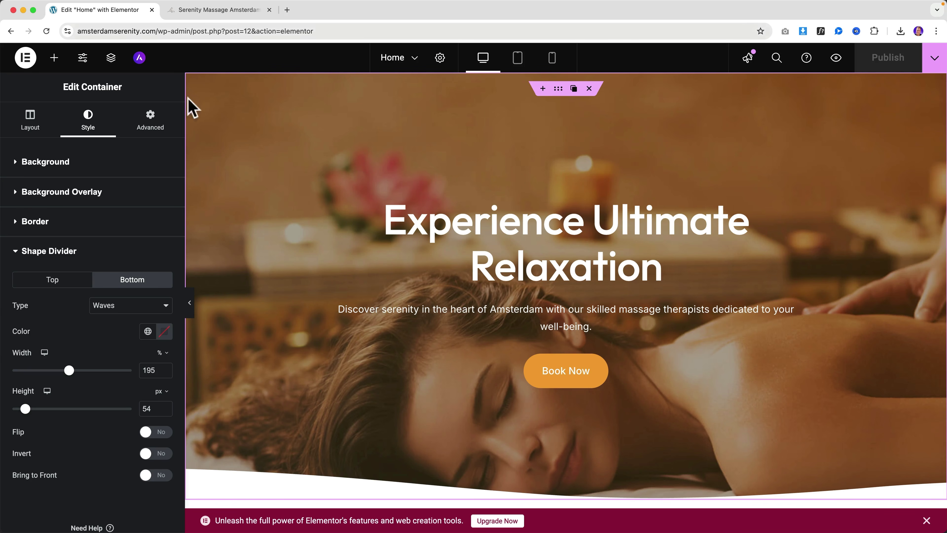
click(564, 232)
triple_click(560, 226)
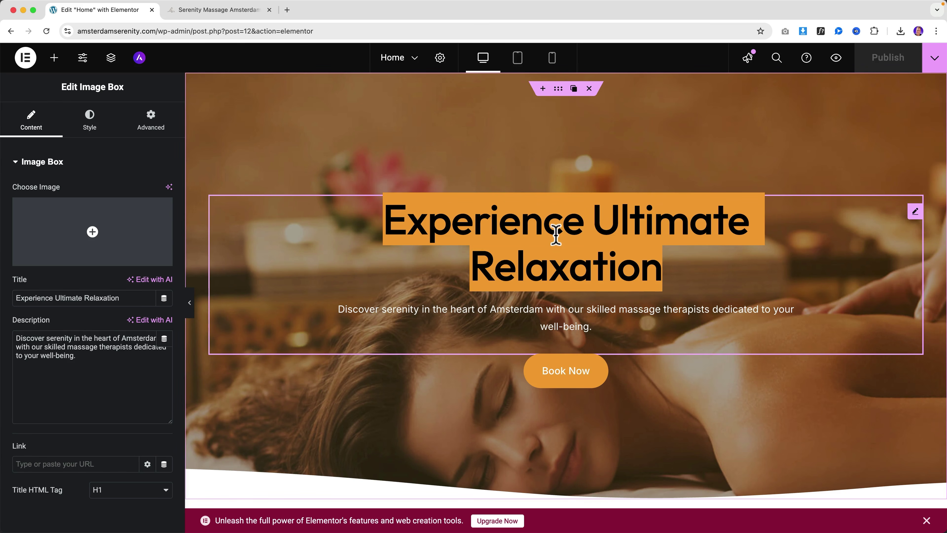
click(712, 414)
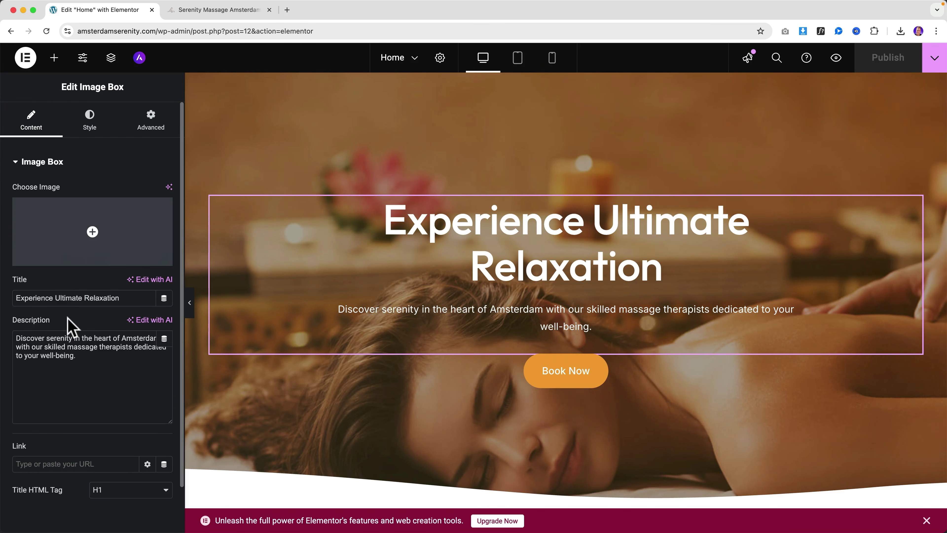
drag(53, 298, 124, 298)
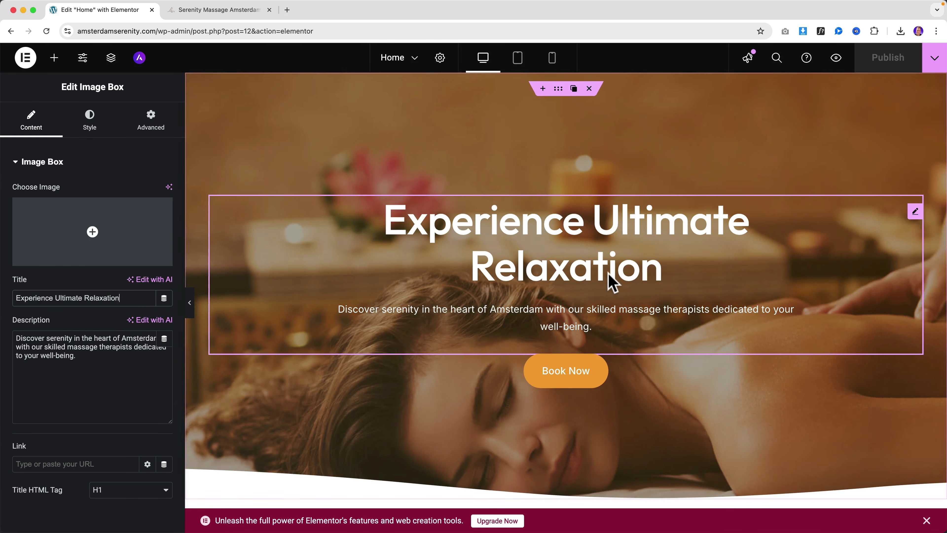
scroll(609, 281, down, 3)
Step: Check the hero Book Now button and Explore section heading, scrolling through the page
click(593, 267)
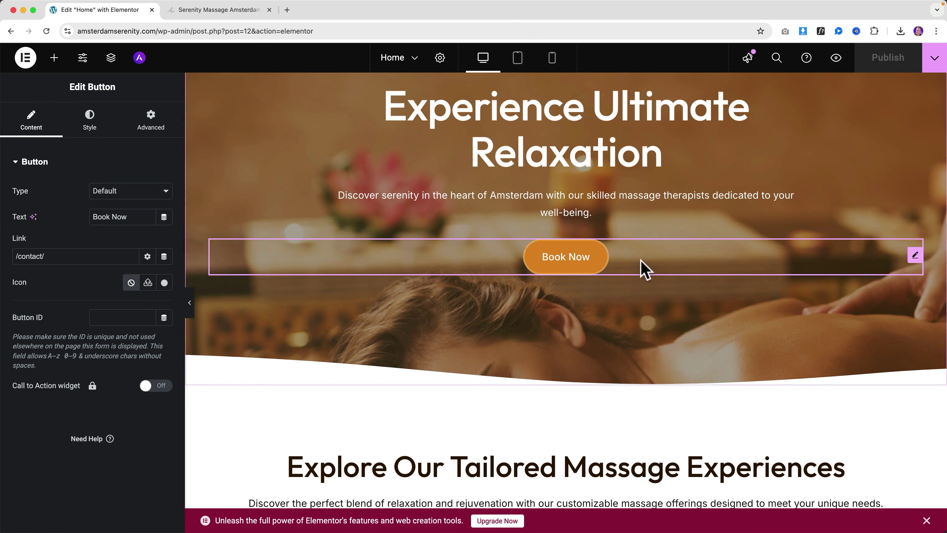
scroll(641, 268, down, 8)
triple_click(553, 188)
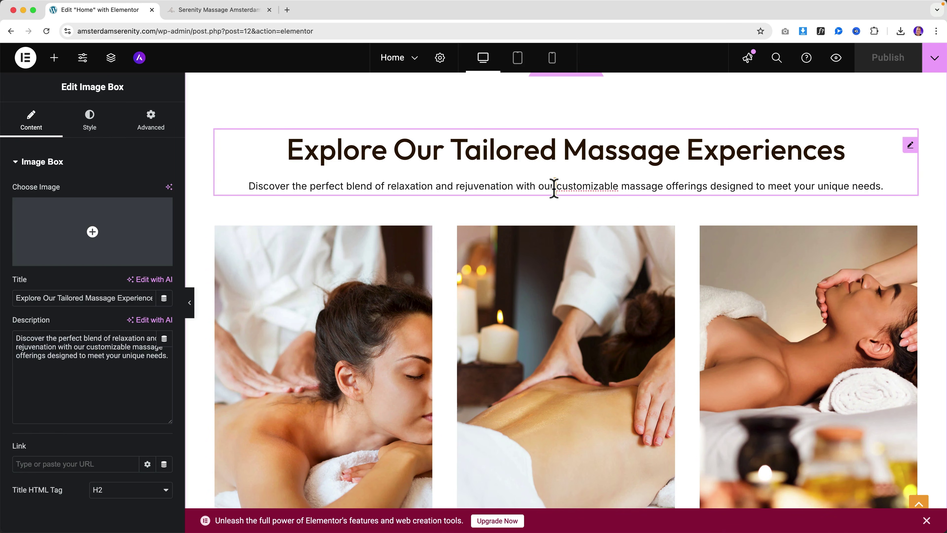
click(516, 188)
scroll(526, 213, down, 6)
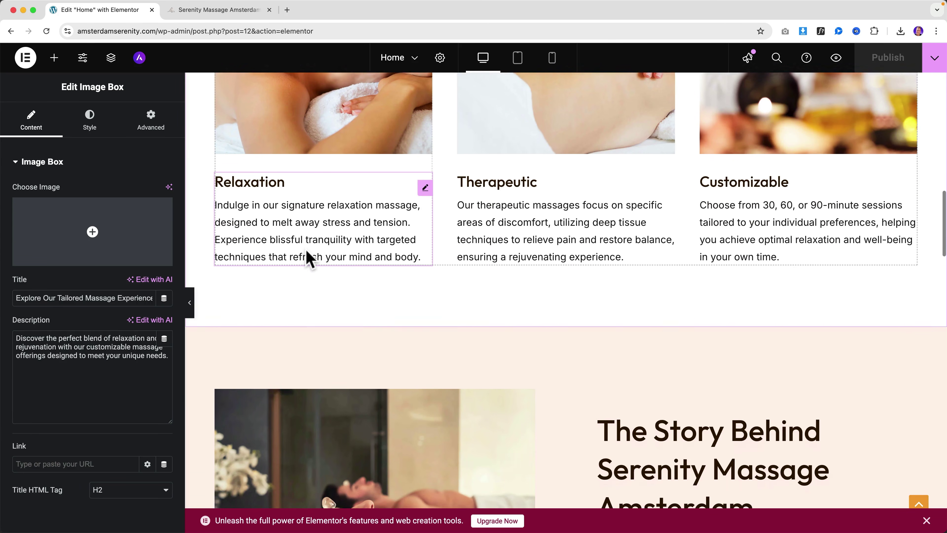
scroll(671, 280, down, 5)
scroll(628, 297, down, 3)
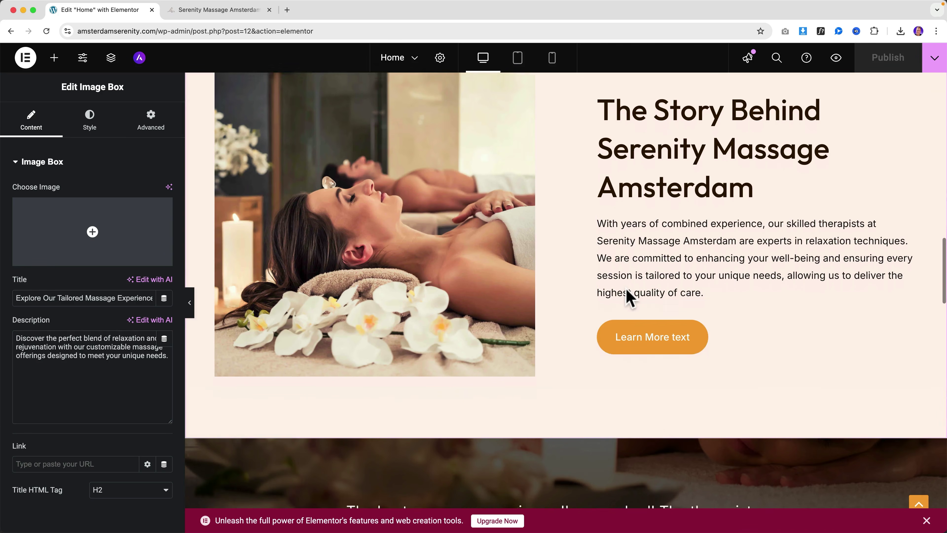
scroll(628, 296, up, 3)
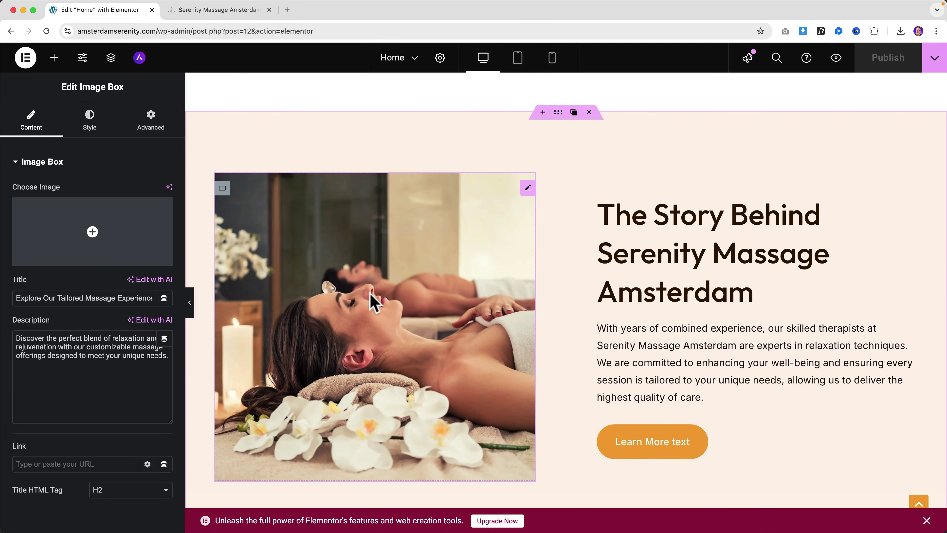
Step: Set a border radius on the story image and the Personalized Care image
click(373, 300)
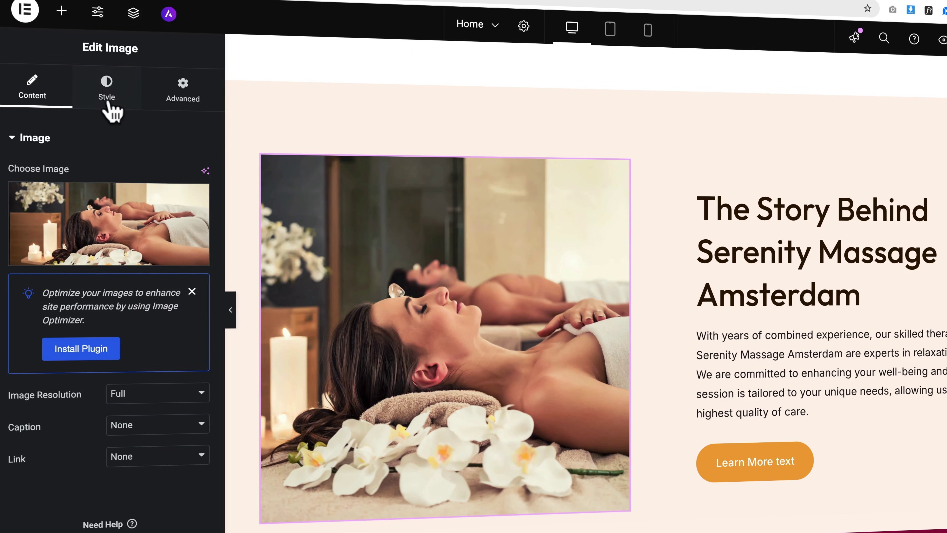
click(107, 97)
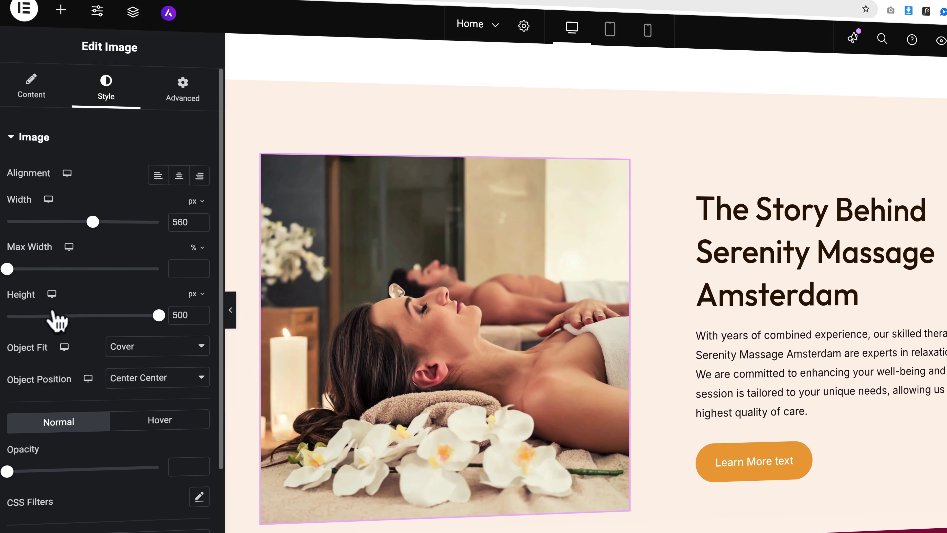
scroll(57, 317, down, 4)
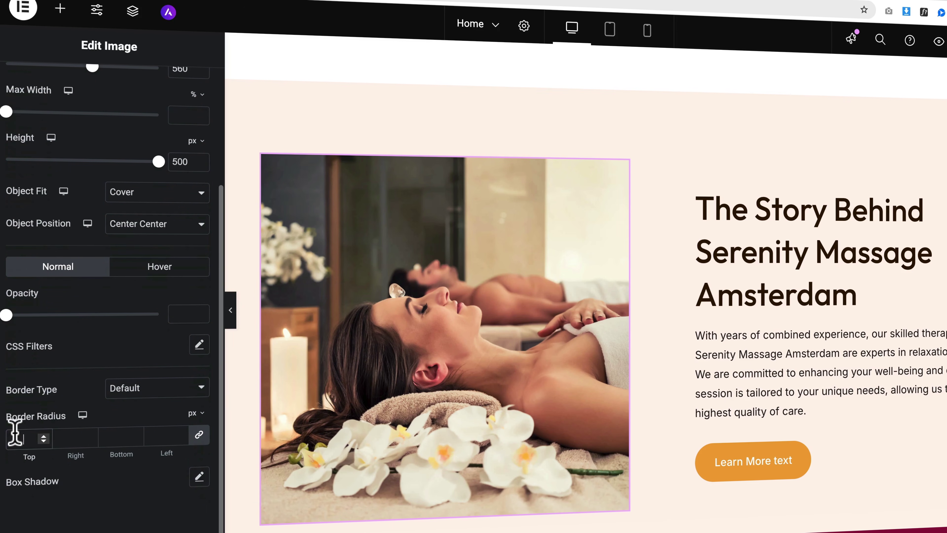
text(5)
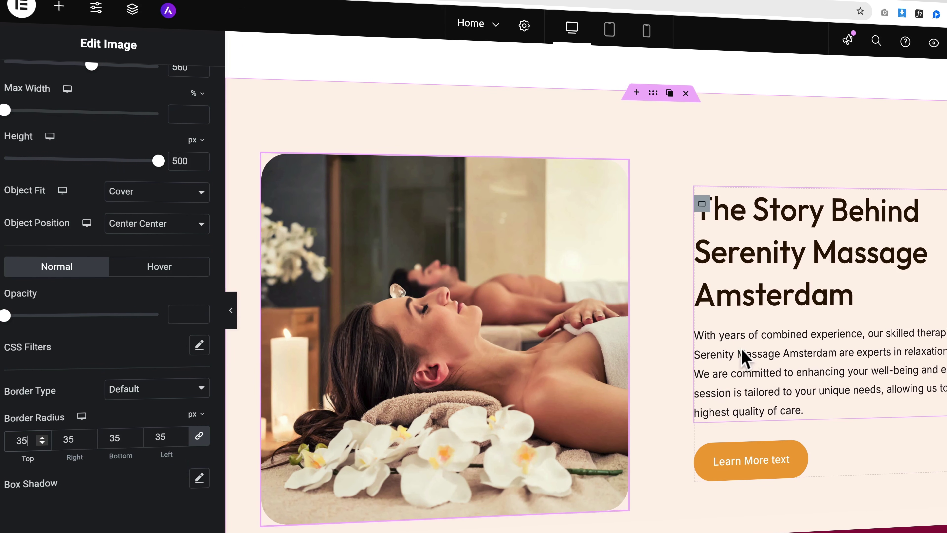
scroll(745, 360, down, 15)
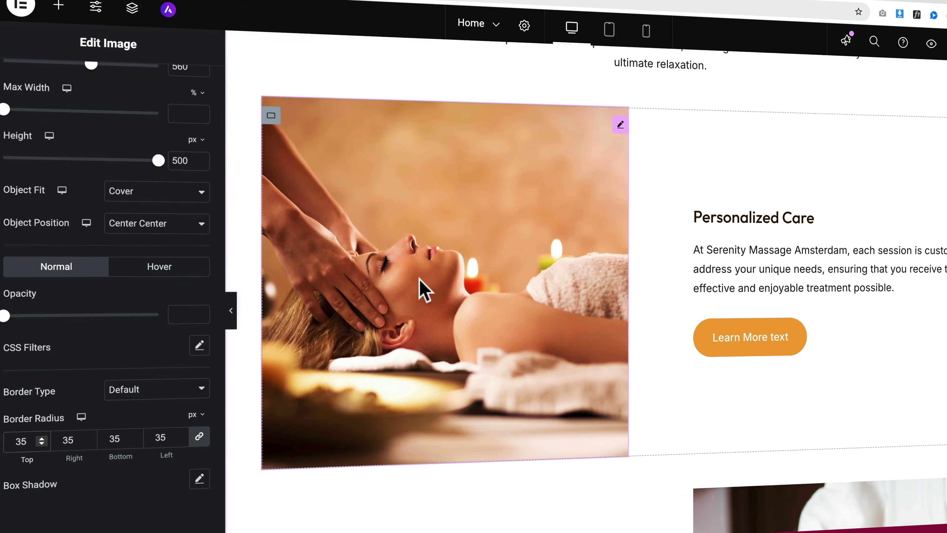
click(425, 289)
click(102, 106)
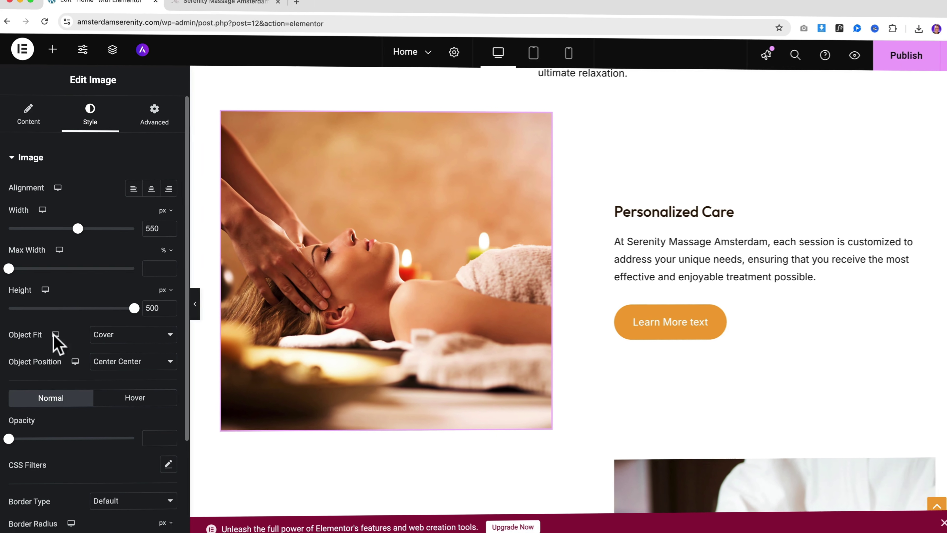
scroll(67, 454, down, 4)
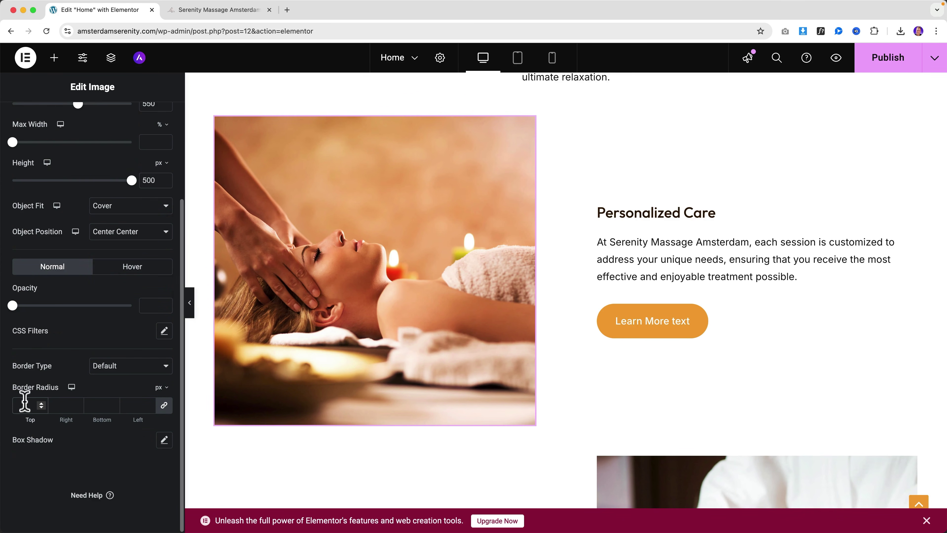
text(0)
scroll(448, 317, down, 6)
Step: Give the Tranquil Environment image a 35 px border radius
click(623, 328)
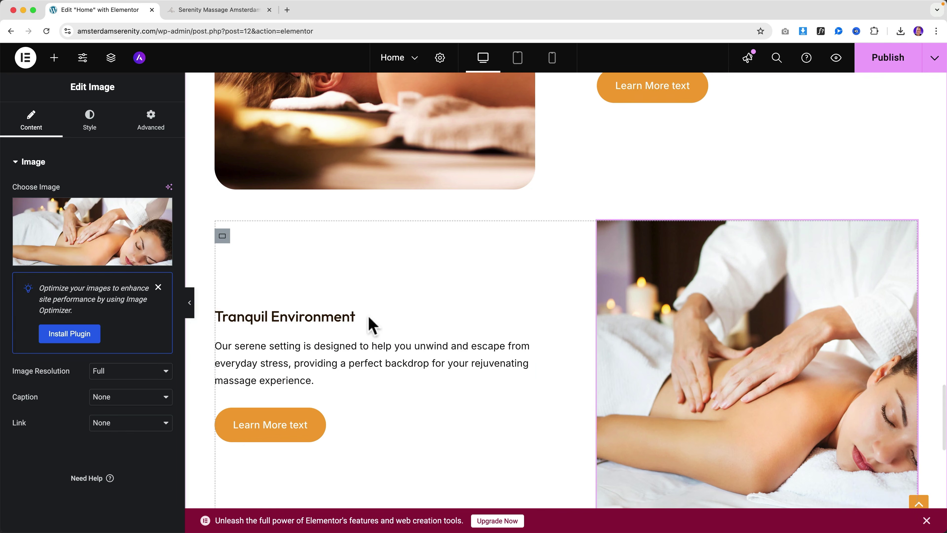
click(92, 120)
click(49, 165)
click(42, 166)
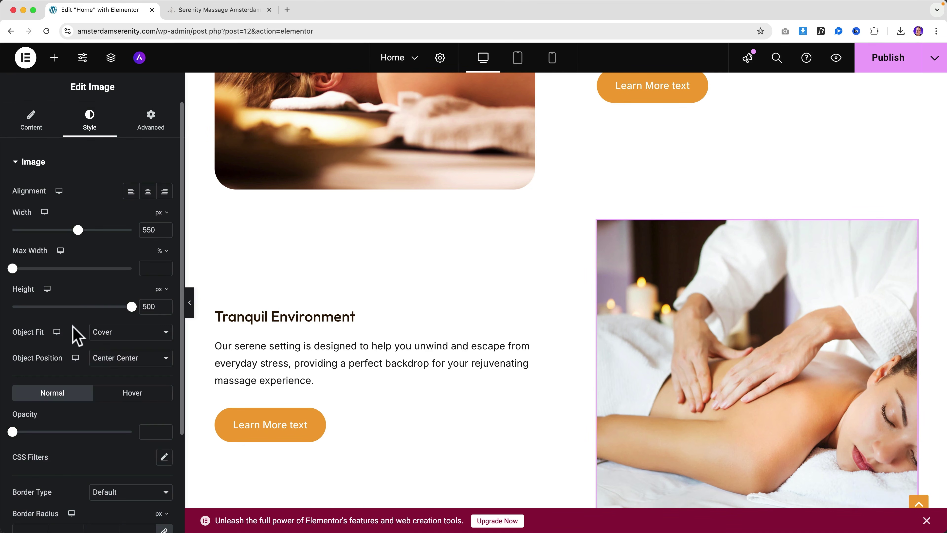
scroll(74, 328, down, 3)
text(35)
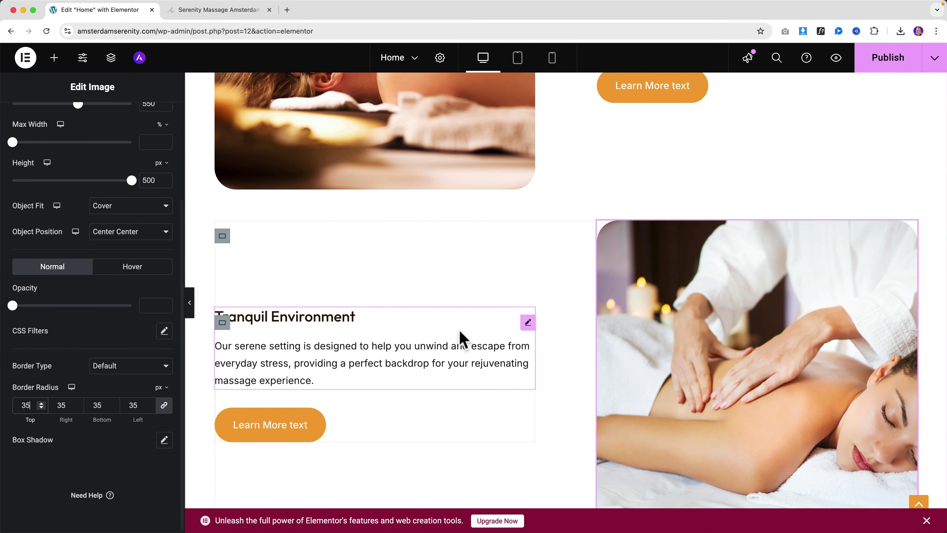
scroll(457, 337, down, 10)
scroll(462, 327, up, 15)
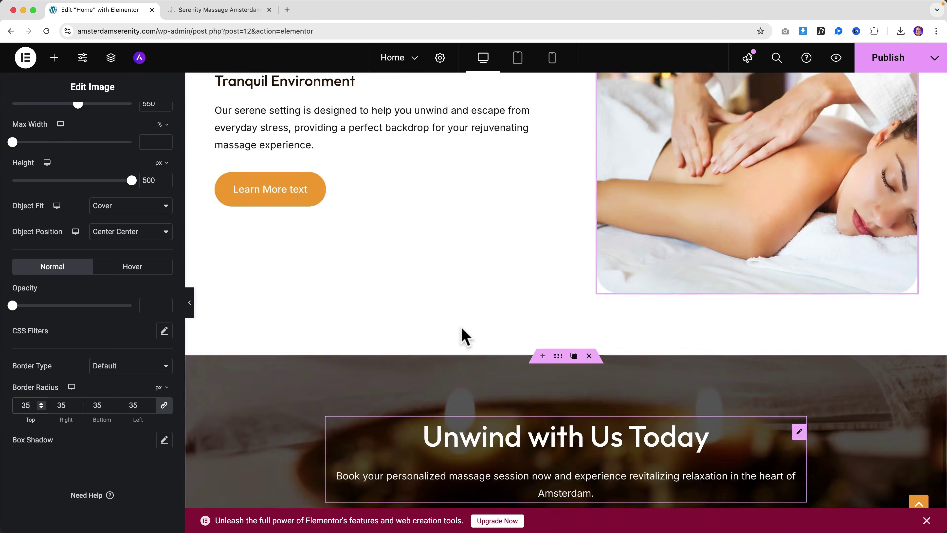
scroll(462, 327, up, 5)
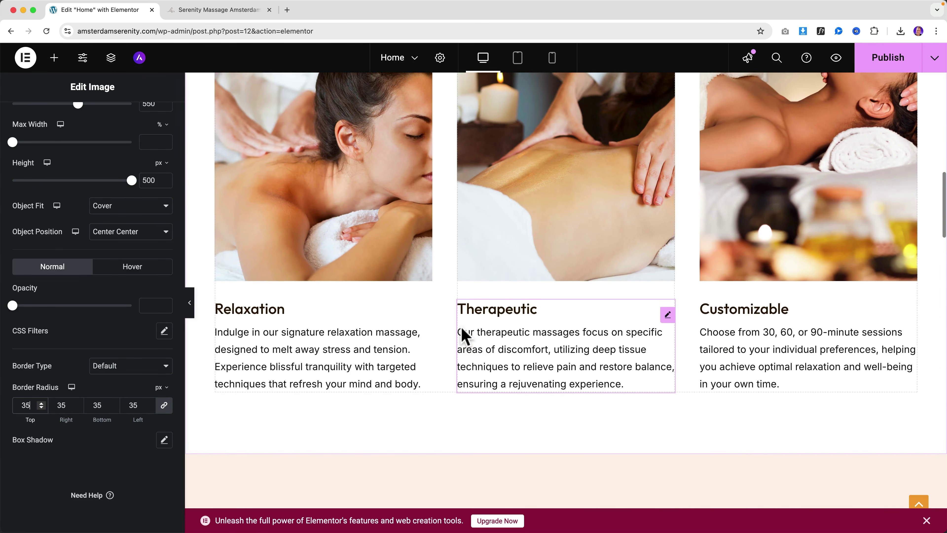
scroll(459, 335, down, 2)
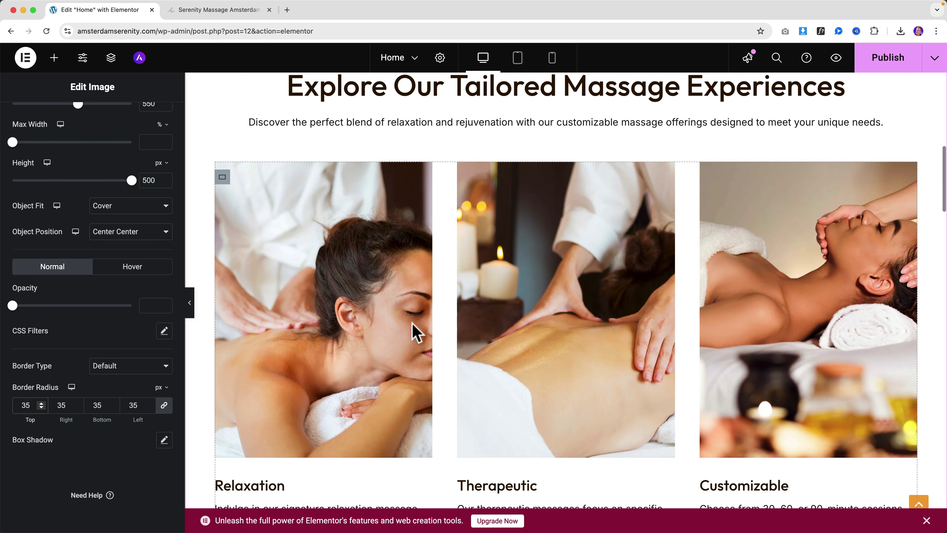
Step: Round the Relaxation card image's corners and copy its style
click(306, 275)
click(91, 121)
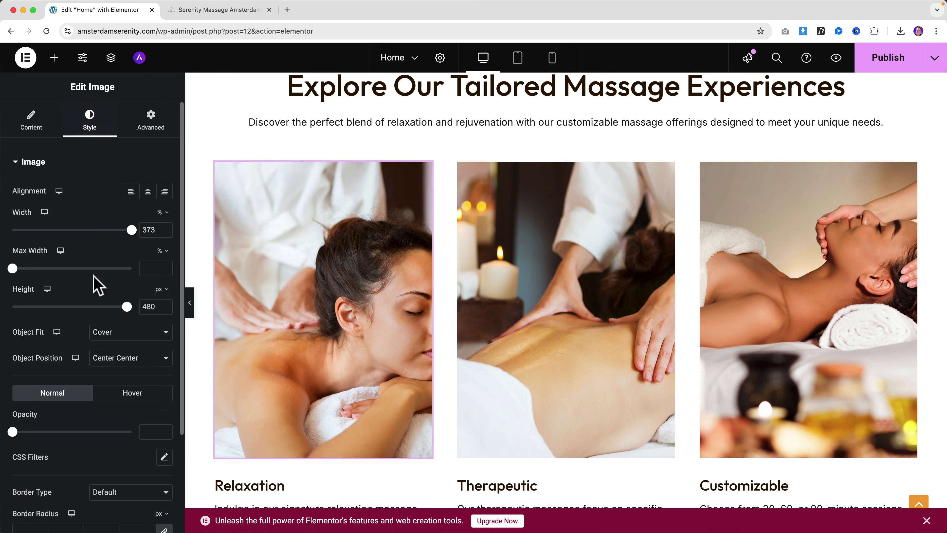
scroll(93, 421, down, 3)
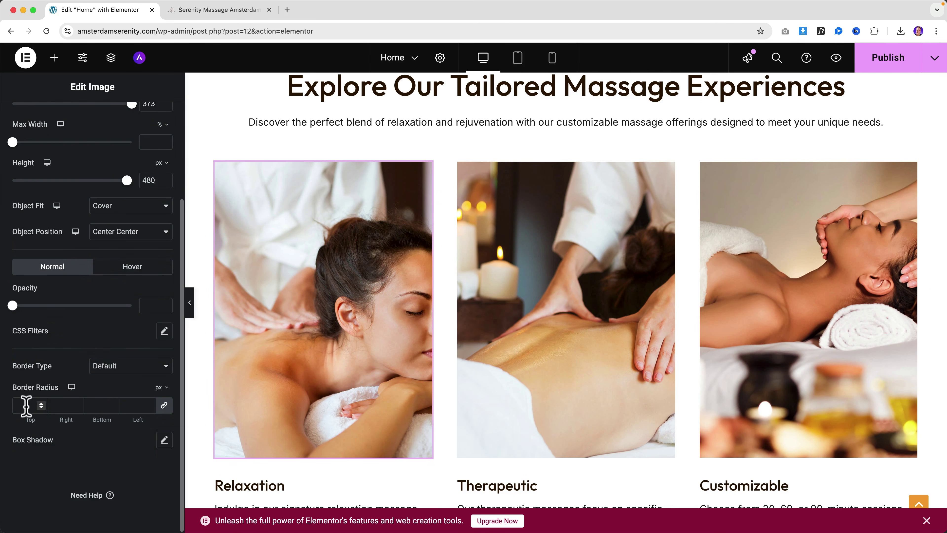
text(5)
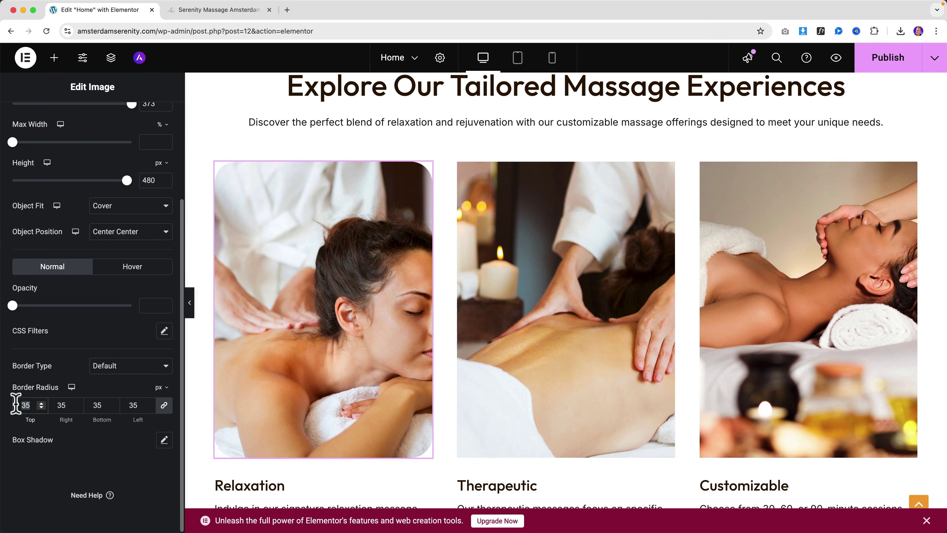
text(5)
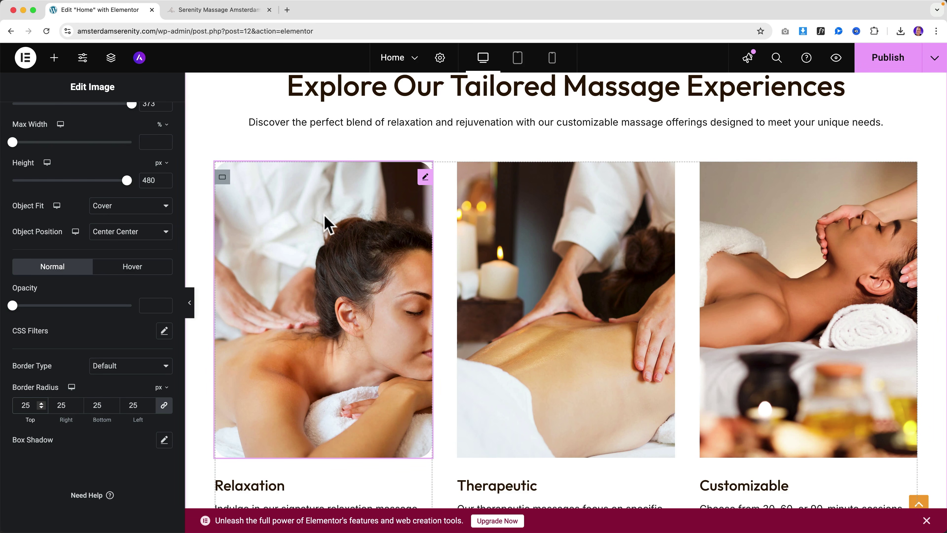
right_click(302, 216)
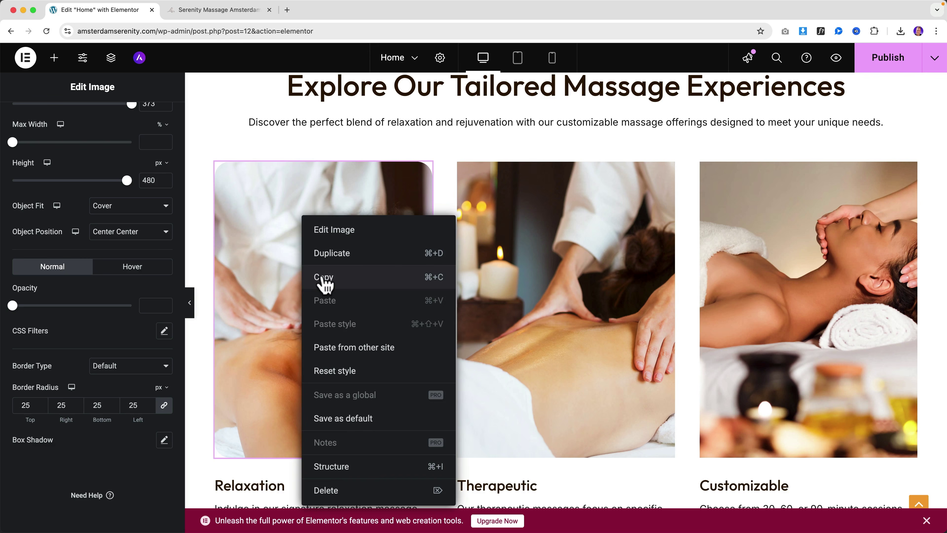
click(324, 278)
Step: Paste that rounded style onto the Therapeutic and Customizable images and publish
right_click(556, 256)
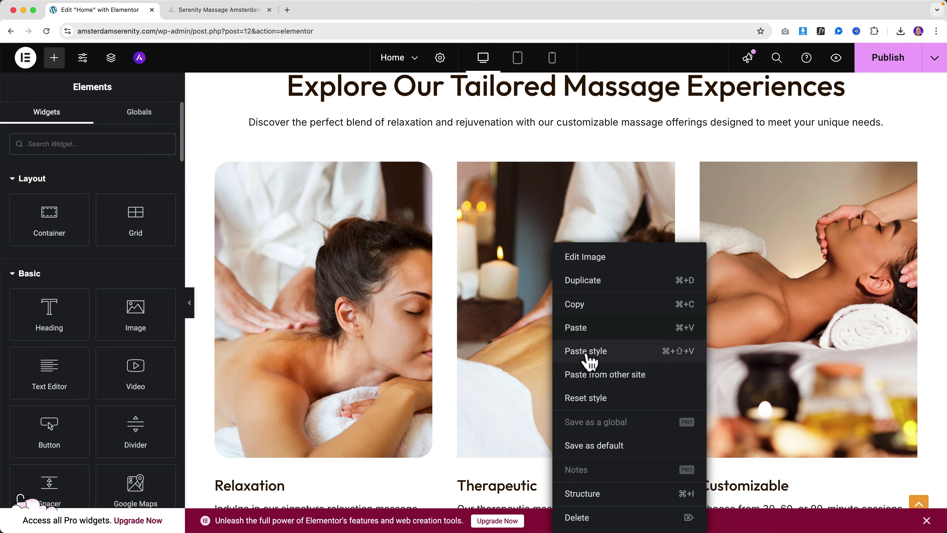
click(586, 356)
right_click(764, 262)
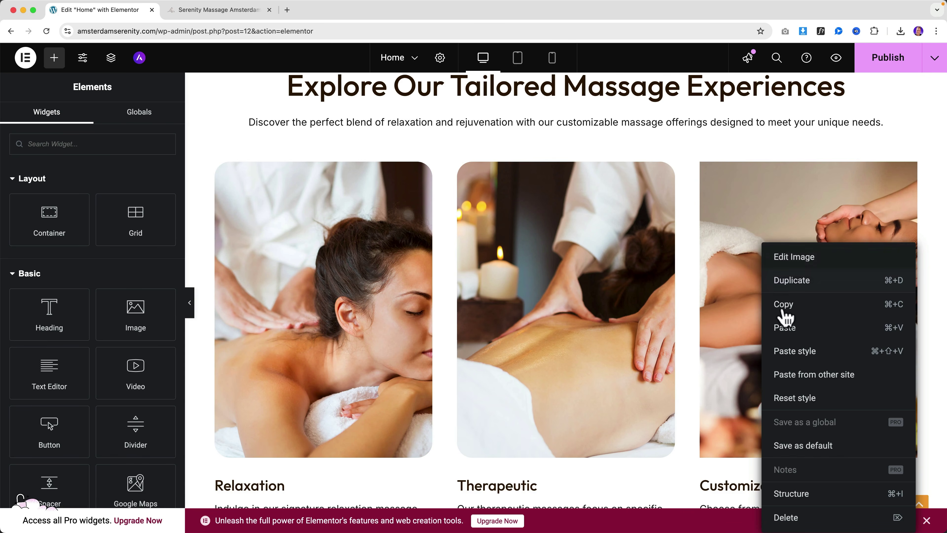
click(792, 347)
click(878, 69)
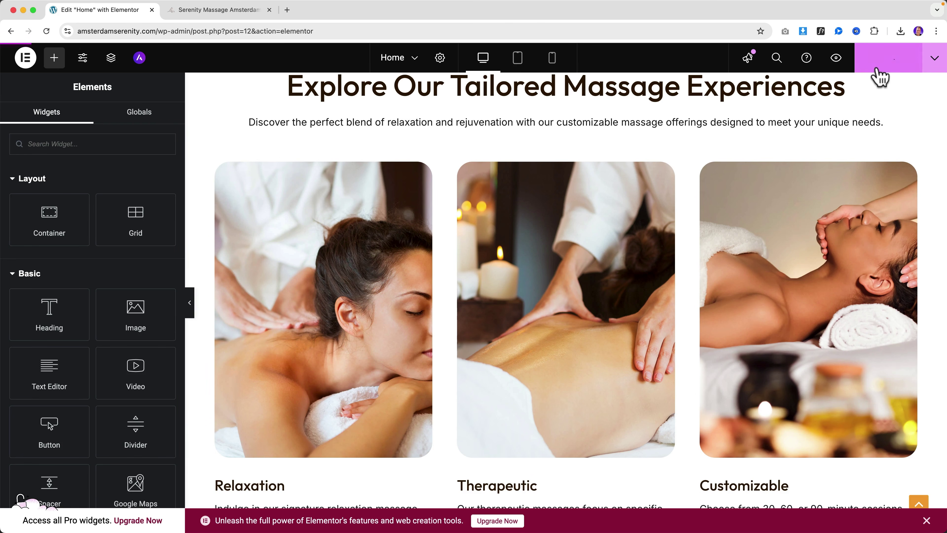
Step: Preview the homepage, go to the About page, and edit it in Elementor
click(835, 60)
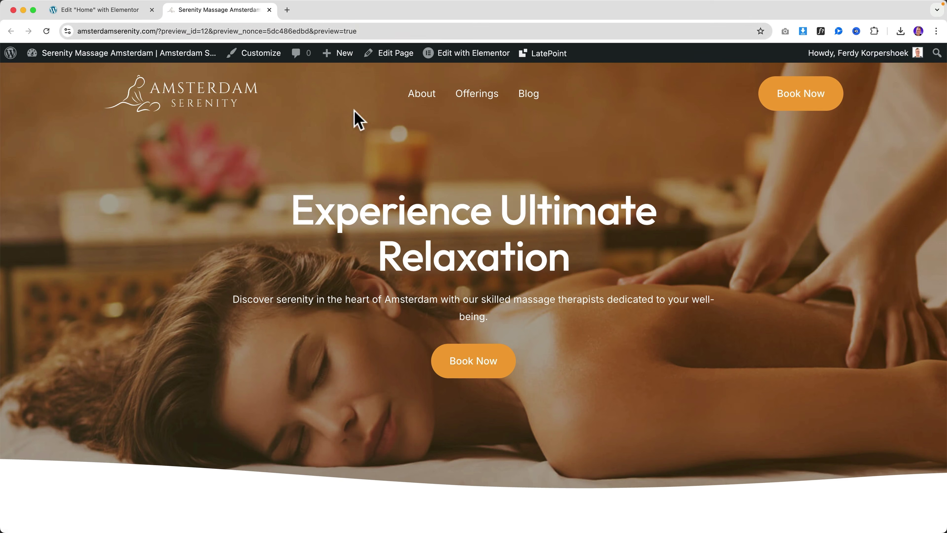
click(422, 93)
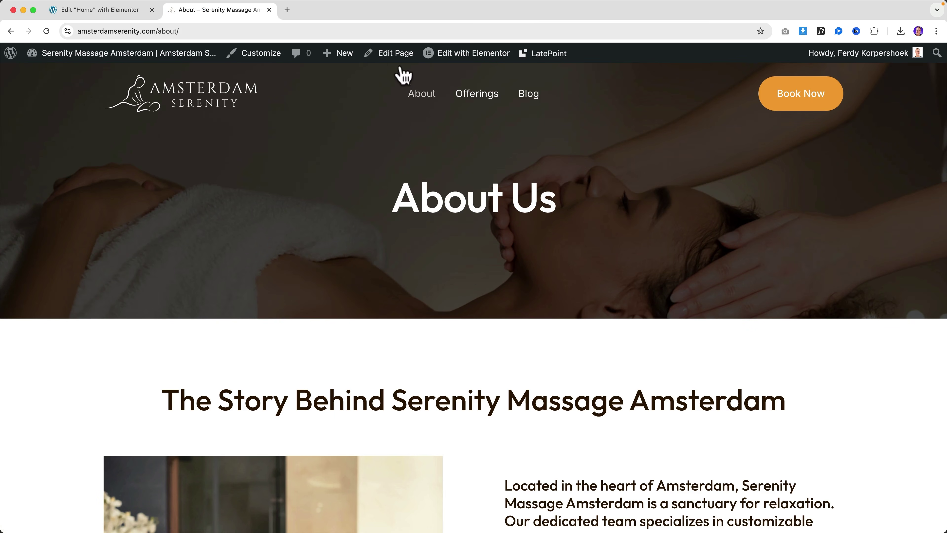
click(464, 54)
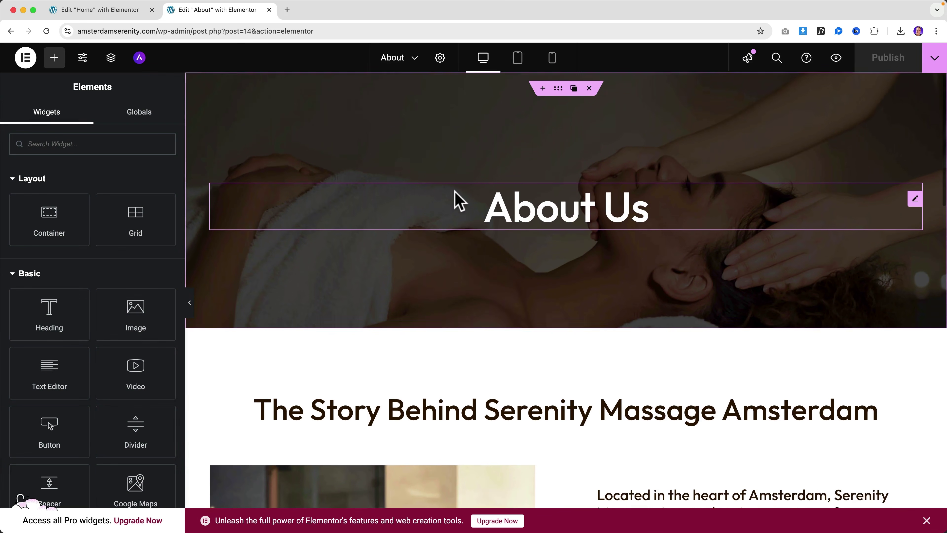
scroll(455, 192, down, 5)
scroll(454, 191, down, 2)
Step: Paste the copied rounded style onto the About story image
right_click(337, 250)
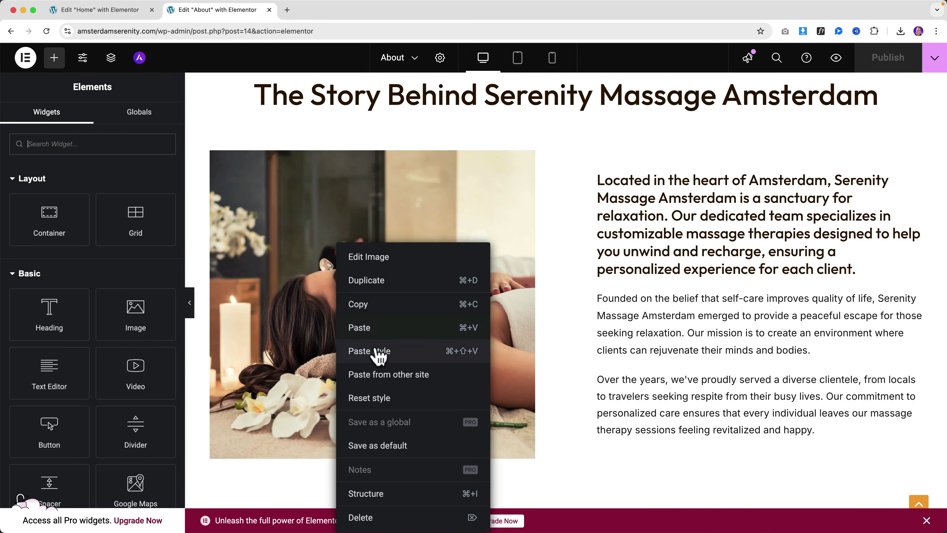
click(376, 352)
scroll(413, 326, down, 15)
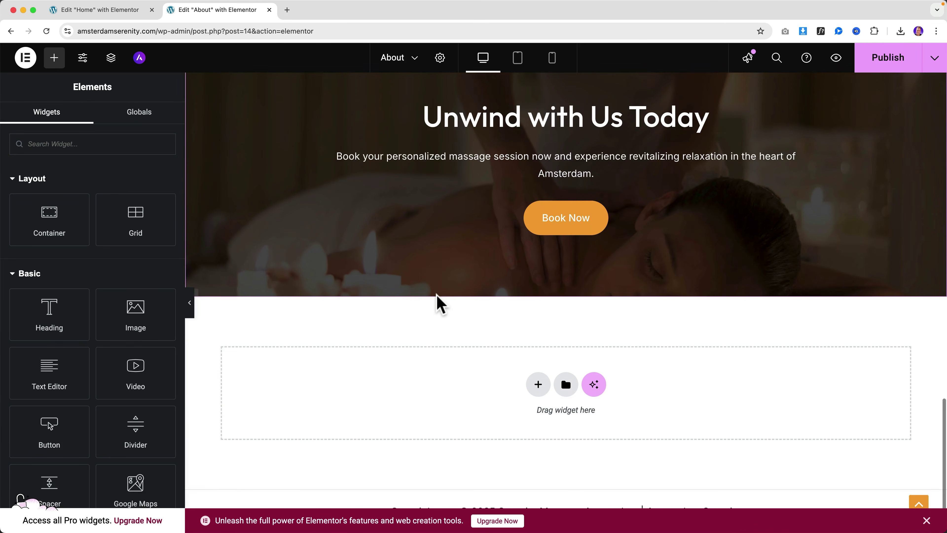
scroll(437, 302, up, 15)
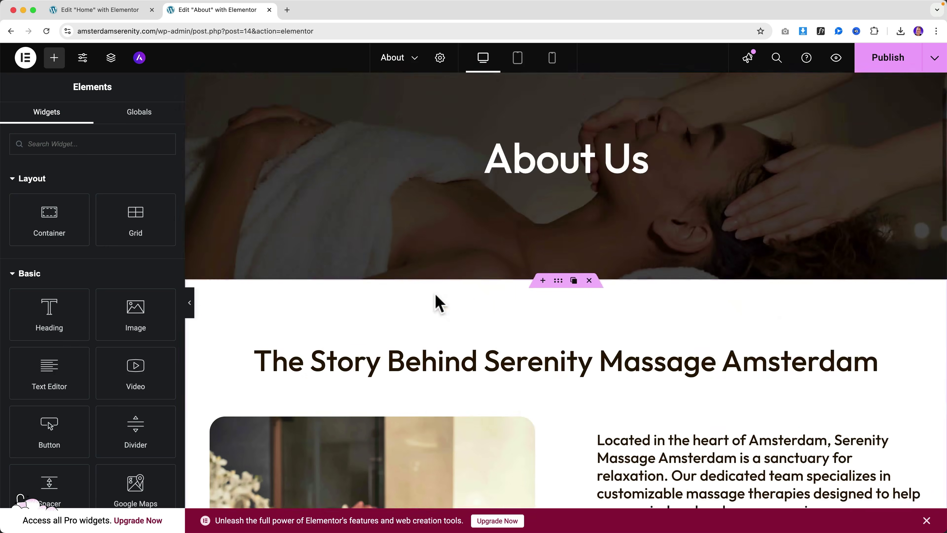
scroll(436, 300, down, 12)
scroll(484, 243, down, 2)
Step: Set the Unwind with Us Today section's background attachment to Fixed
click(558, 174)
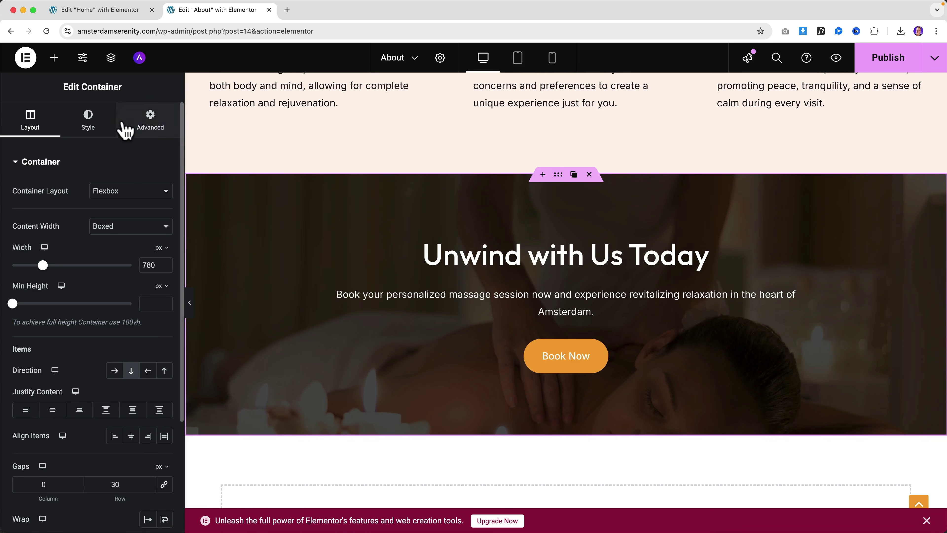
click(87, 121)
scroll(60, 412, down, 2)
scroll(59, 412, down, 2)
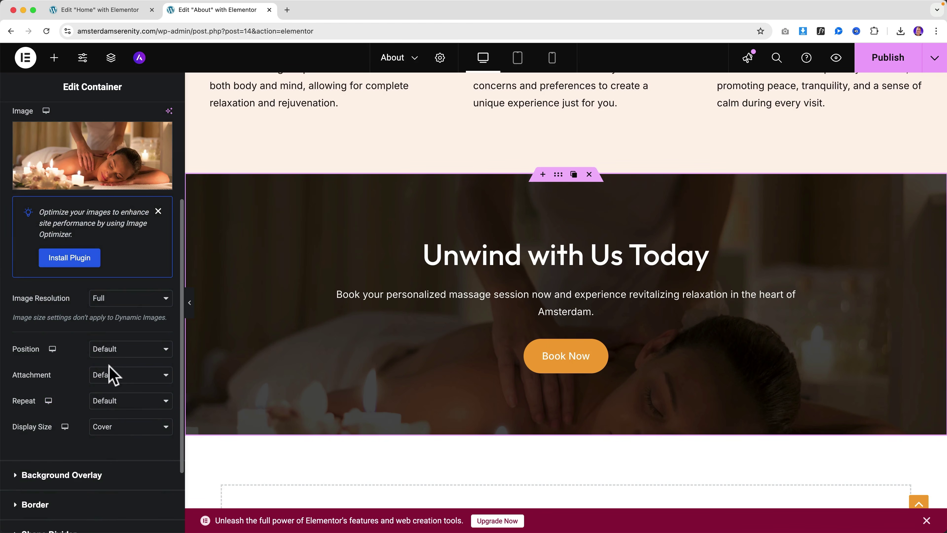
click(112, 375)
click(322, 350)
scroll(454, 291, up, 15)
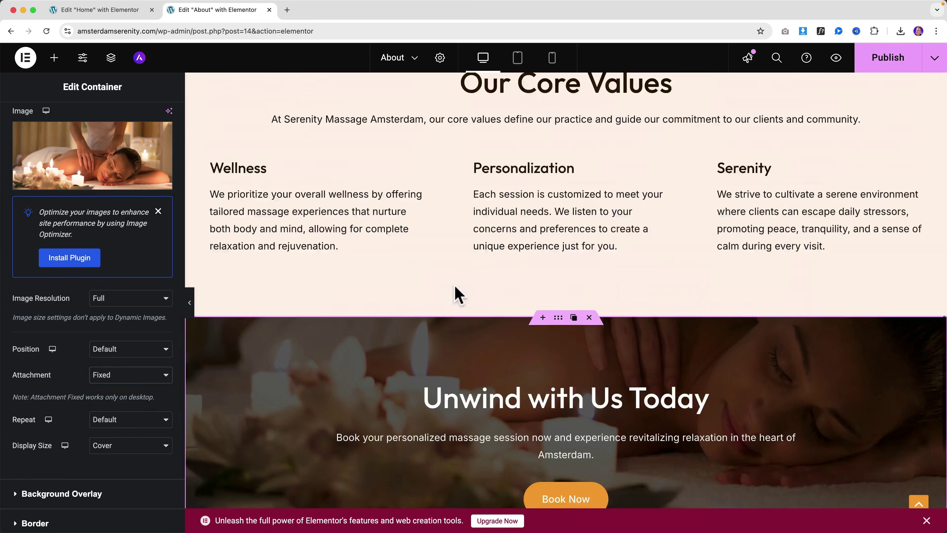
Step: Set the About Us hero background attachment to Fixed and open the live preview
click(558, 89)
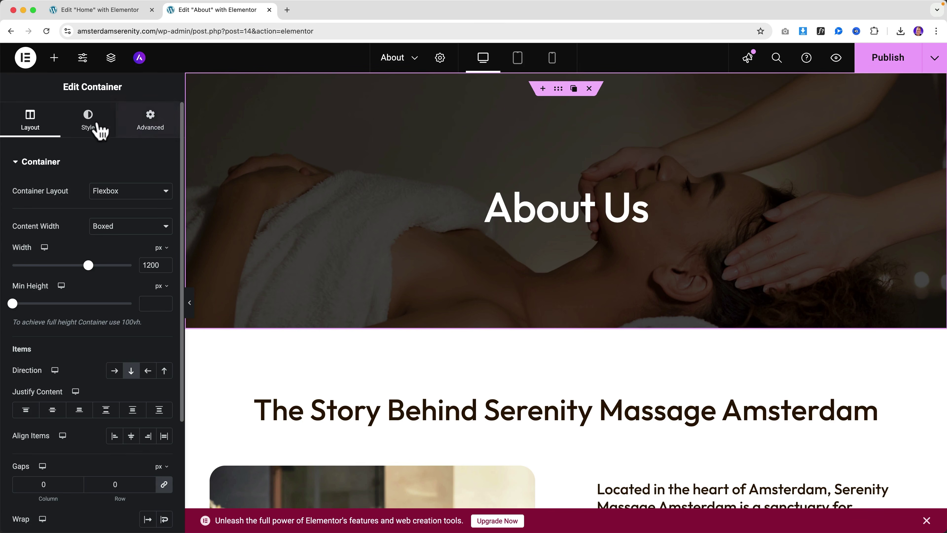
click(86, 125)
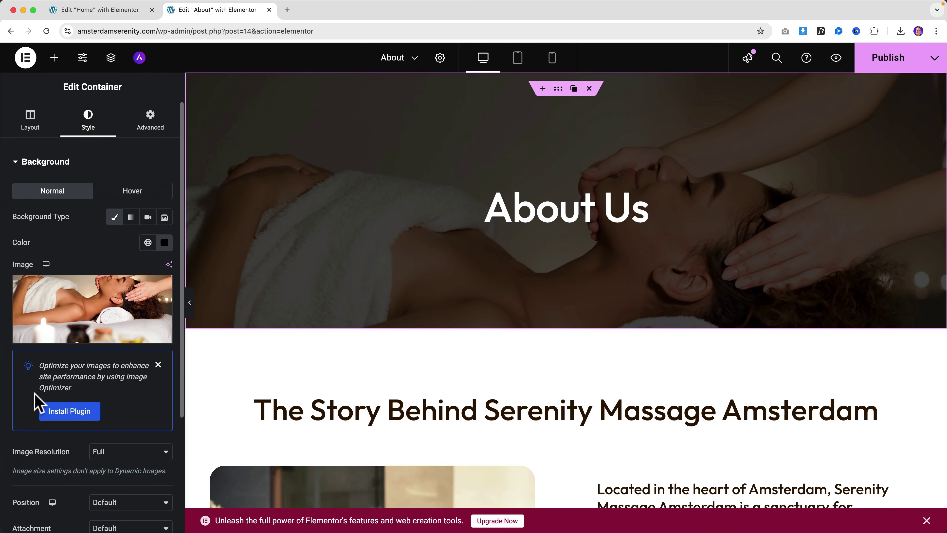
scroll(37, 401, down, 5)
click(105, 335)
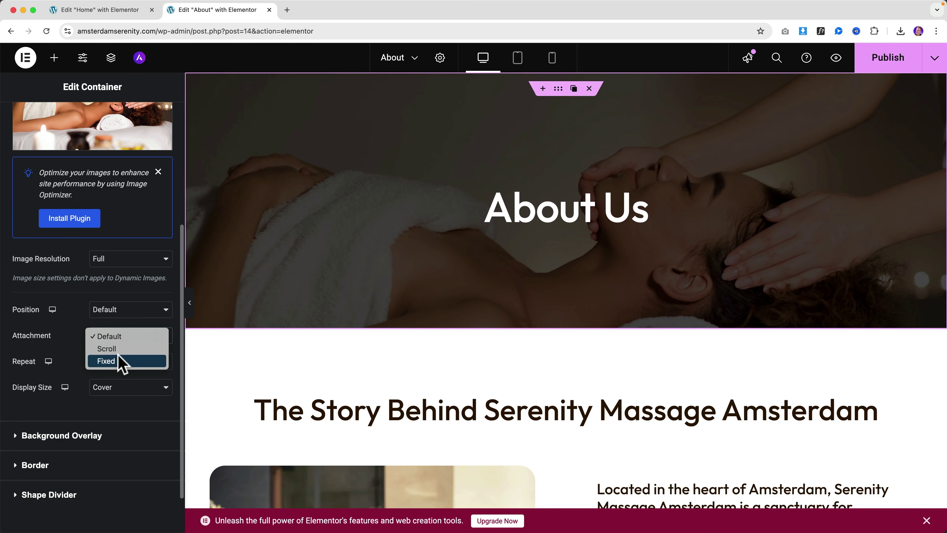
click(112, 360)
scroll(636, 300, down, 10)
scroll(636, 297, up, 8)
scroll(635, 296, up, 2)
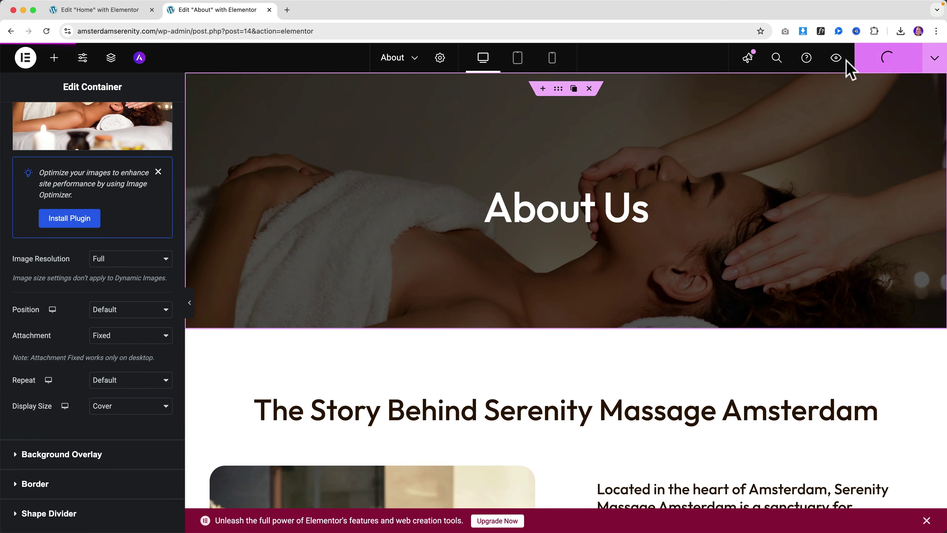
click(835, 59)
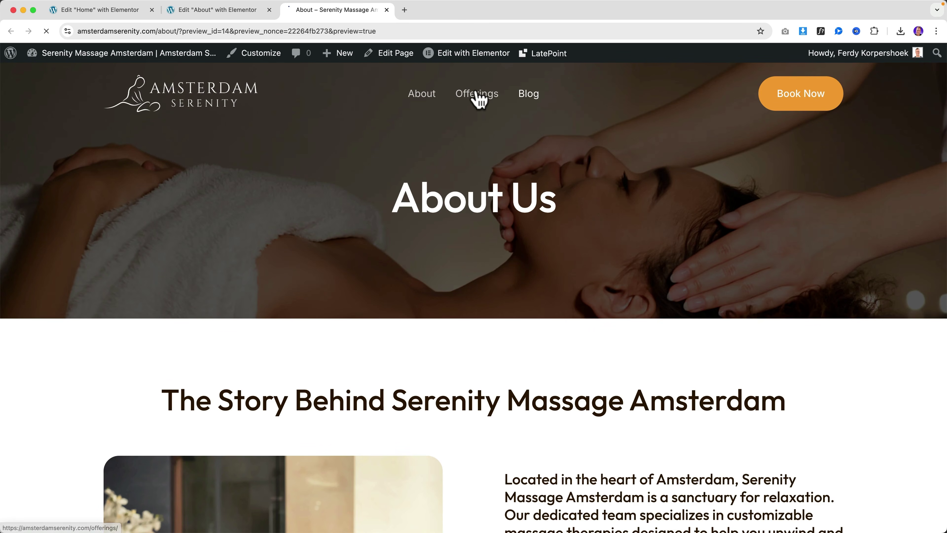
Step: Open the Offerings page in Elementor and close the About and Home editor tabs
click(479, 97)
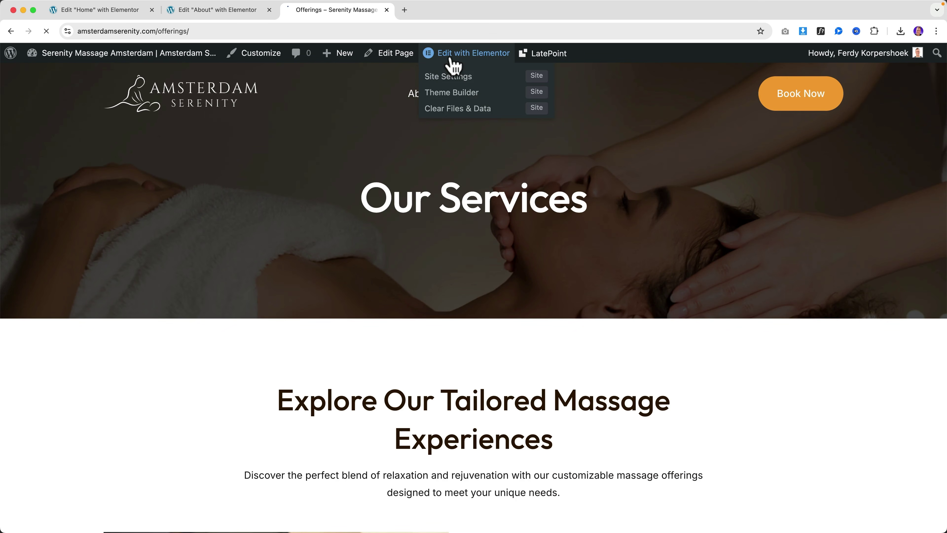
click(451, 59)
click(269, 10)
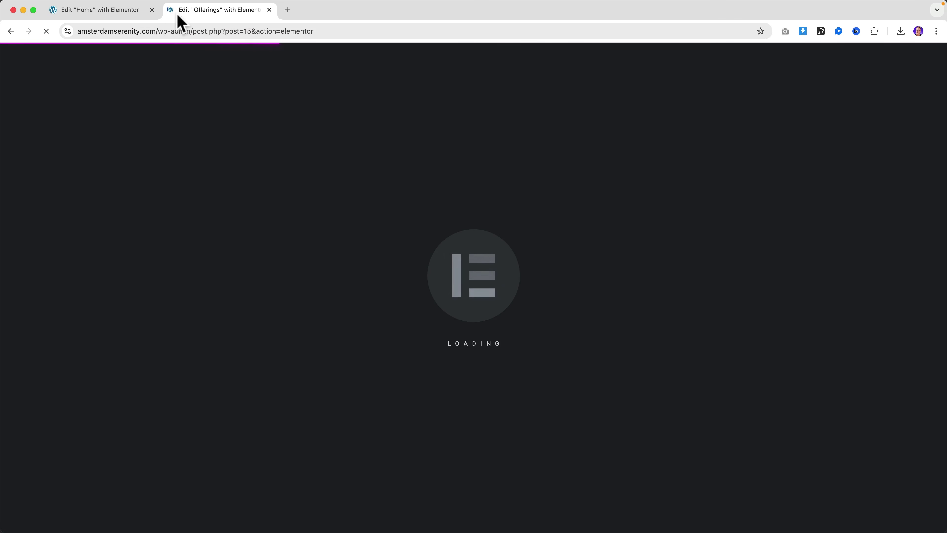
click(152, 10)
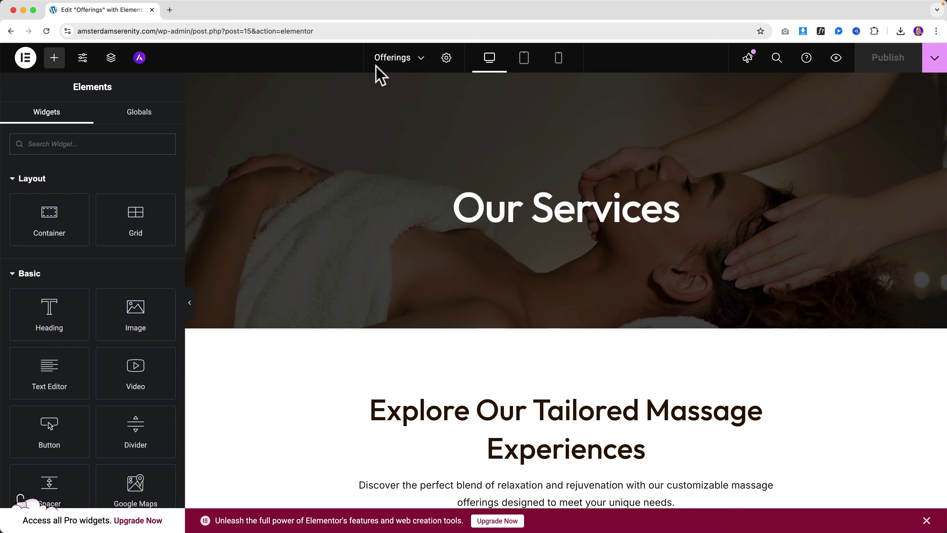
Step: Set the Our Services hero background attachment to Fixed
click(558, 89)
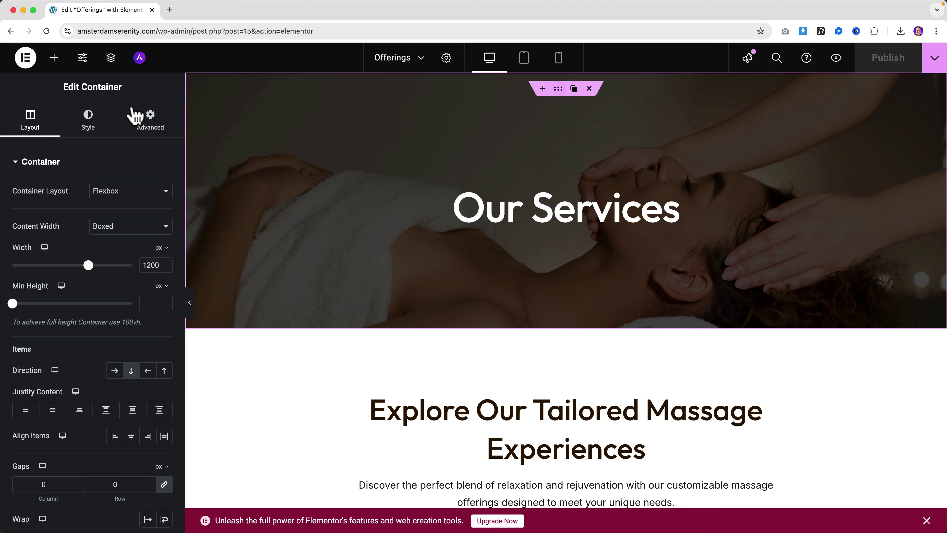
click(88, 117)
scroll(94, 427, down, 5)
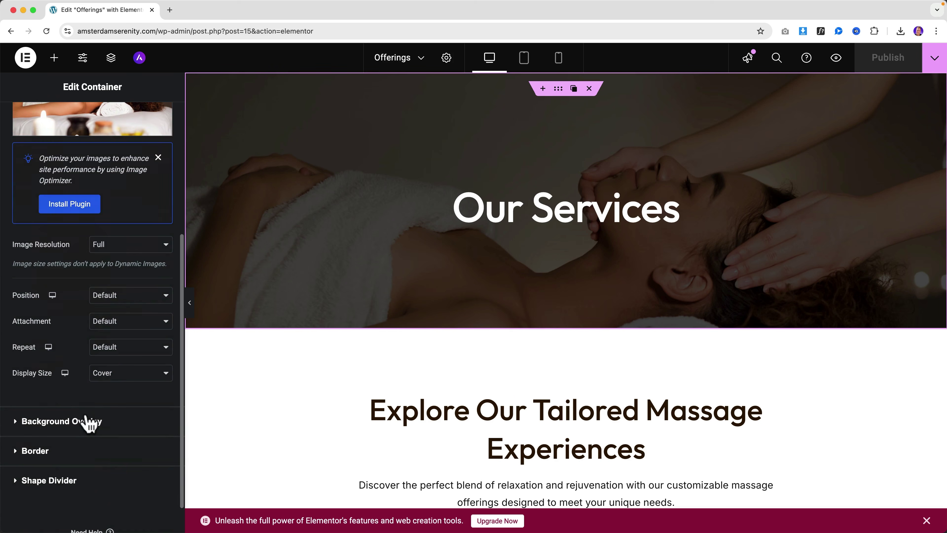
click(129, 321)
click(126, 351)
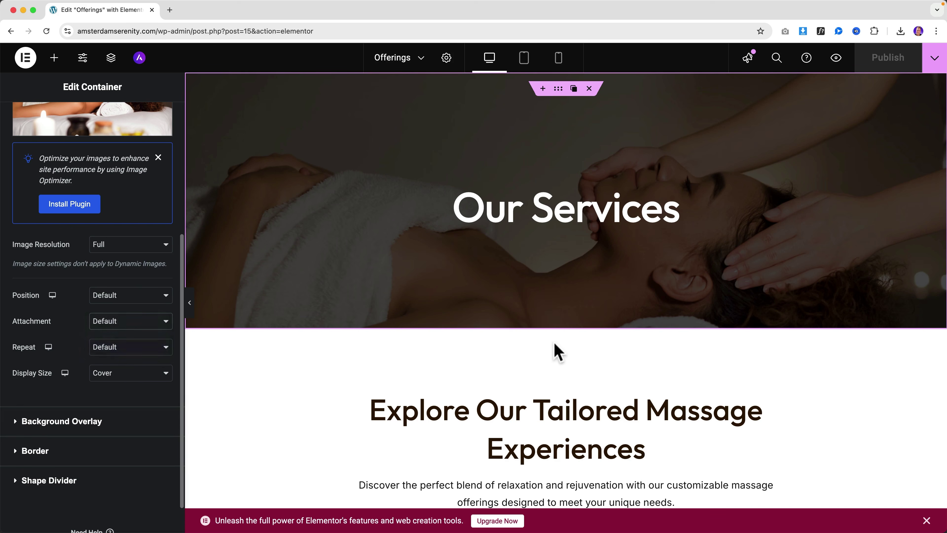
scroll(551, 350, down, 5)
scroll(551, 350, down, 6)
Step: Paste the rounded style onto the Relaxation, Therapeutic and Customizable service images
right_click(367, 233)
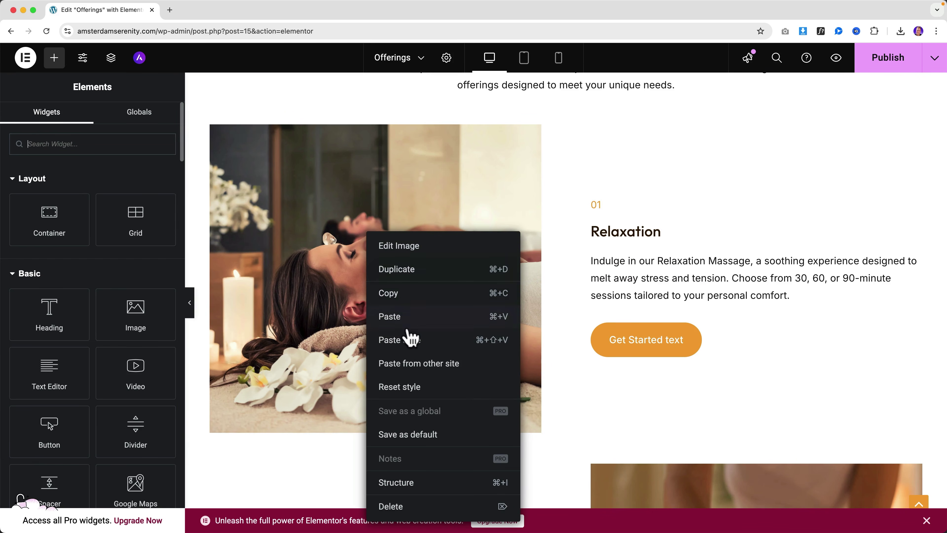
click(412, 338)
scroll(465, 324, down, 8)
right_click(657, 243)
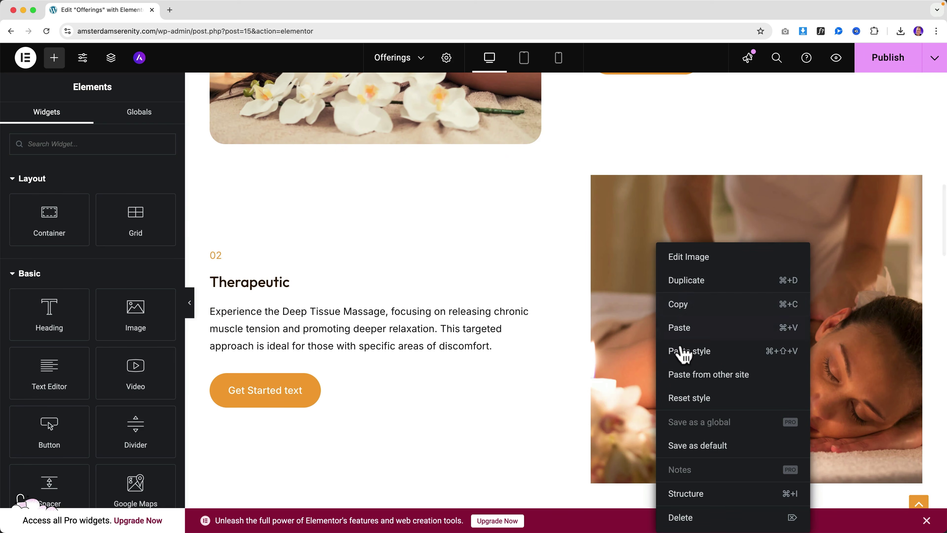
click(683, 353)
scroll(494, 303, down, 12)
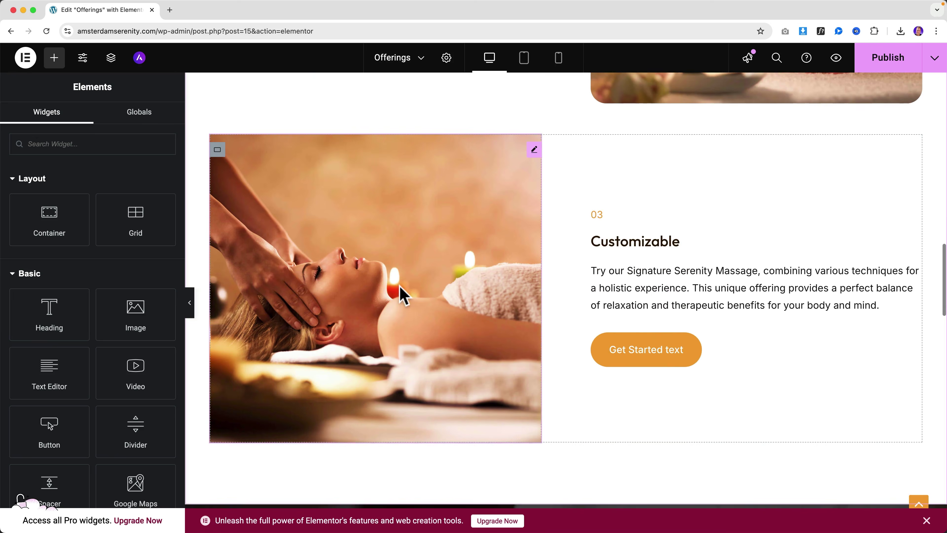
right_click(397, 289)
click(429, 351)
scroll(490, 328, down, 9)
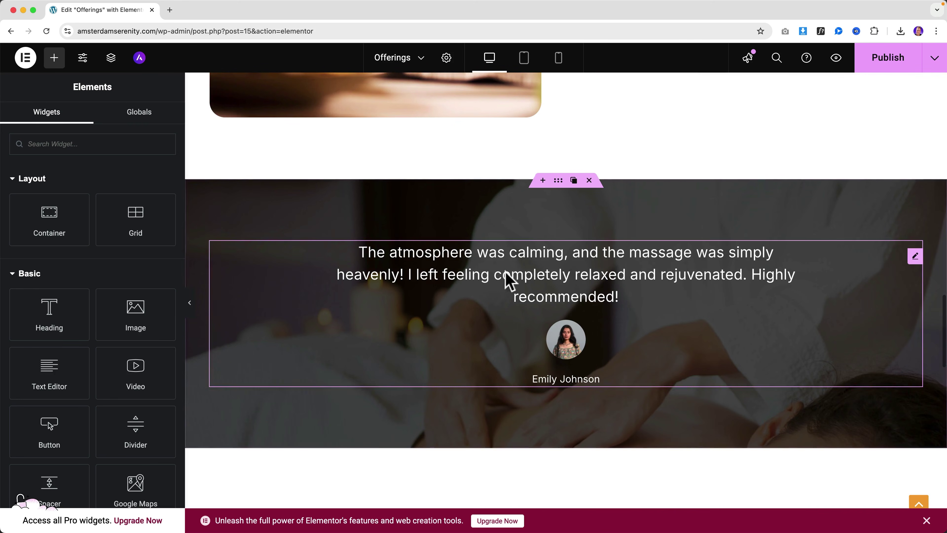
Step: Set the testimonial section's background attachment to Fixed and publish the page
click(558, 180)
click(88, 120)
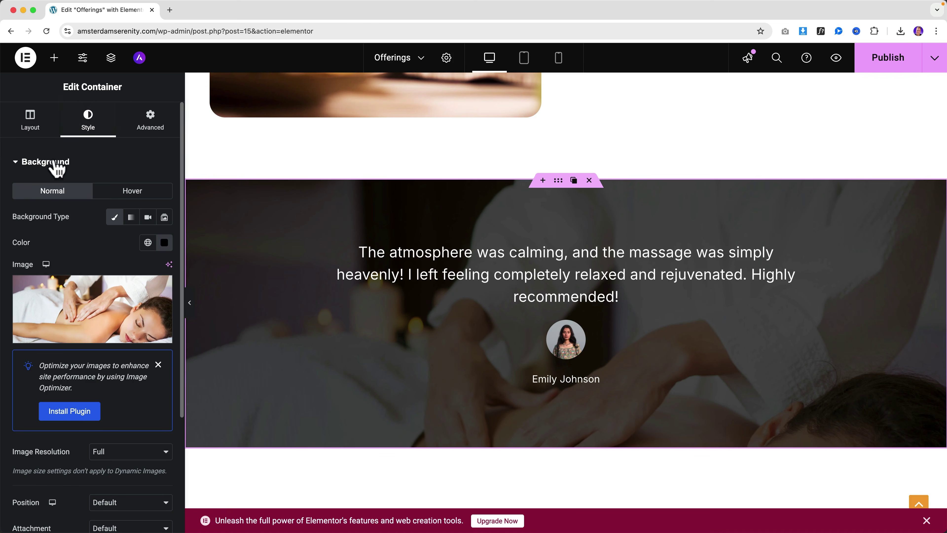
scroll(61, 409, down, 3)
click(105, 441)
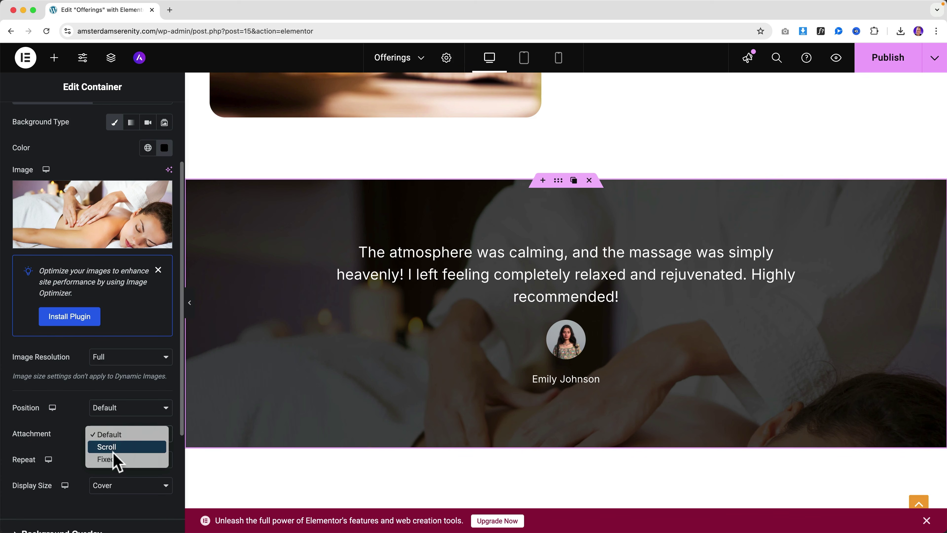
click(121, 463)
scroll(765, 309, up, 5)
scroll(764, 298, up, 3)
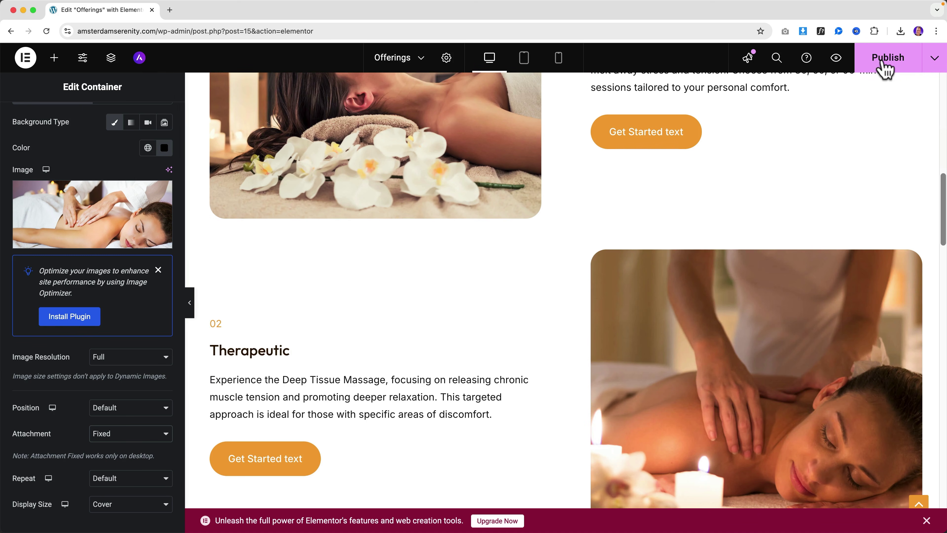
click(886, 63)
scroll(588, 201, up, 15)
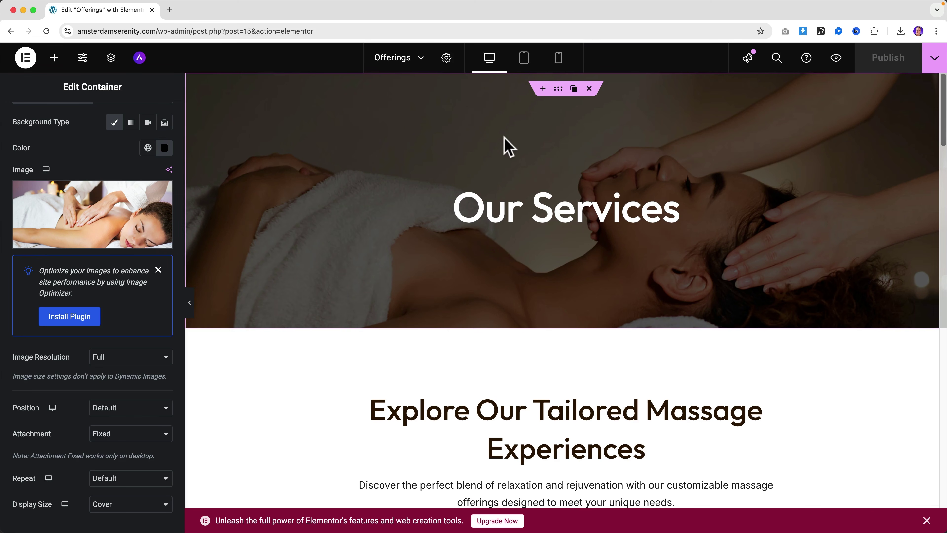
Step: Preview Offerings and follow Book Now to open the Contact page in Elementor
click(836, 58)
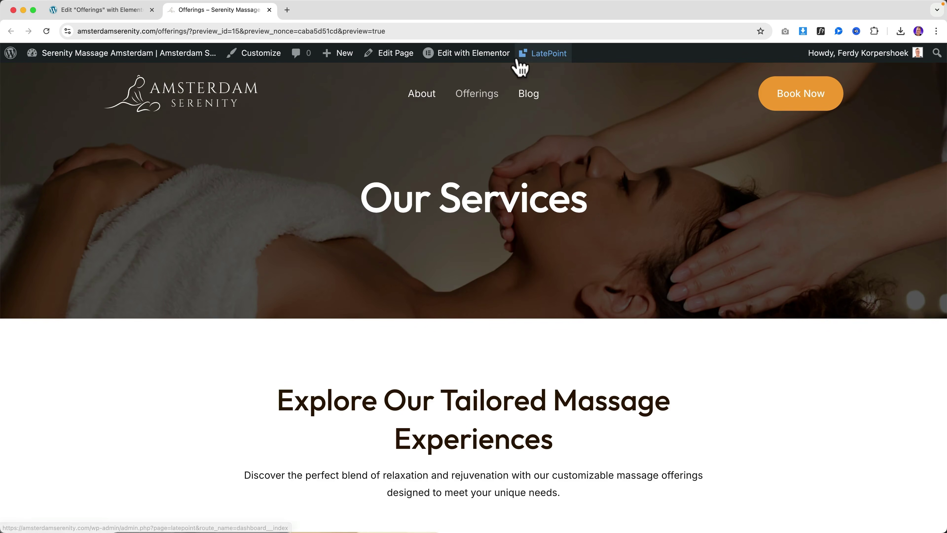
click(822, 99)
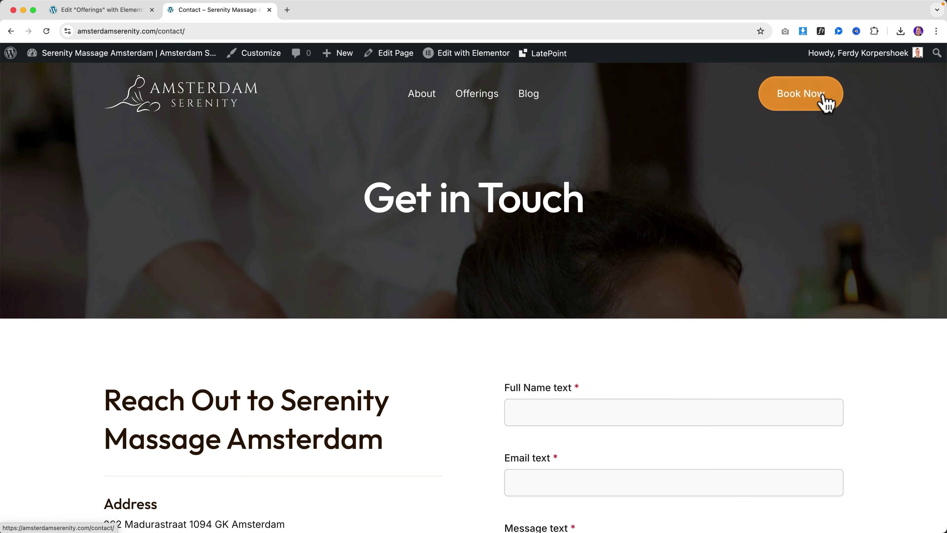
scroll(450, 233, down, 1)
scroll(355, 129, up, 1)
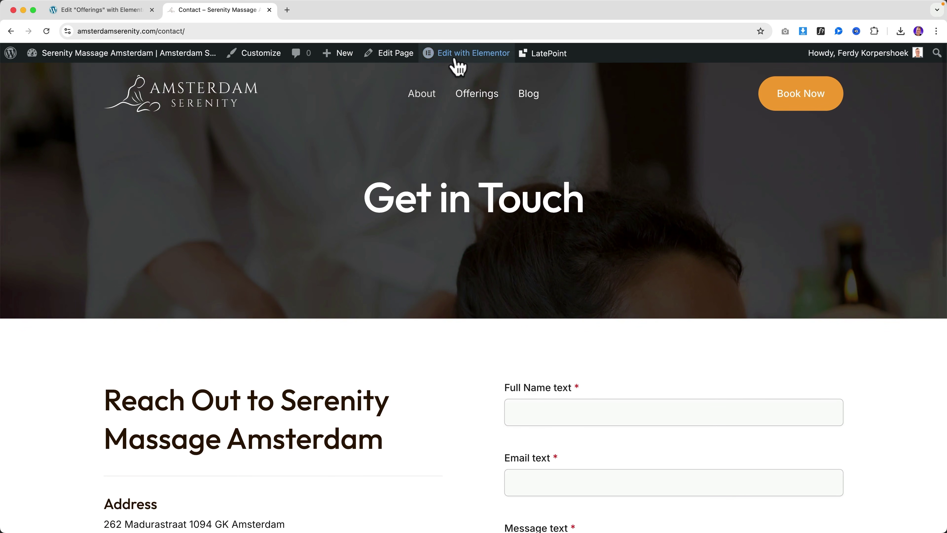
click(455, 52)
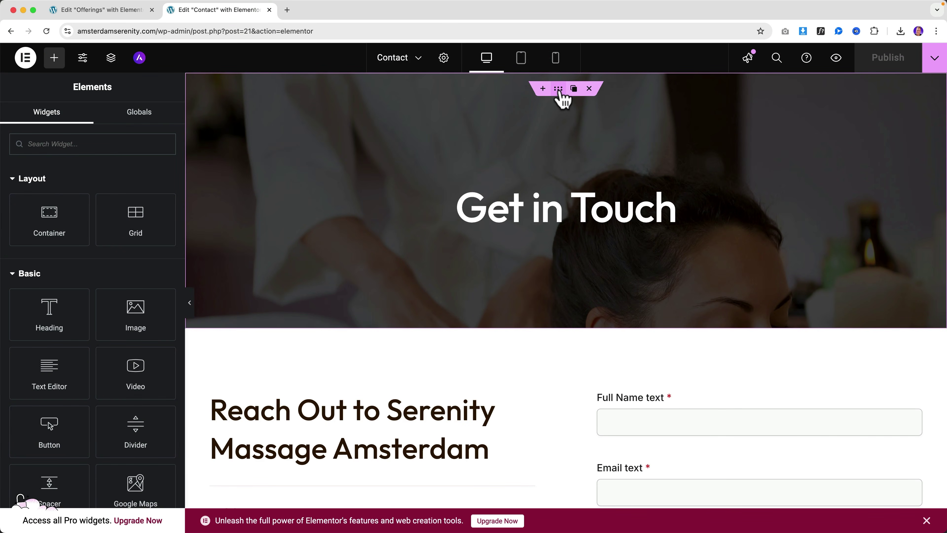
Step: Set the Get in Touch hero background attachment to Fixed
click(559, 91)
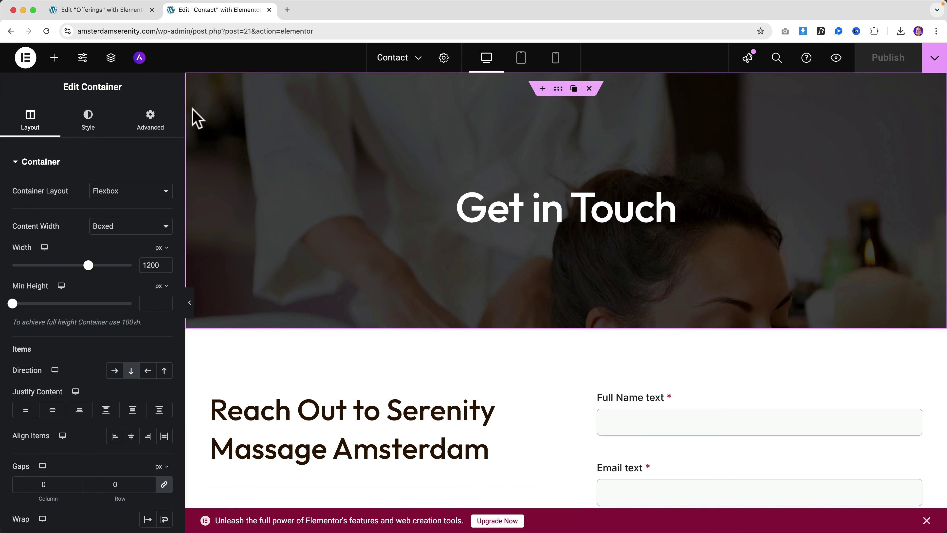
click(88, 120)
scroll(109, 381, down, 5)
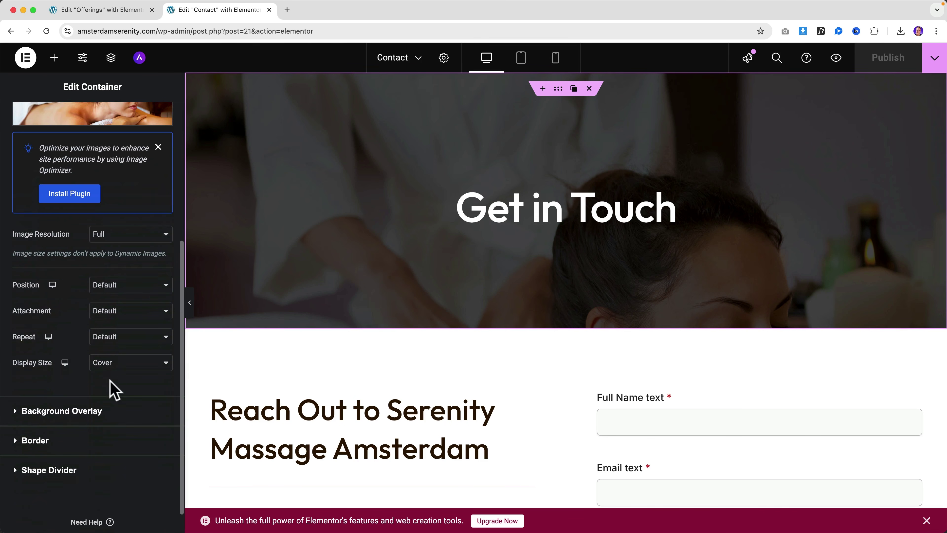
click(114, 311)
click(113, 336)
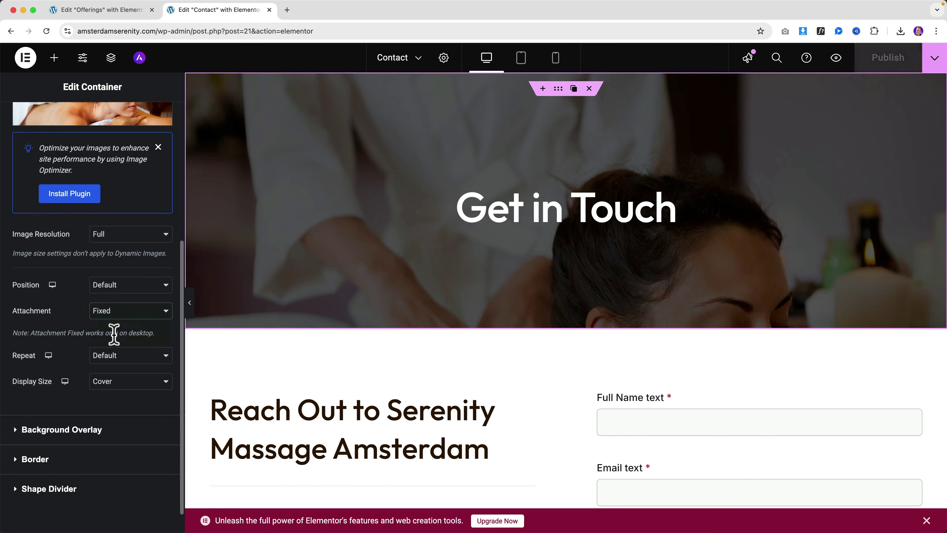
scroll(488, 285, down, 3)
scroll(484, 287, up, 3)
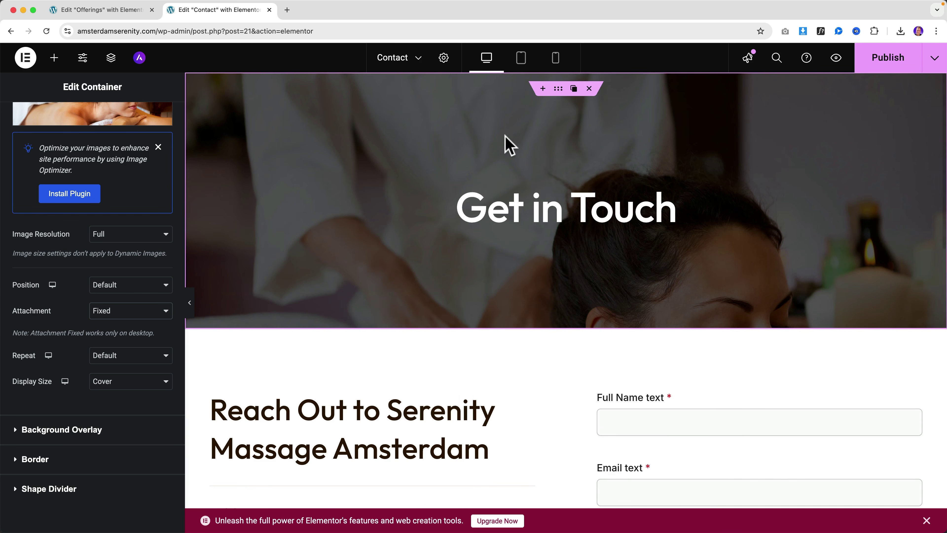
scroll(71, 149, up, 2)
Step: Swap the hero background image to best-things-to-do-in-amsterdam.jpg
click(78, 164)
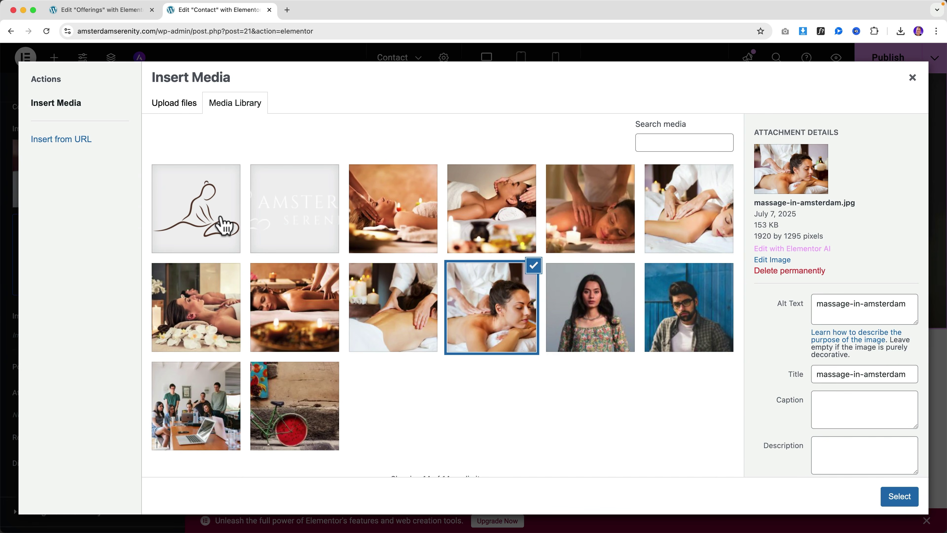
click(388, 224)
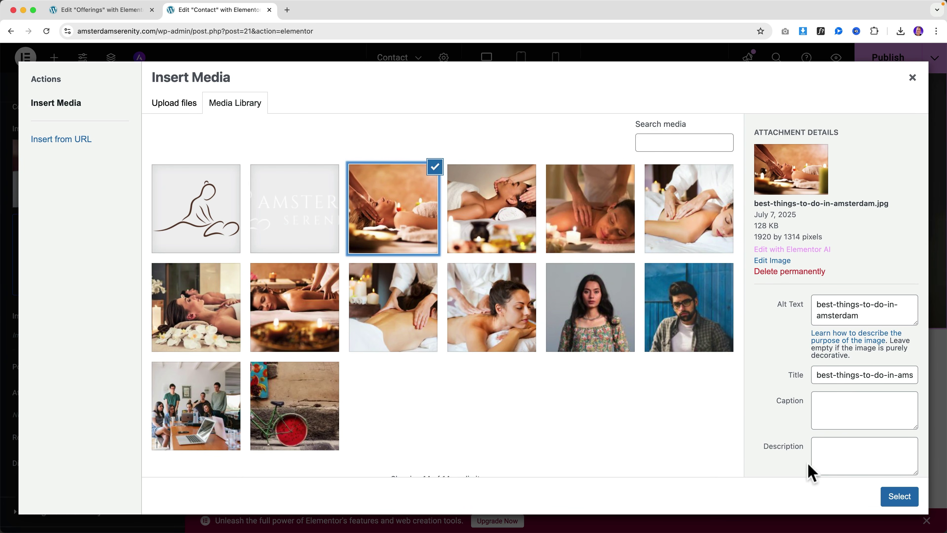
click(898, 496)
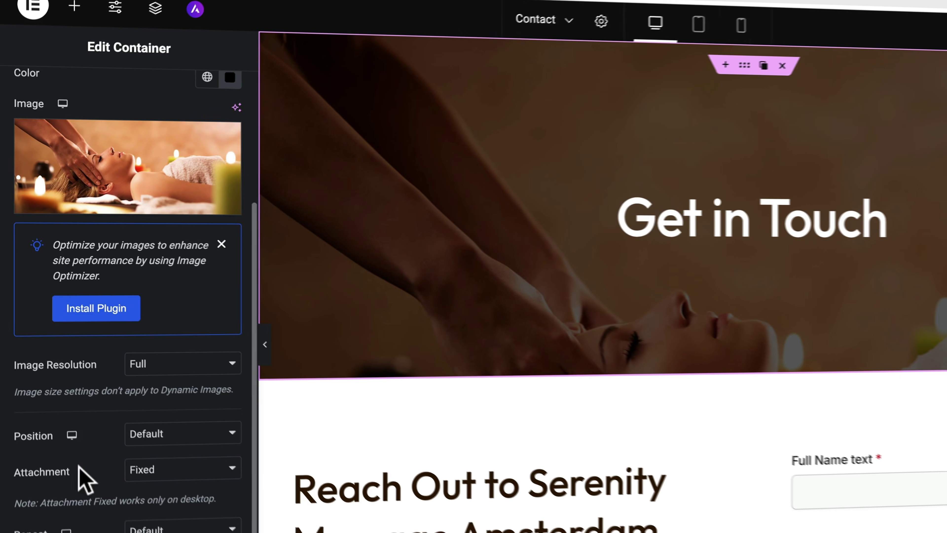
Step: Set the hero background position to Bottom Center
click(145, 454)
click(168, 464)
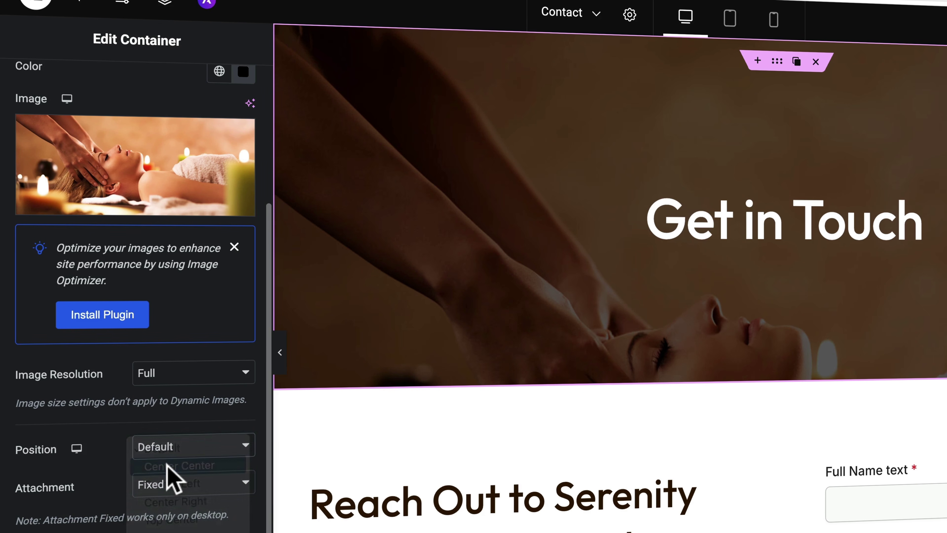
click(172, 451)
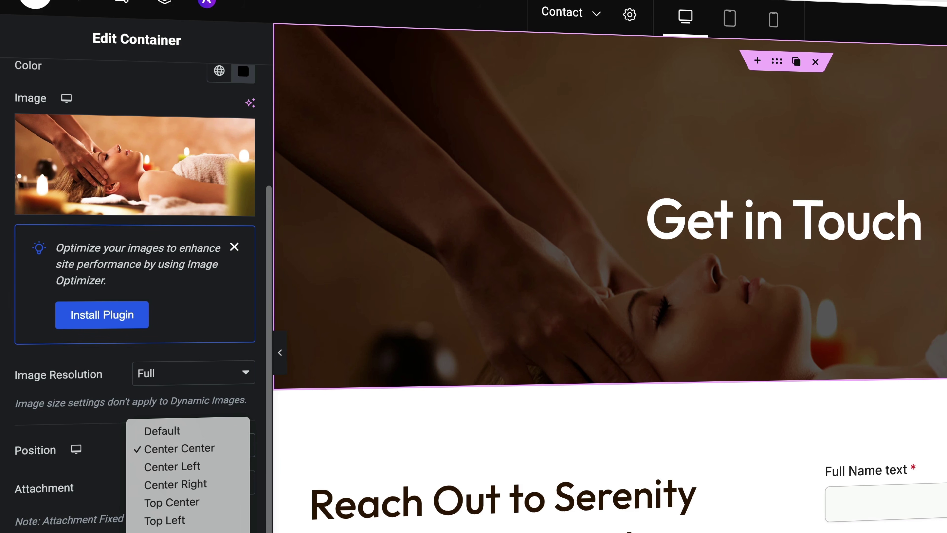
click(172, 530)
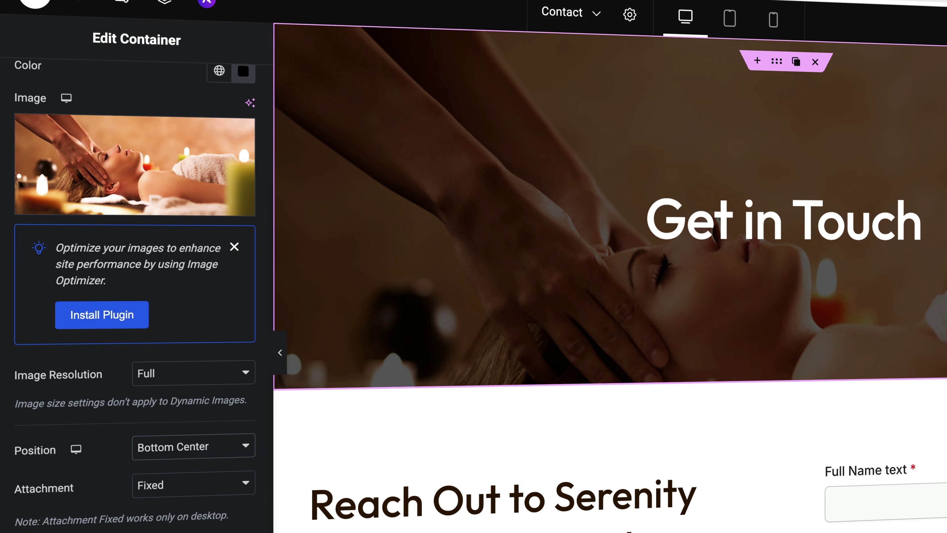
Step: In Tablet view, set the Get in Touch hero background position to Center Center
click(726, 23)
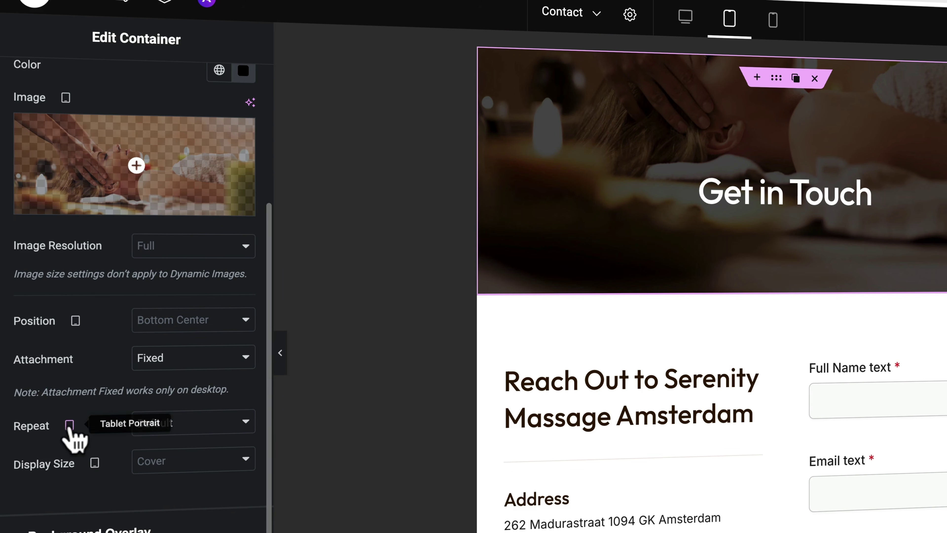
scroll(134, 121, up, 5)
scroll(142, 166, down, 5)
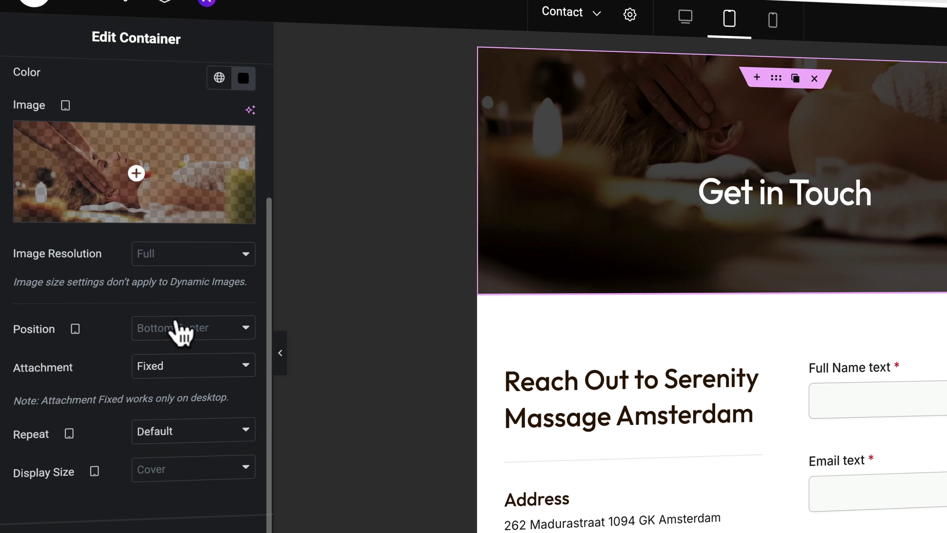
click(179, 328)
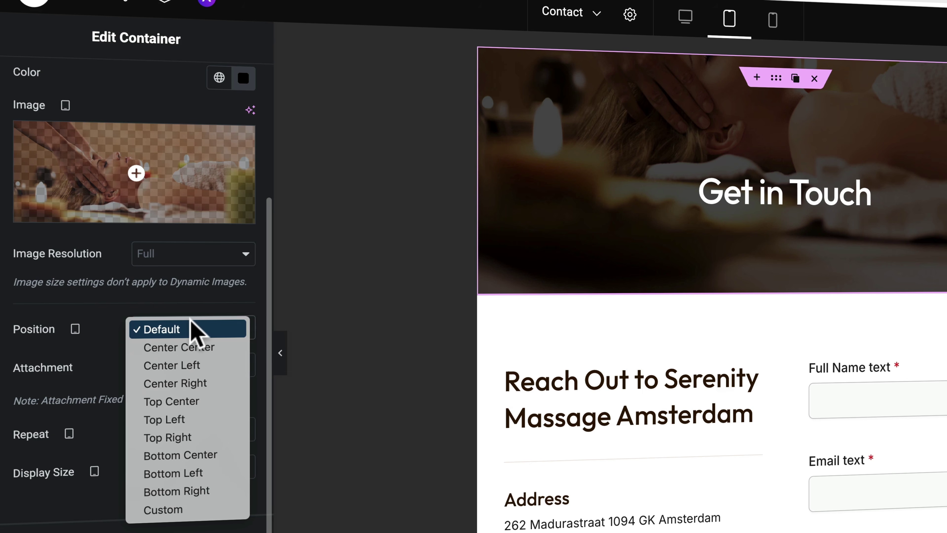
click(190, 348)
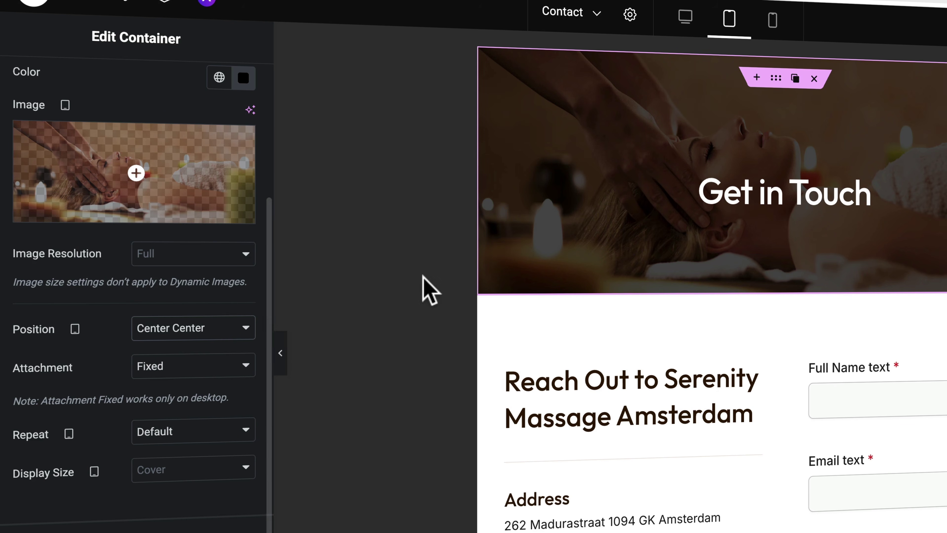
scroll(683, 134, down, 1)
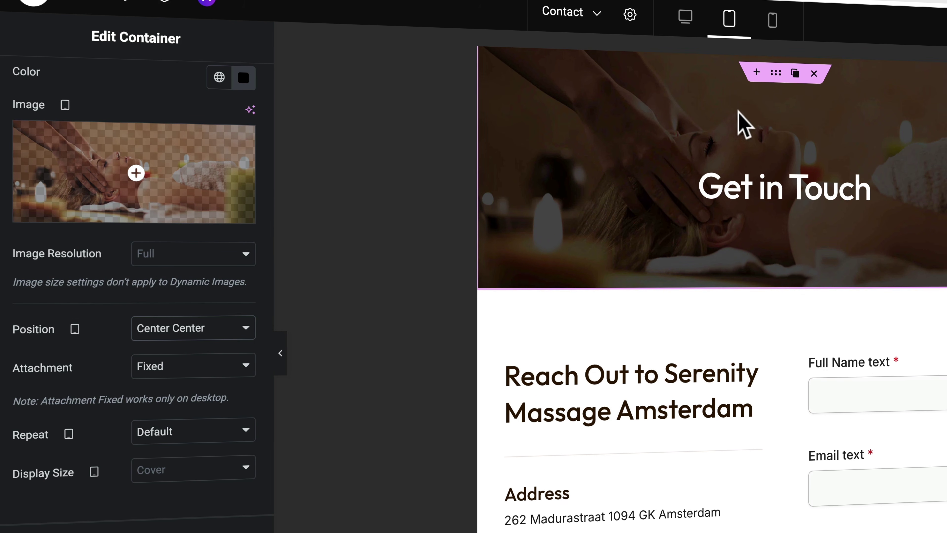
Step: Check the hero in the mobile, desktop, then mobile previews
click(773, 23)
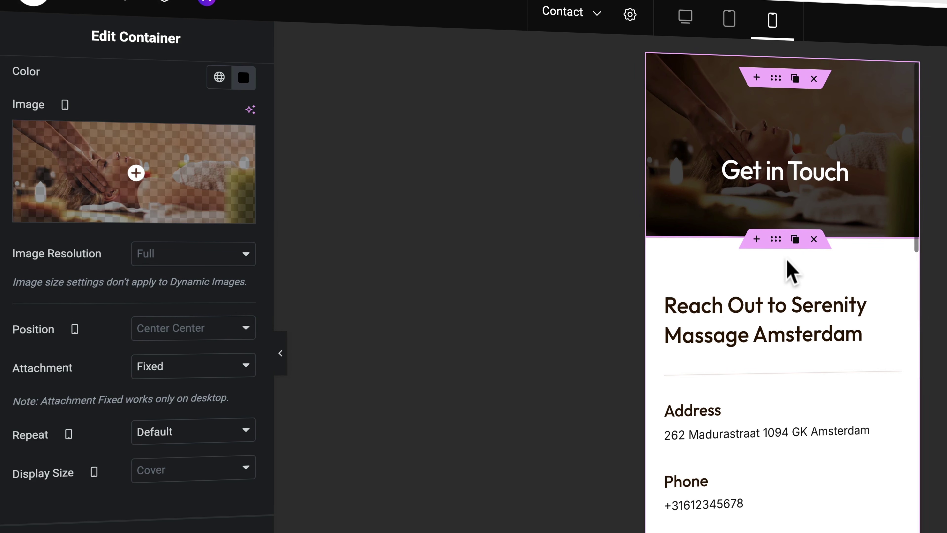
scroll(798, 254, down, 10)
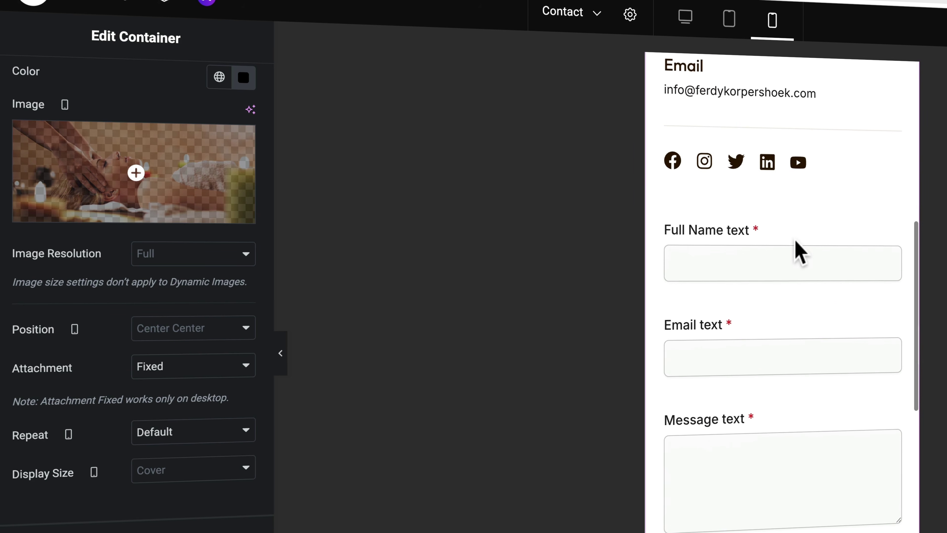
scroll(799, 249, down, 5)
scroll(799, 249, up, 15)
scroll(799, 250, down, 3)
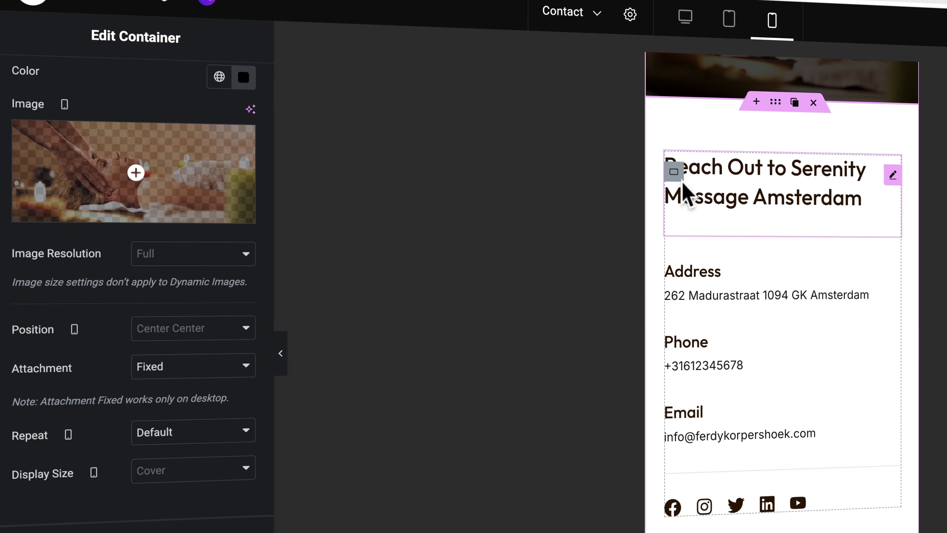
mouse_move(677, 179)
click(684, 18)
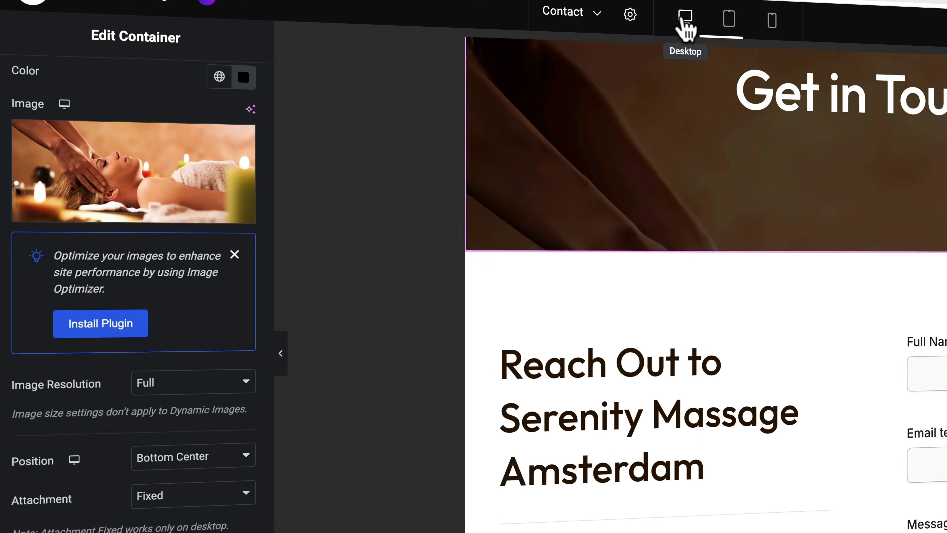
scroll(337, 376, up, 3)
scroll(338, 371, down, 4)
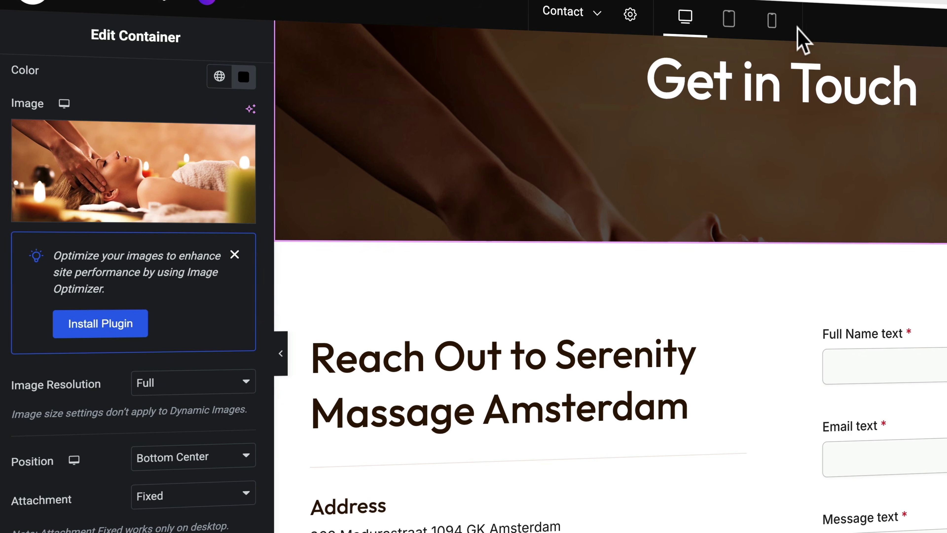
click(770, 22)
scroll(799, 284, up, 3)
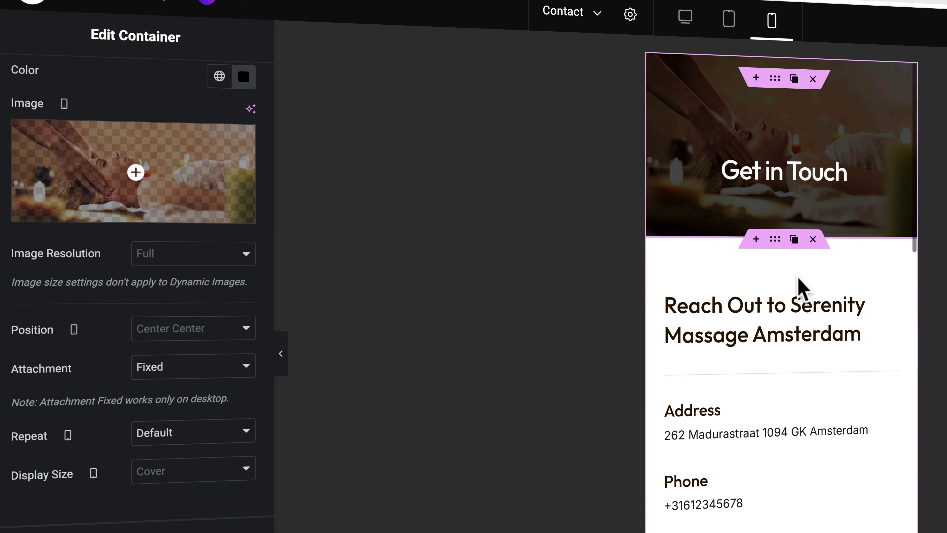
scroll(797, 287, down, 12)
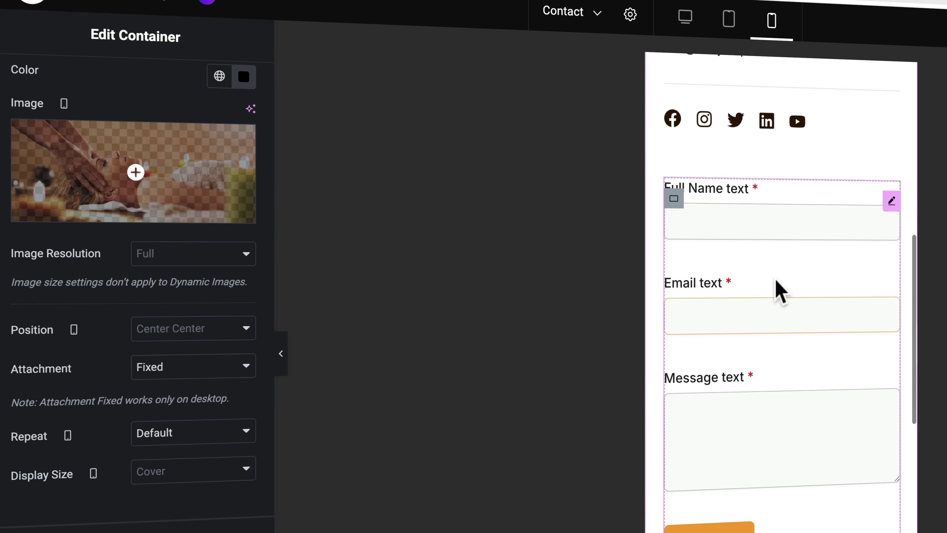
scroll(778, 287, up, 10)
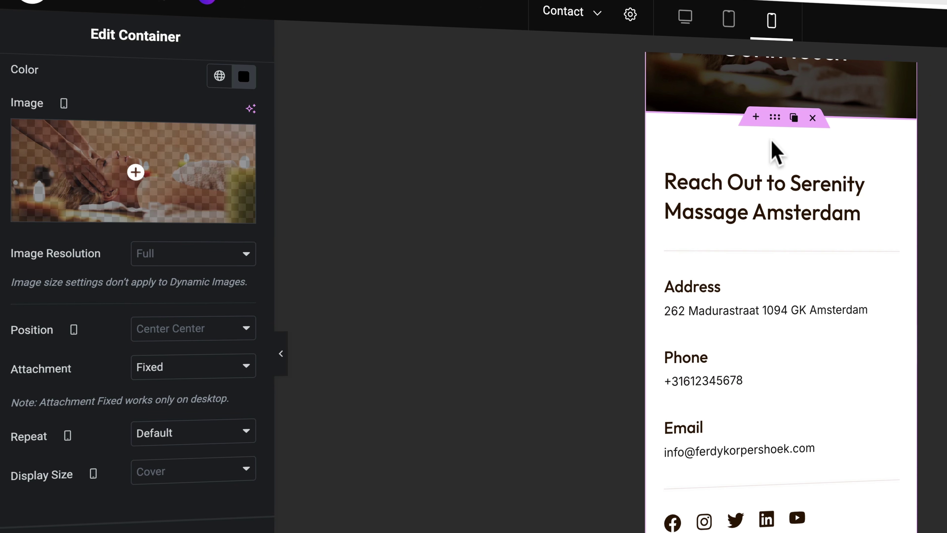
Step: Set the contact-details container's mobile Order to End so it follows the form, then view desktop
click(774, 123)
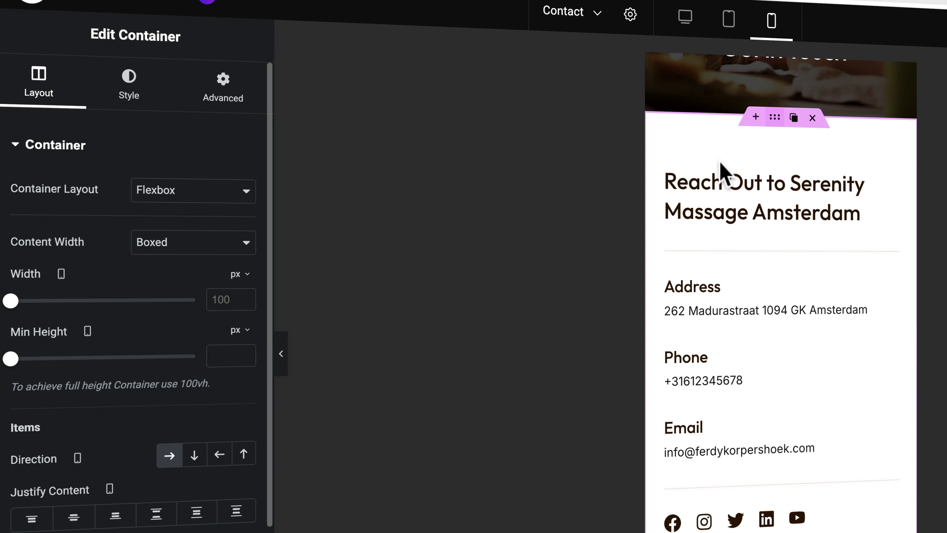
click(674, 188)
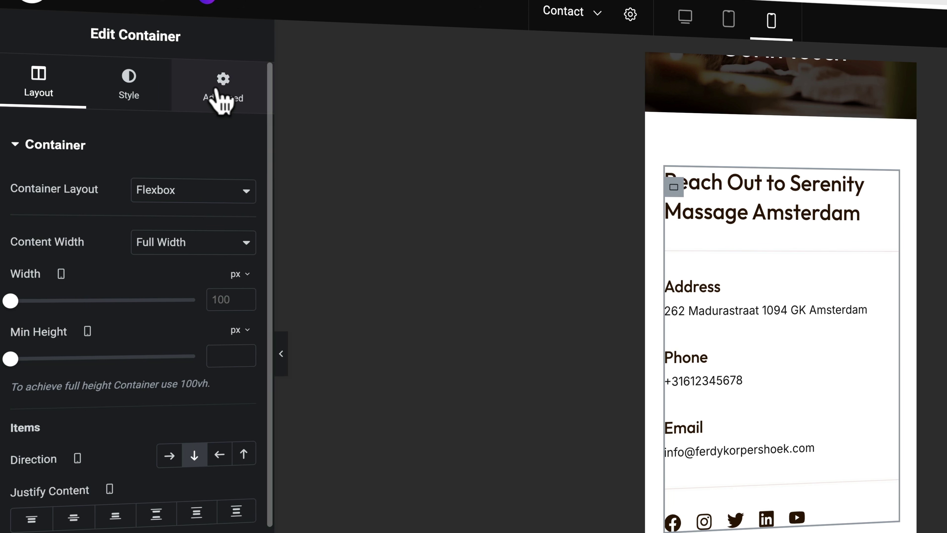
click(223, 95)
scroll(133, 416, down, 3)
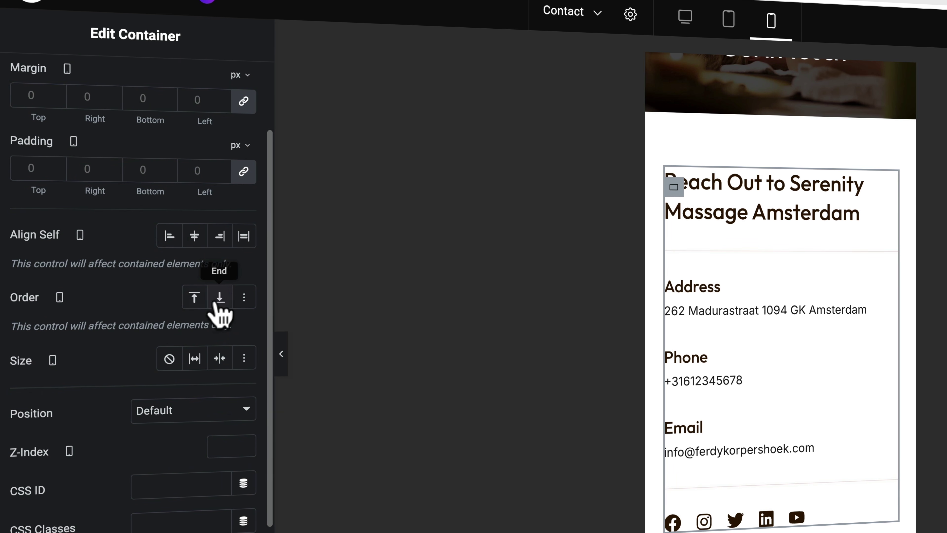
click(220, 302)
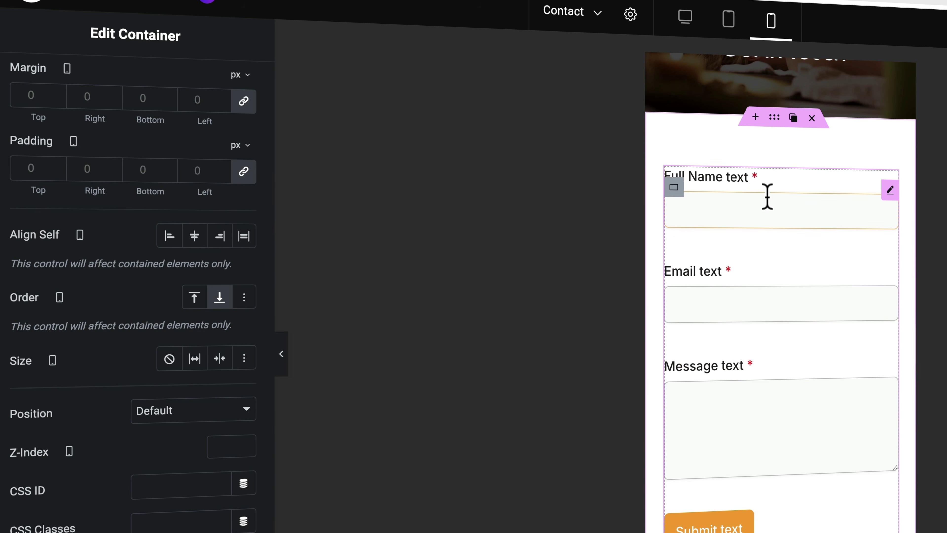
scroll(767, 197, down, 10)
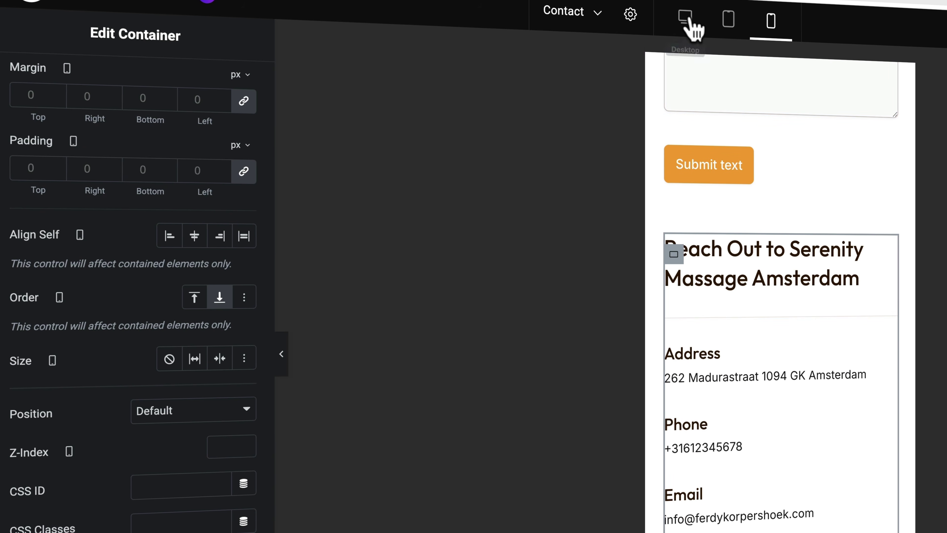
click(689, 20)
scroll(755, 258, up, 5)
Step: Set the Unwind with Us Today section's background Attachment to Fixed
scroll(742, 266, up, 5)
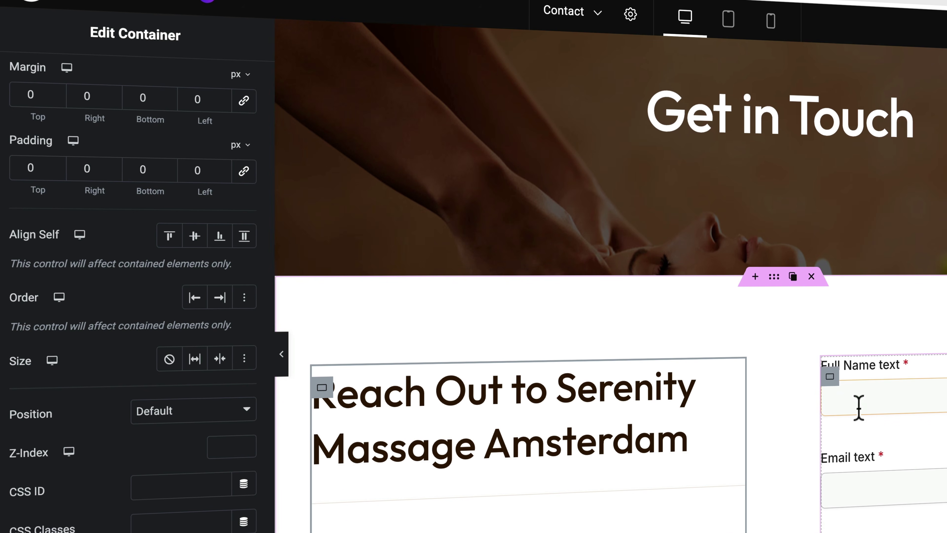
scroll(792, 410, down, 10)
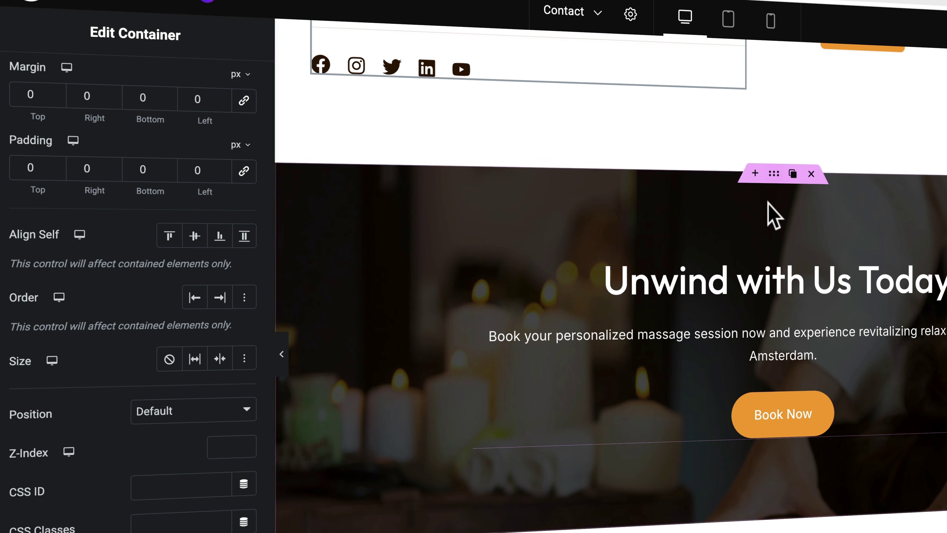
click(774, 174)
click(125, 85)
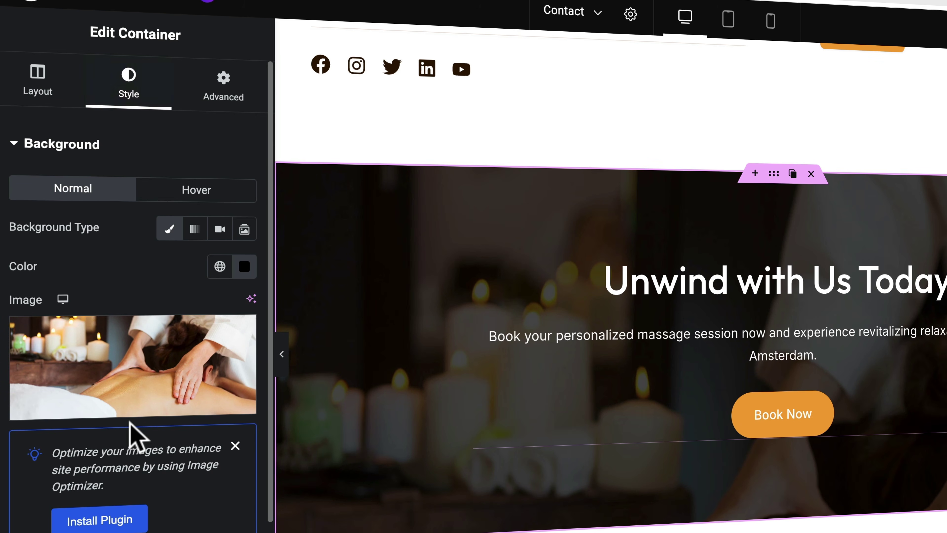
scroll(133, 433, down, 8)
click(168, 382)
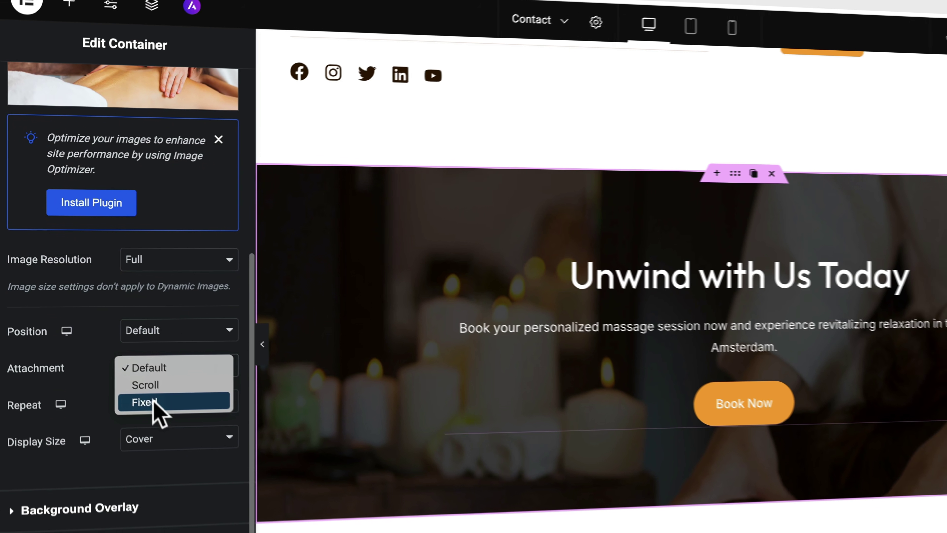
click(156, 403)
scroll(453, 330, down, 3)
scroll(453, 330, up, 15)
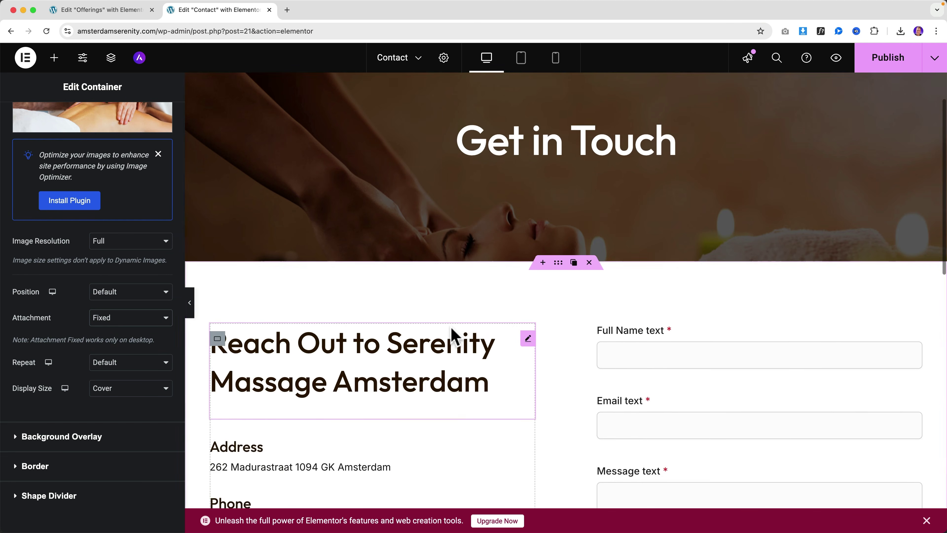
scroll(458, 314, up, 2)
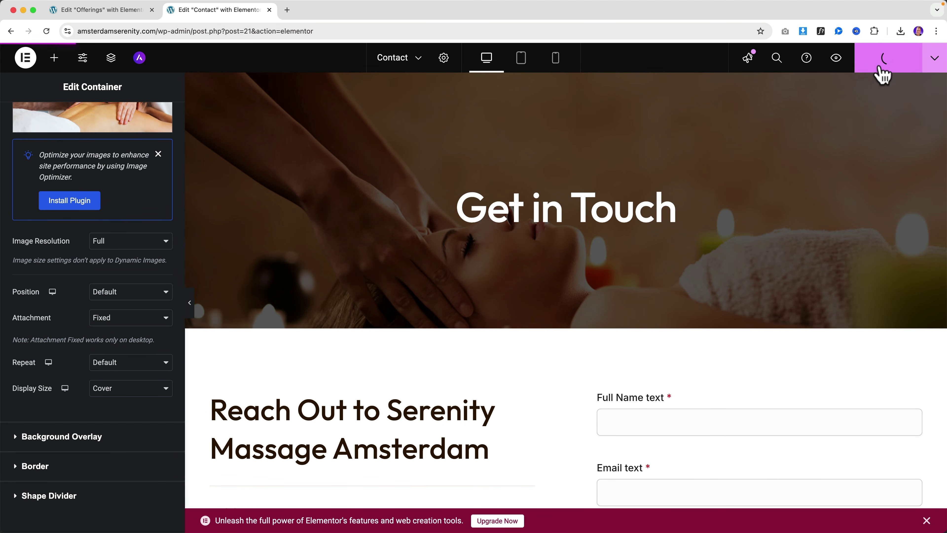
Step: Preview the saved Contact page, close both editor tabs, and scroll through the live homepage
click(837, 60)
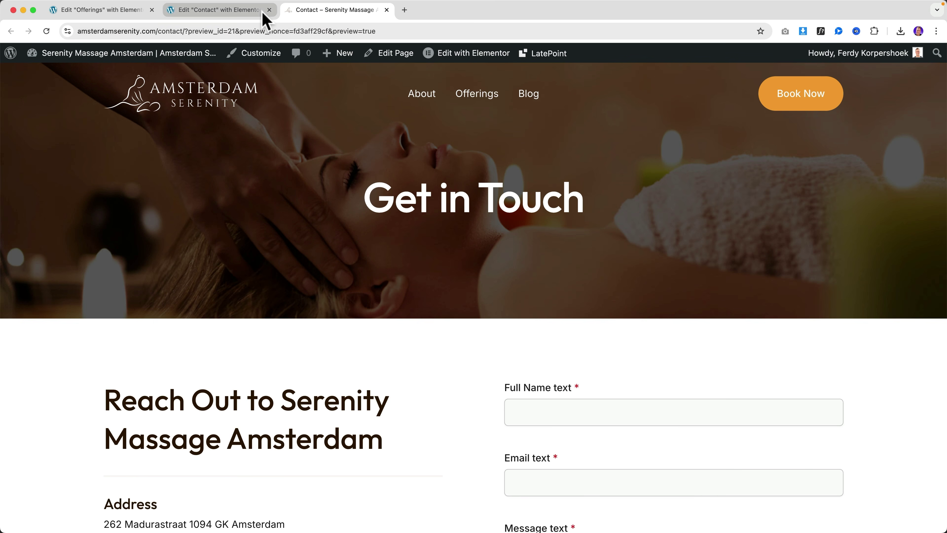
click(269, 10)
click(152, 9)
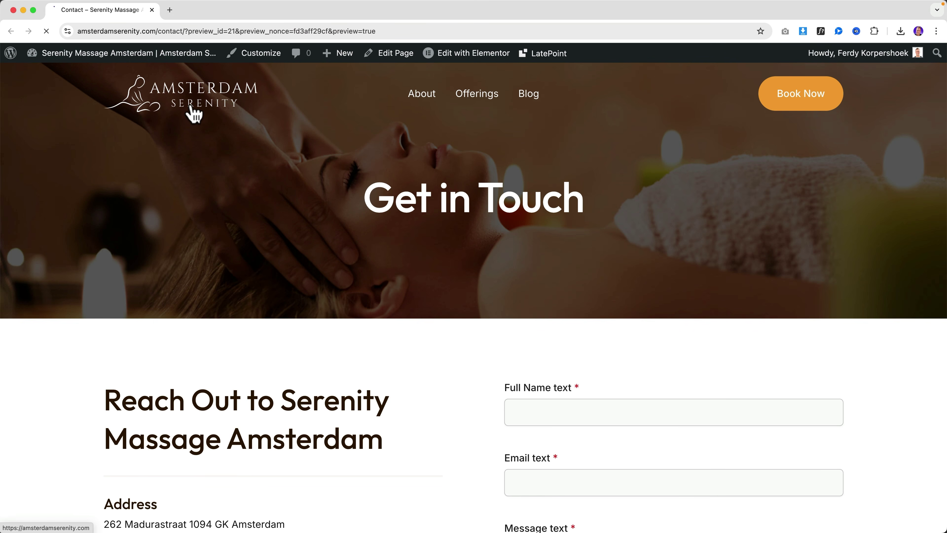
scroll(496, 160, down, 20)
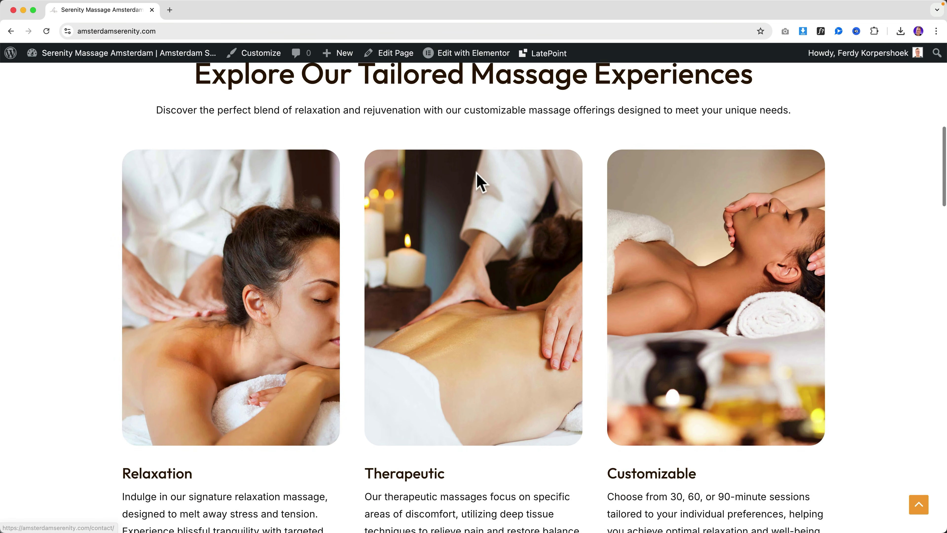
scroll(472, 171, down, 20)
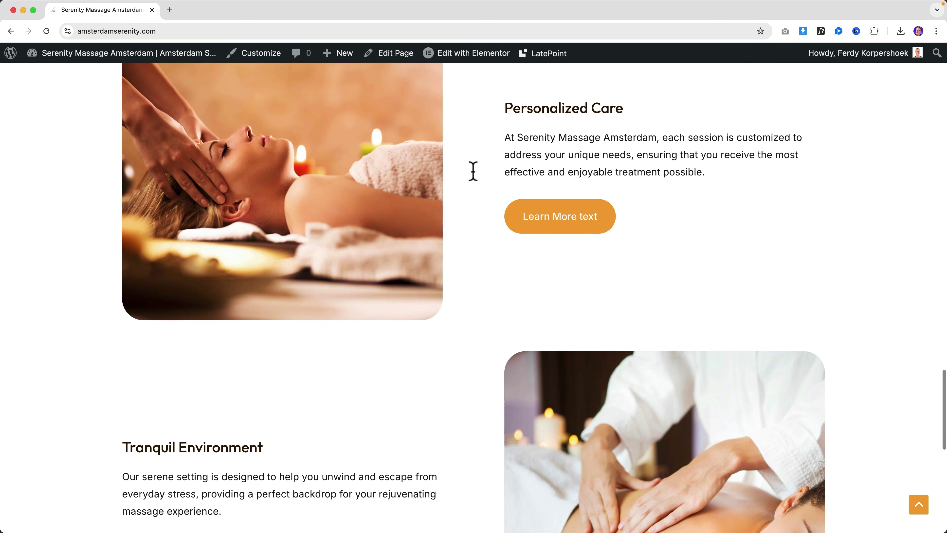
scroll(472, 170, down, 3)
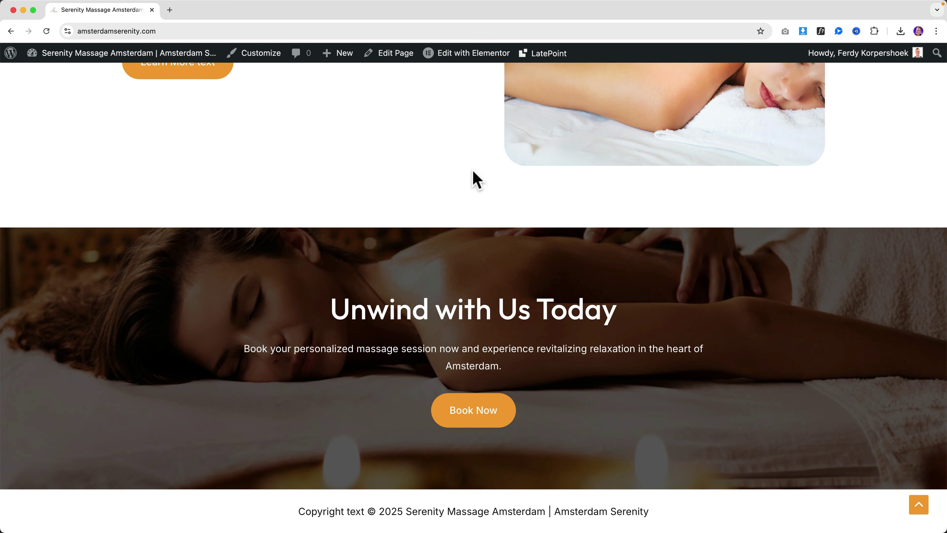
scroll(472, 170, up, 15)
scroll(473, 182, up, 12)
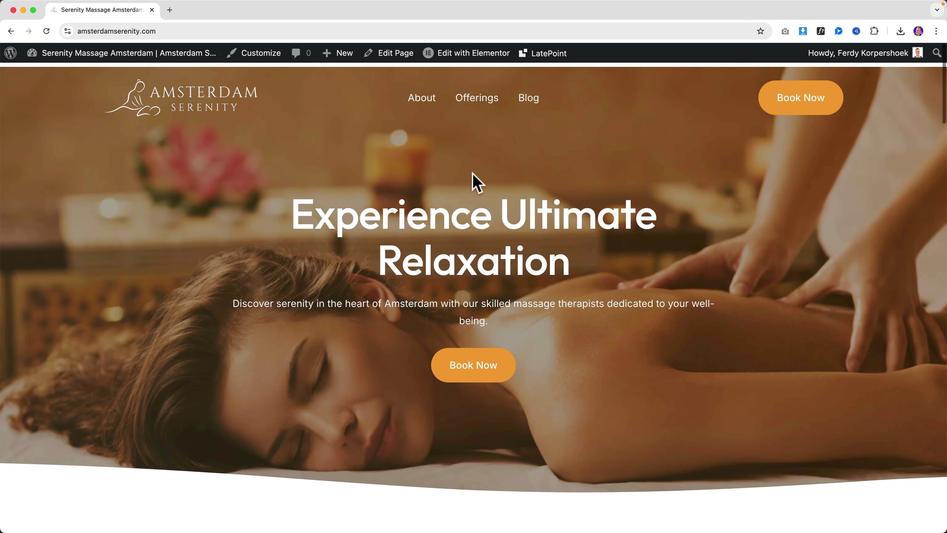
Step: Follow the Book Now link to the Contact page and review it
click(795, 102)
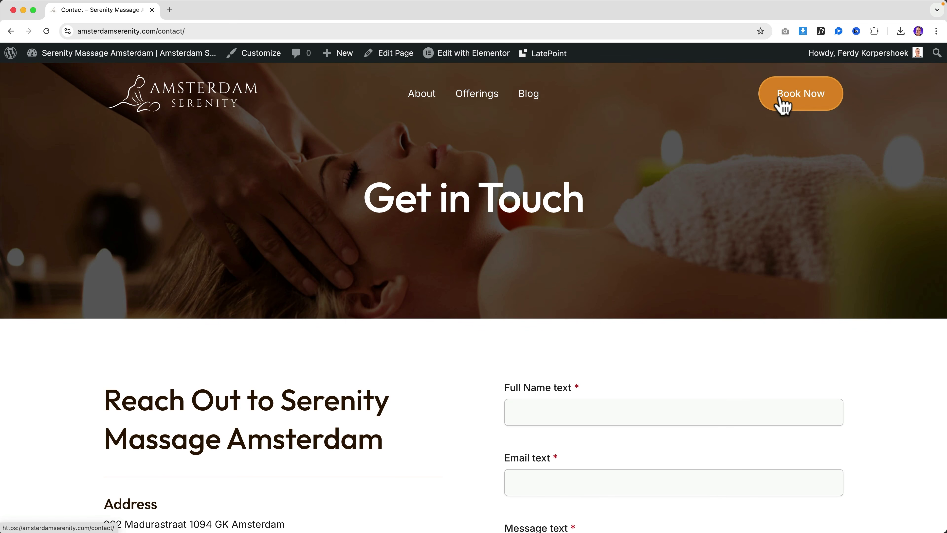
scroll(463, 405, down, 10)
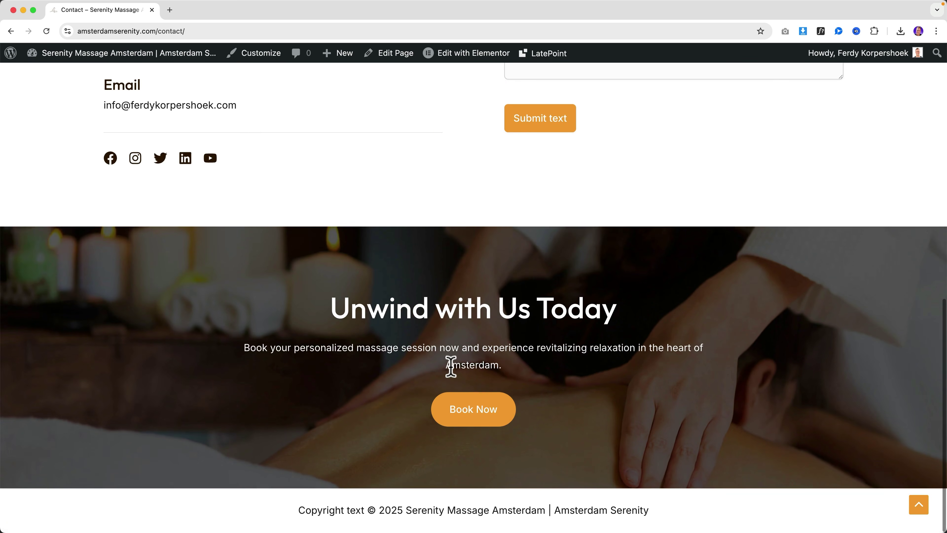
scroll(448, 364, up, 10)
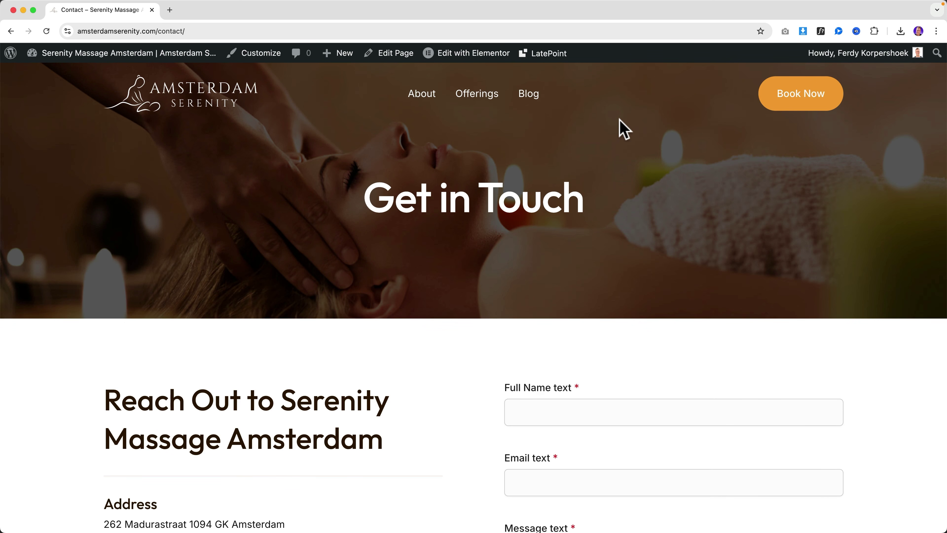
scroll(620, 120, down, 10)
scroll(613, 160, up, 15)
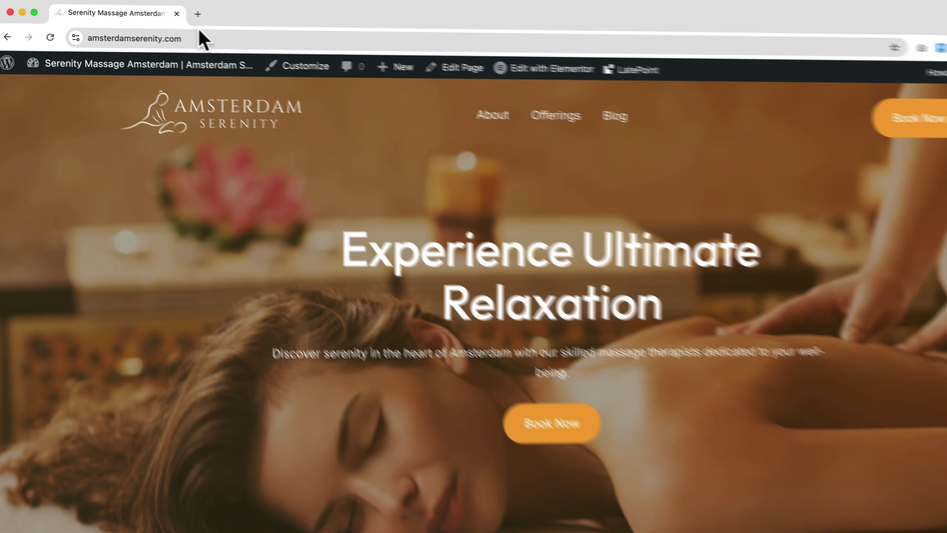
click(197, 13)
text(ferdy)
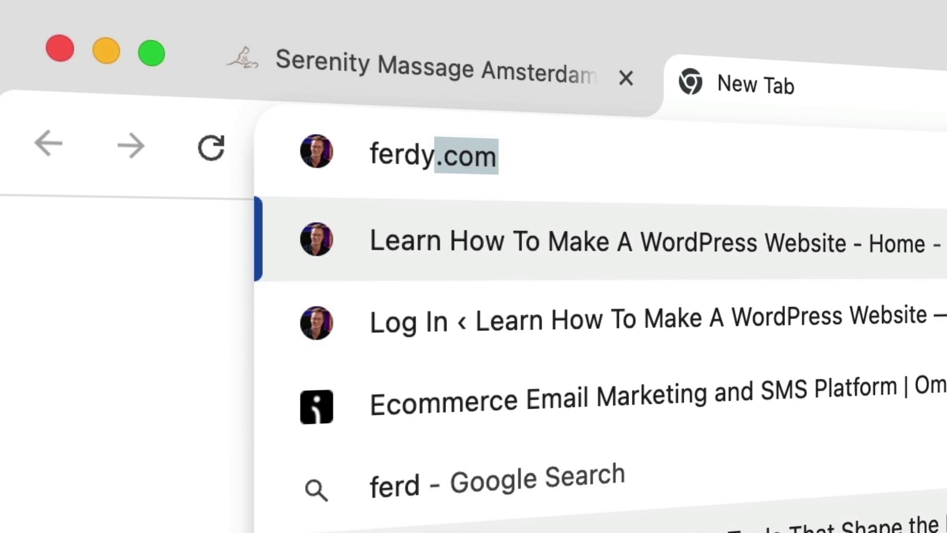
text(.com/latep)
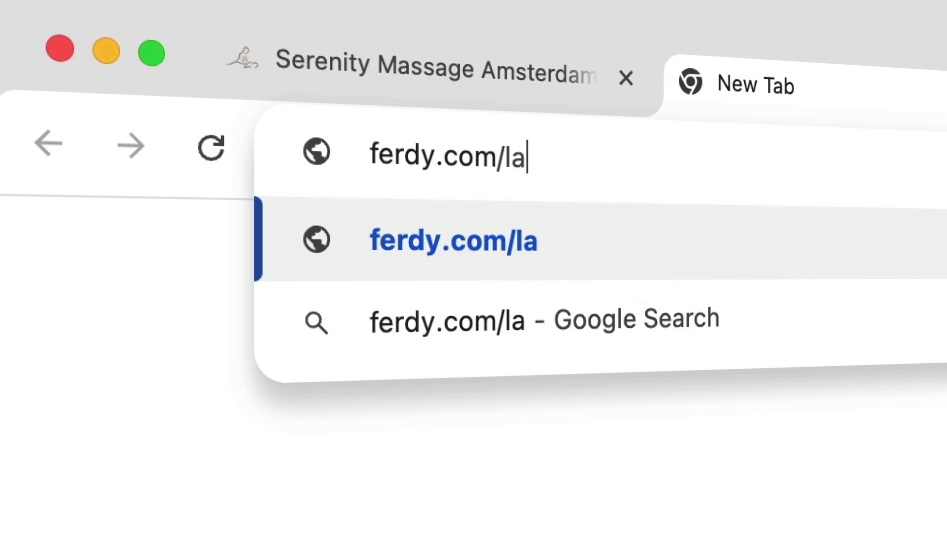
text(oint)
key(Return)
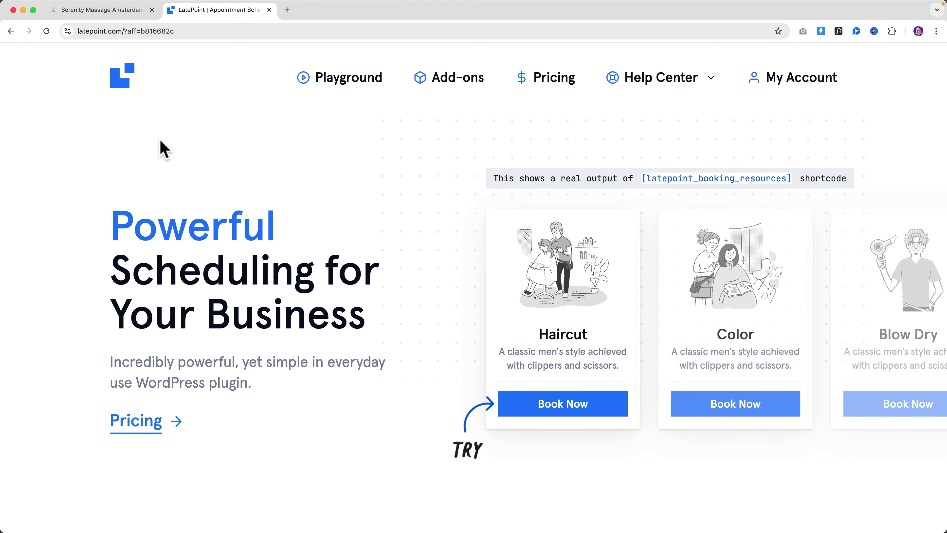
click(570, 408)
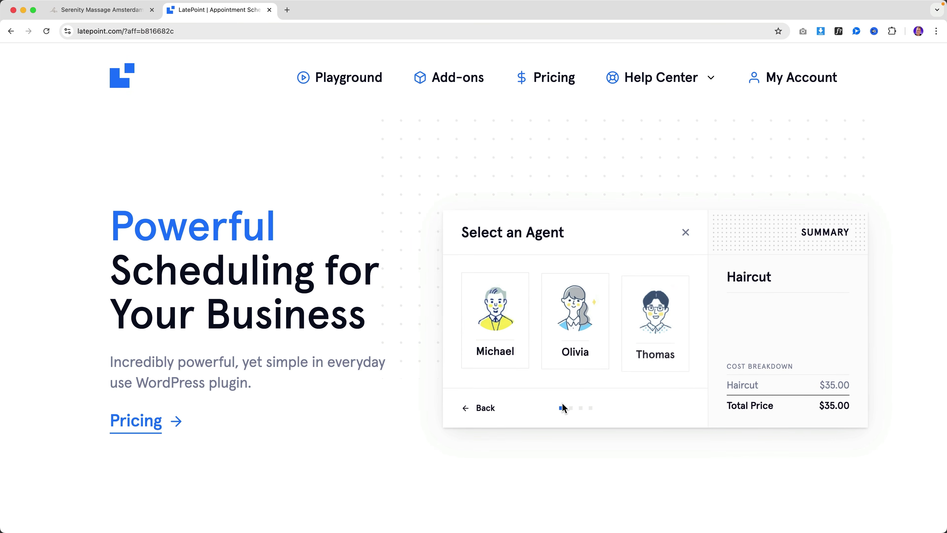
click(647, 320)
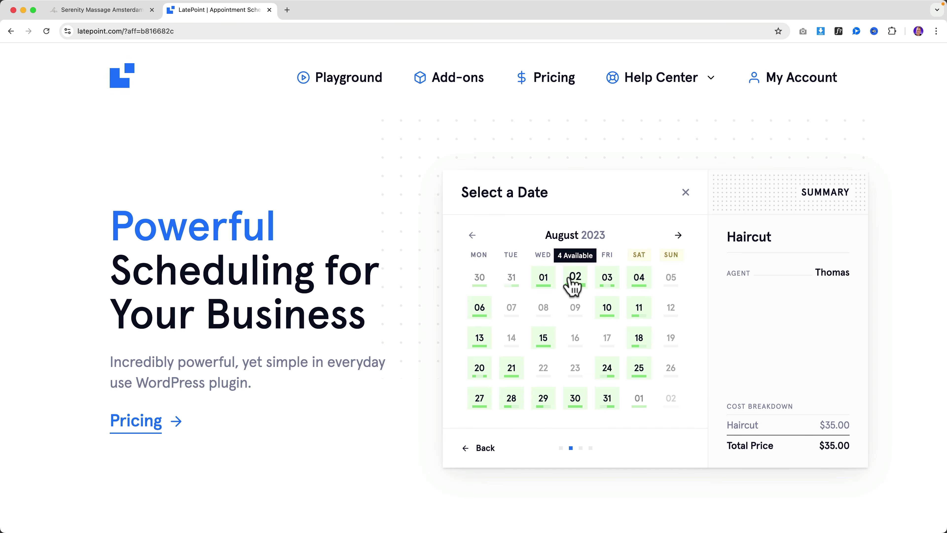
click(574, 279)
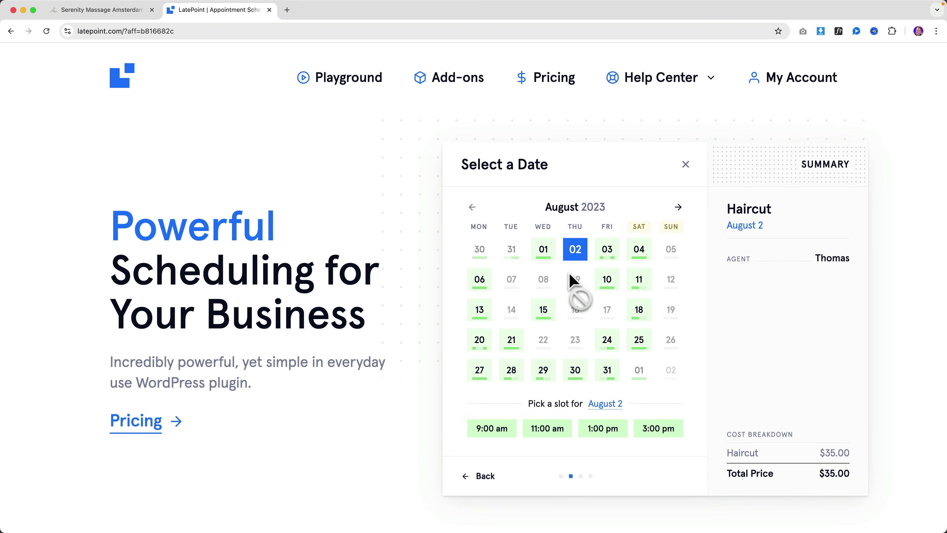
click(603, 428)
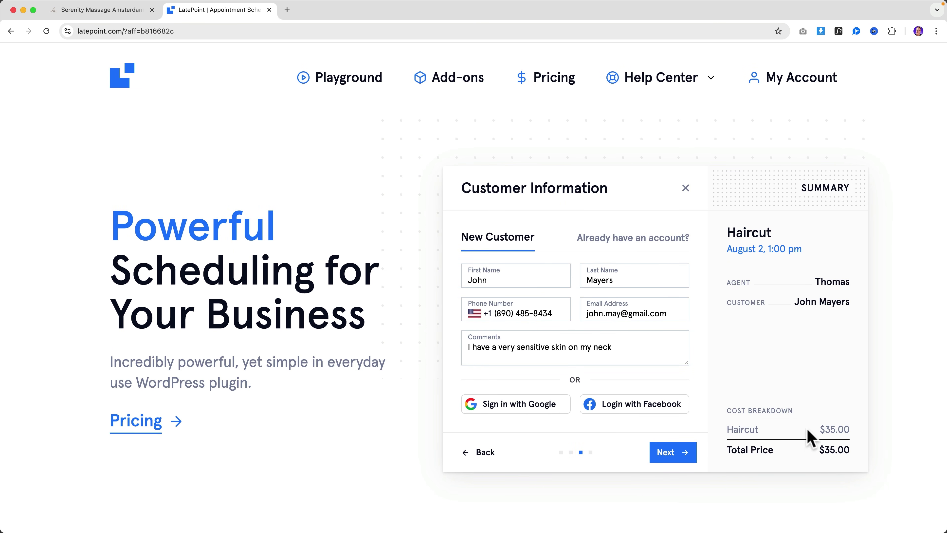
click(681, 455)
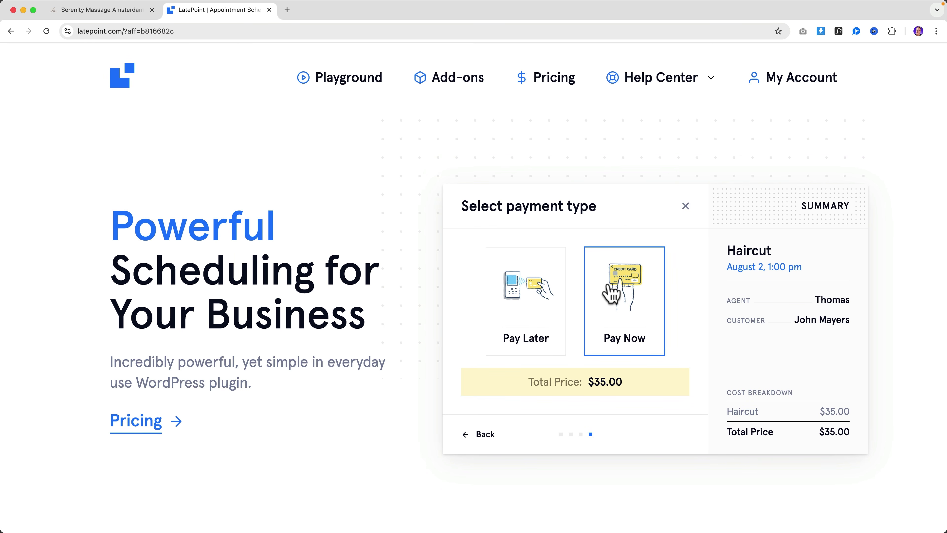
key(super+w)
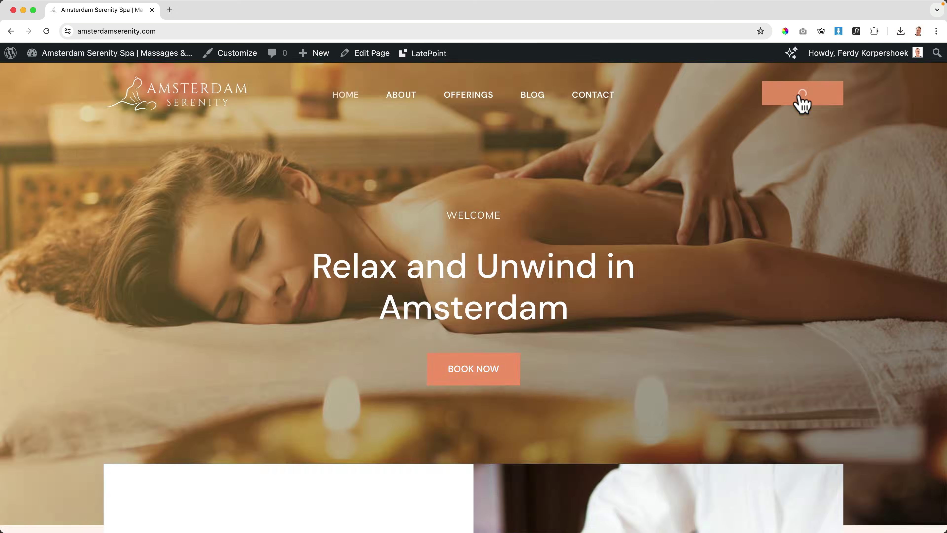
Step: Start a booking for Spa Experience with the second agent on June 21 at 9:00 am
click(799, 100)
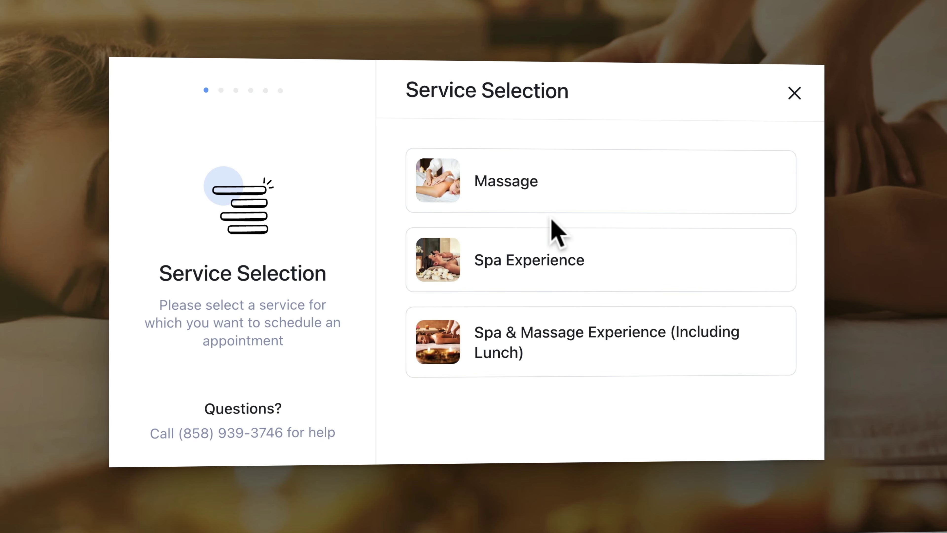
click(551, 261)
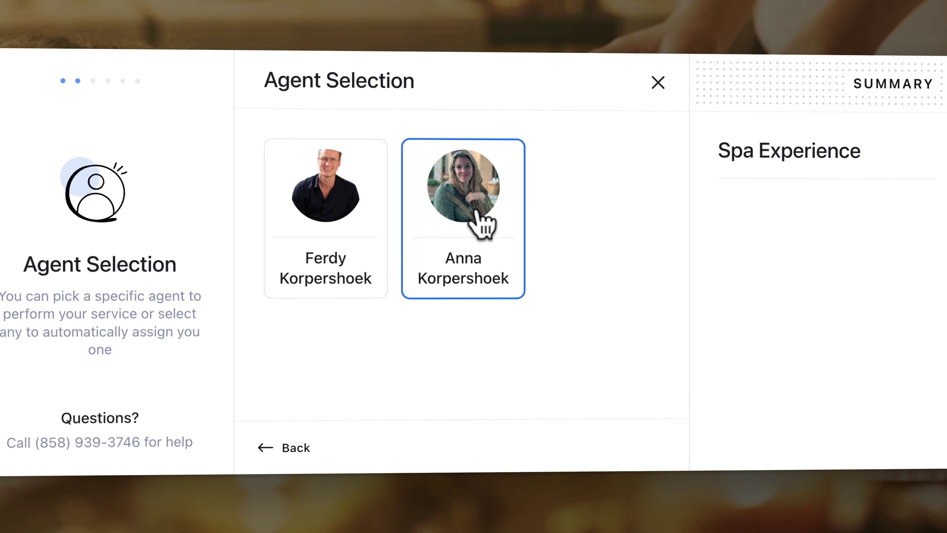
click(466, 202)
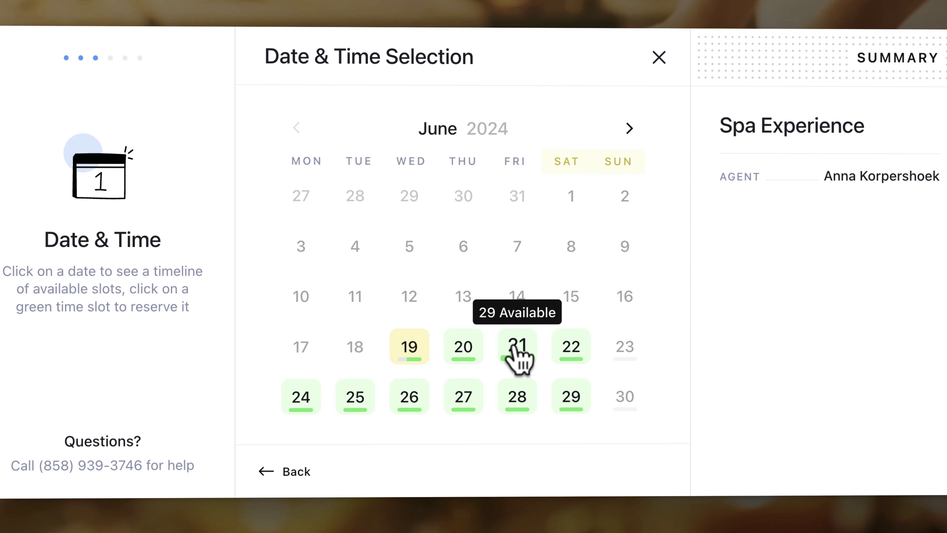
click(514, 348)
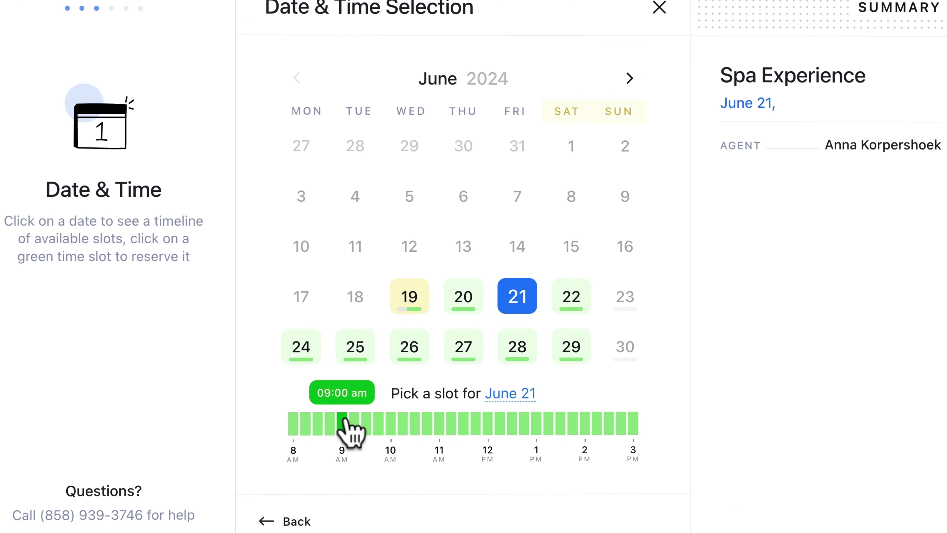
click(342, 423)
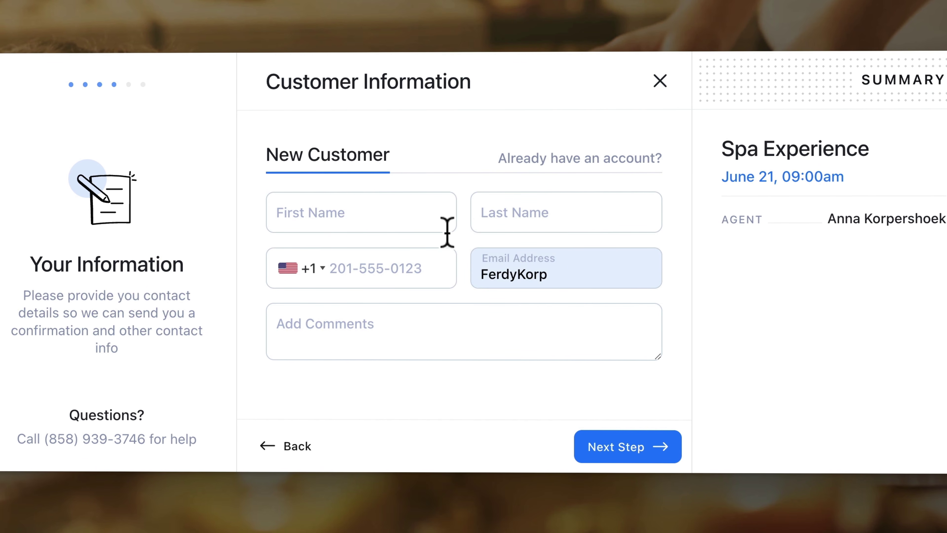
Step: Enter the customer details, submit the booking, and dismiss the save-password and calendar prompts
click(356, 211)
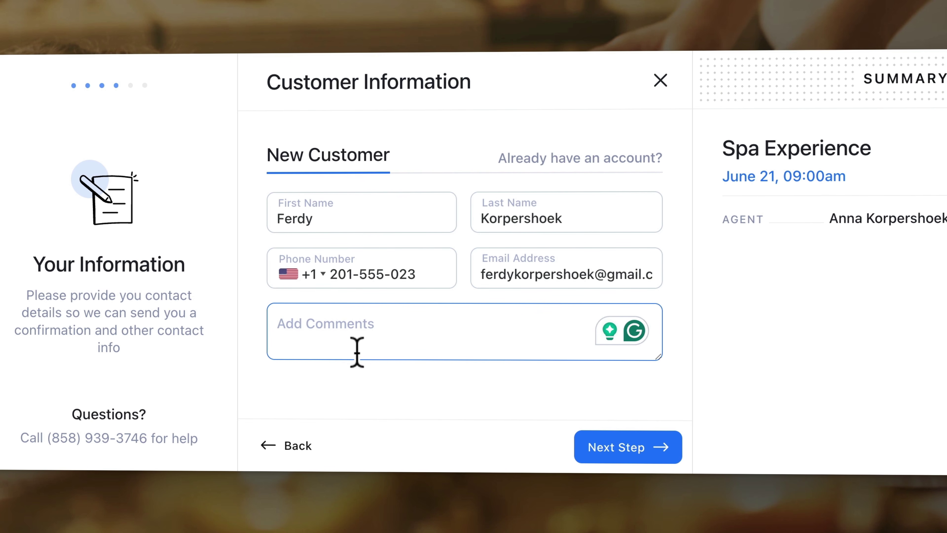
click(634, 452)
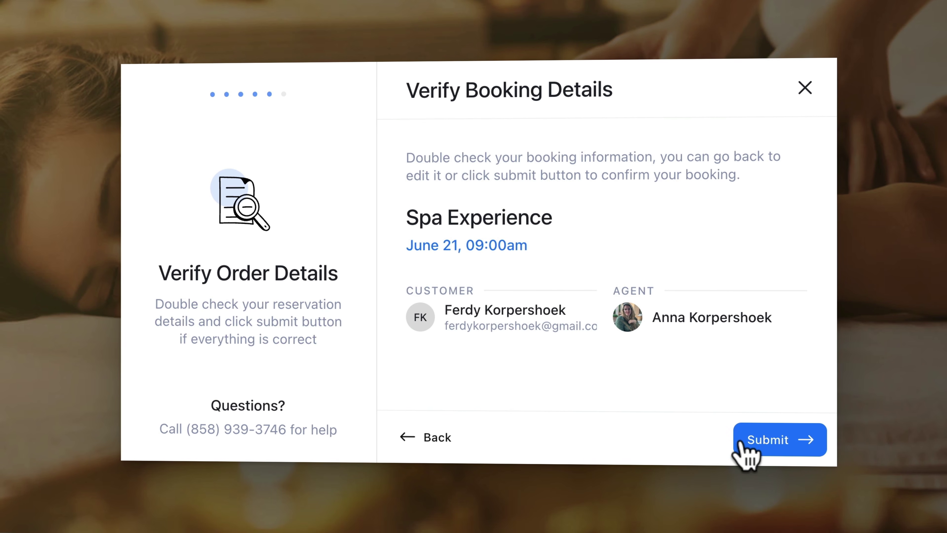
click(757, 450)
click(898, 89)
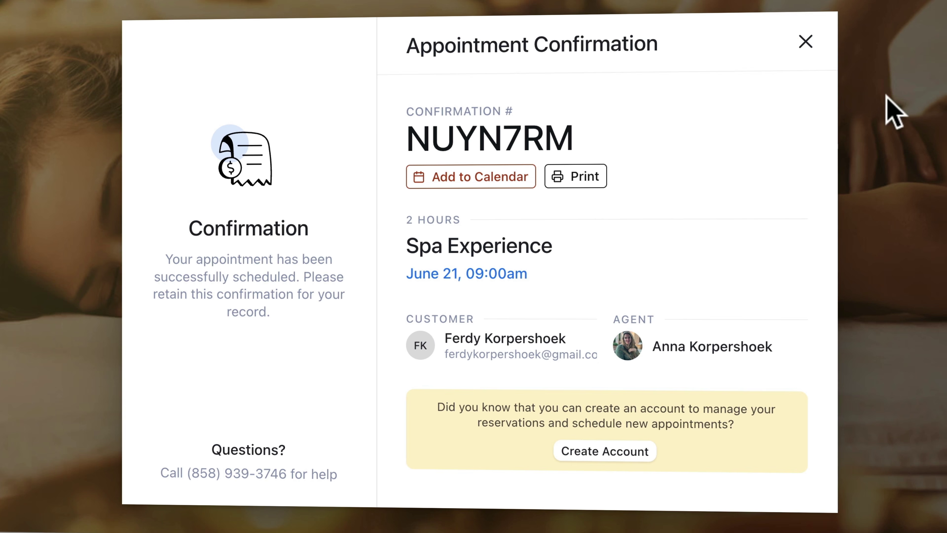
click(453, 179)
click(549, 179)
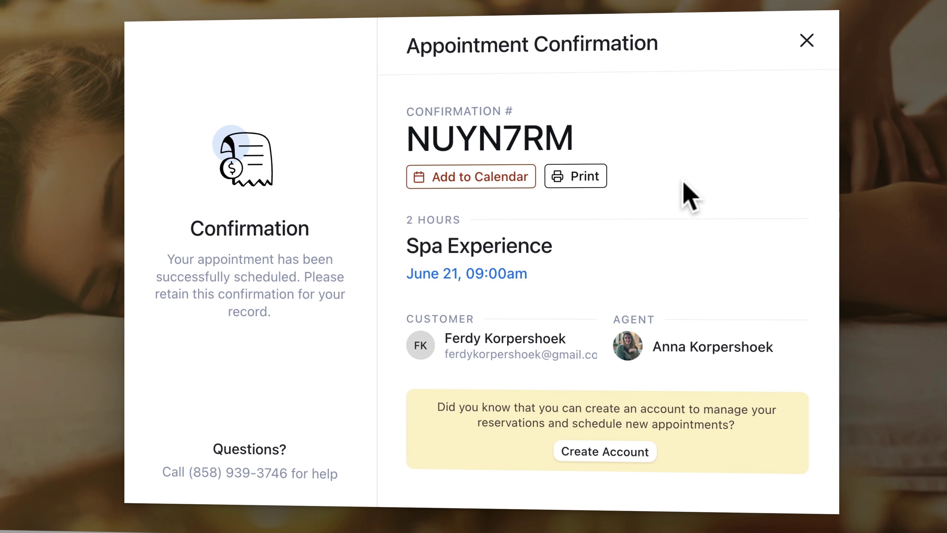